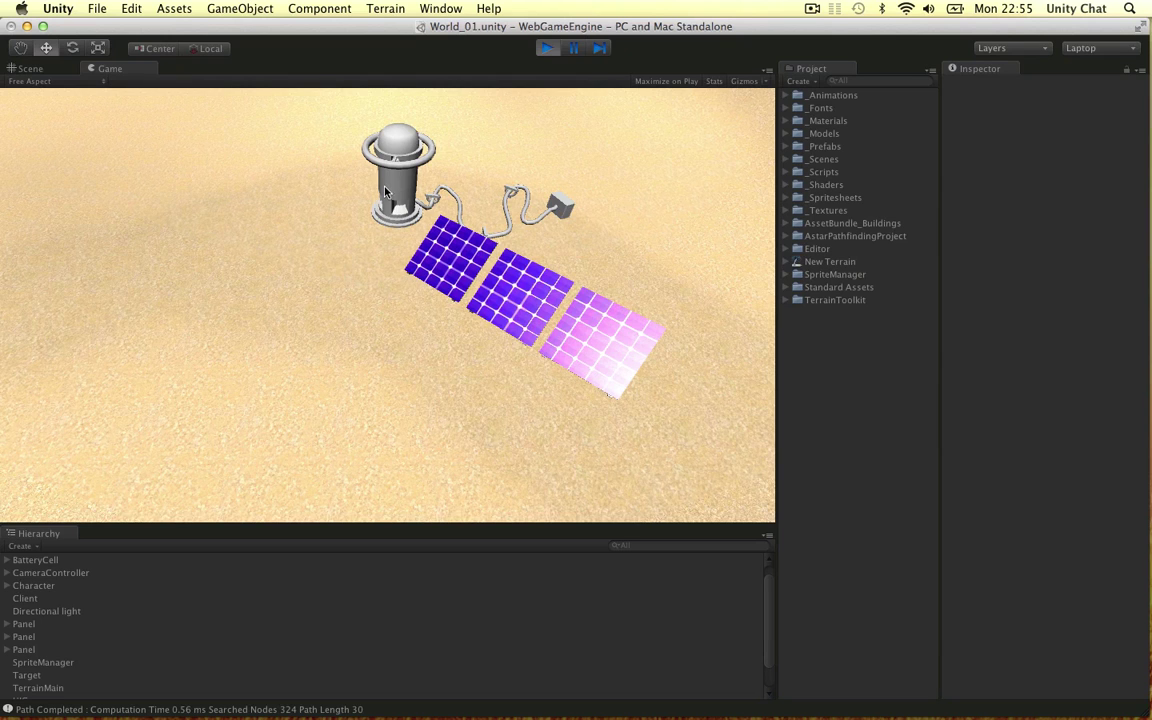
- Move around the running game to examine the battery building, its cable and the three solar panels
key("w")
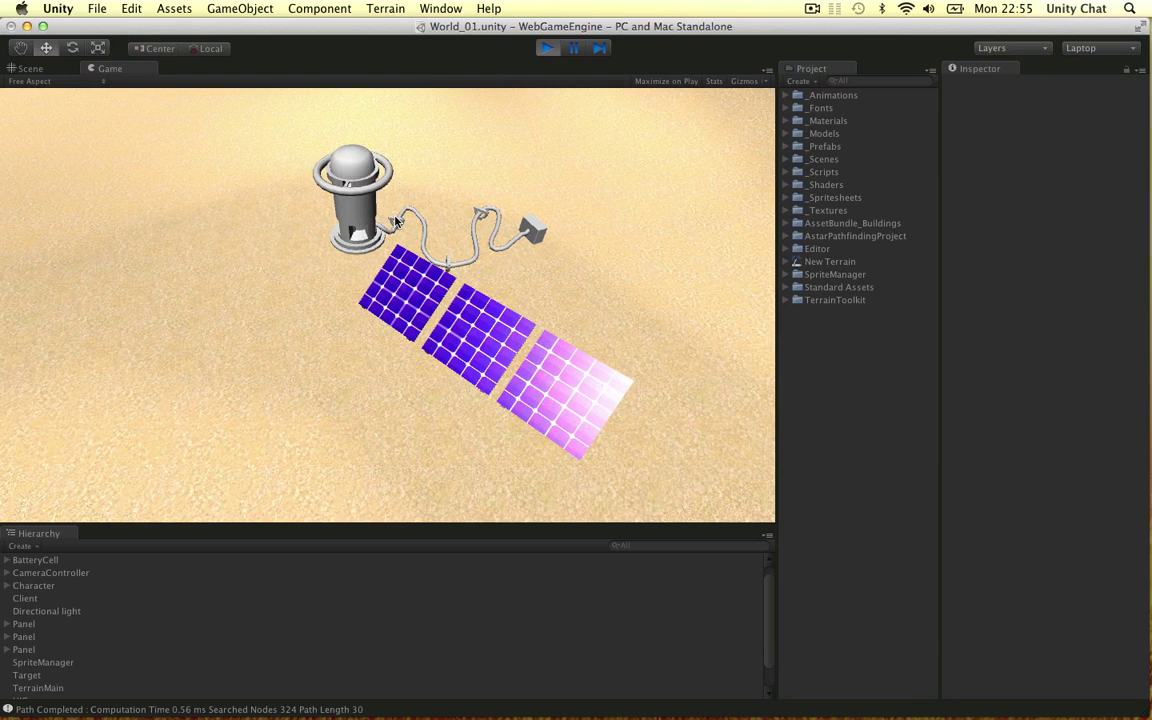
left_click(231, 268)
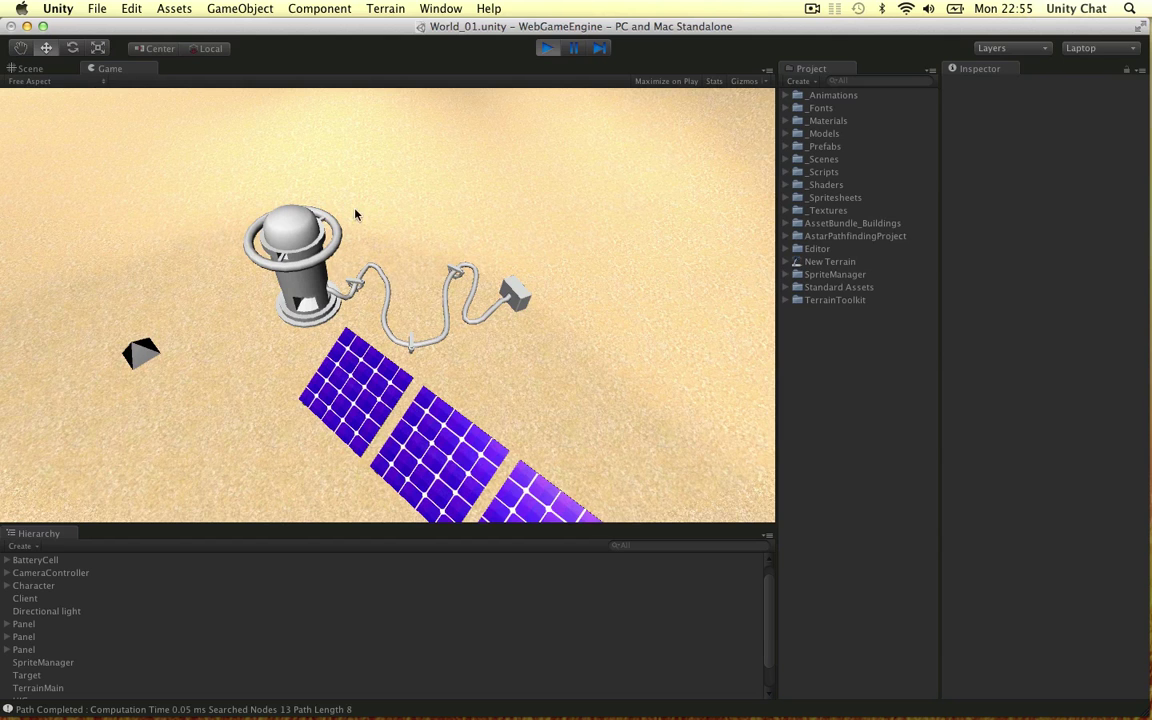
key("w")
key("a")
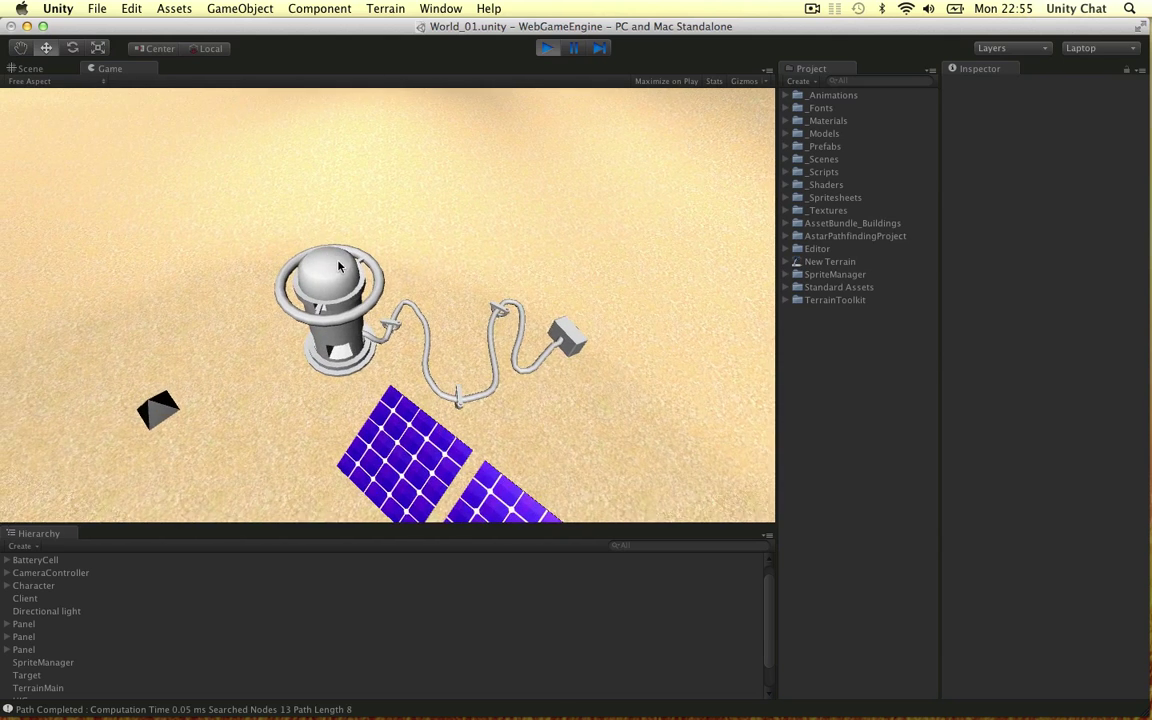
key("s")
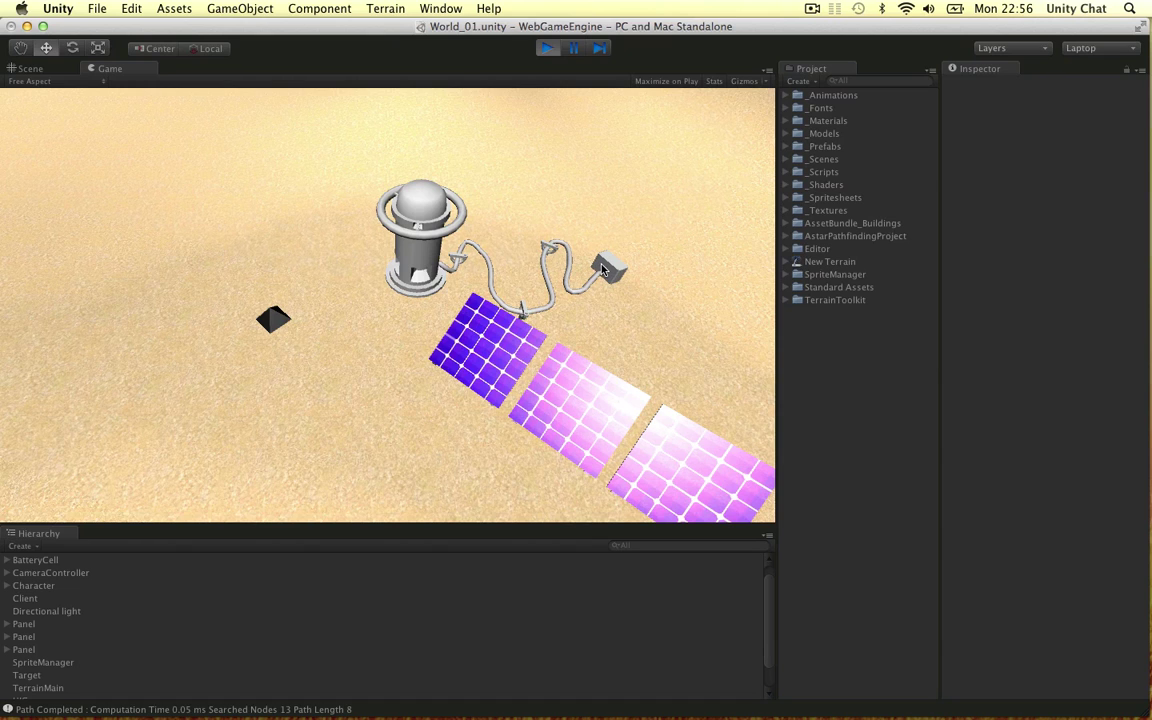
key("s")
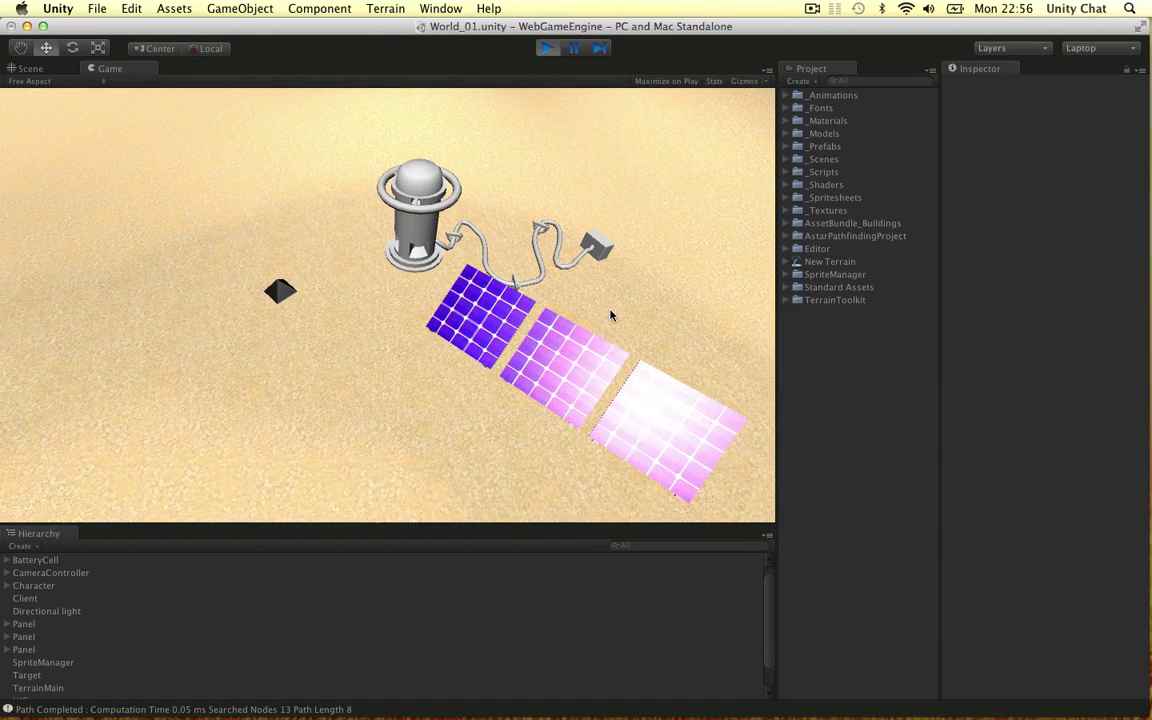
key("d")
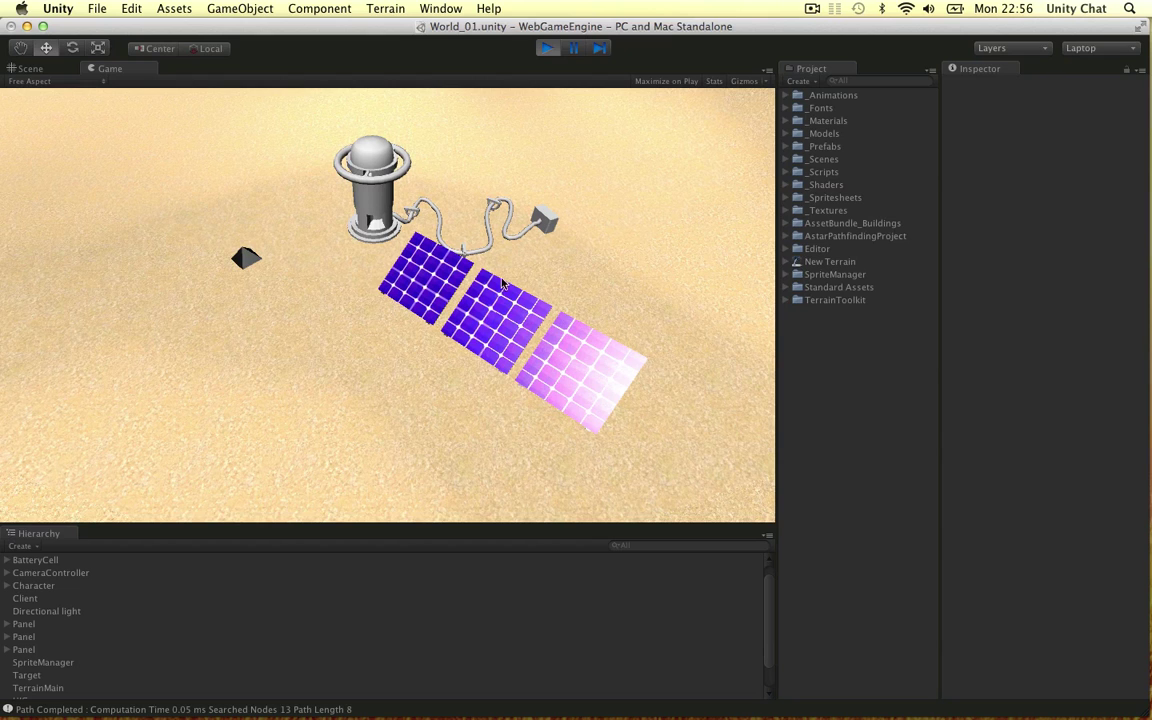
left_click_drag(299, 150, 656, 328)
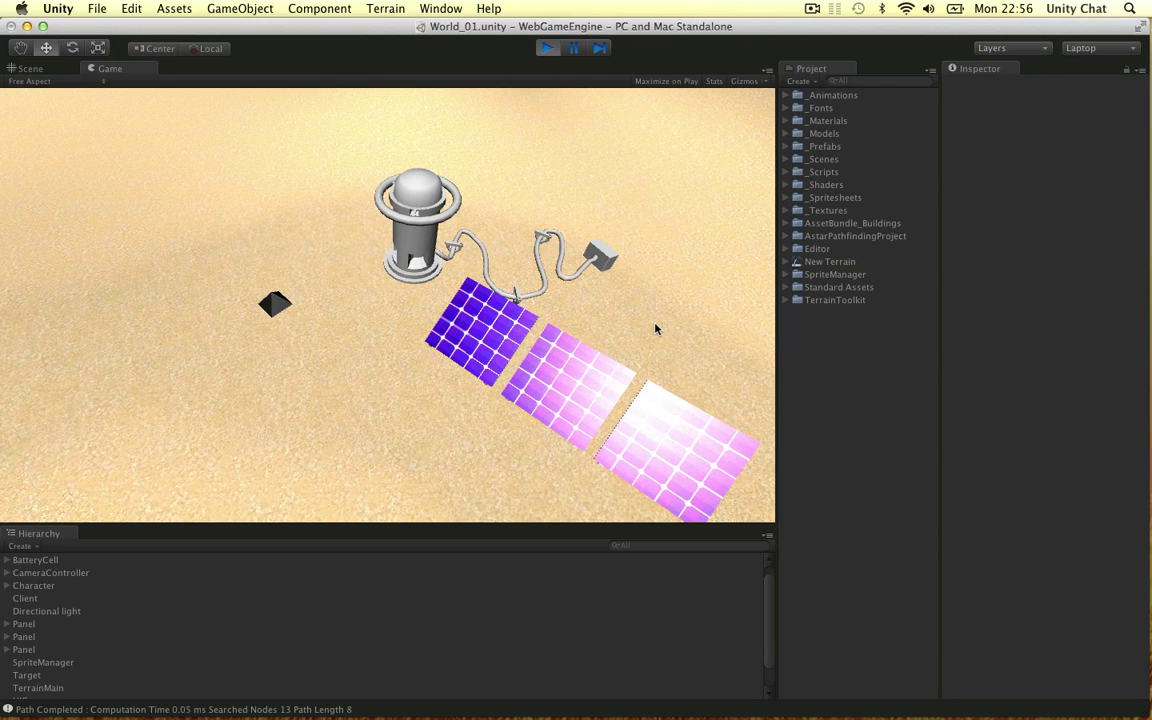
- Stop the running game and look over the world in the Scene view
left_click(547, 48)
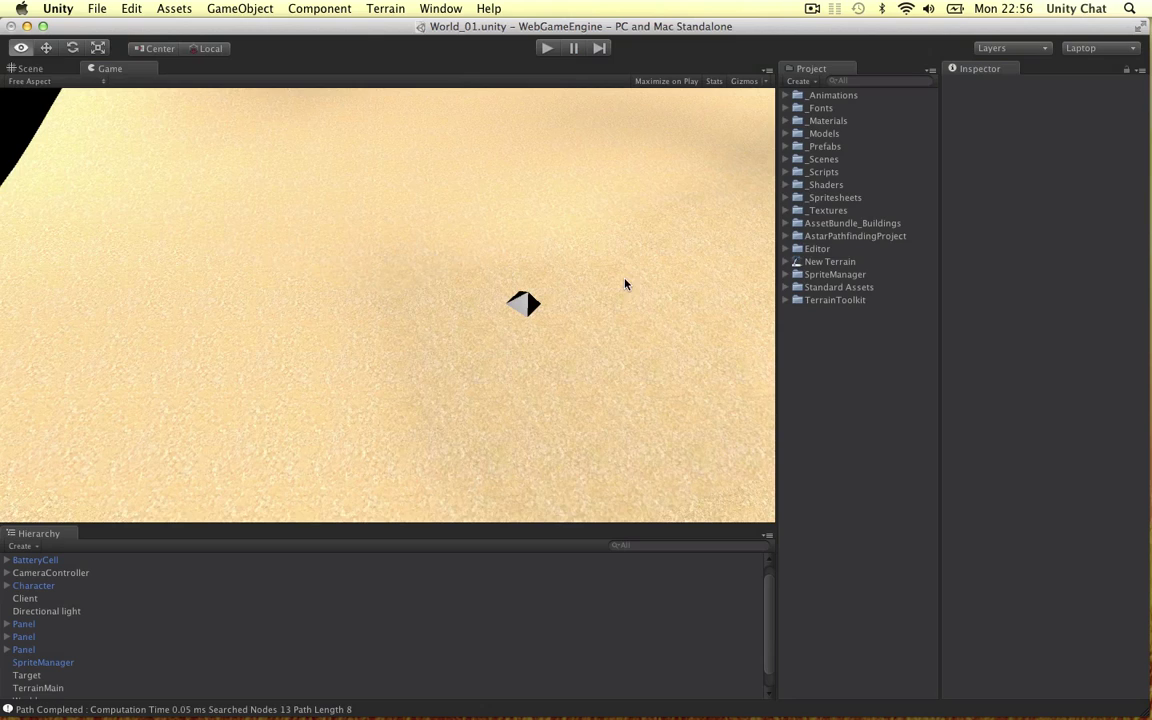
left_click(32, 81)
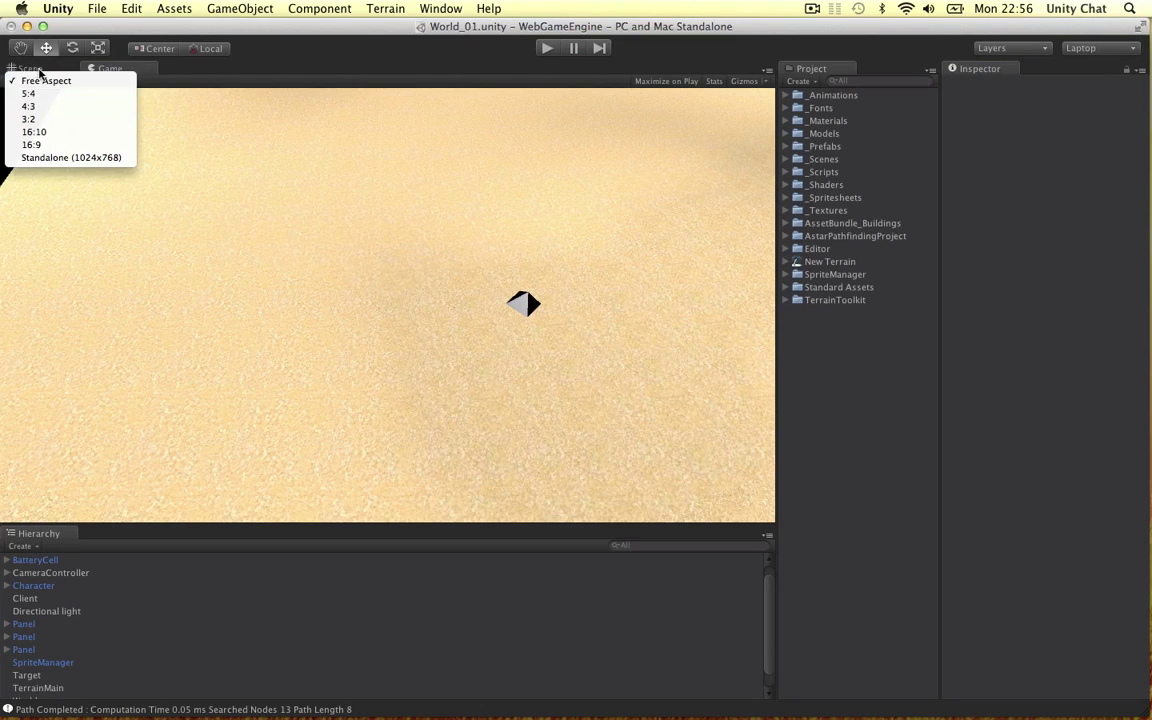
left_click(32, 68)
left_click(47, 68)
right_click_drag(355, 247, 543, 240)
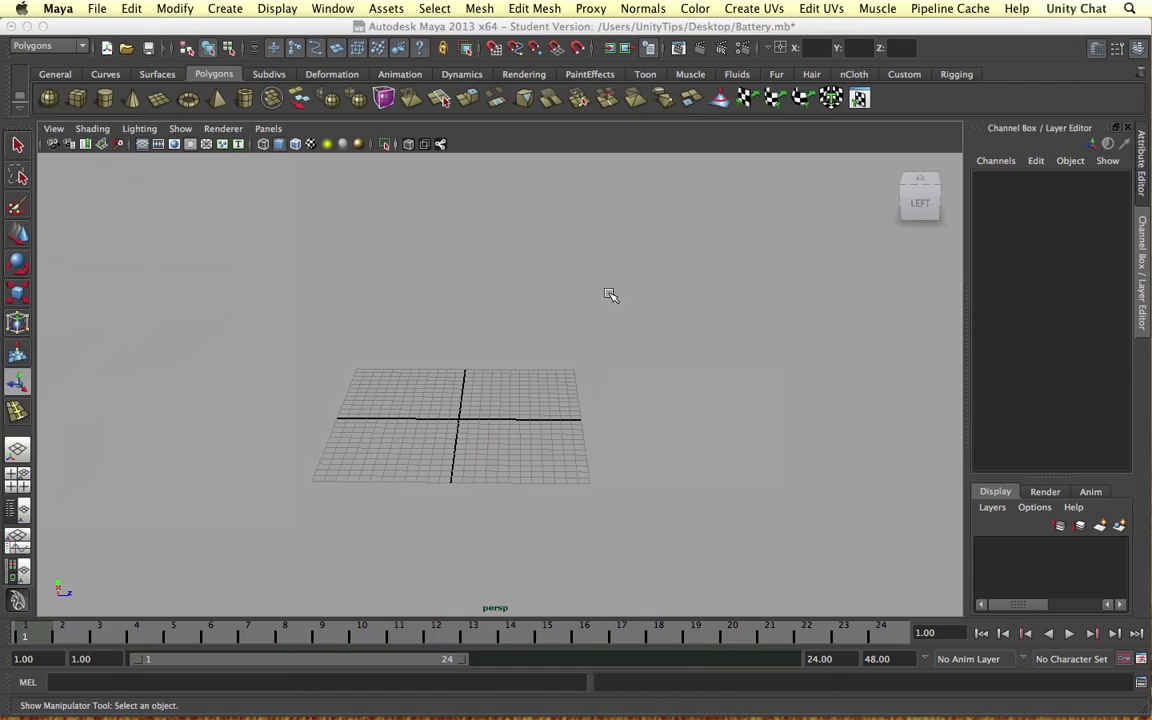
- Switch to Maya and create a polygon cylinder standing on the grid
left_click_drag(610, 294, 476, 342, "alt")
middle_click_drag(476, 342, 486, 319, "alt")
left_click_drag(486, 319, 496, 262, "alt")
scroll(487, 284, "up", 5)
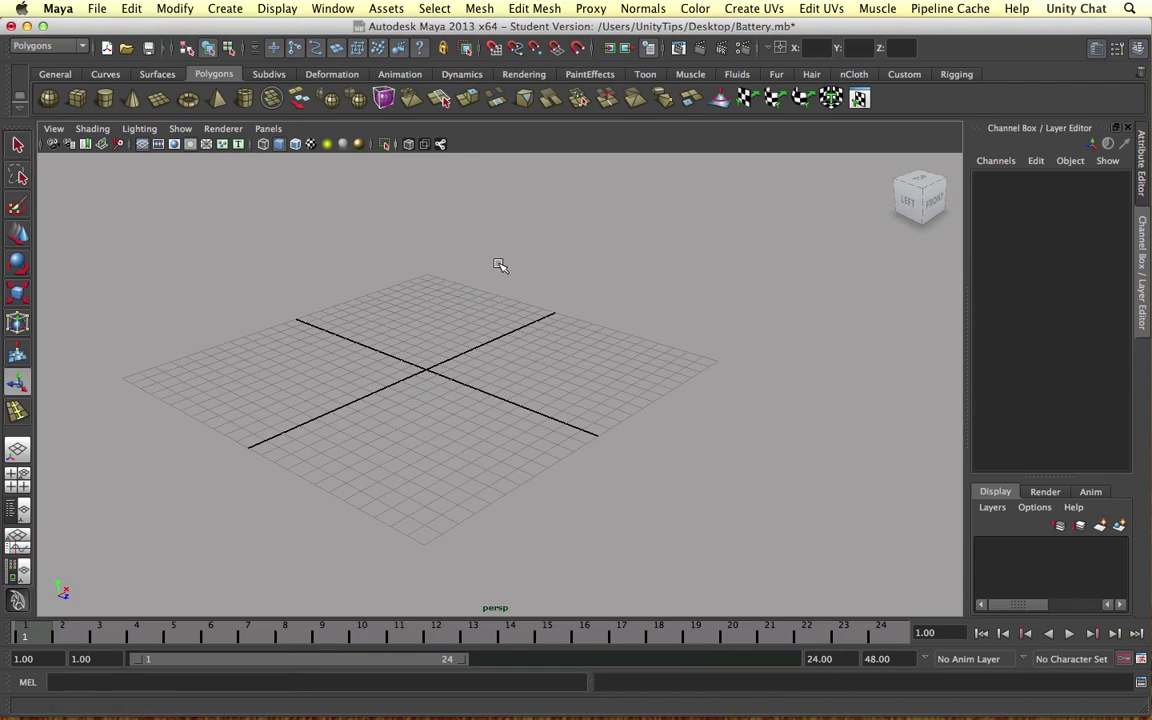
middle_click_drag(496, 262, 544, 274, "alt")
left_click(104, 98)
left_click_drag(471, 360, 476, 175)
middle_click_drag(485, 245, 498, 374, "alt")
- Raise the cylinder's top vertices along the vertical axis to make the body taller
right_click_drag(482, 300, 432, 301)
left_click_drag(375, 229, 593, 332)
key("w")
left_click_drag(480, 252, 487, 161)
- Extrude all the cylinder's top cap faces upward by about 2.78 and scale them inward to begin a dome
middle_click_drag(520, 237, 561, 317, "alt")
scroll(526, 281, "up", 3)
left_click_drag(527, 283, 527, 265, "alt")
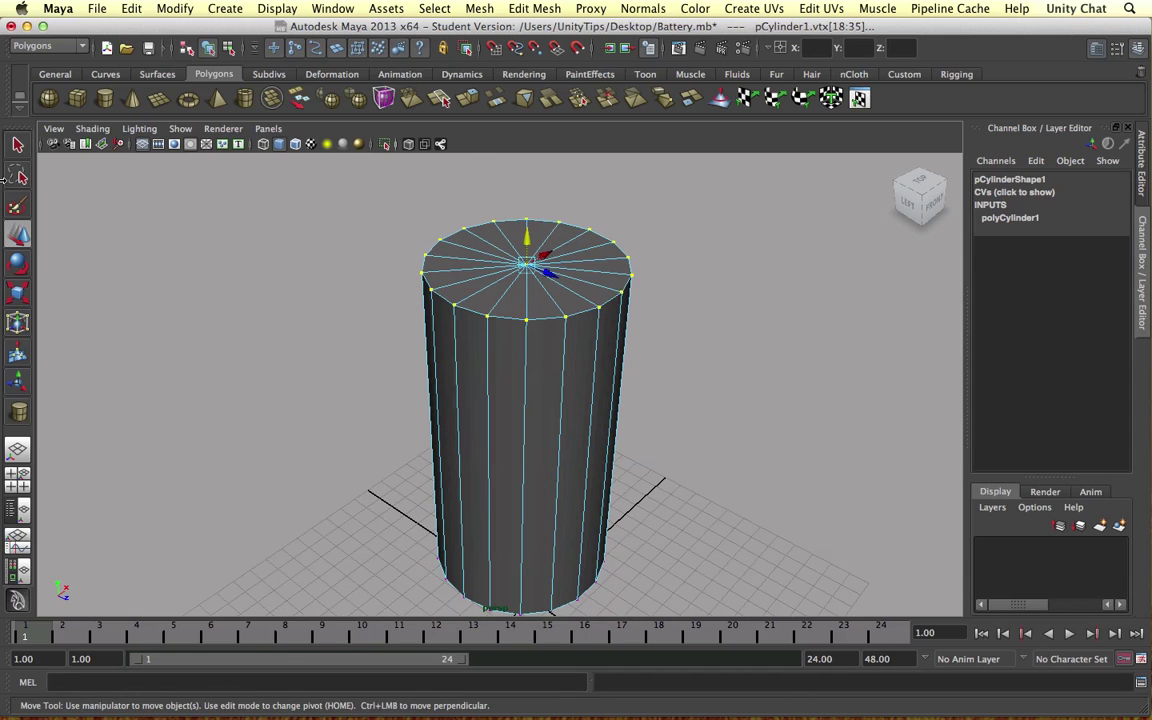
right_click_drag(466, 252, 463, 284)
left_click(468, 240)
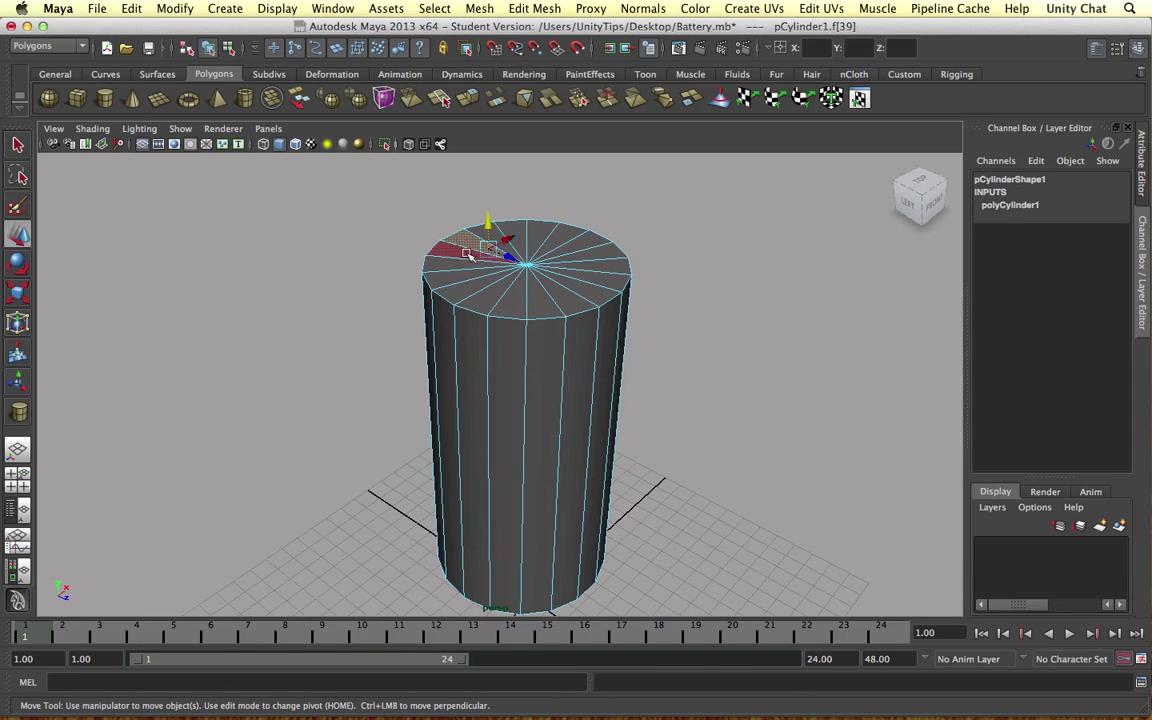
left_click(14, 205)
left_click_drag(511, 268, 508, 290, "alt")
mouse_move(490, 275)
left_mouse_down()
mouse_move(481, 291)
mouse_move(577, 280)
mouse_move(498, 253)
left_mouse_up()
right_click_drag(501, 255, 524, 276, "shift")
left_click_drag(527, 276, 539, 258, "alt")
left_click_drag(541, 213, 543, 155)
middle_click_drag(554, 188, 532, 290, "alt")
left_click(559, 229)
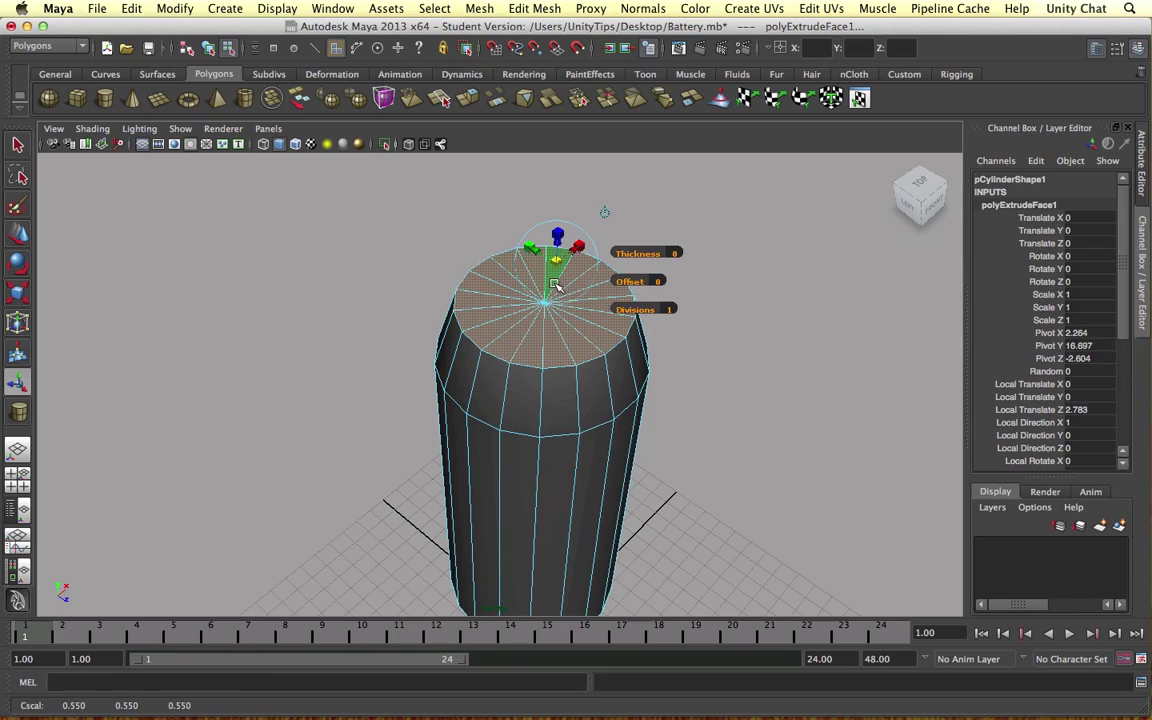
- Extrude the cap faces again by about 1.63, shrink them into a second dome tier and lower them slightly
key("g")
left_click_drag(557, 252, 500, 285)
left_click(557, 206)
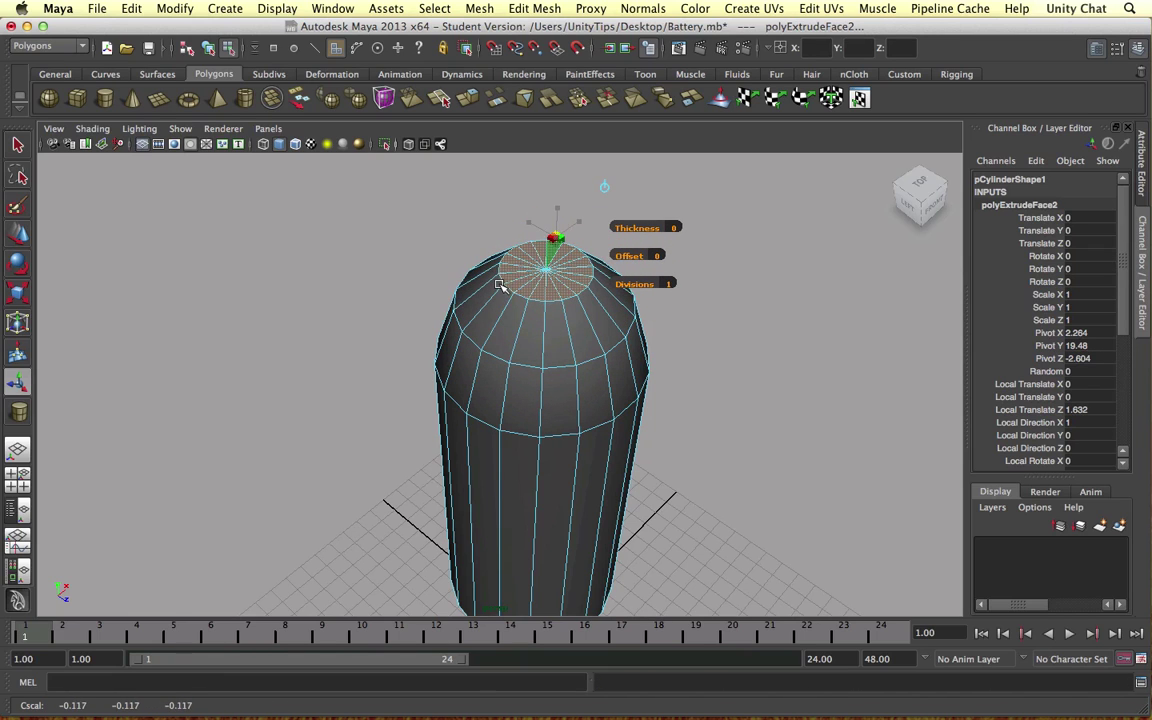
key("w")
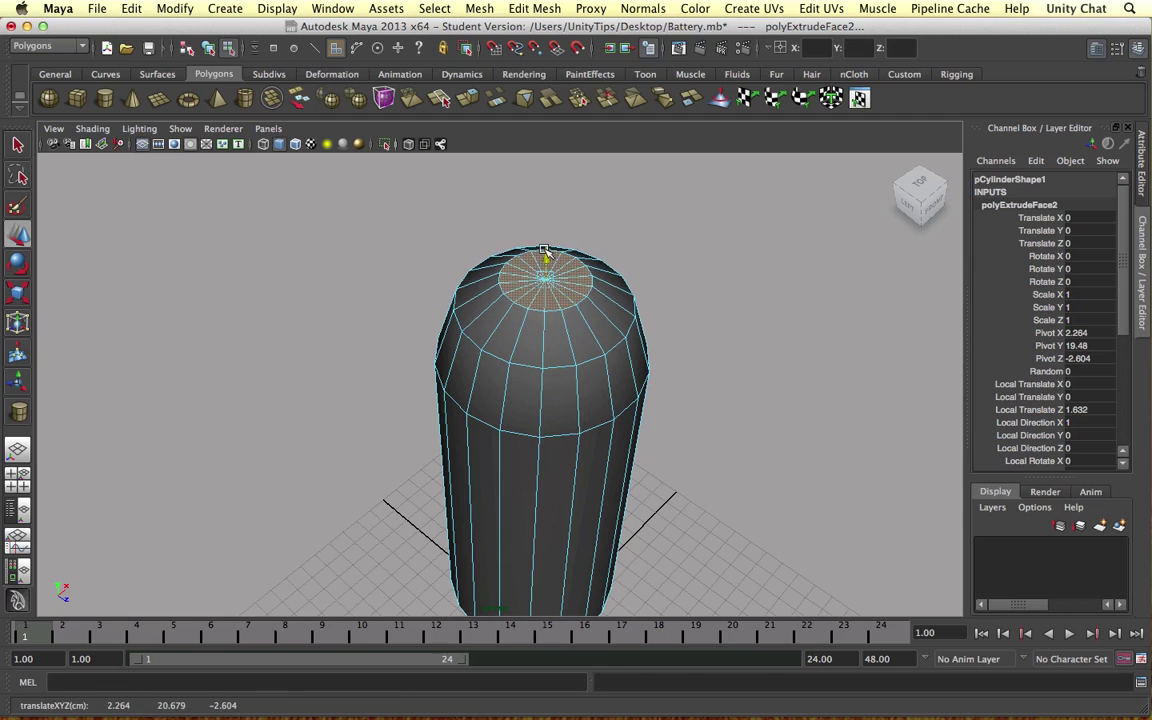
- Extrude the cap faces a third time by about 0.45, shrink them and adjust their height to close the dome
key("g")
left_click_drag(550, 243, 551, 234)
left_click(552, 223)
key("w")
left_click_drag(566, 308, 578, 240, "alt")
left_click_drag(543, 181, 542, 178)
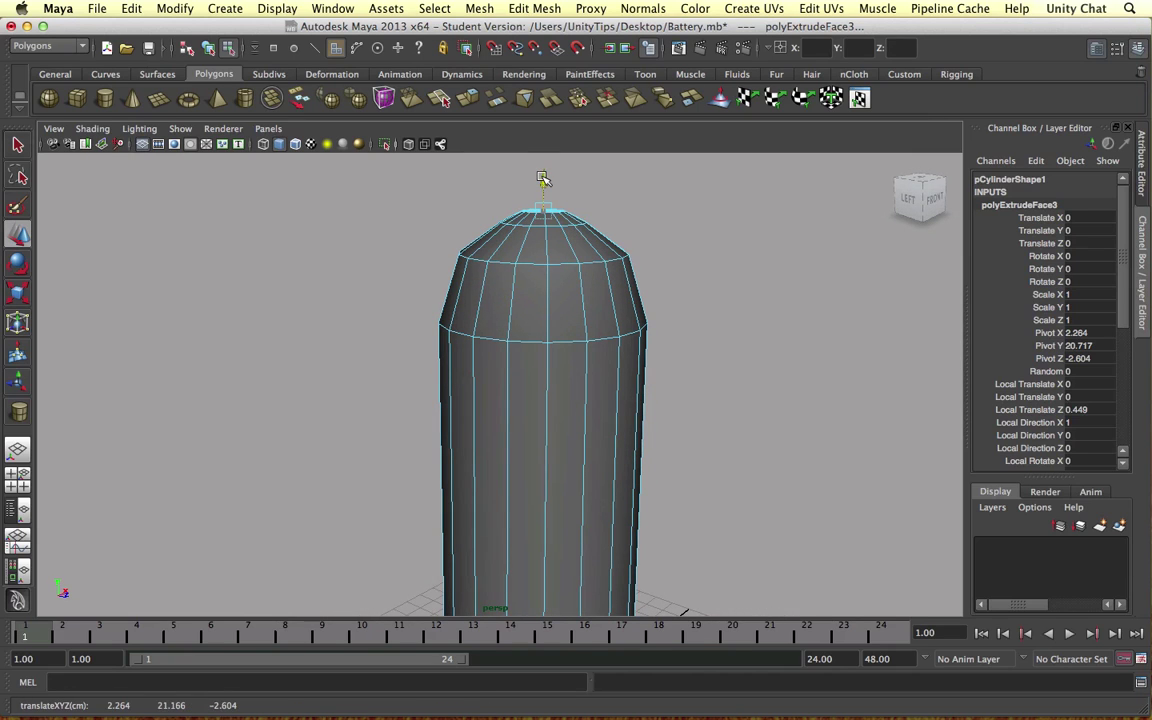
- Lower all the dome vertices above the rim to flatten the dome slightly
right_click_drag(527, 222, 463, 224)
left_click_drag(386, 175, 694, 275)
left_click_drag(543, 197, 553, 218)
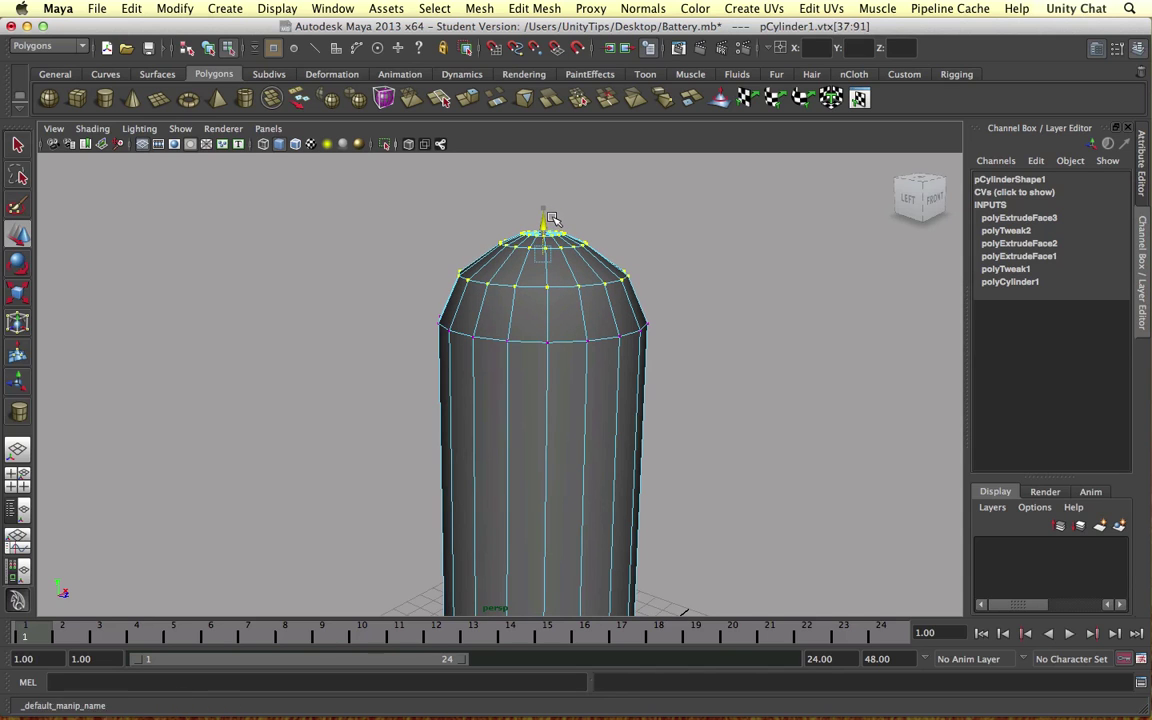
left_click(472, 224)
- Insert a horizontal edge loop around the cylinder just above its base
scroll(483, 268, "down", 5)
left_click_drag(483, 269, 484, 252, "alt")
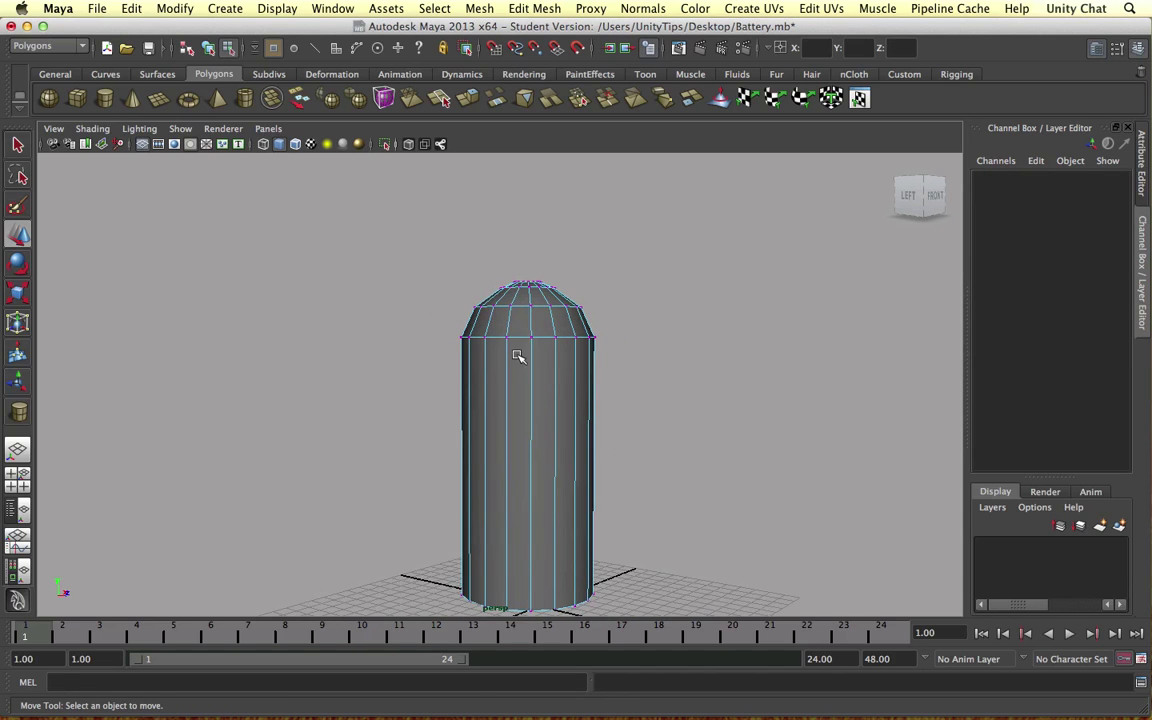
left_click_drag(539, 345, 520, 315, "alt")
left_click(534, 8)
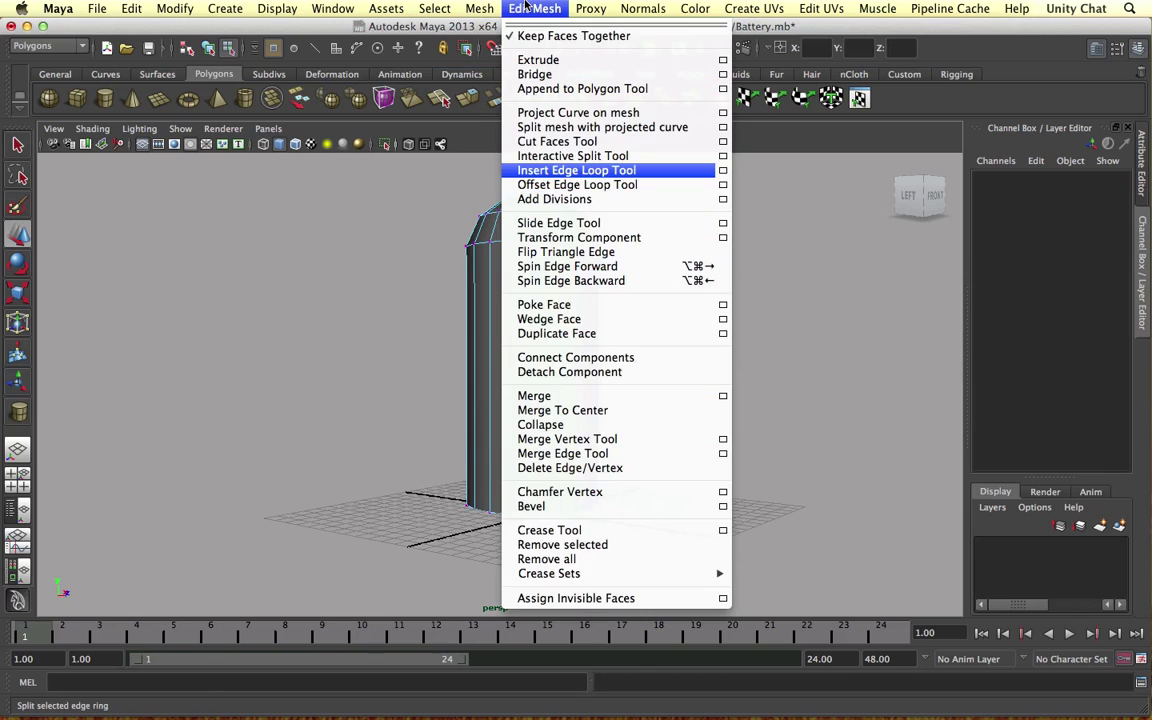
left_click(576, 170)
left_click_drag(515, 489, 514, 491)
key("w")
- Extrude the full ring of faces below the base edge loop outward into a flange, scaled about 1.717 in X and Z and 0.765 in Y
right_click_drag(521, 437, 527, 478)
left_click(518, 476)
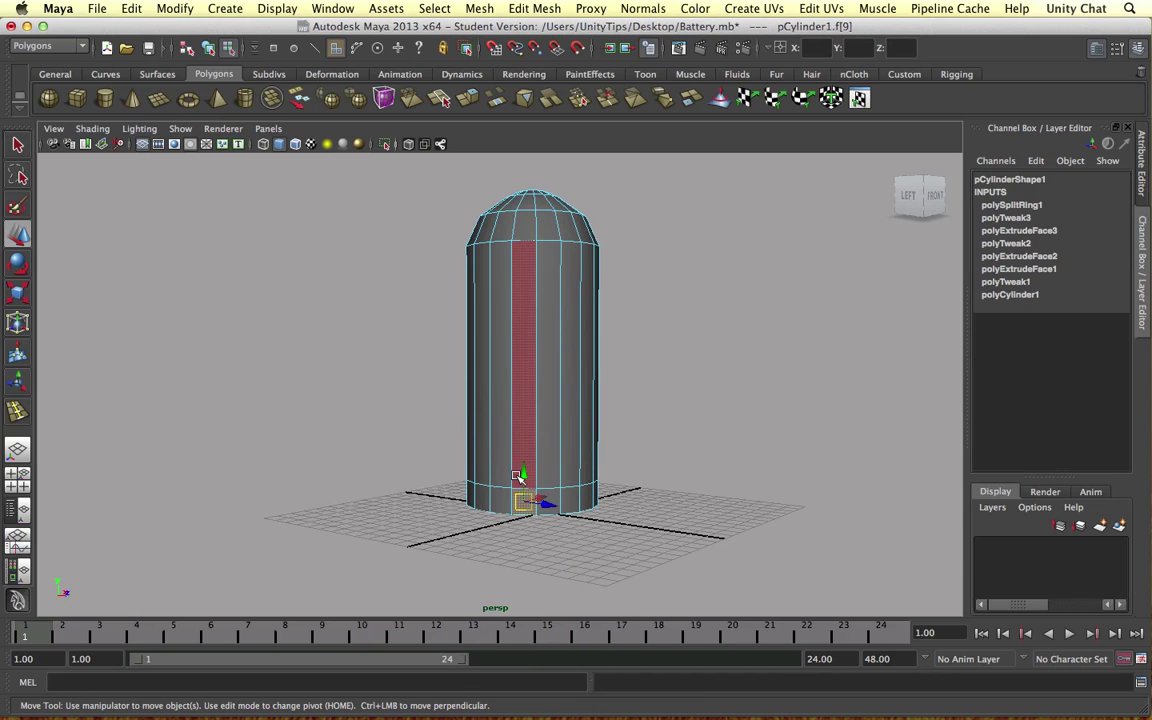
left_click(506, 494)
key("q")
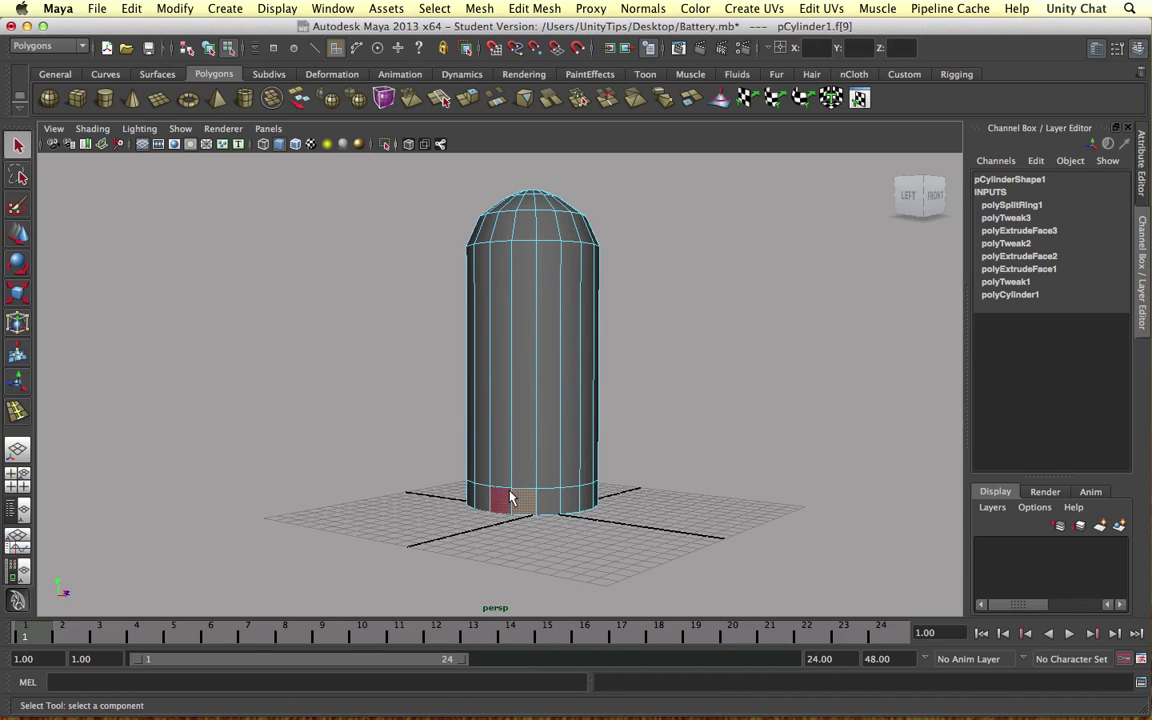
scroll(532, 496, "up", 5)
left_click(505, 498)
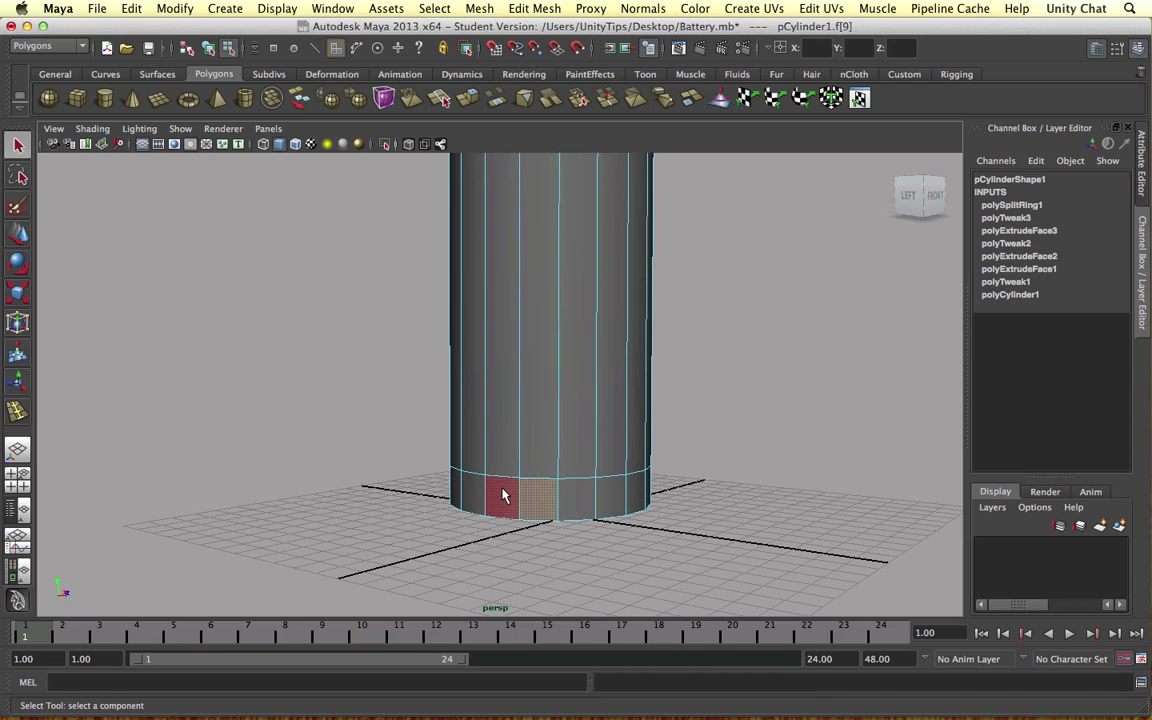
double_click(505, 496)
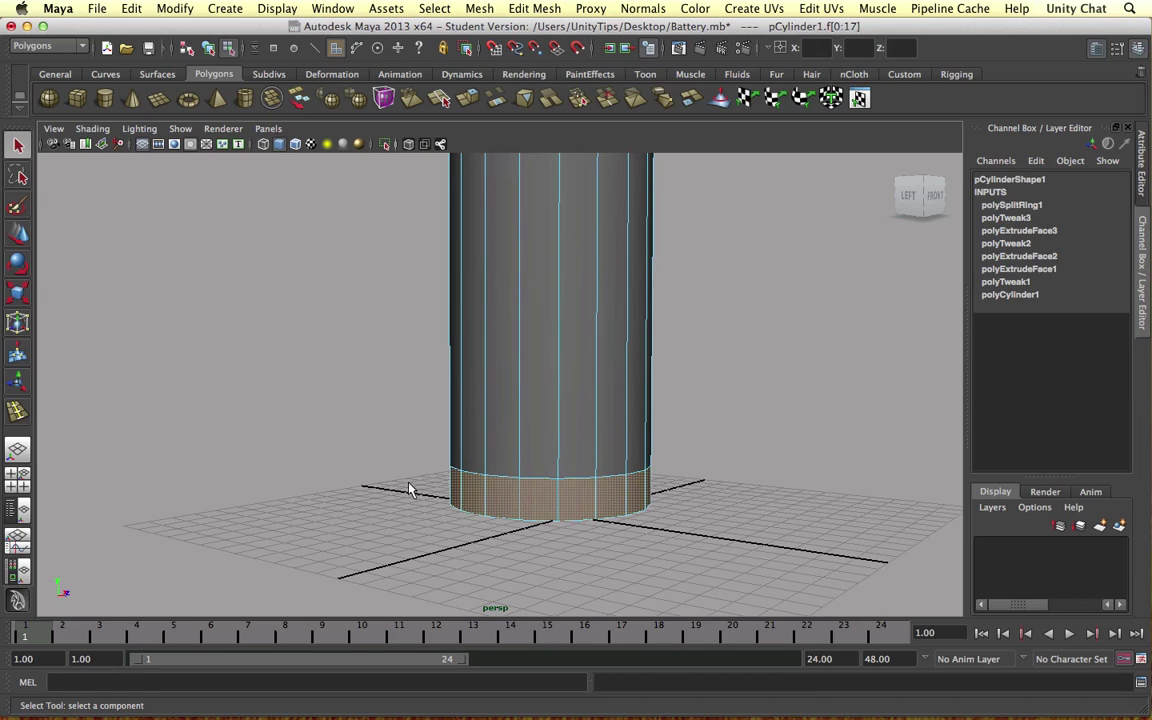
right_click(552, 498)
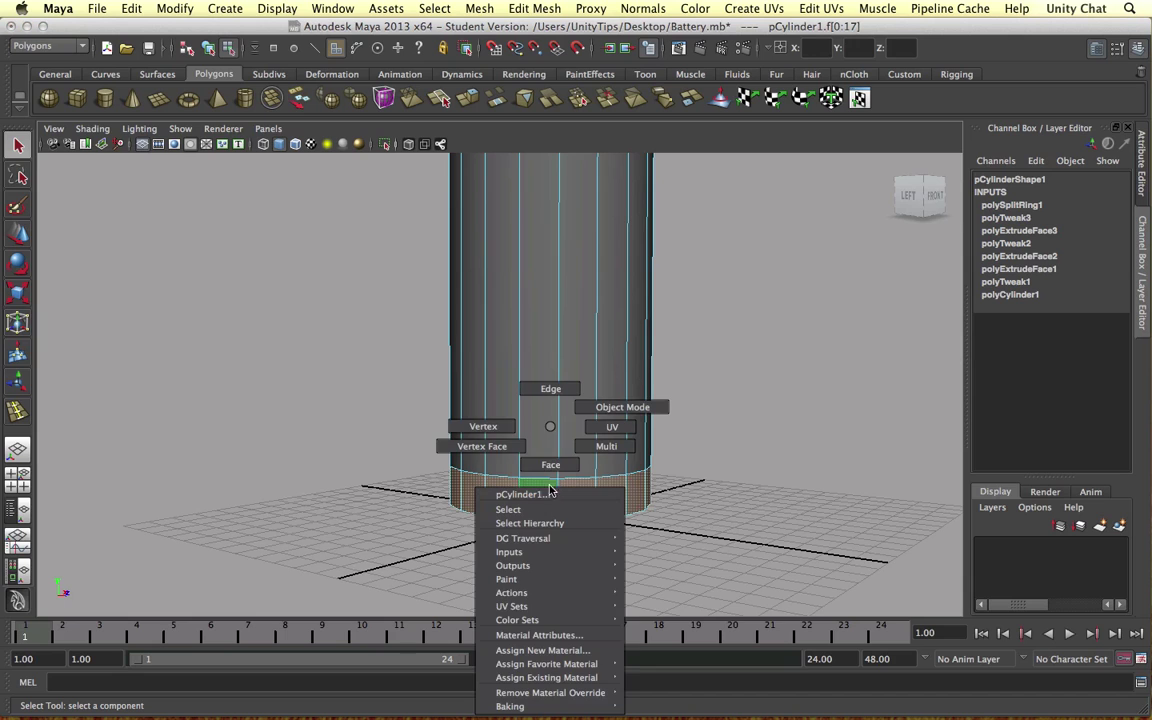
right_click(532, 494, "shift")
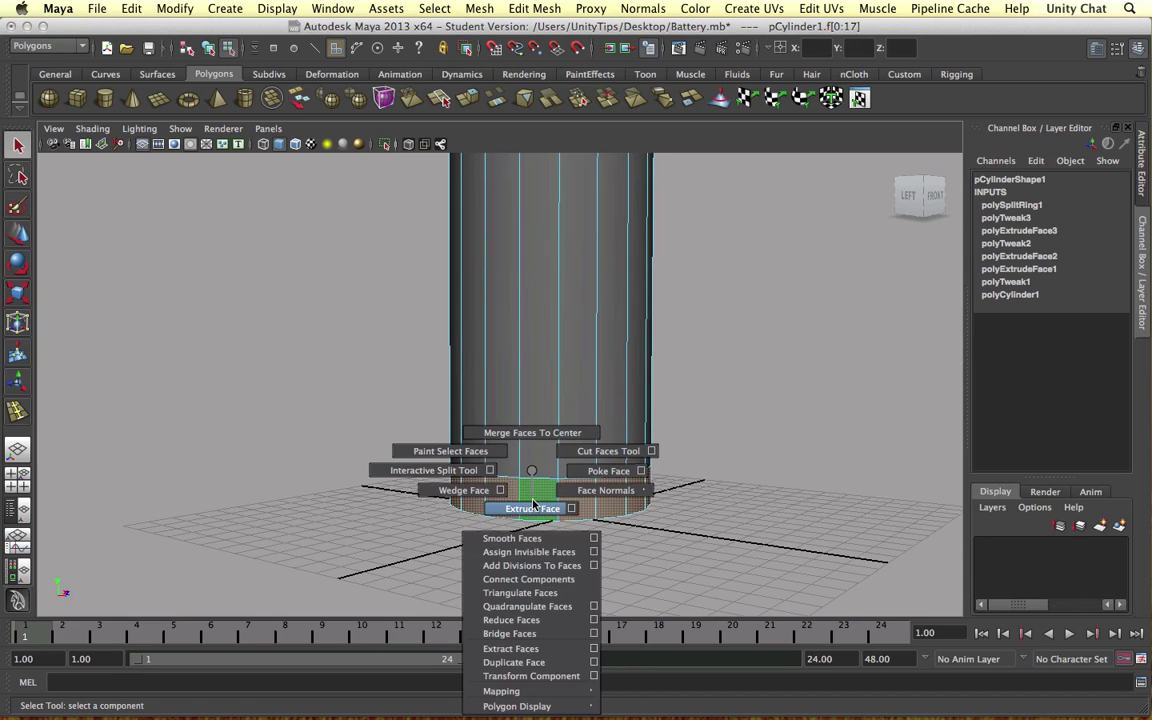
left_click(532, 508)
left_click_drag(575, 500, 542, 517, "alt")
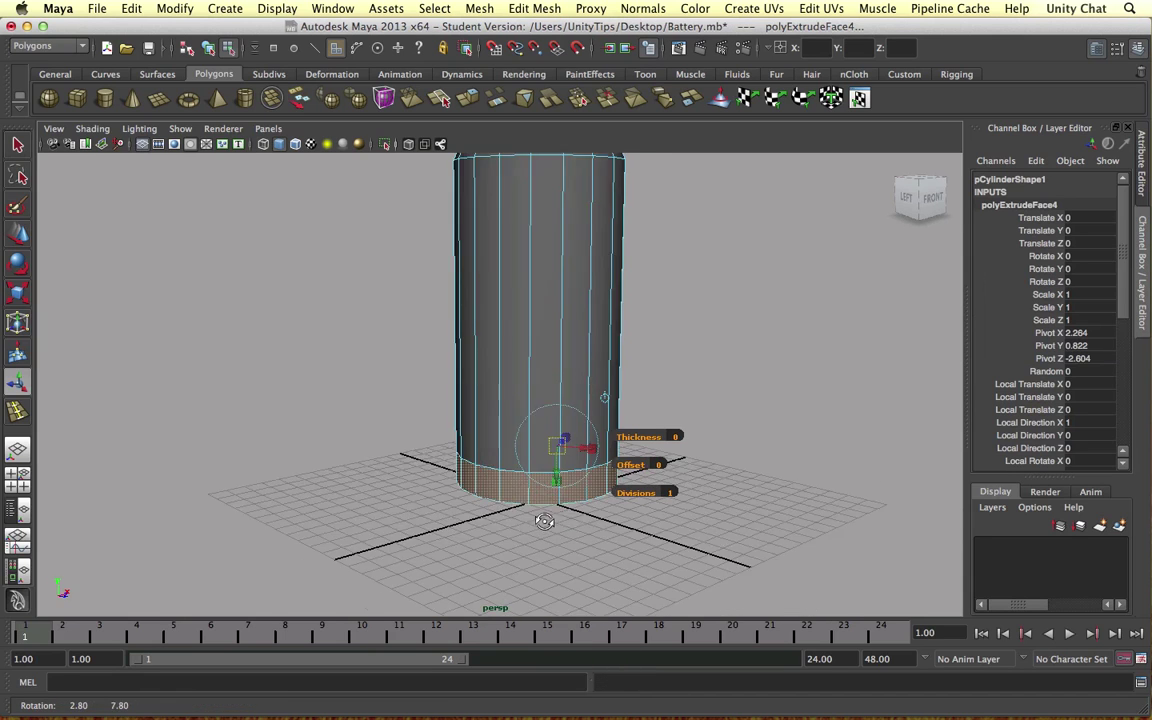
left_click(611, 391)
left_click_drag(539, 430, 487, 498)
key("w")
key("r")
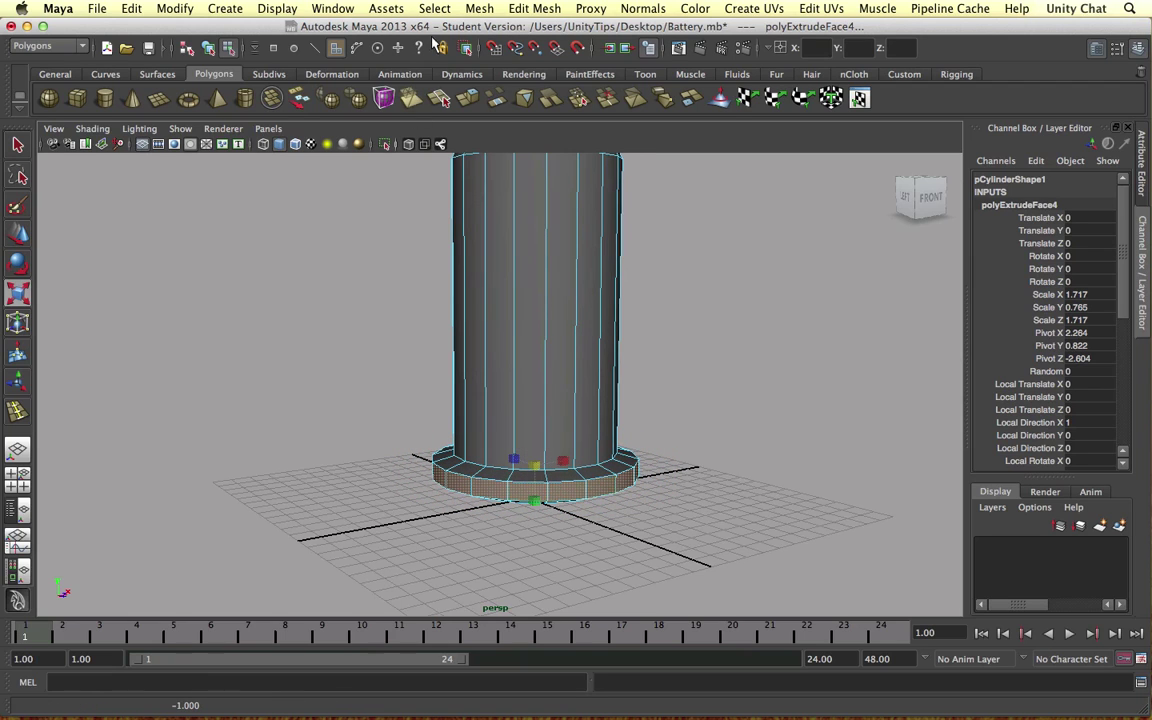
- Insert a horizontal edge loop around the middle of the flange's outer wall
left_click(535, 8)
left_click(565, 170)
left_click_drag(511, 490, 506, 496)
- Extrude the lower ring of faces on the flange's outer wall outward, scaled uniformly to 1.4
right_click_drag(506, 496, 545, 493, "alt")
middle_click_drag(545, 493, 551, 425, "alt")
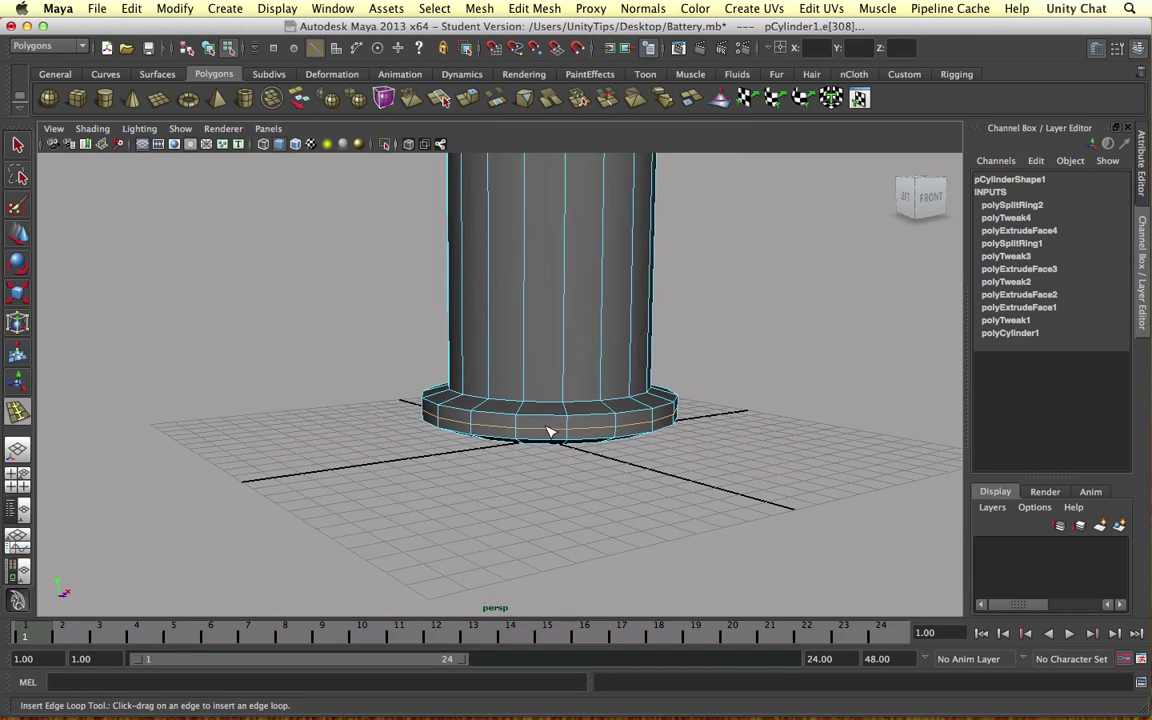
right_click_drag(545, 437, 548, 458)
key("w")
left_click(535, 433)
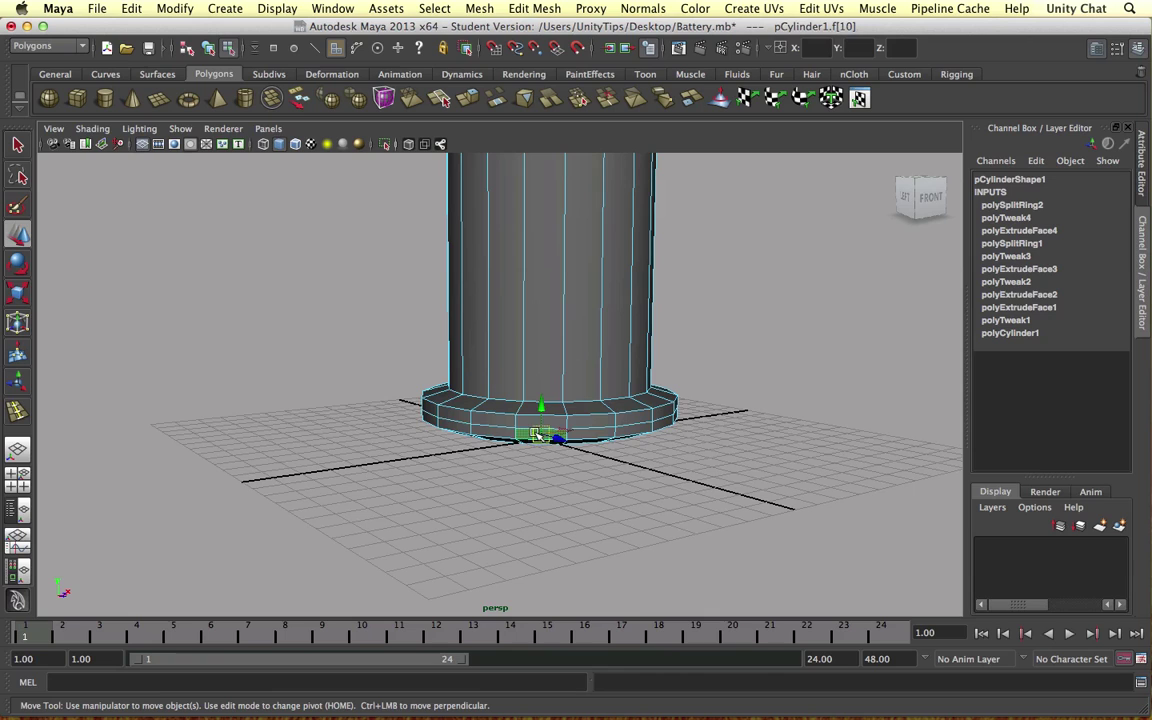
double_click(525, 432, "shift")
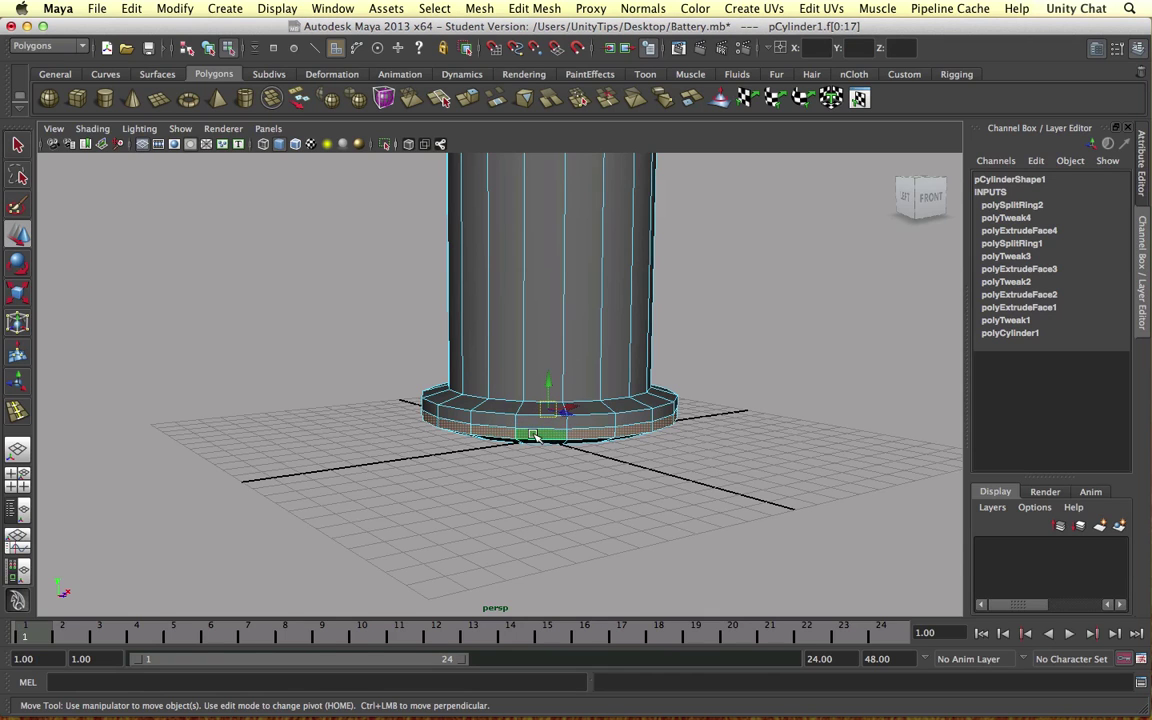
right_click_drag(535, 433, 545, 460, "shift")
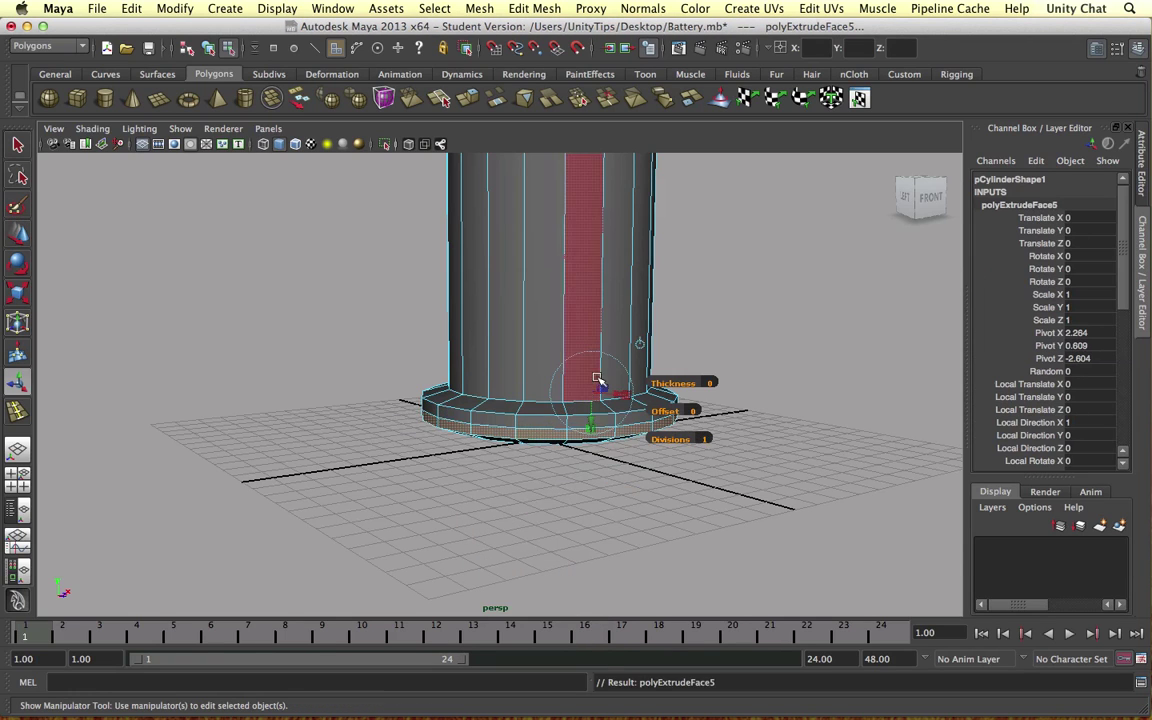
left_click_drag(494, 360, 563, 394)
- In the side view, move the flange's bottom vertices down to the ground line so the underside is flat
right_click_drag(520, 423, 515, 437)
key("space")
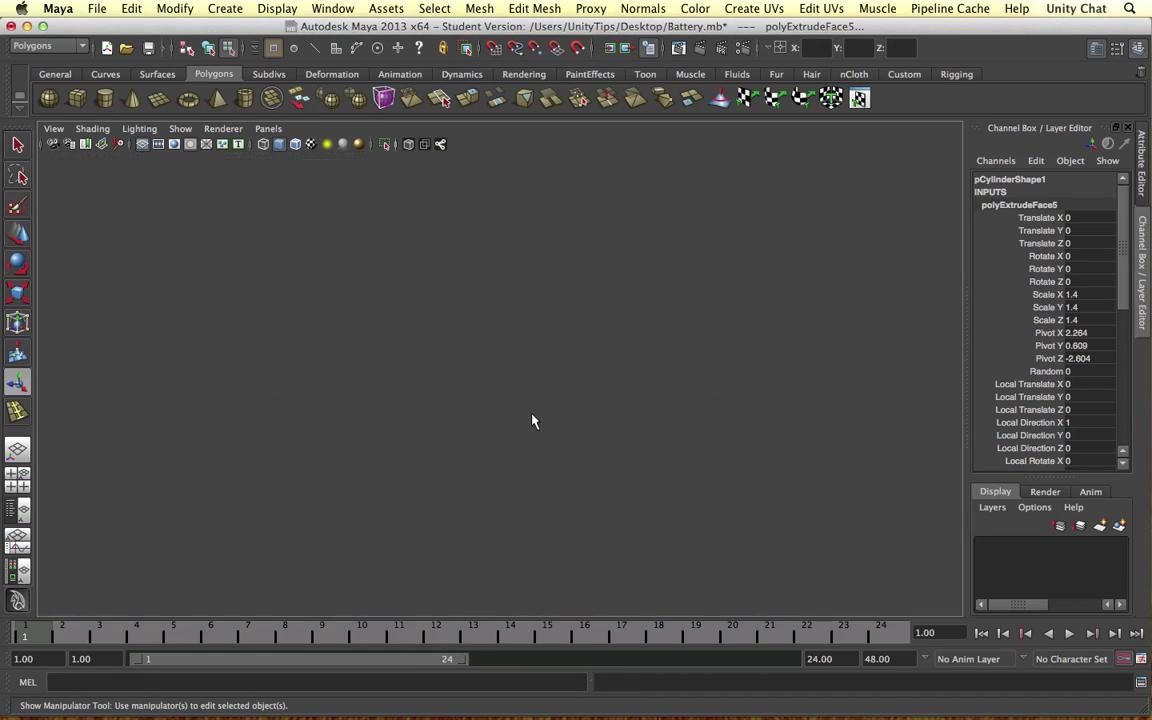
key("space")
left_click(826, 426)
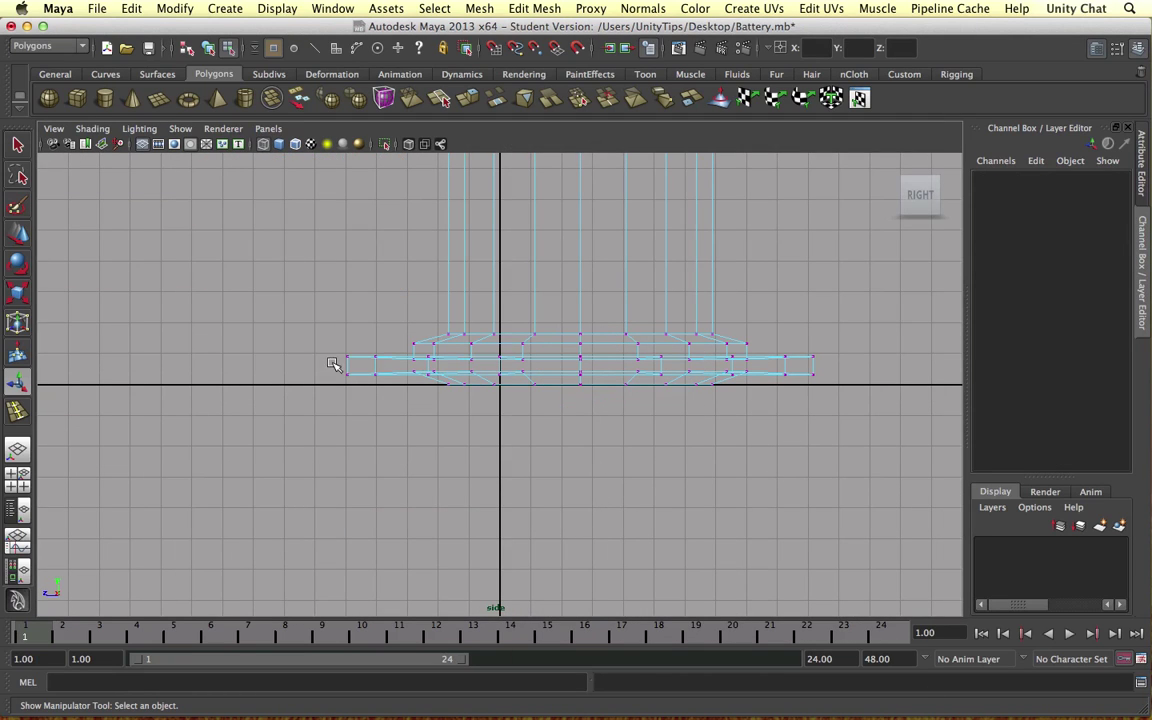
left_click_drag(869, 376, 870, 378)
key("w")
left_click_drag(580, 338, 580, 349)
left_click(867, 440)
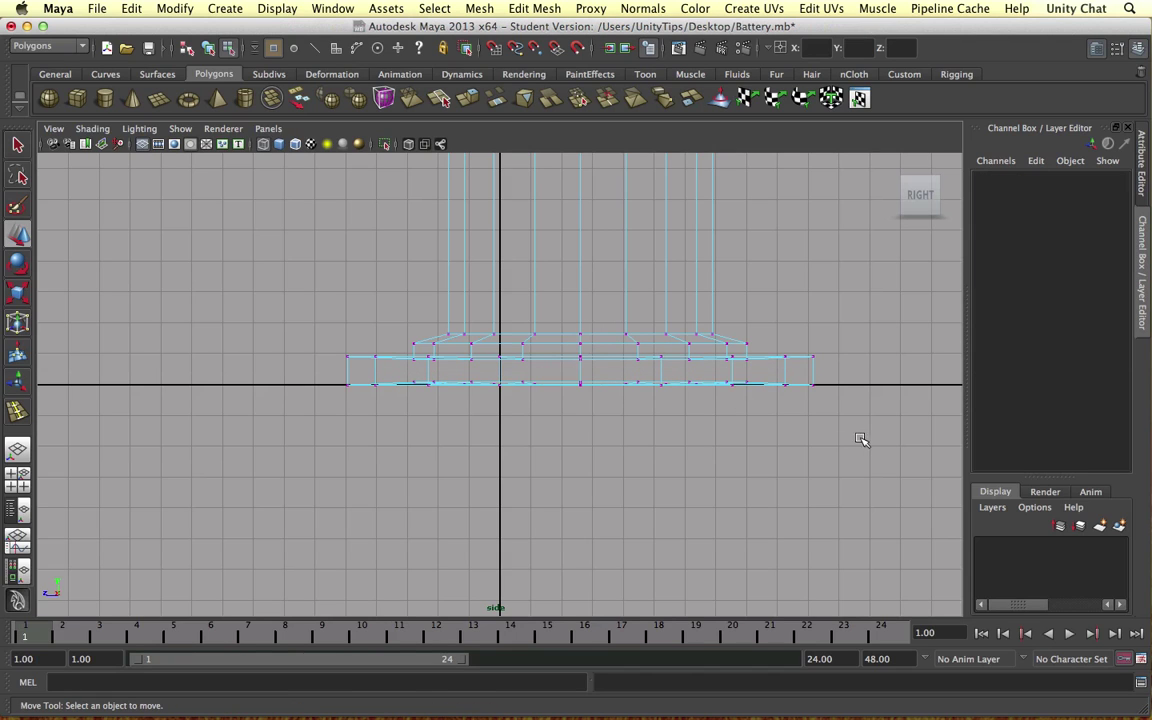
- Move the lower flange's vertices slightly down in the side view and return to the whole object in the perspective view
left_click_drag(775, 424, 776, 424)
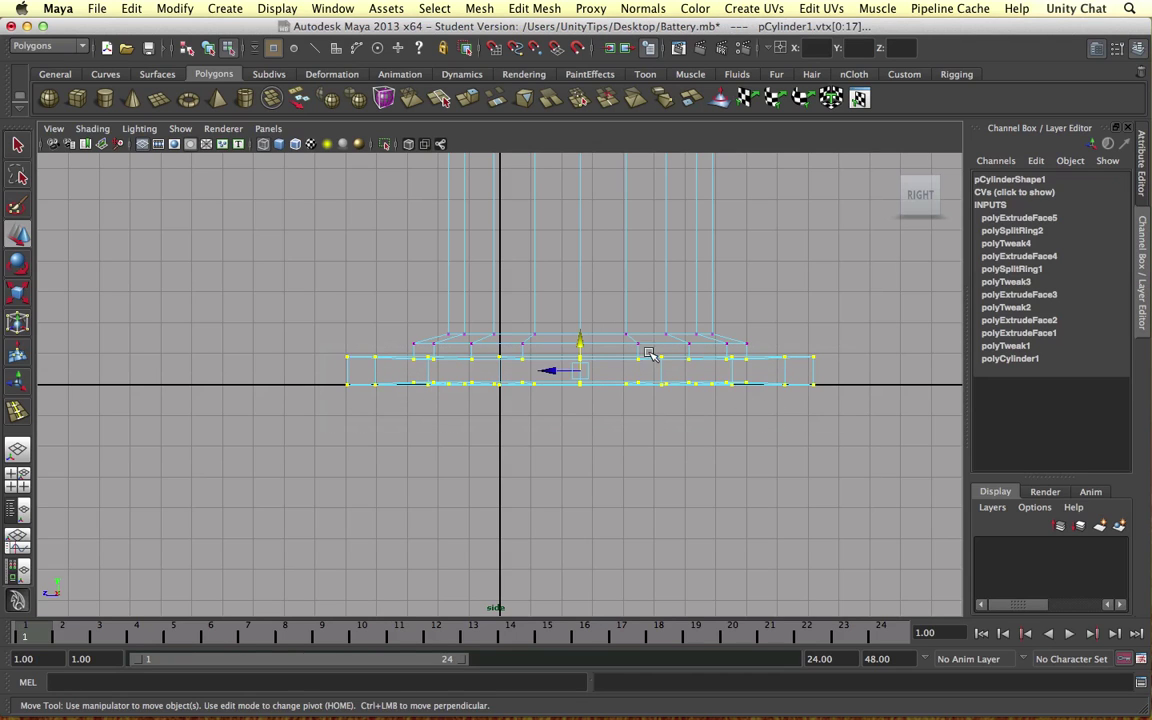
left_click_drag(583, 338, 581, 343)
key("space")
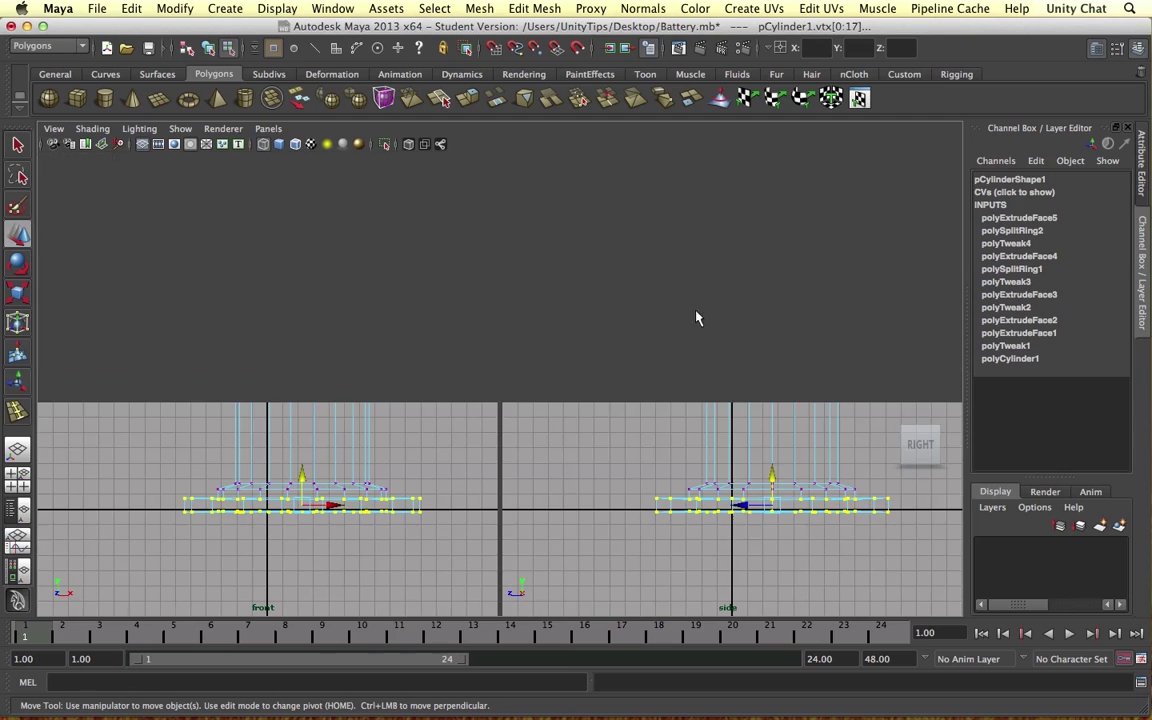
key("space")
left_click_drag(674, 303, 609, 321, "alt")
right_click_drag(504, 311, 571, 296)
left_click_drag(512, 327, 513, 326)
right_click_drag(513, 326, 608, 366, "alt")
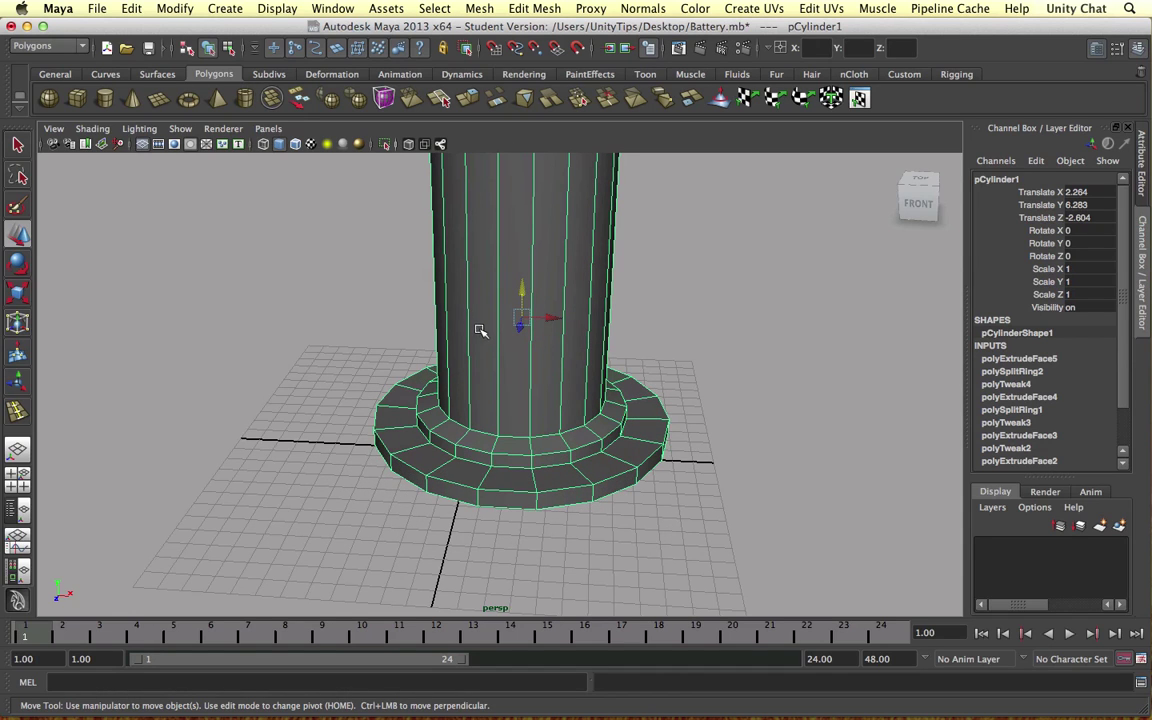
- Insert a horizontal edge loop around the cylinder wall just below the dome
scroll(490, 318, "down", 5)
middle_click_drag(507, 303, 501, 358, "alt")
scroll(510, 343, "up", 5)
scroll(511, 307, "down", 7)
right_click_drag(510, 303, 470, 299)
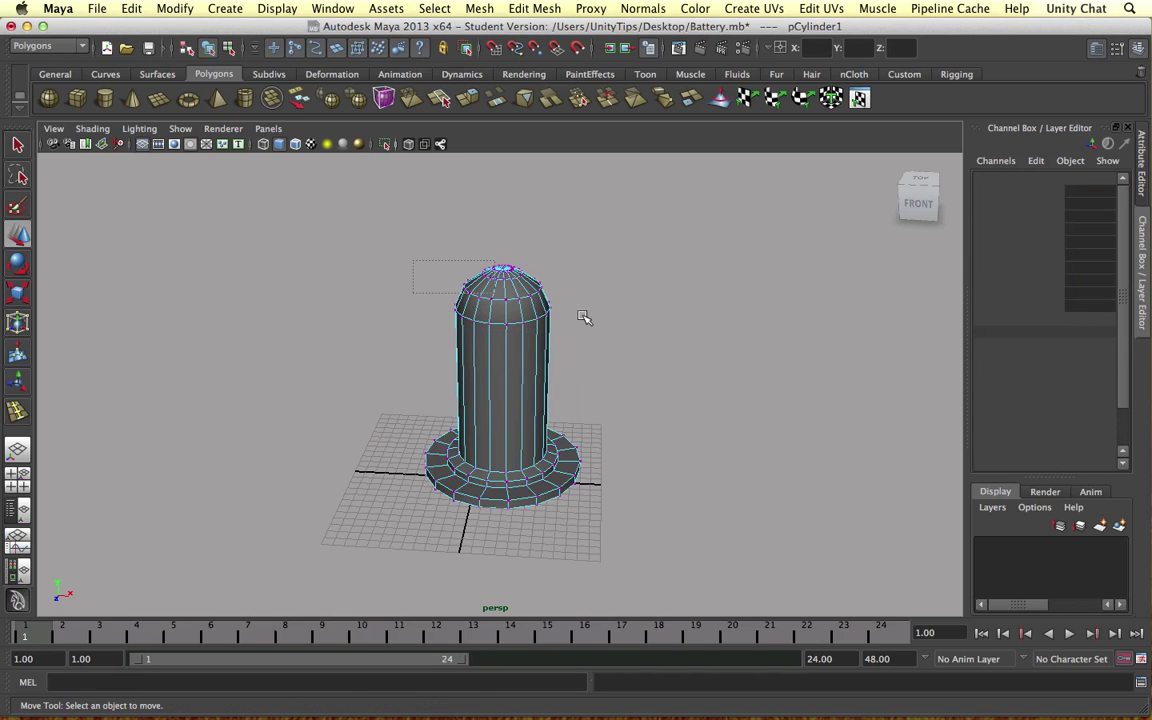
scroll(539, 230, "up", 5)
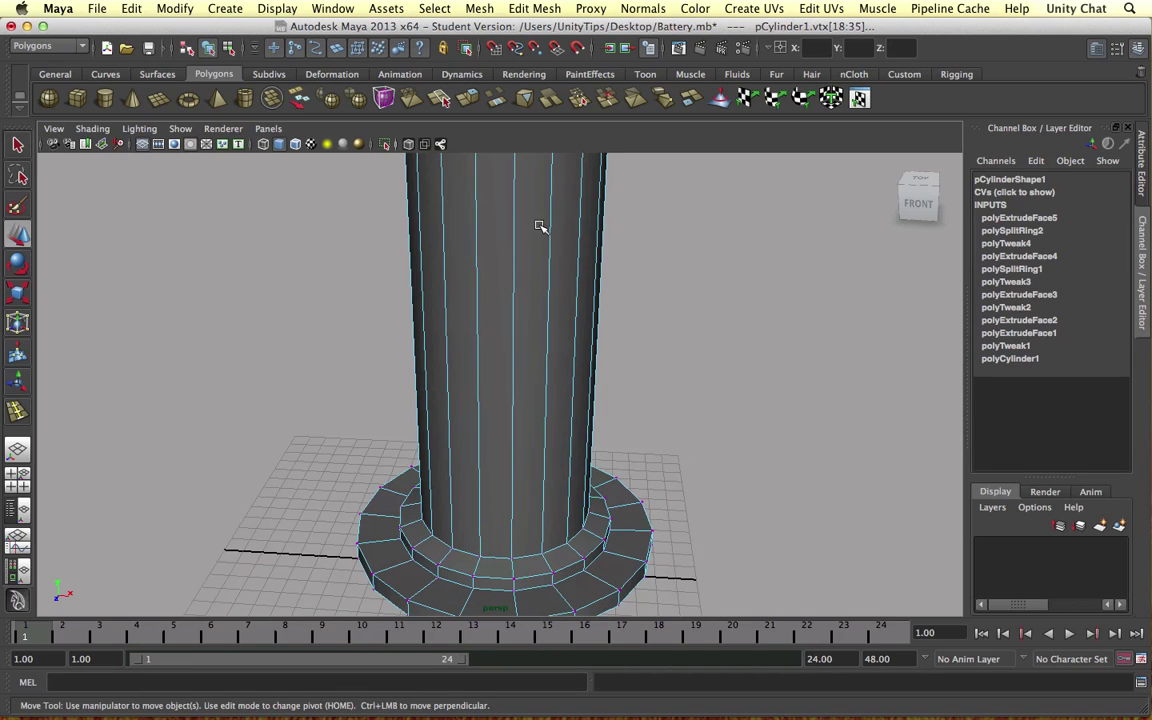
left_click(535, 8)
left_click(560, 170)
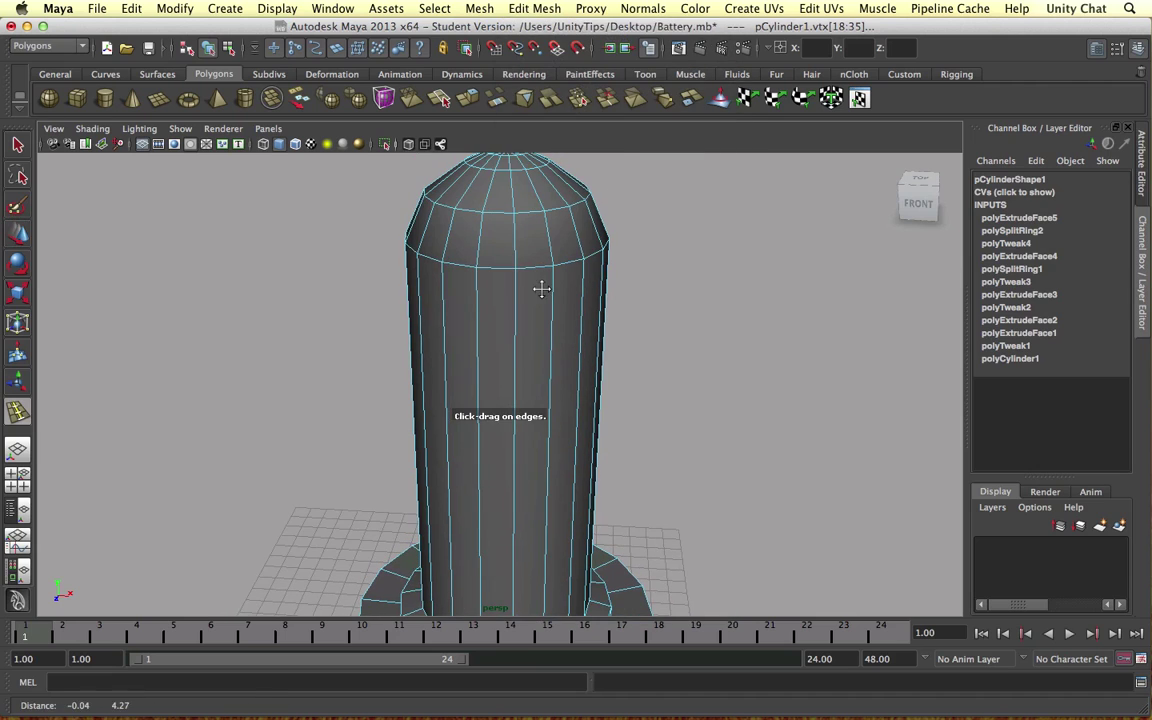
left_click_drag(517, 299, 519, 307)
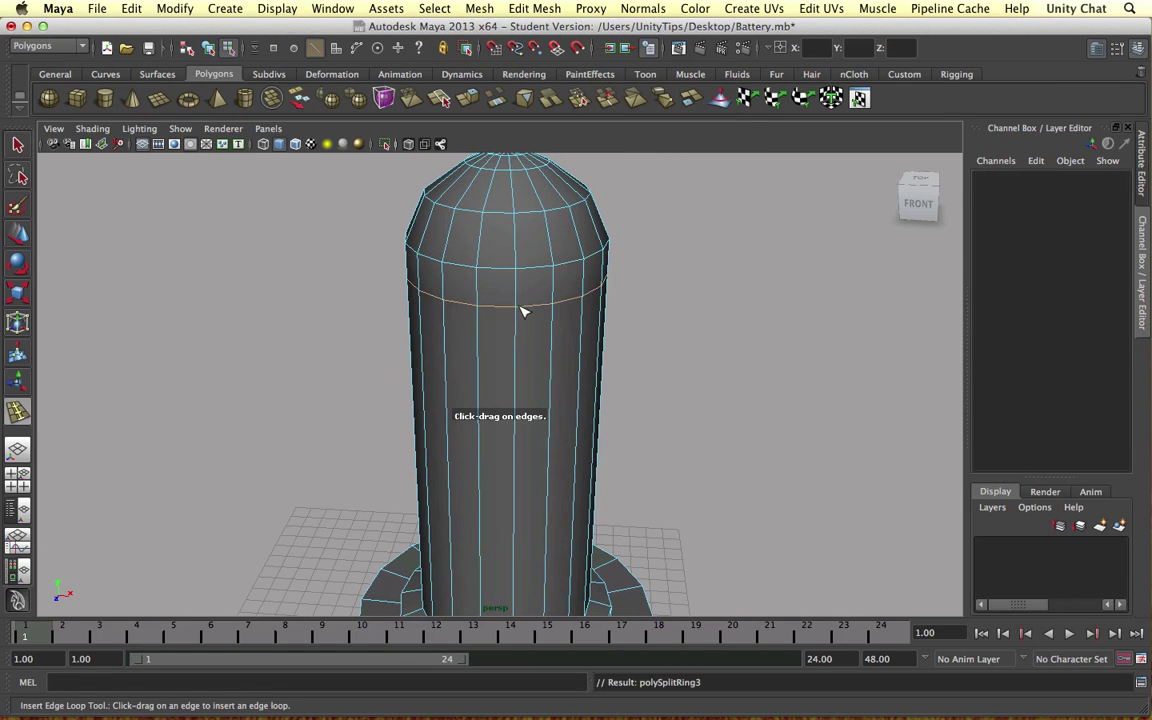
left_click_drag(604, 304, 565, 305, "alt")
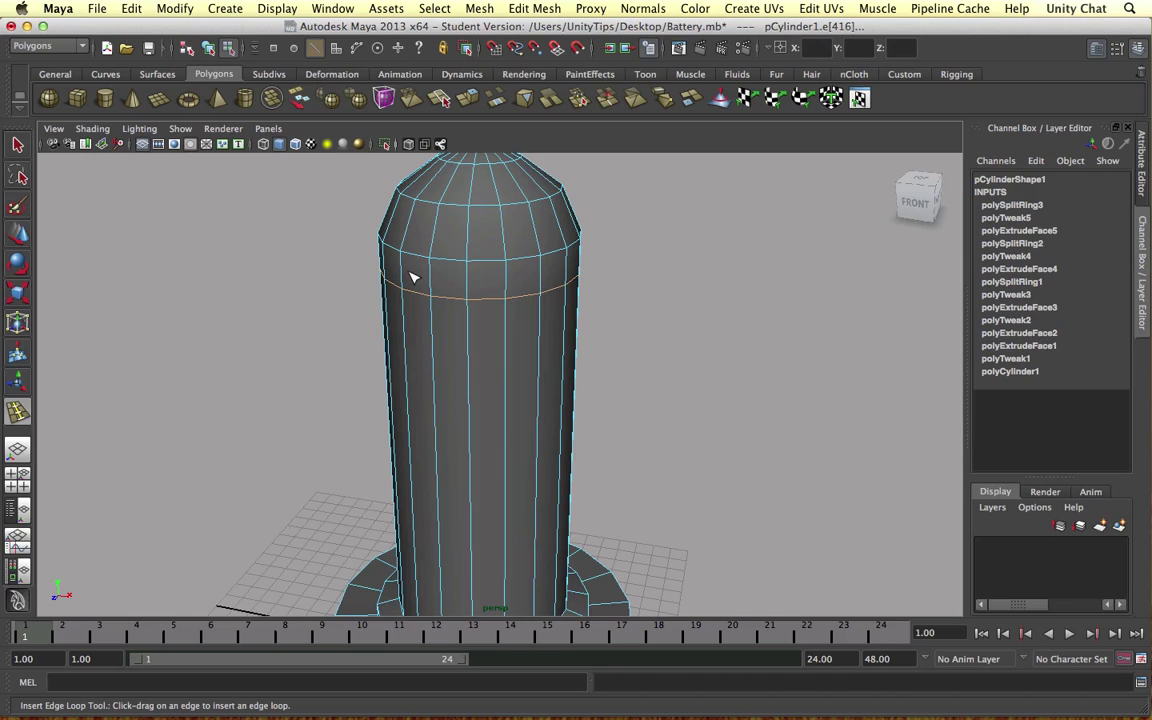
- Extrude the full ring of faces between the dome and the new edge loop outward into a thick collar
key("w")
right_click_drag(443, 273, 443, 303)
left_click(485, 275)
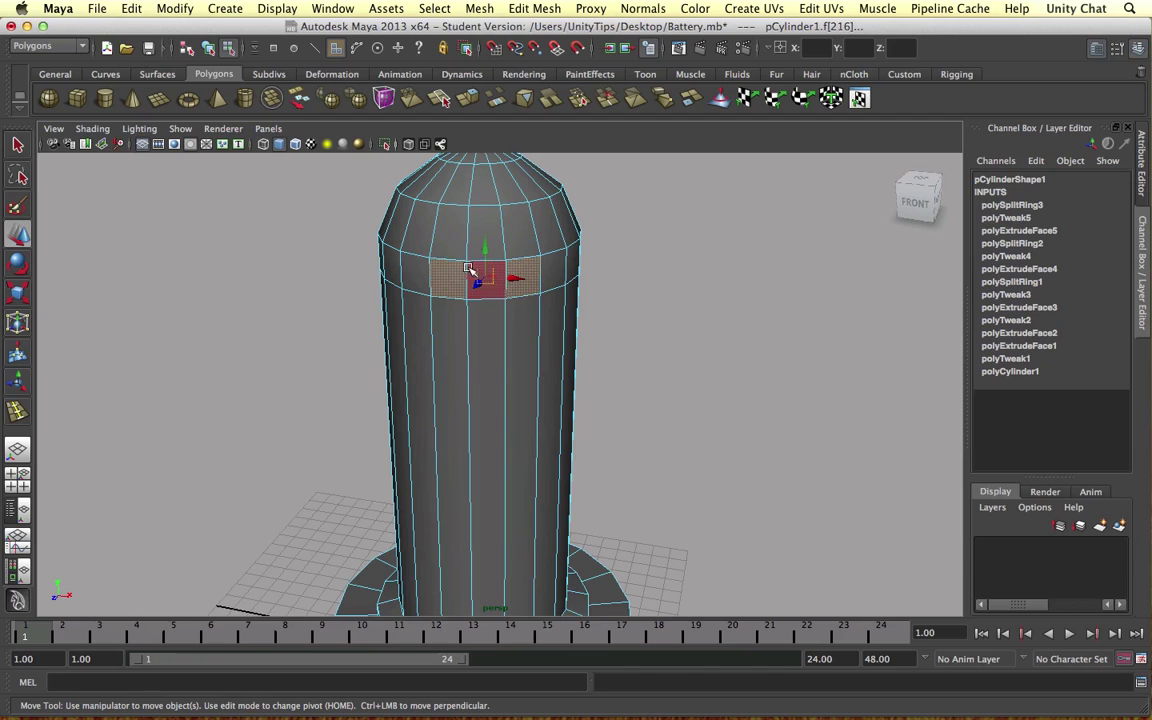
left_click(460, 274)
double_click(495, 271, "shift")
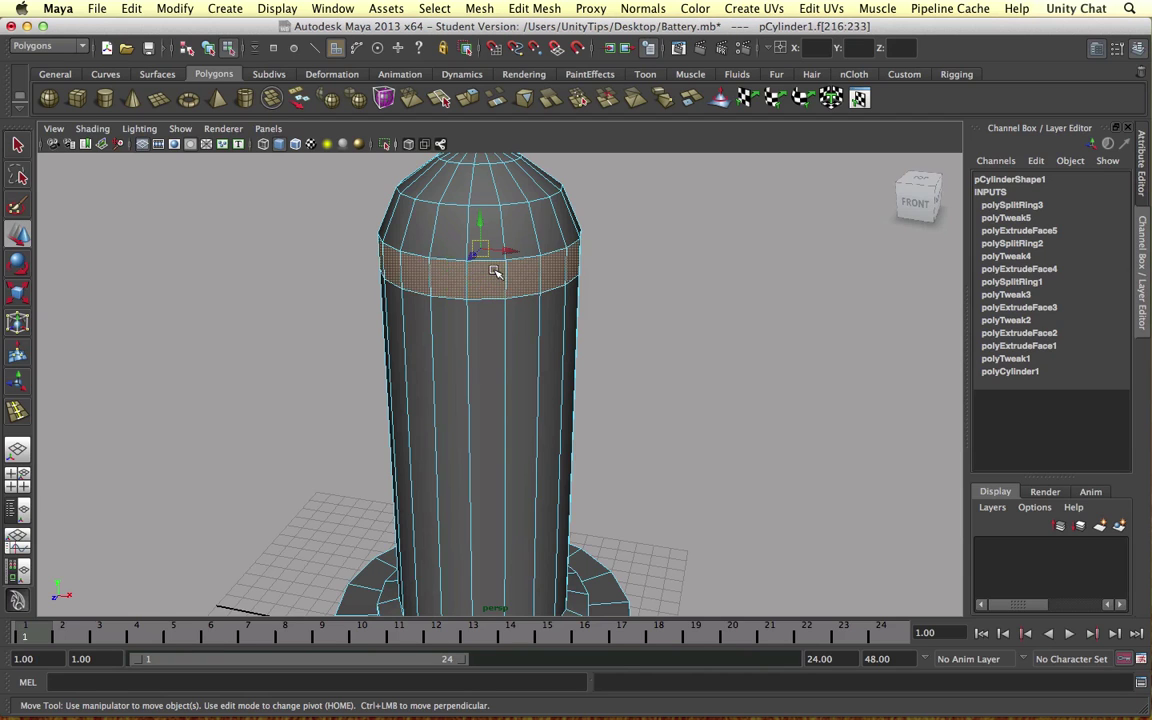
right_click_drag(461, 277, 460, 303, "shift")
left_click_drag(496, 211, 501, 239, "alt")
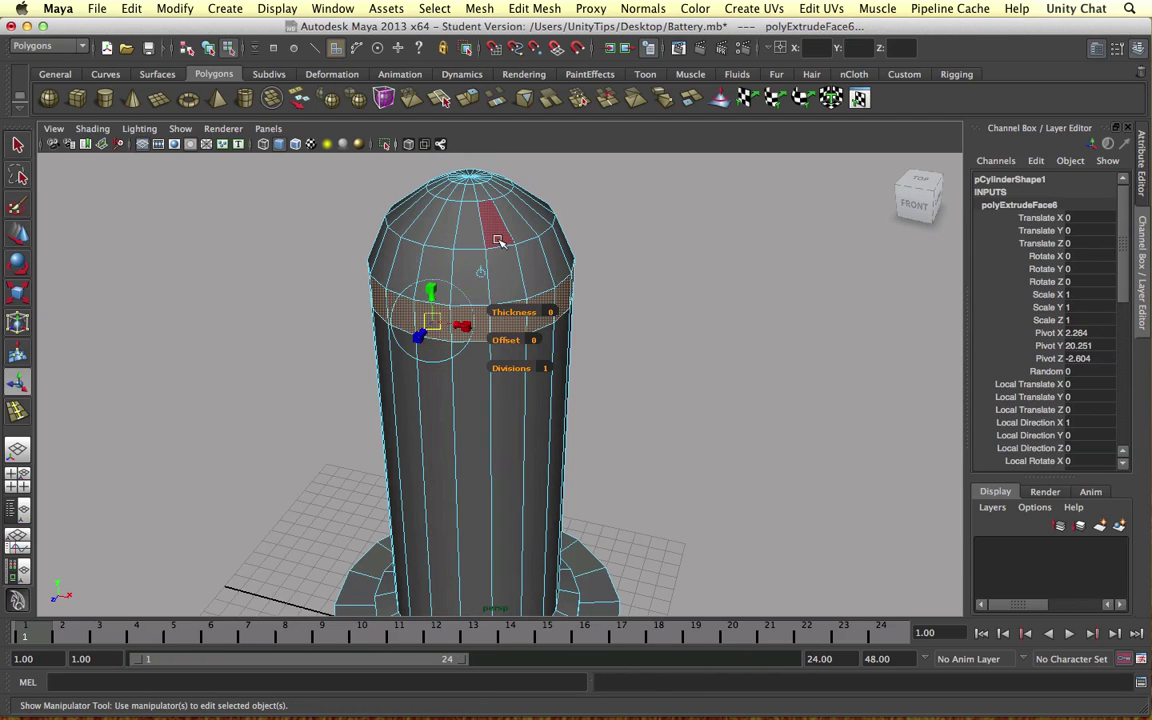
left_click(480, 271)
left_click_drag(461, 283, 517, 287)
left_click(754, 318)
key("super+z")
left_click(464, 314)
left_click(666, 332)
left_click_drag(667, 335, 586, 329, "alt")
scroll(586, 329, "up", 2)
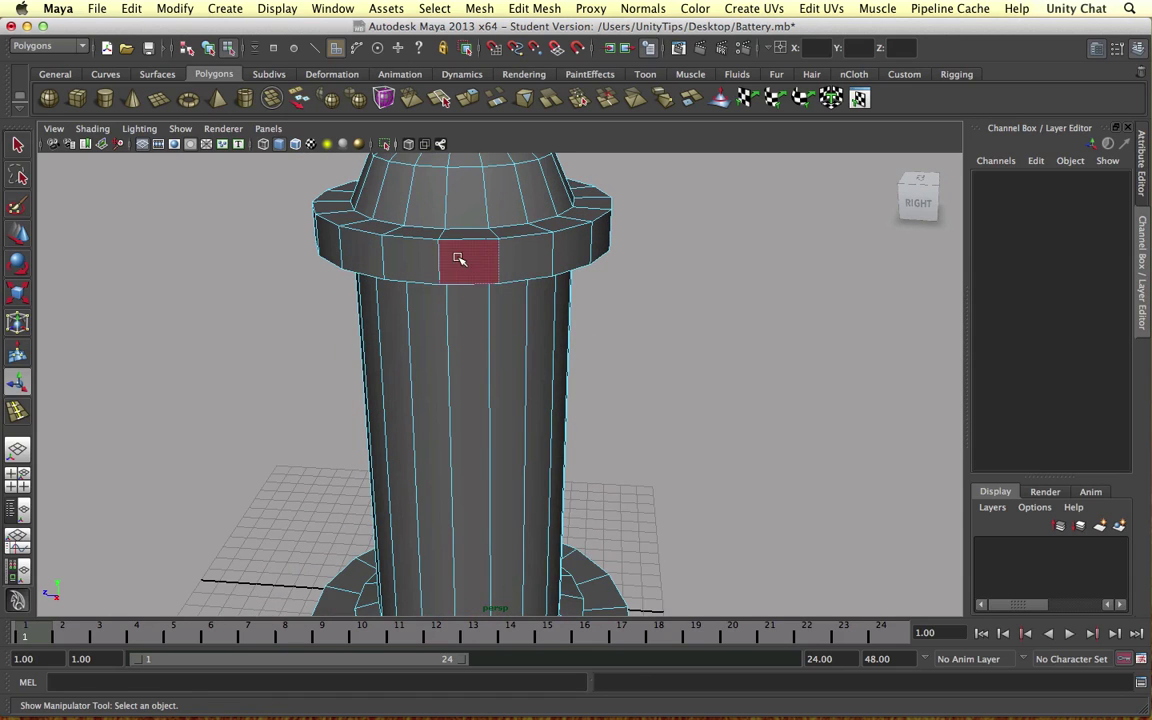
- Select three evenly spaced faces on the collar's outer wall and extrude them as insets, scaled uniformly to about 0.534
scroll(463, 256, "down", 2)
left_click(478, 308)
left_click_drag(563, 313, 498, 331, "alt")
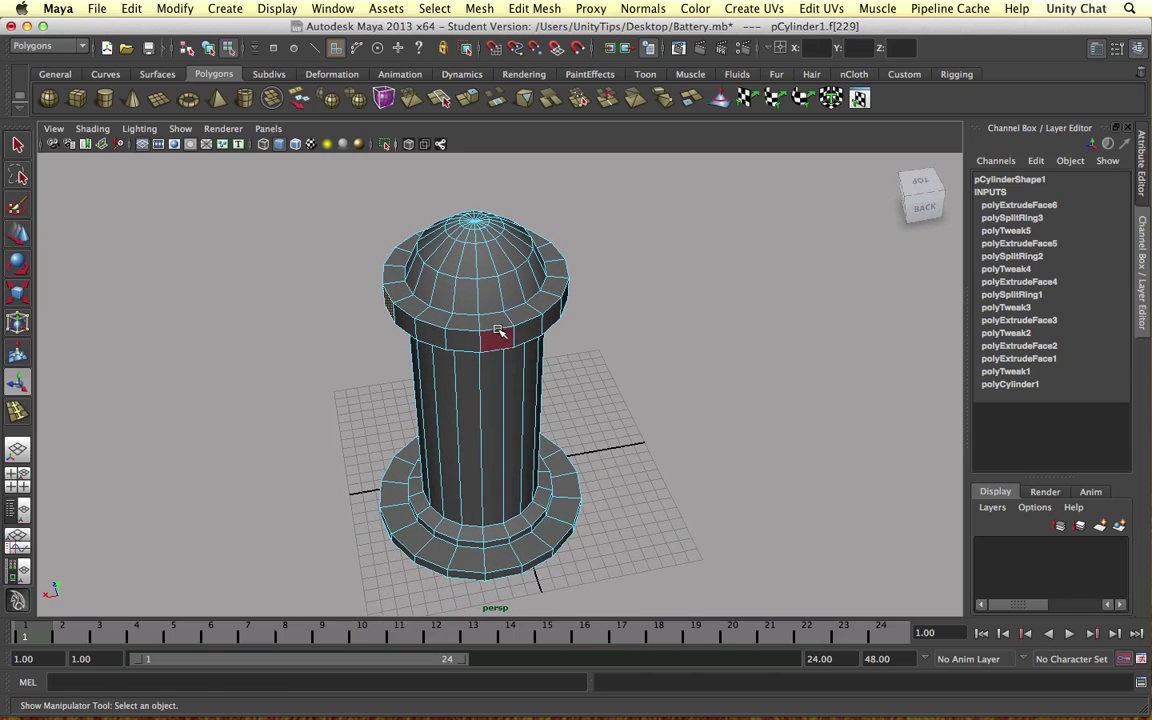
left_click(552, 318)
left_click_drag(648, 301, 490, 318, "alt")
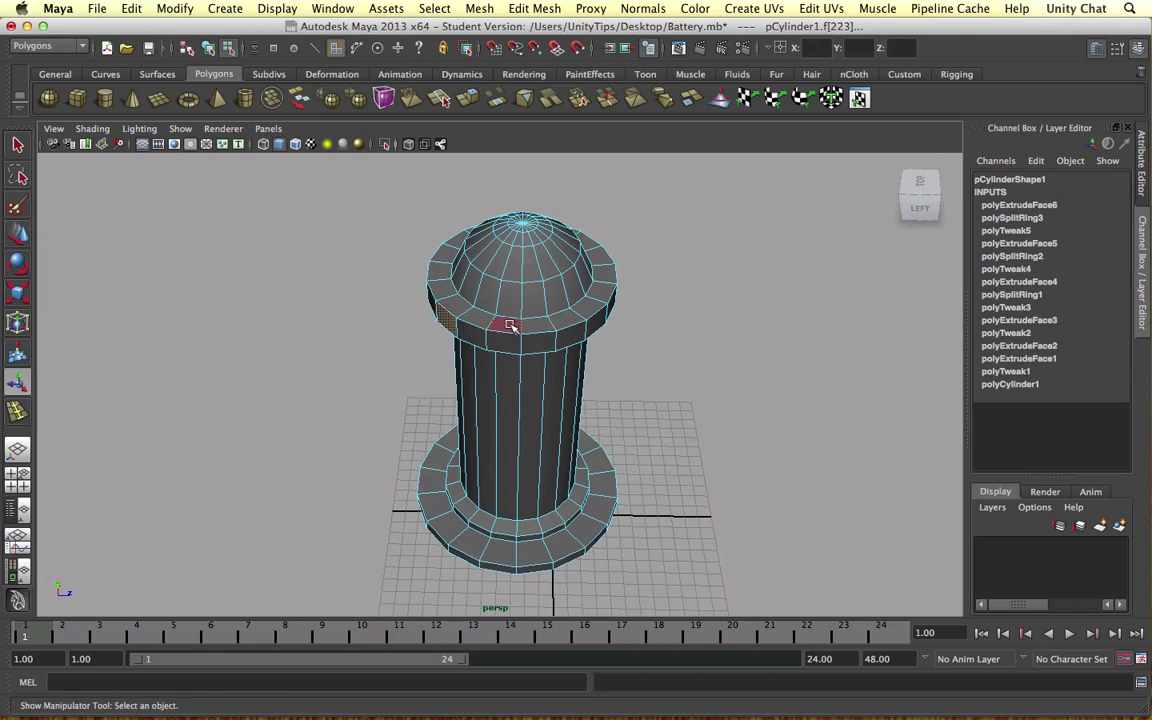
left_click_drag(640, 292, 576, 319, "alt")
left_click(481, 331)
left_click(530, 353)
key("z")
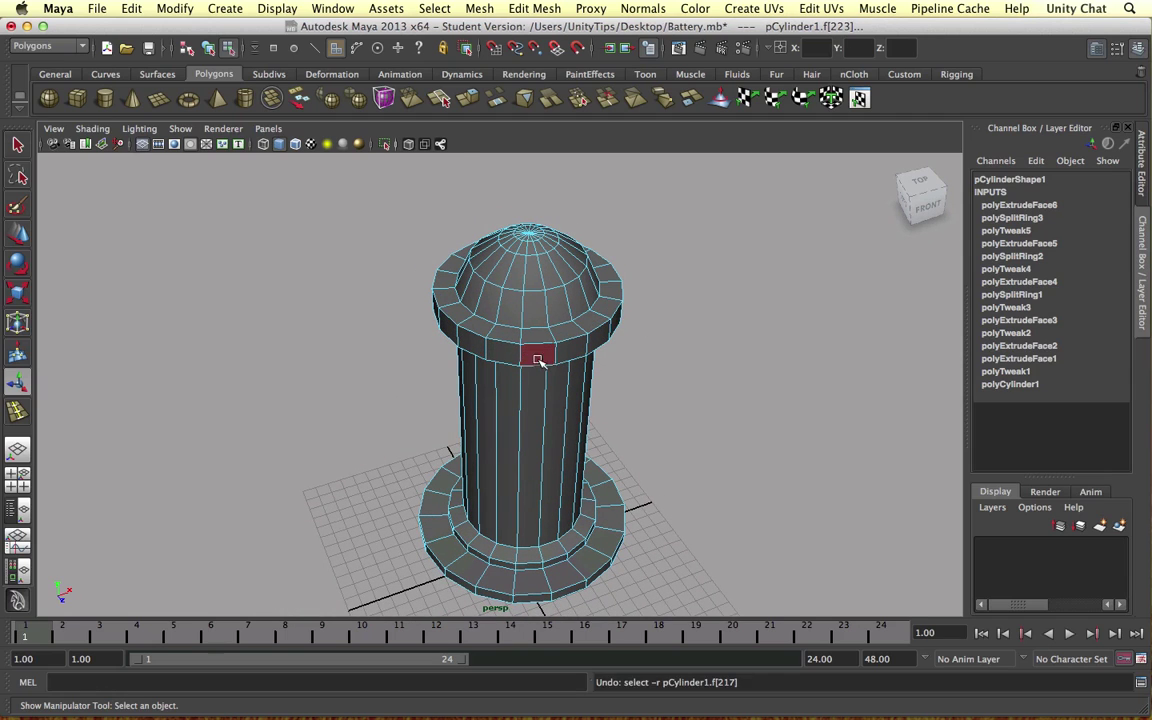
left_click_drag(690, 357, 753, 315, "alt")
right_click_drag(533, 291, 527, 329, "shift")
scroll(545, 288, "up", 3)
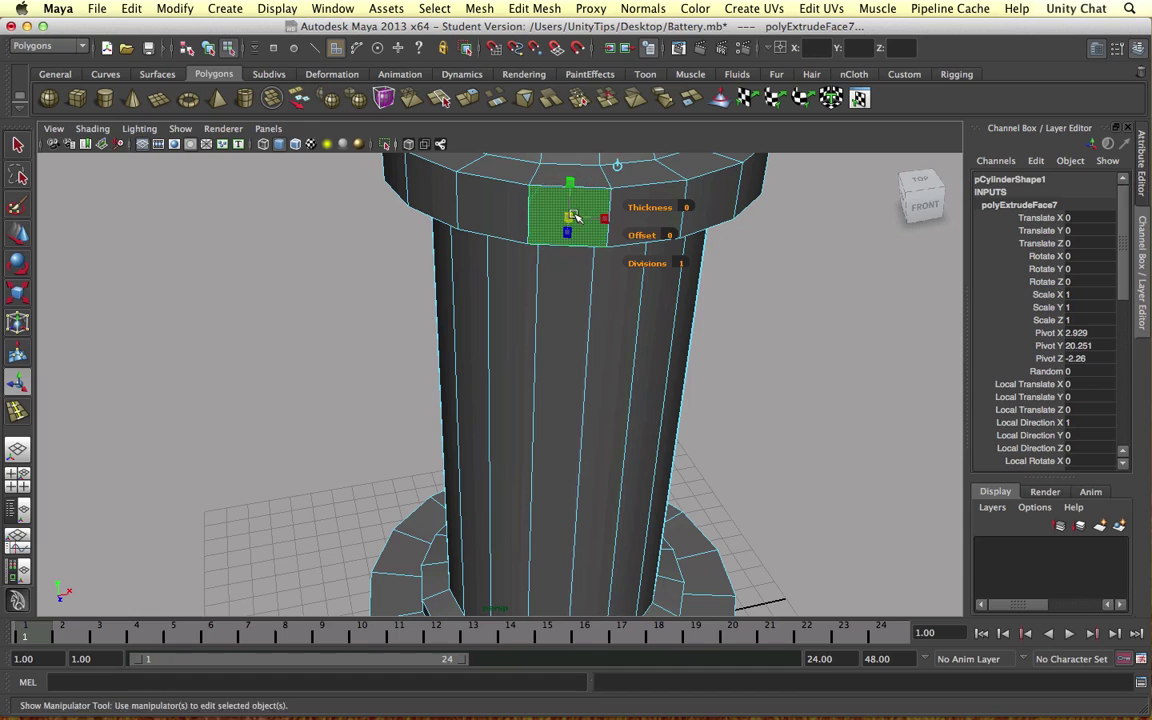
left_click_drag(441, 231, 519, 244, "alt")
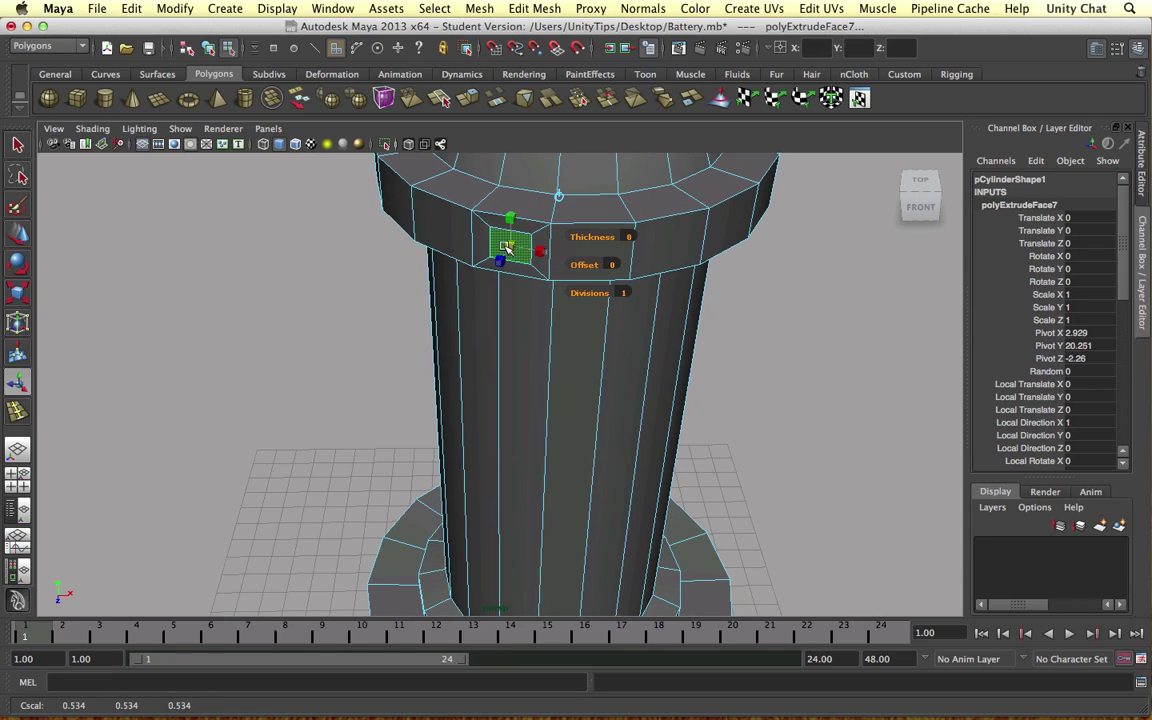
- Extrude the three inset faces again and scale them toward the collar's centre to form recessed pockets
right_click_drag(507, 250, 497, 263, "shift")
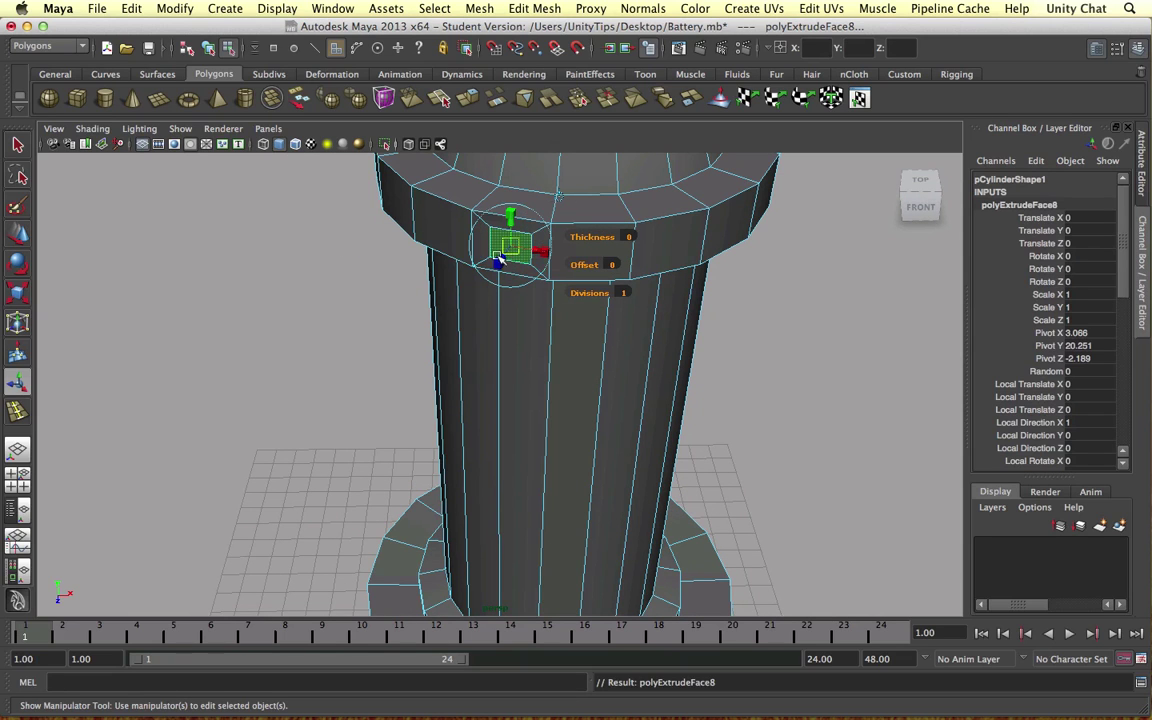
key("w")
scroll(570, 256, "down", 6)
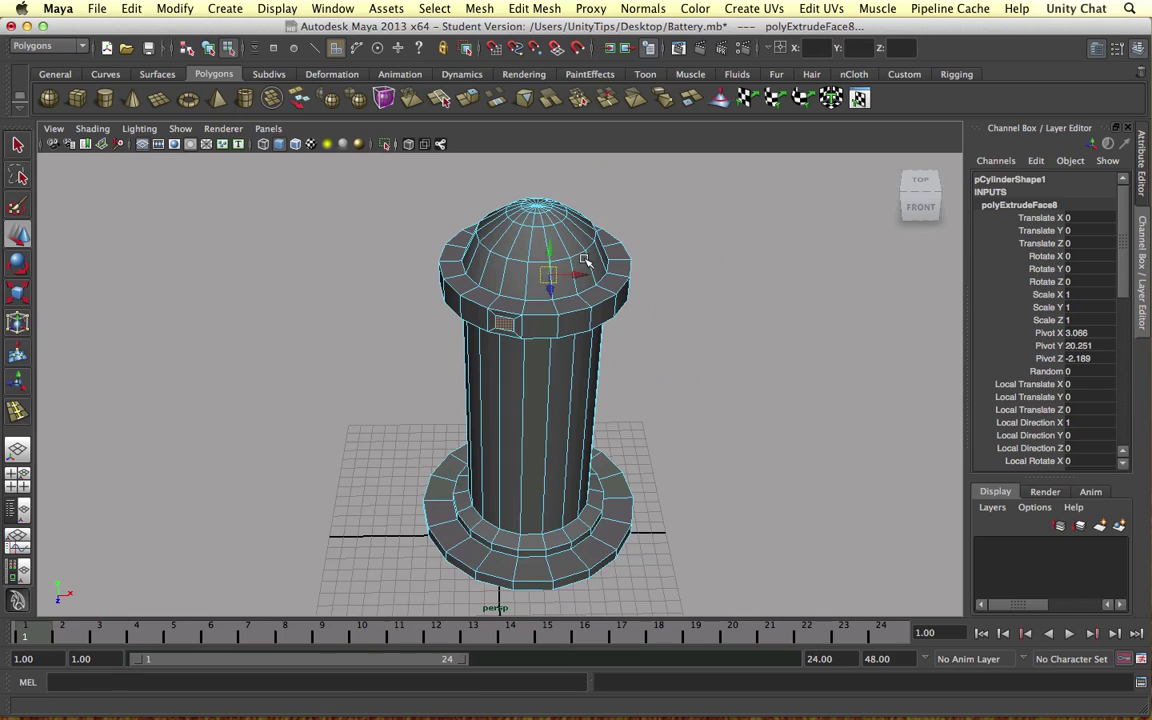
key("e")
key("r")
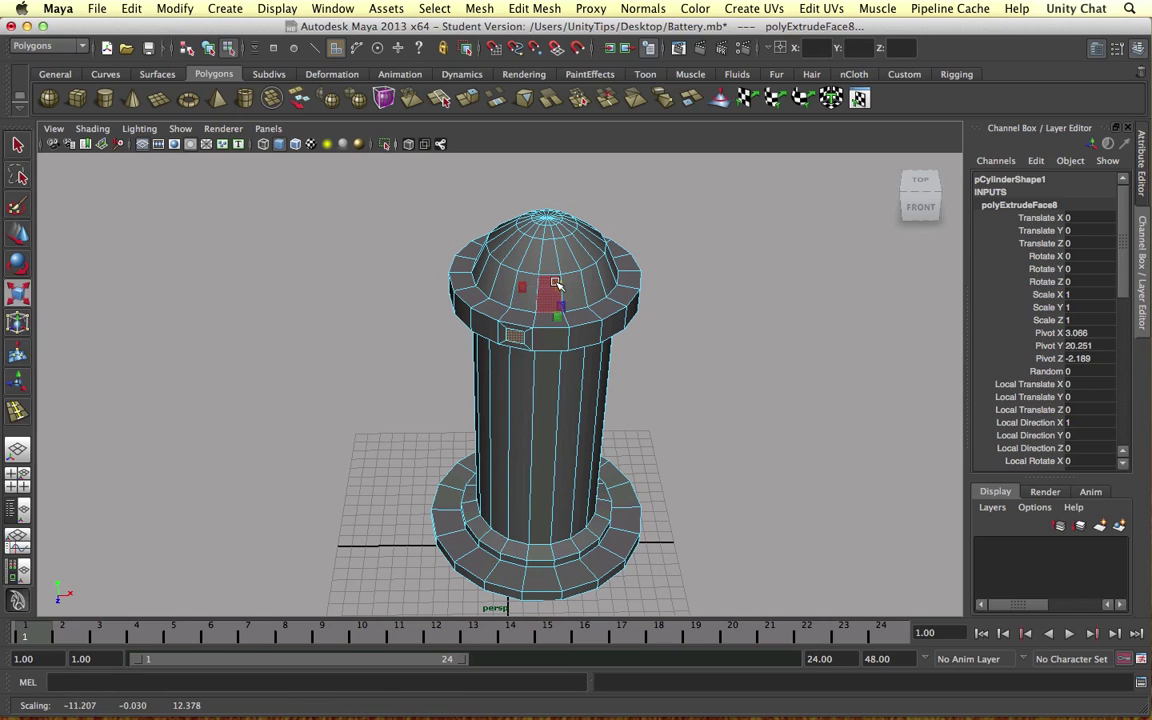
left_click_drag(556, 284, 287, 240, "alt")
right_click_drag(287, 240, 557, 258, "alt")
- Extrude the inner face of the front pocket and scale it down
left_click(558, 240)
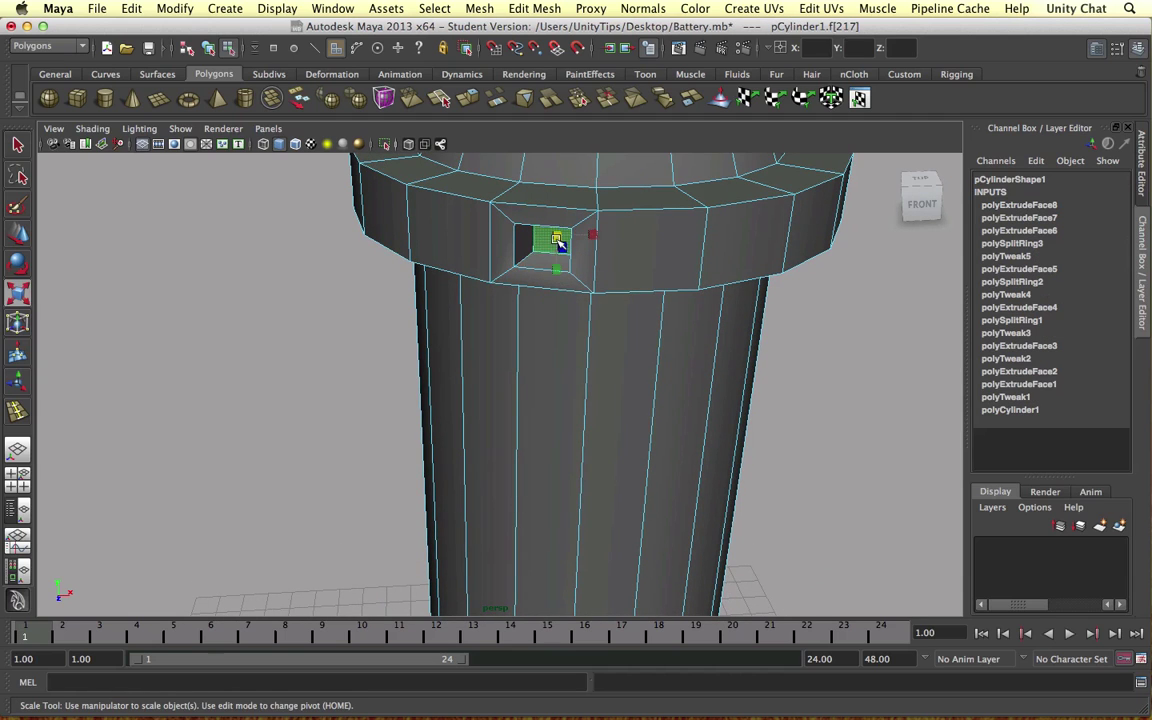
left_click_drag(558, 240, 571, 214, "alt")
right_click_drag(532, 178, 514, 195, "shift")
key("r")
left_click_drag(592, 180, 570, 190)
- Extrude the front pocket's shrunken inner face outward into a long arm, with a local Z translation of 4.266
left_click_drag(572, 190, 600, 314, "alt")
key("g")
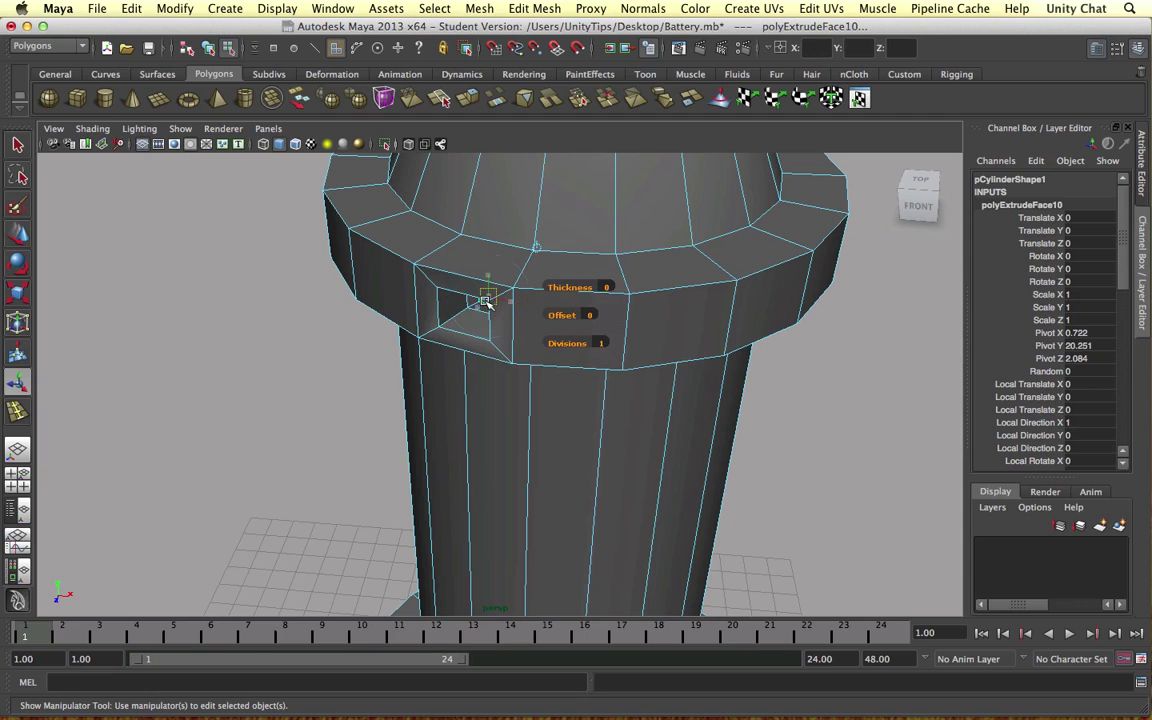
scroll(475, 322, "down", 2)
left_click_drag(478, 331, 452, 355)
key("super+z")
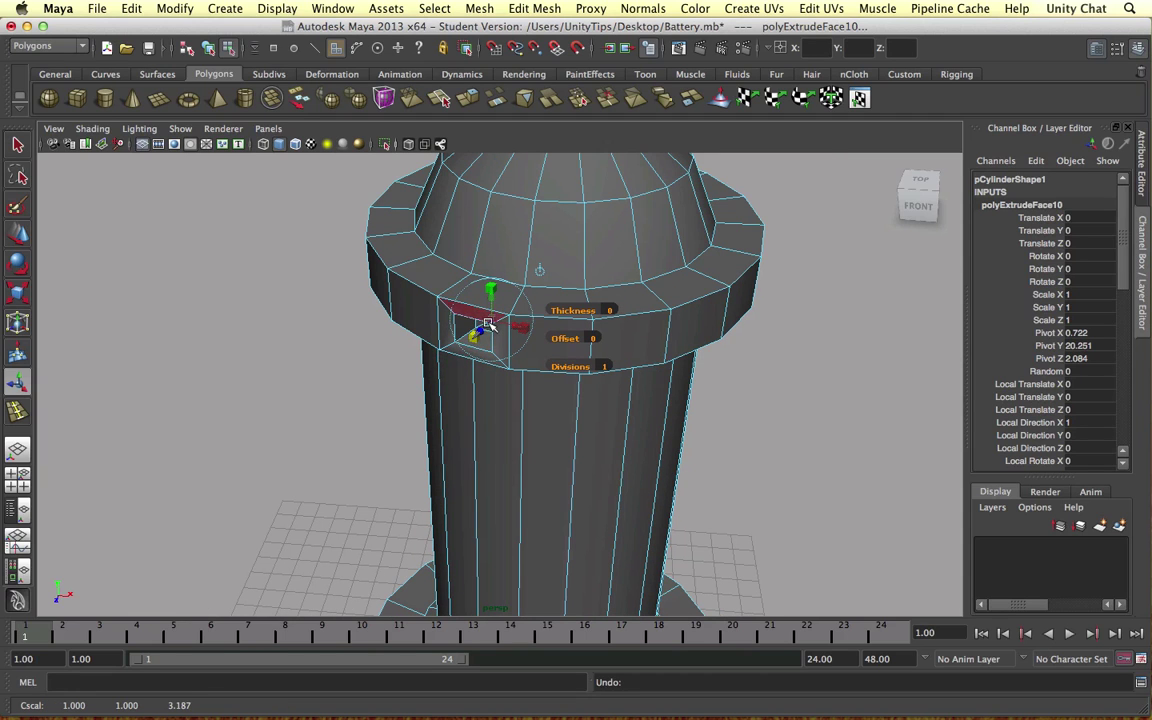
scroll(489, 323, "down", 5)
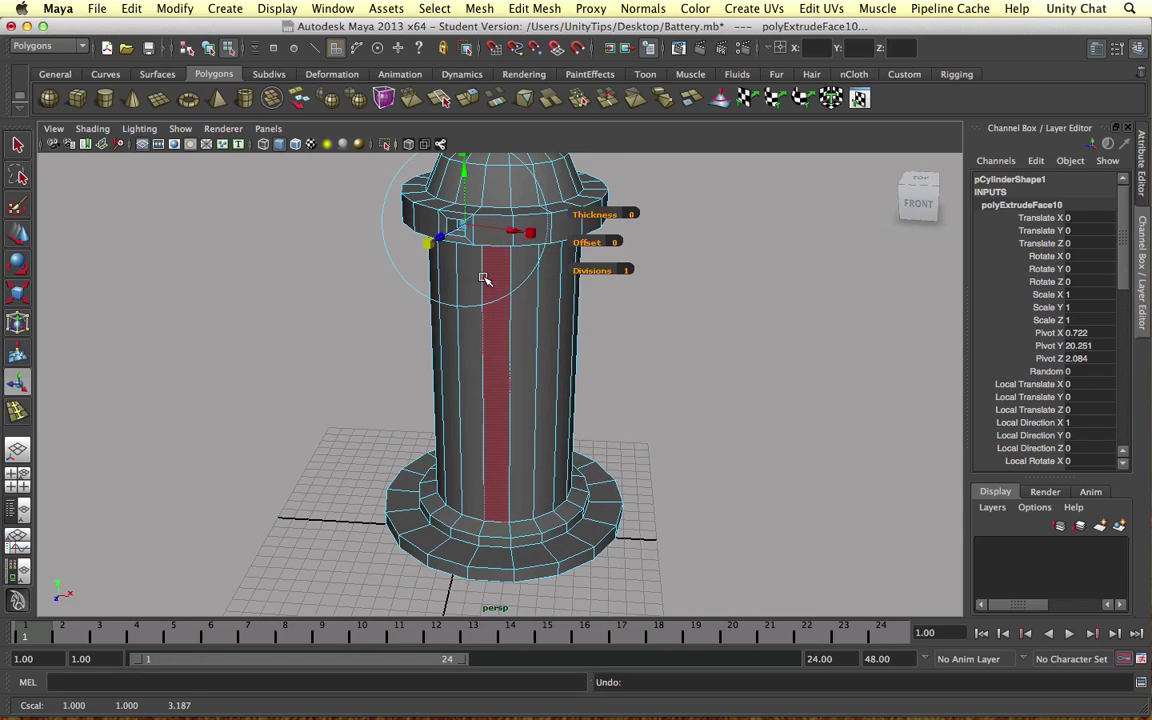
left_click_drag(442, 237, 851, 212)
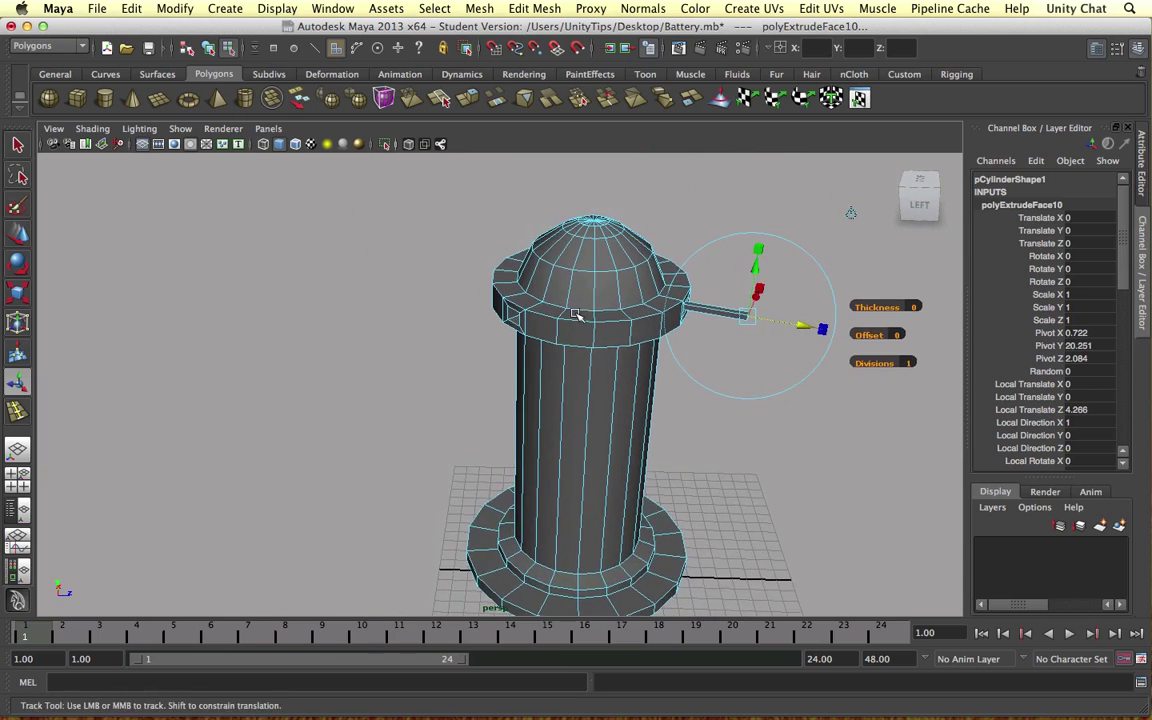
- Extrude and shrink the inner face of the second pocket, on the left rear, and extrude it outward into an arm
scroll(622, 290, "up", 5)
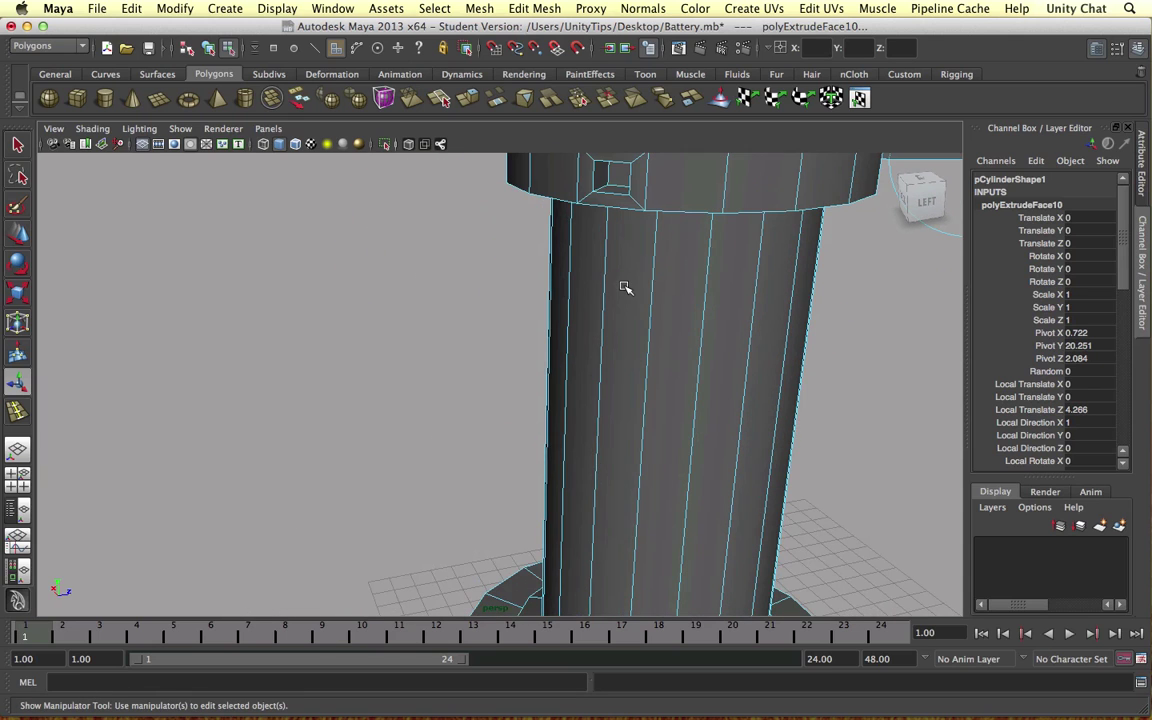
left_click(616, 181)
right_click_drag(619, 176, 617, 211, "shift")
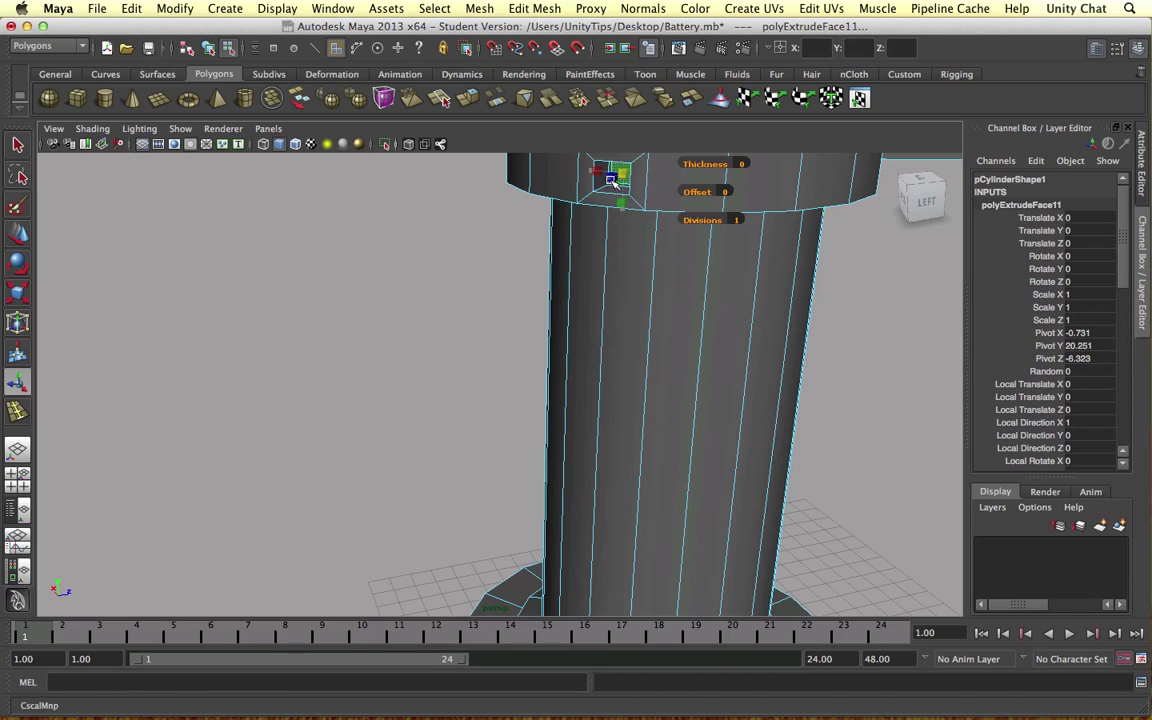
key("g")
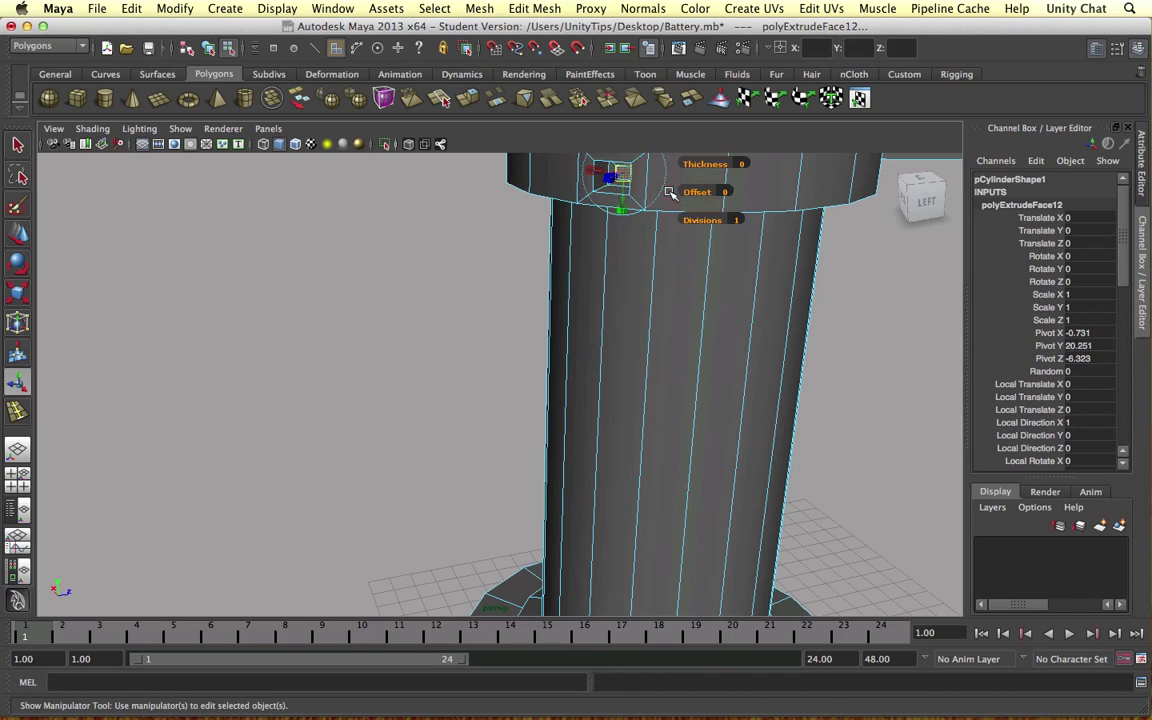
left_click_drag(630, 201, 600, 285, "alt")
- Extrude and shrink the third pocket's inner face and extrude it outward into an arm, with a local Z translation of 2.783
left_click(553, 278)
key("g")
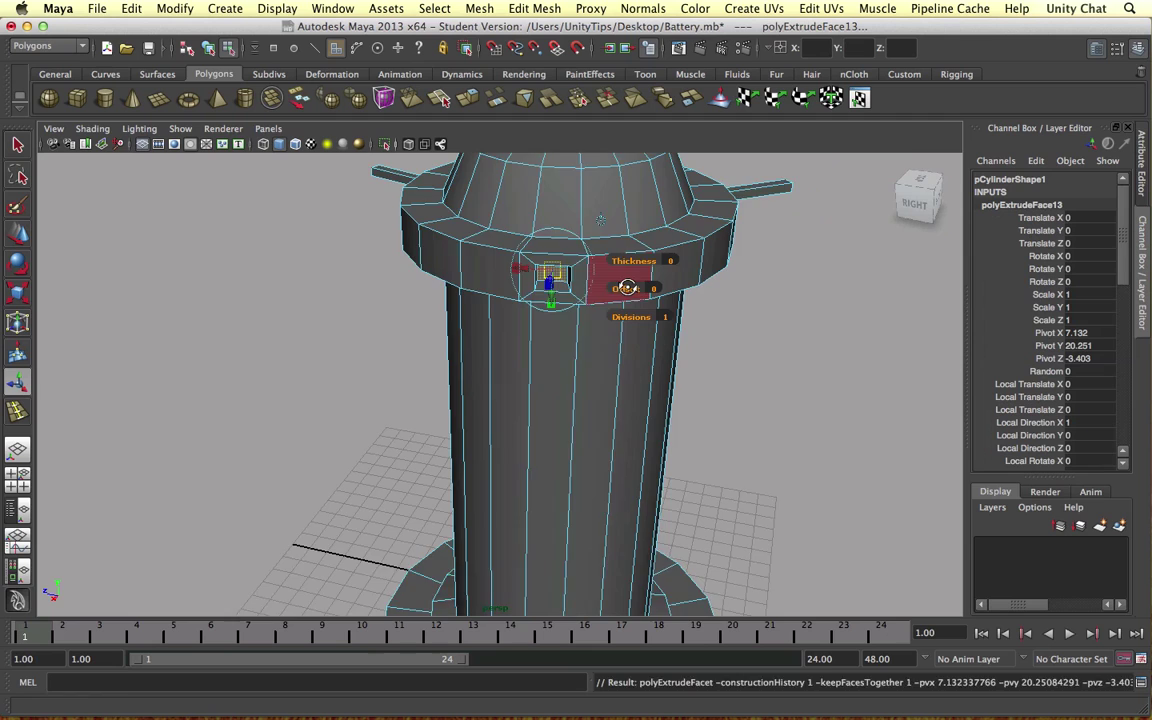
left_click(553, 270)
scroll(557, 270, "up", 5)
left_click(587, 173)
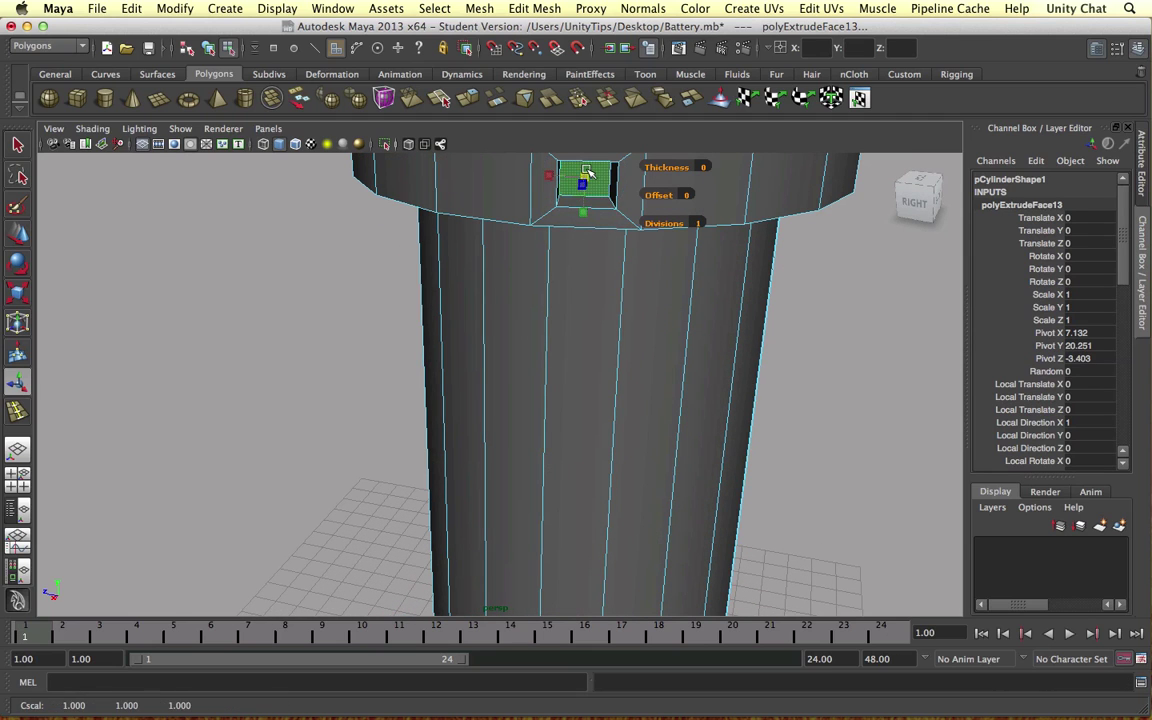
key("g")
left_click_drag(645, 192, 365, 461, "alt")
scroll(606, 366, "down", 5)
left_click_drag(607, 362, 543, 382, "alt")
left_click_drag(398, 404, 416, 398)
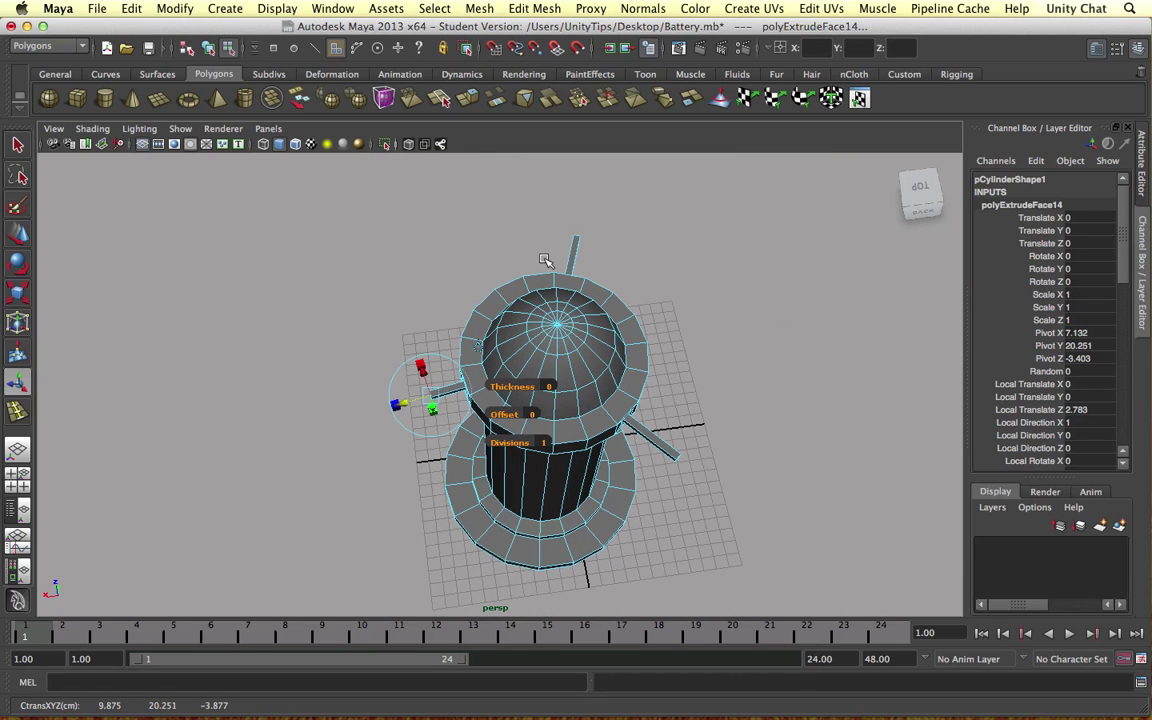
right_click_drag(575, 243, 505, 240)
left_click(570, 242)
key("w")
left_click_drag(630, 231, 432, 168, "alt")
left_click_drag(676, 265, 636, 290, "alt")
left_click(636, 290)
scroll(571, 386, "up", 5)
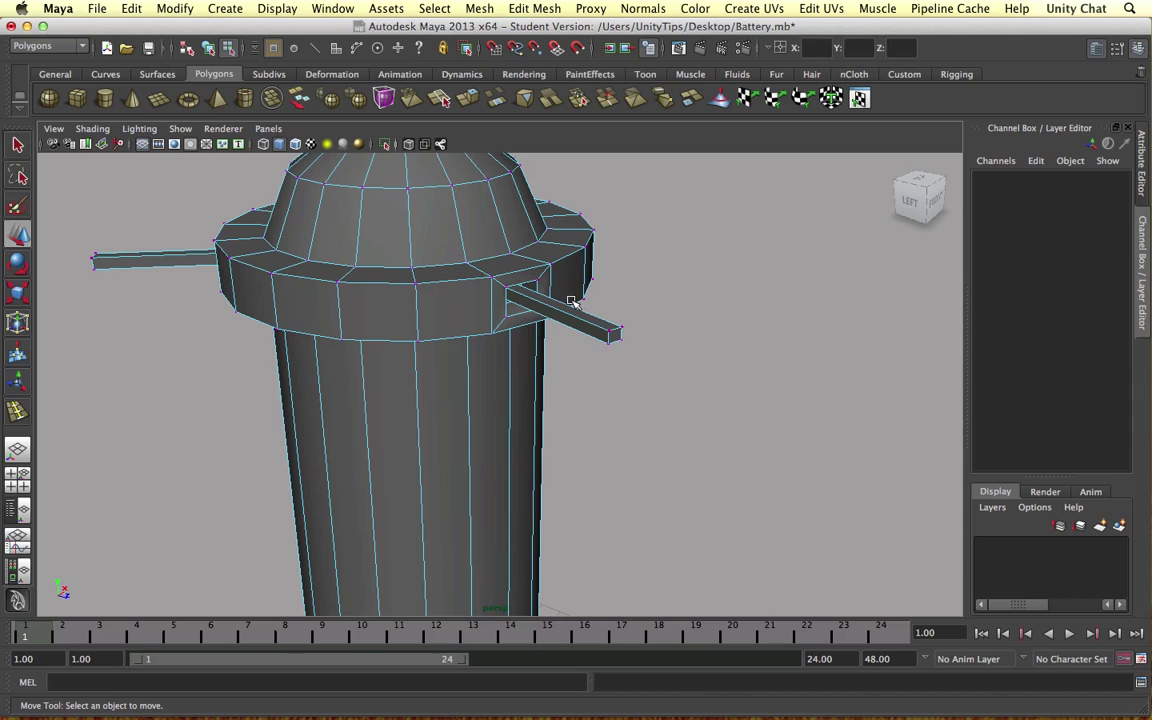
left_click_drag(605, 333, 663, 342)
left_click(593, 333)
- Select the front arm's end face, align the Move tool's axis with it, and pull the face inward to shorten the arm
right_click_drag(593, 333, 591, 370)
left_click(593, 333)
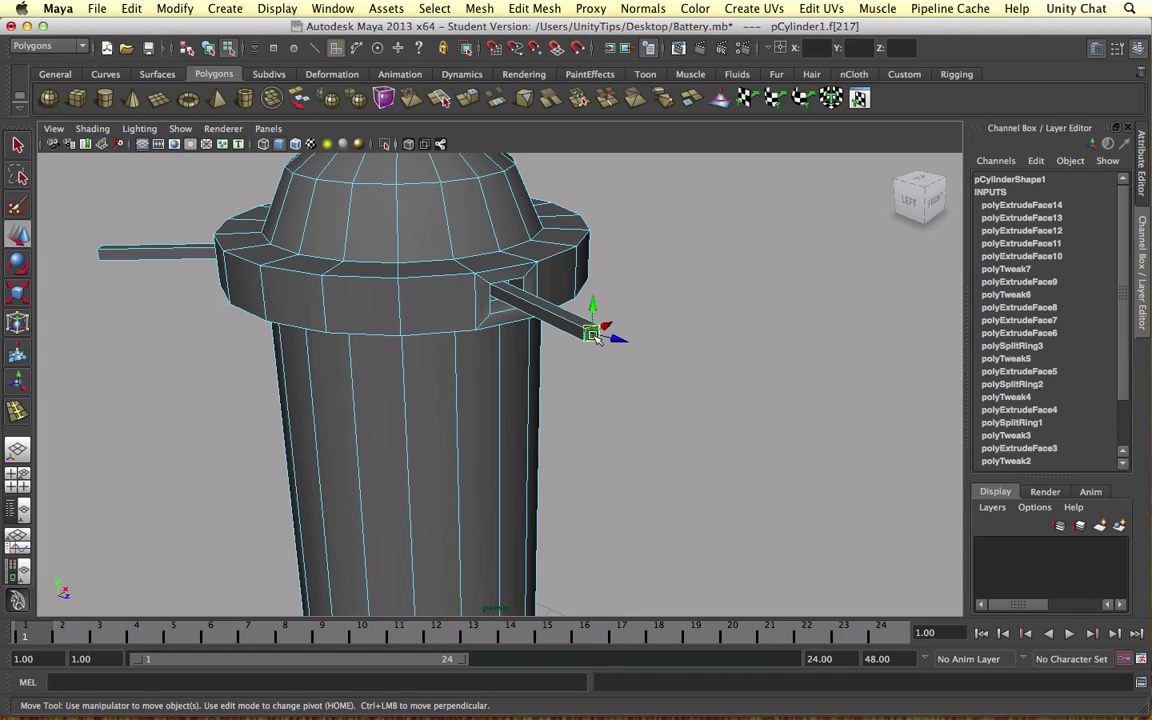
left_click_drag(593, 338, 593, 338)
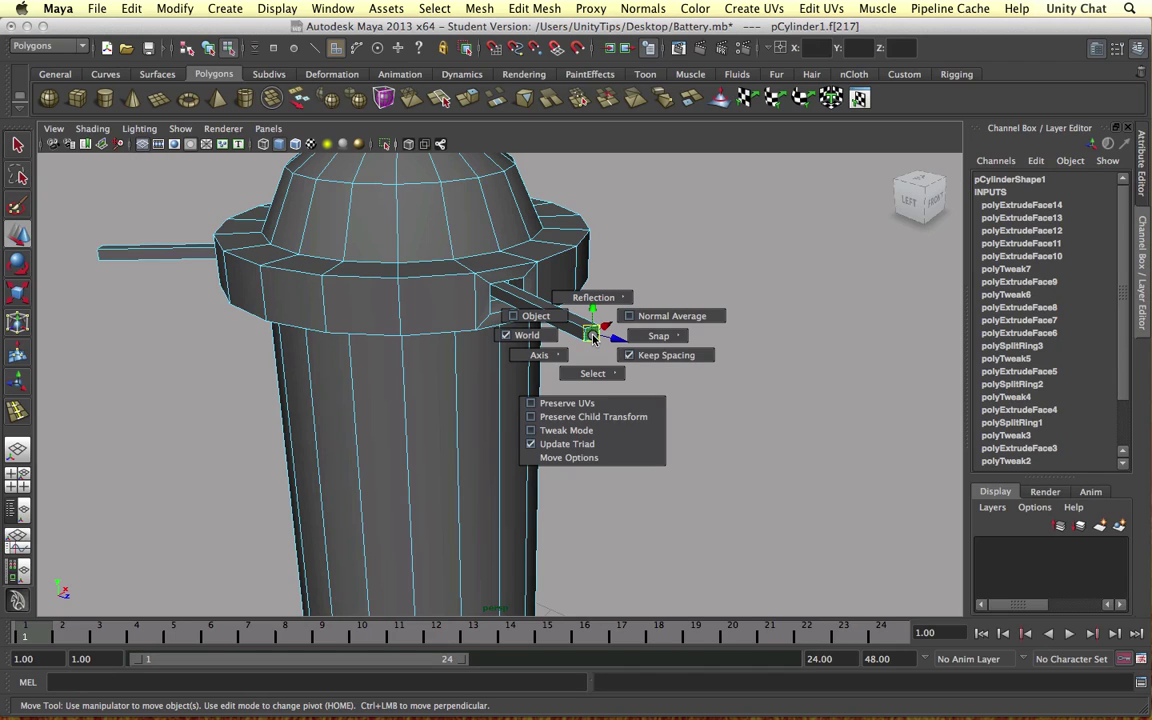
left_click_drag(580, 340, 648, 318)
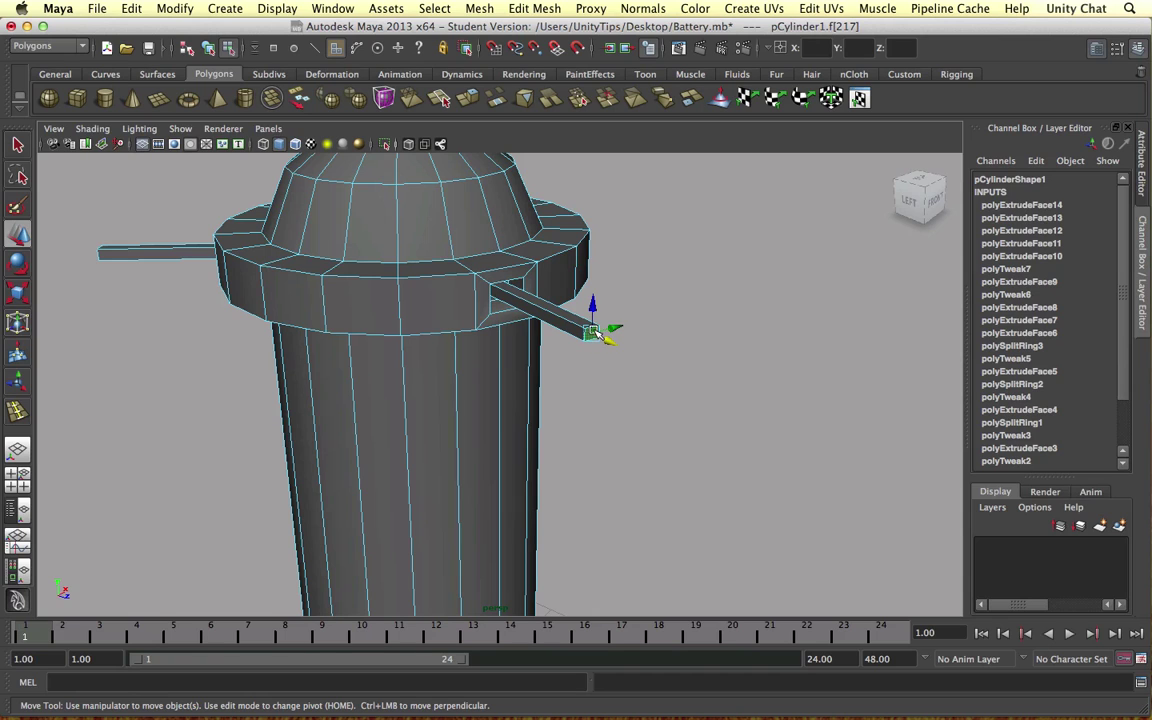
scroll(632, 342, "up", 10)
middle_click_drag(670, 336, 638, 360)
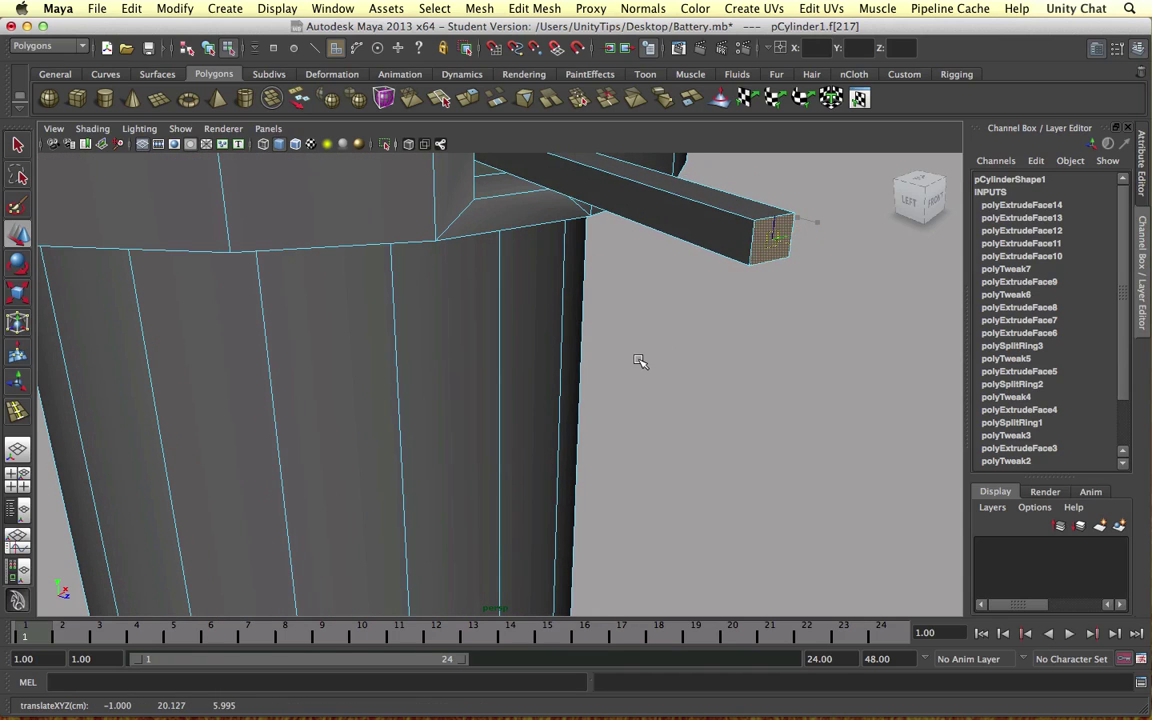
key("super+z")
scroll(815, 244, "down", 10)
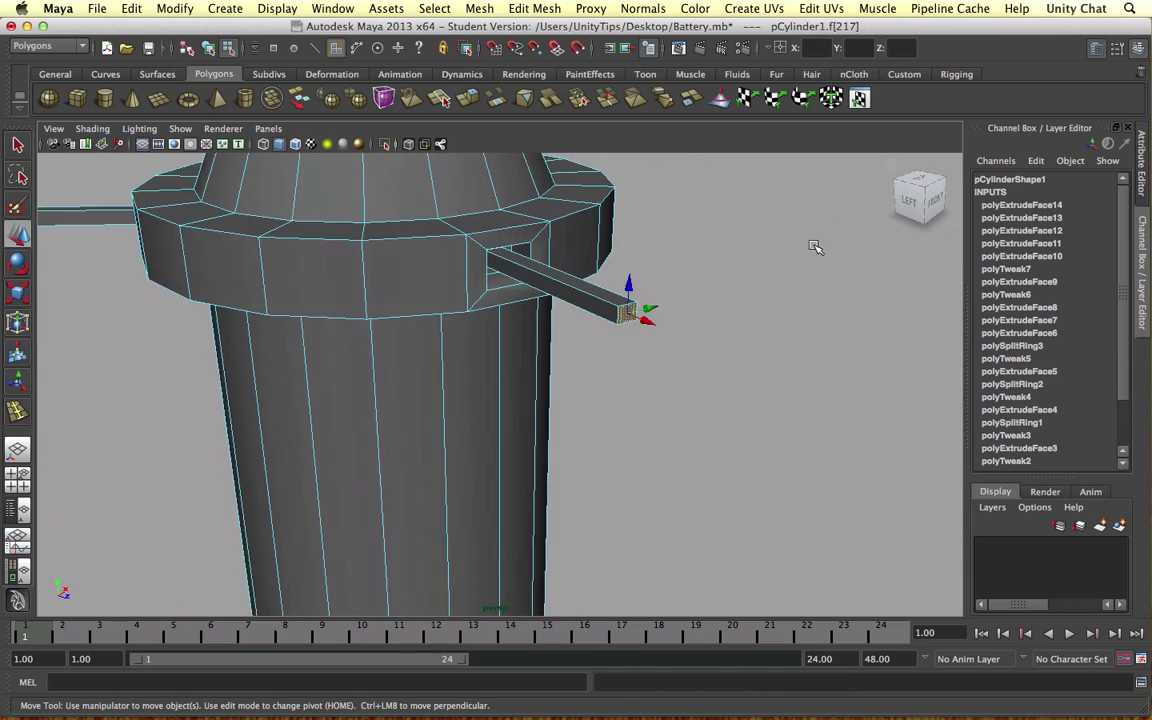
middle_click_drag(609, 345, 583, 338)
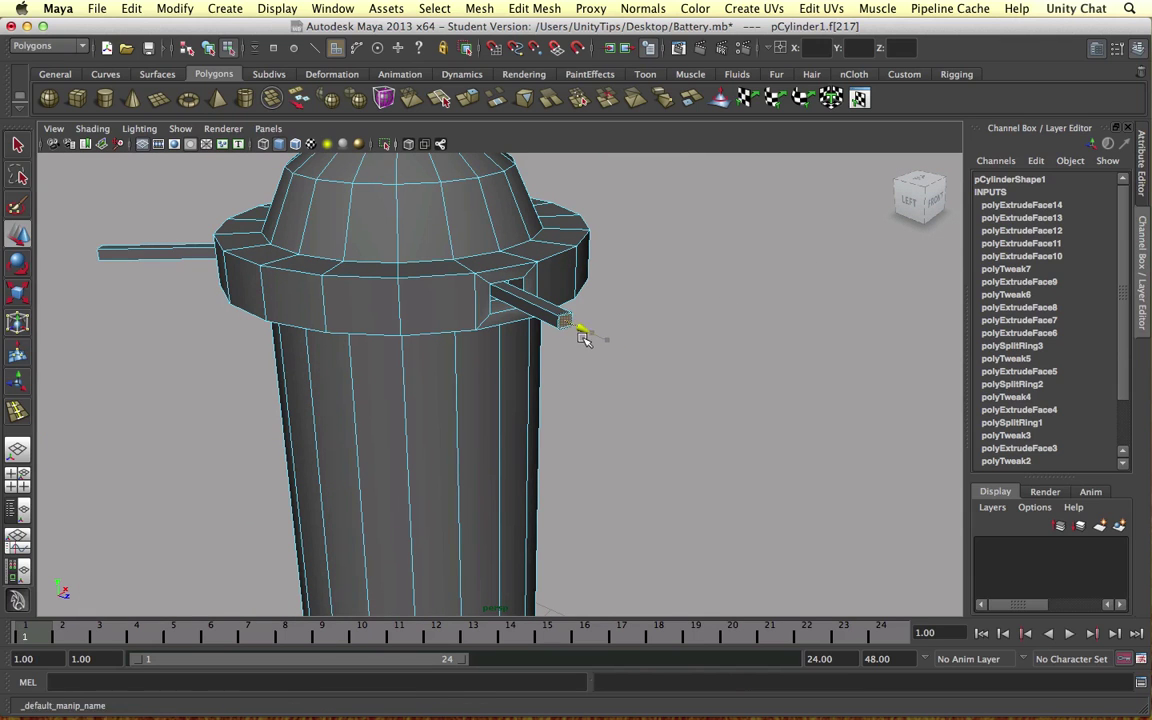
- Move the end faces of the other two arms inward along their lengths to shorten them
left_click_drag(586, 329, 818, 556, "alt")
left_click(607, 407)
middle_click_drag(787, 558, 731, 512)
left_click_drag(328, 389, 480, 387, "alt")
left_click(501, 366)
scroll(685, 331, "down", 5)
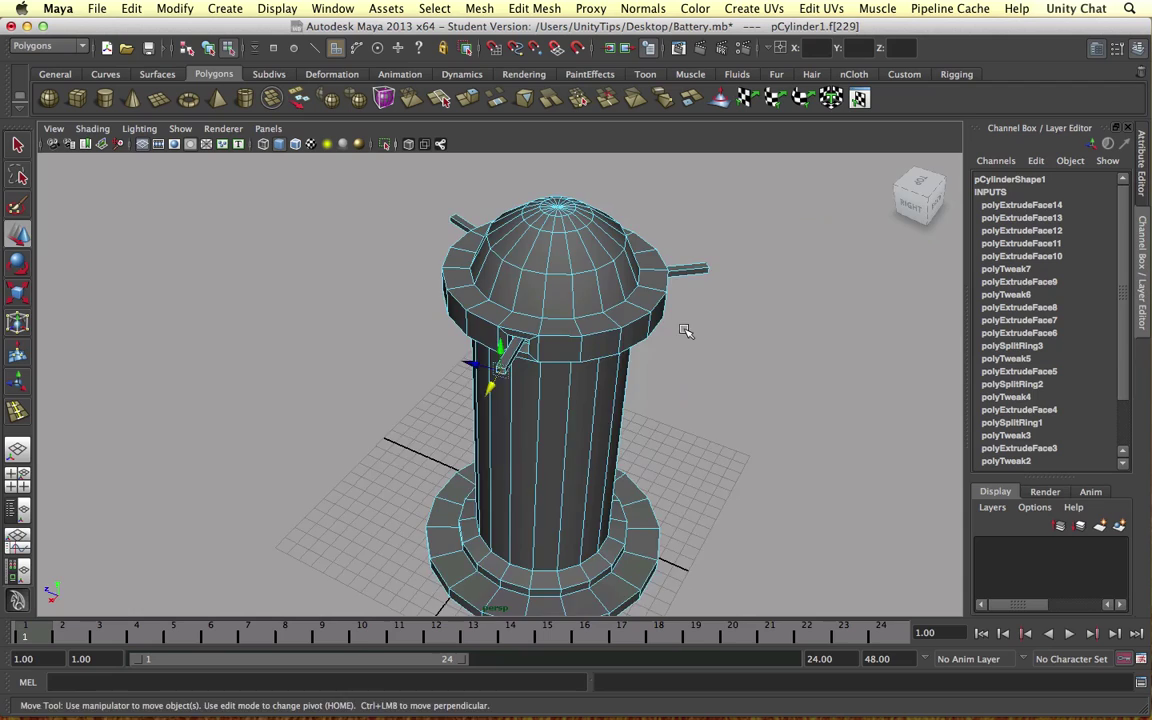
- Show the model in the top orthographic view and save the scene
left_click_drag(685, 331, 617, 334, "alt")
key("space")
key("space")
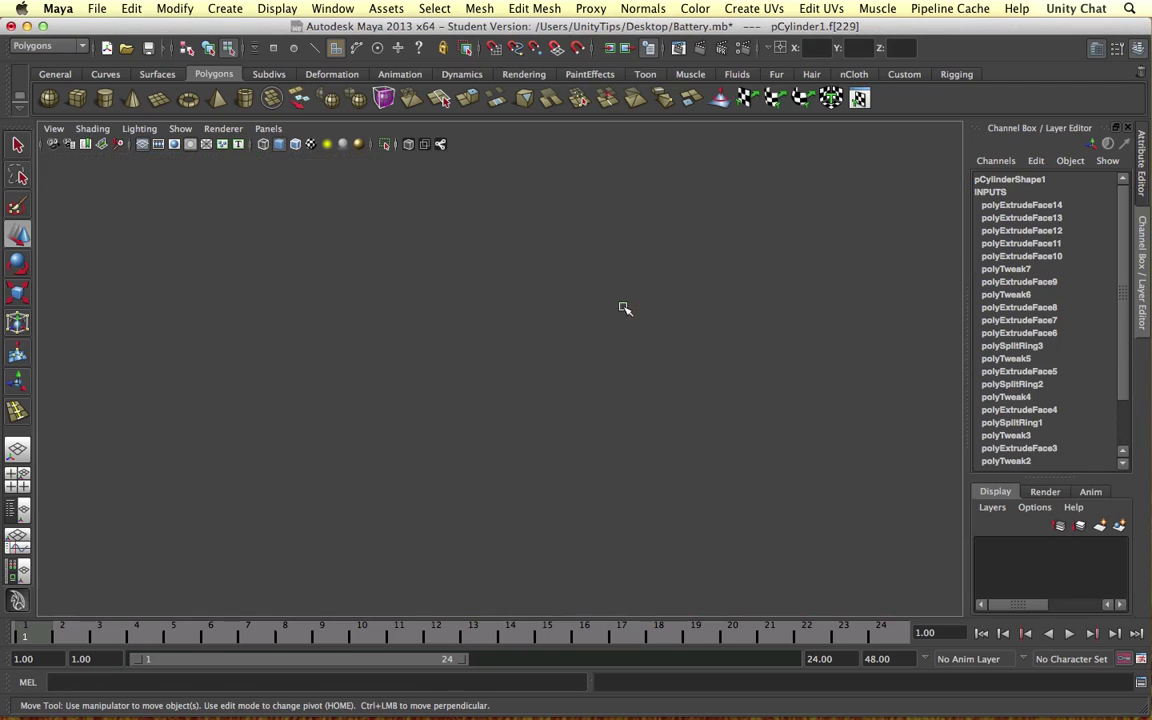
scroll(424, 278, "down", 5)
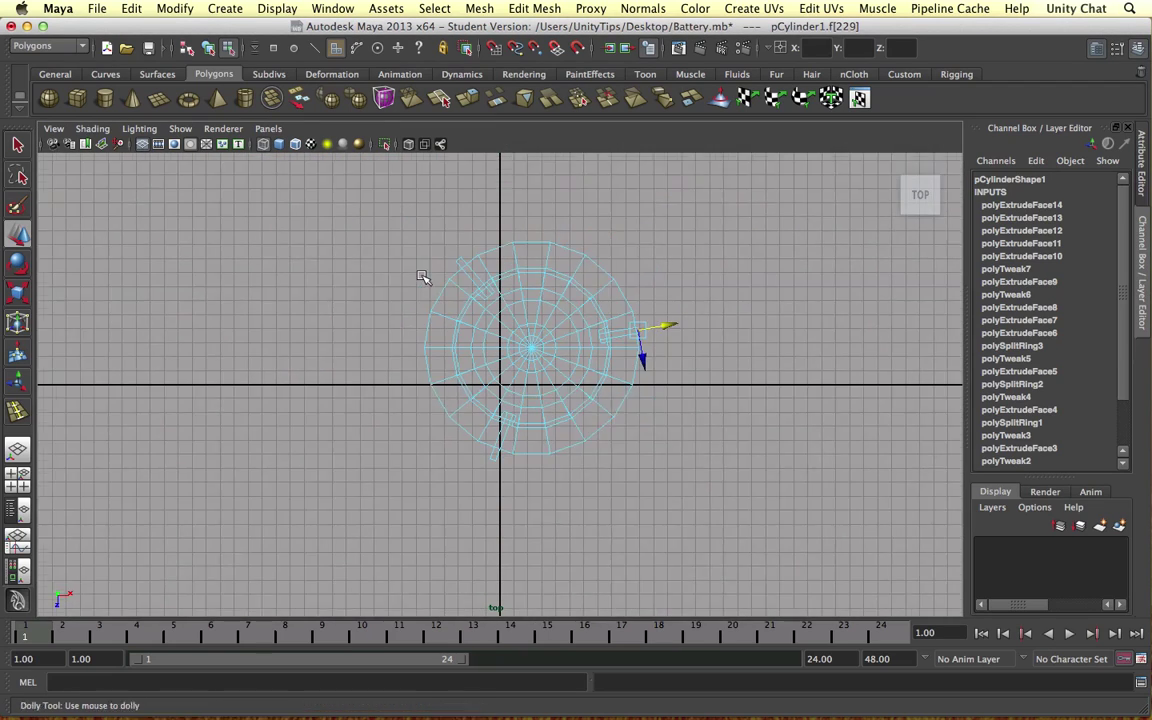
key("super+s")
left_click(536, 401)
key("w")
- Draw a polygon torus centred on the building in the top view, encircling the arms, with a radius of about 8.9
left_click(225, 8)
mouse_move(250, 51)
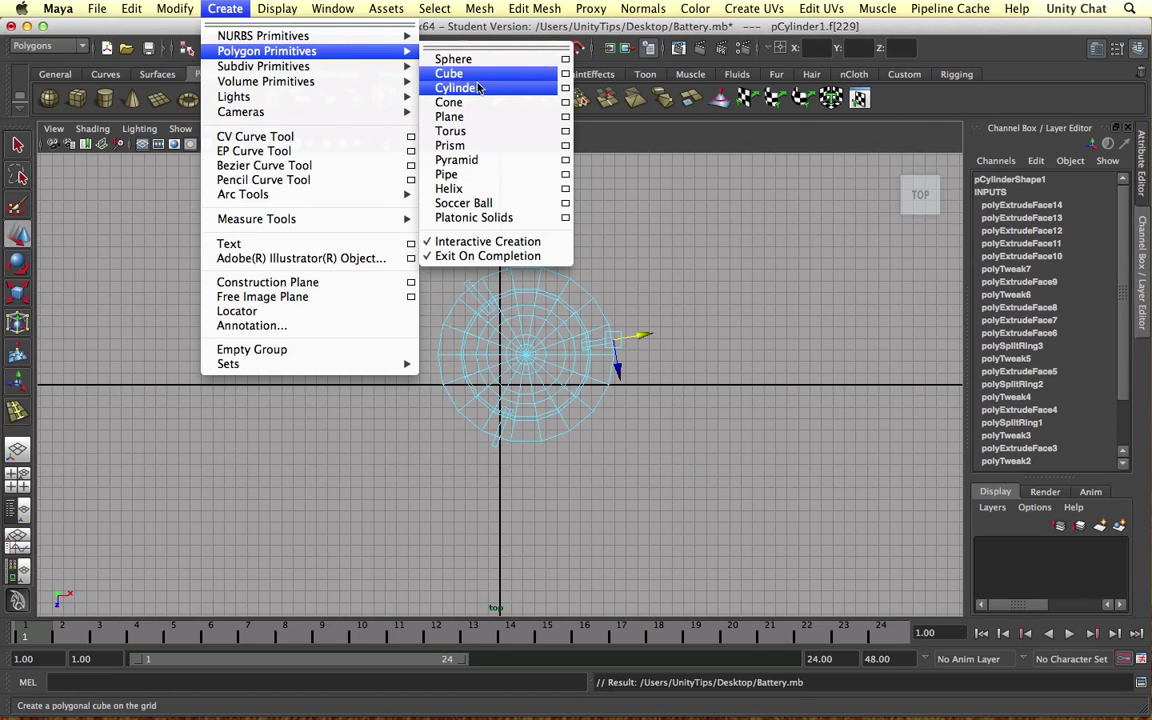
left_click(480, 133)
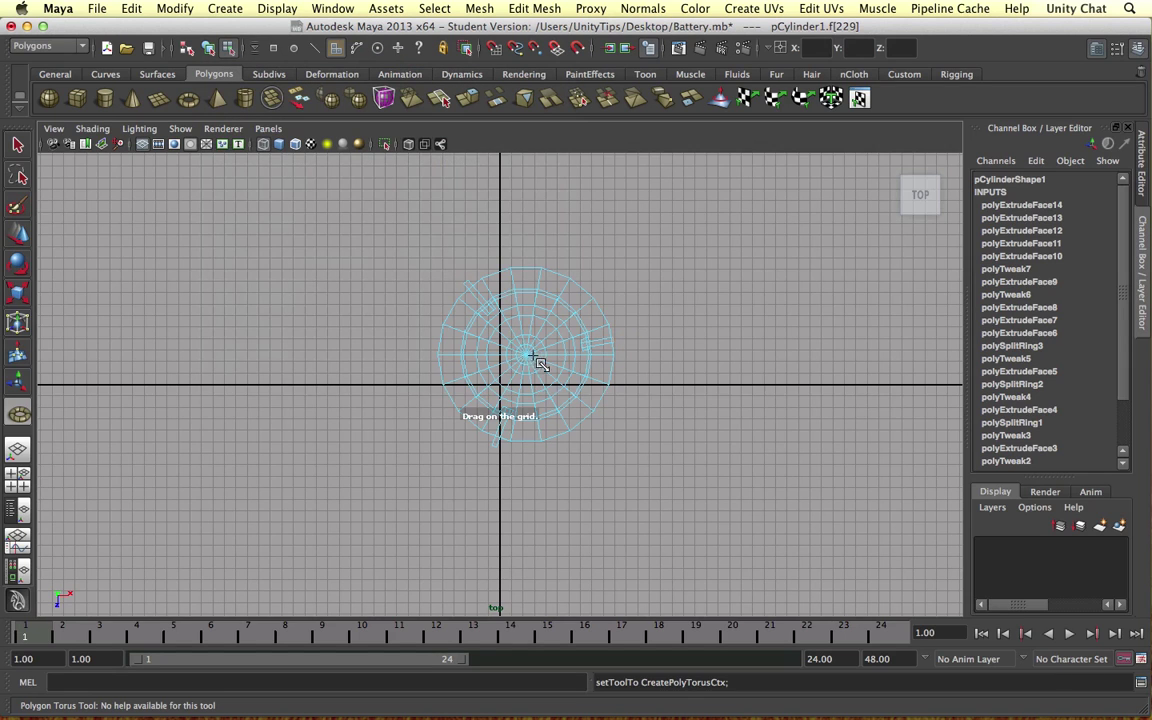
scroll(535, 364, "up", 2)
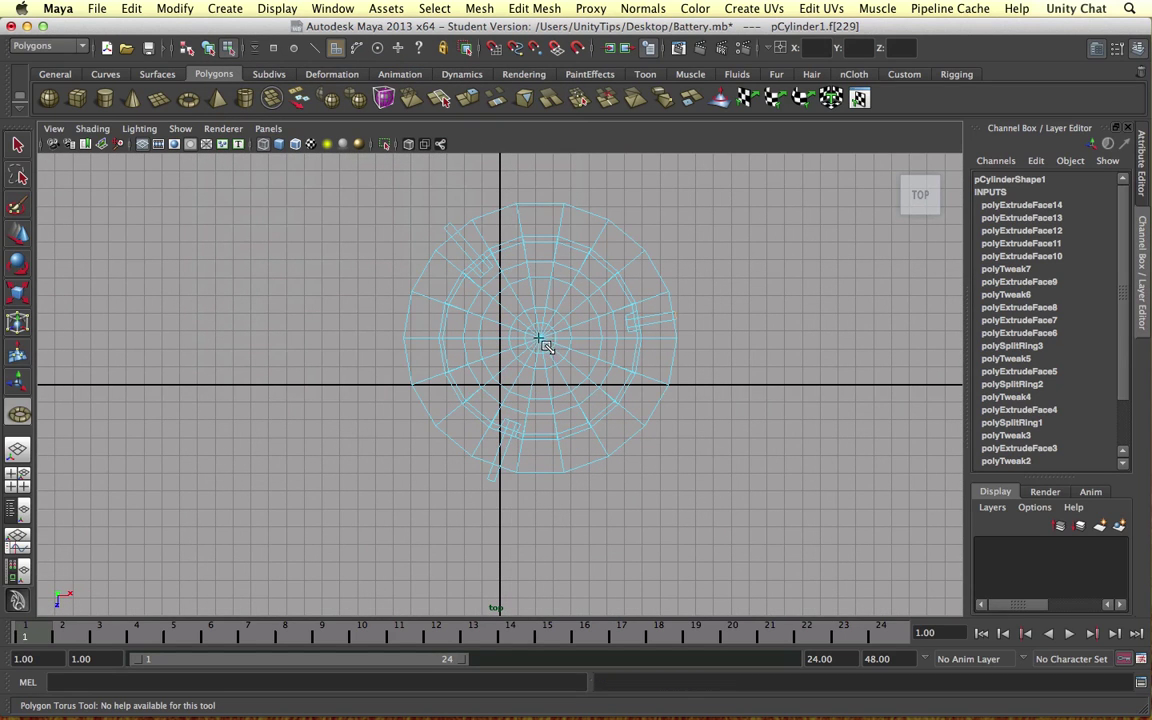
left_click_drag(578, 371, 675, 430)
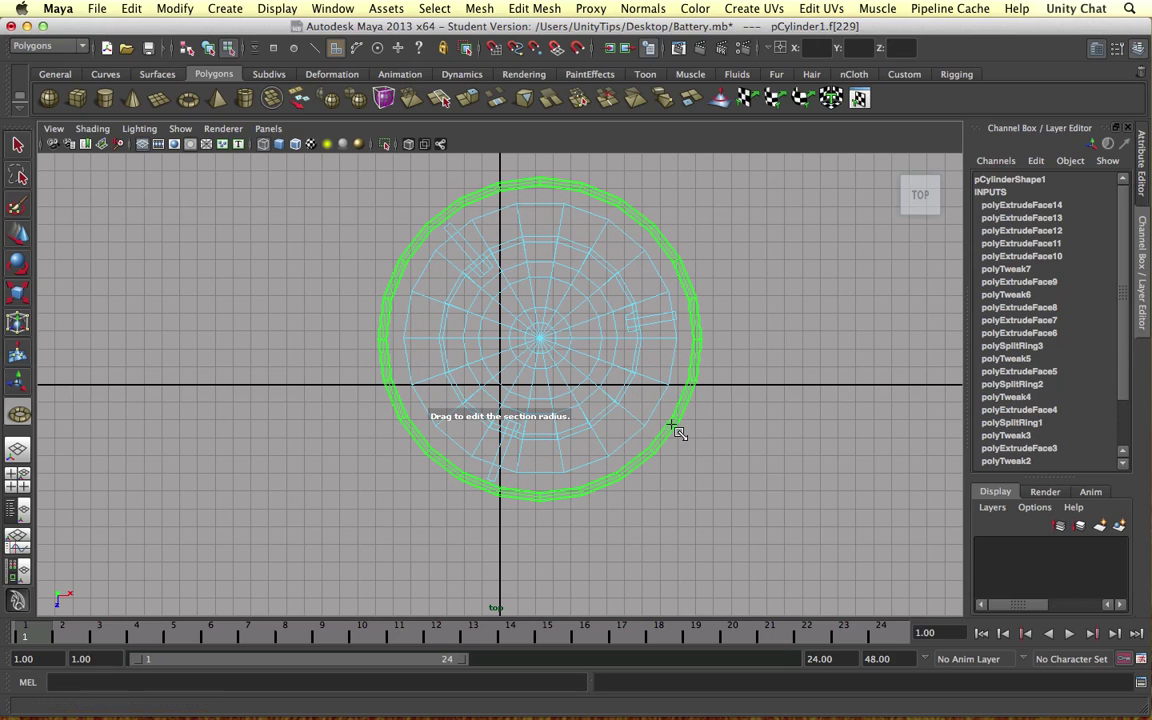
left_click_drag(675, 430, 673, 410)
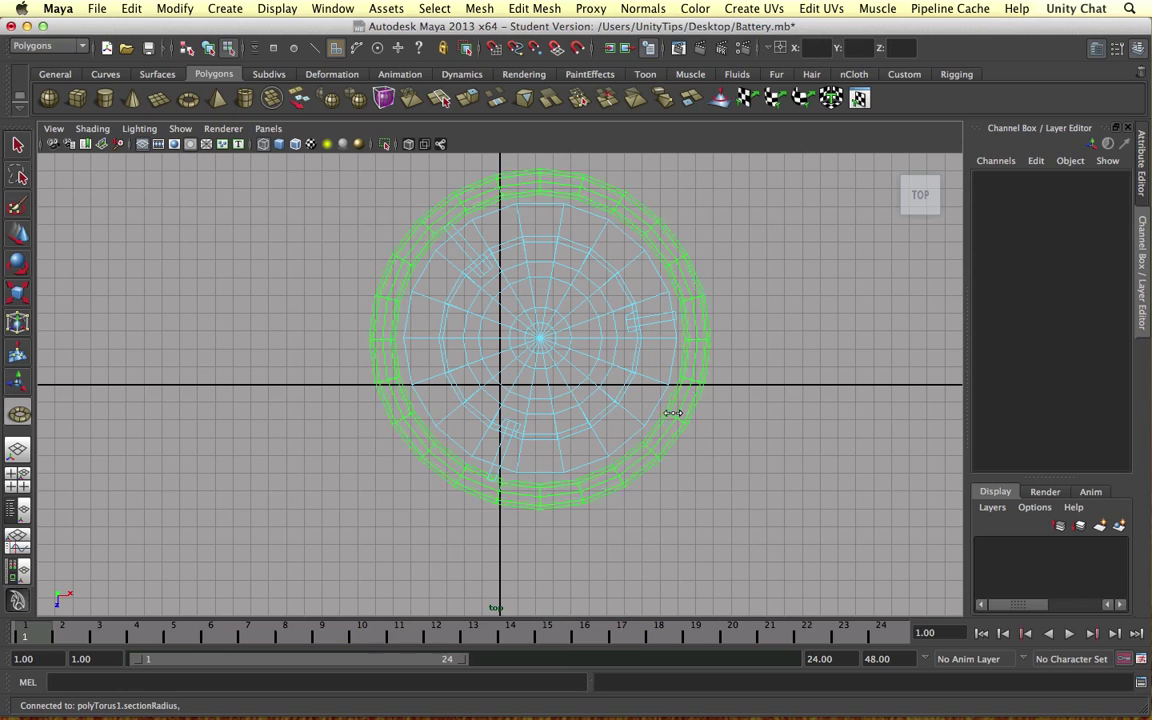
key("w")
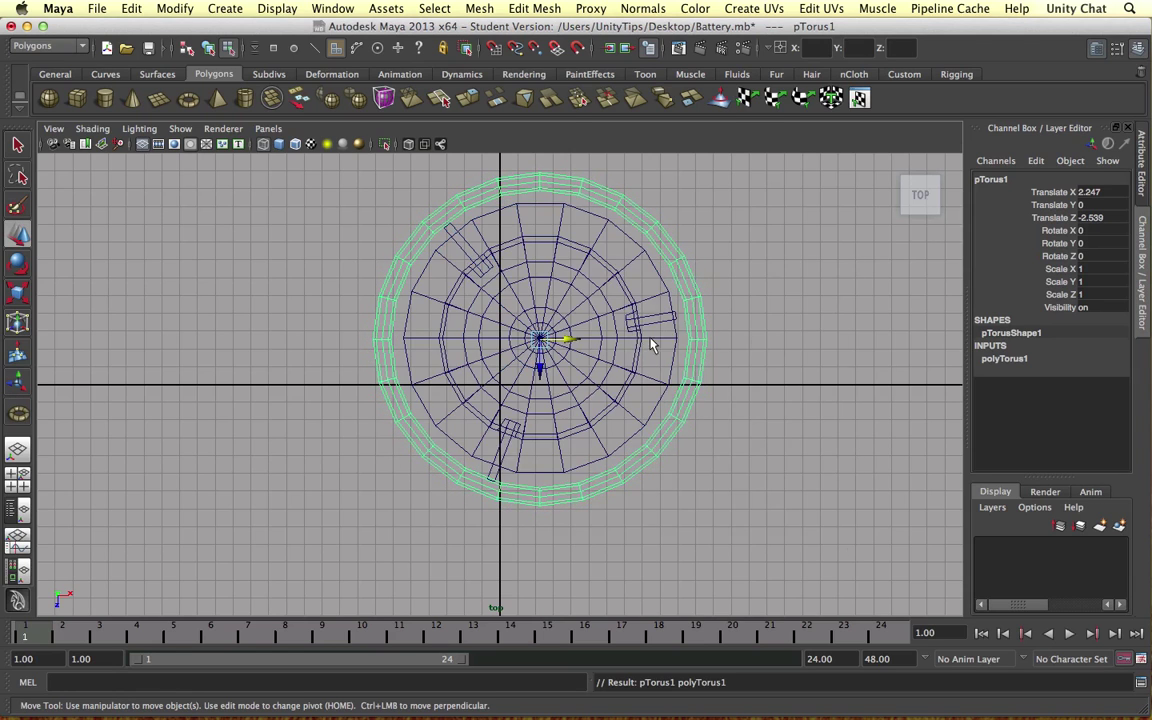
- Return to the perspective view and raise the torus to collar height, with a Translate Y of 20.45
key("space")
key("space")
scroll(736, 331, "down", 5)
left_click_drag(661, 375, 430, 265, "alt")
- Set the torus's section radius to 1.1
left_click(1011, 358)
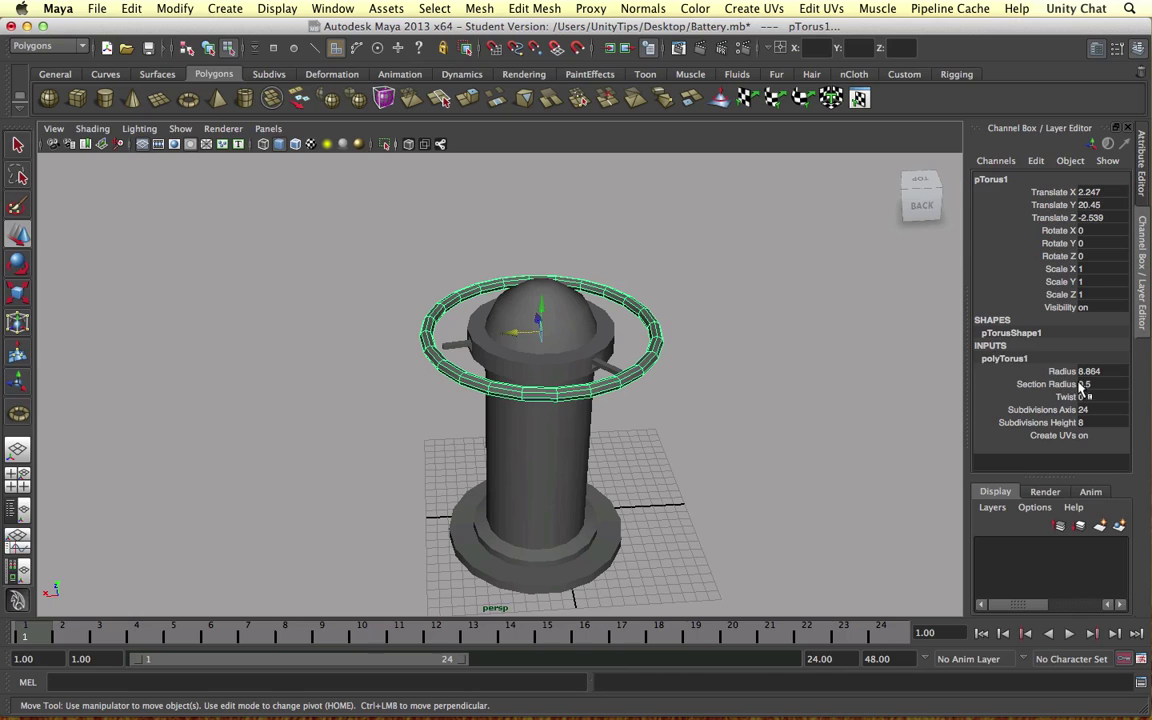
left_click(1046, 386)
middle_click_drag(737, 370, 742, 373)
left_click(771, 309)
- Switch to object mode, select the torus, and soften its edges
left_click_drag(771, 309, 531, 432, "alt")
left_click_drag(355, 350, 407, 330, "alt")
left_click(579, 318)
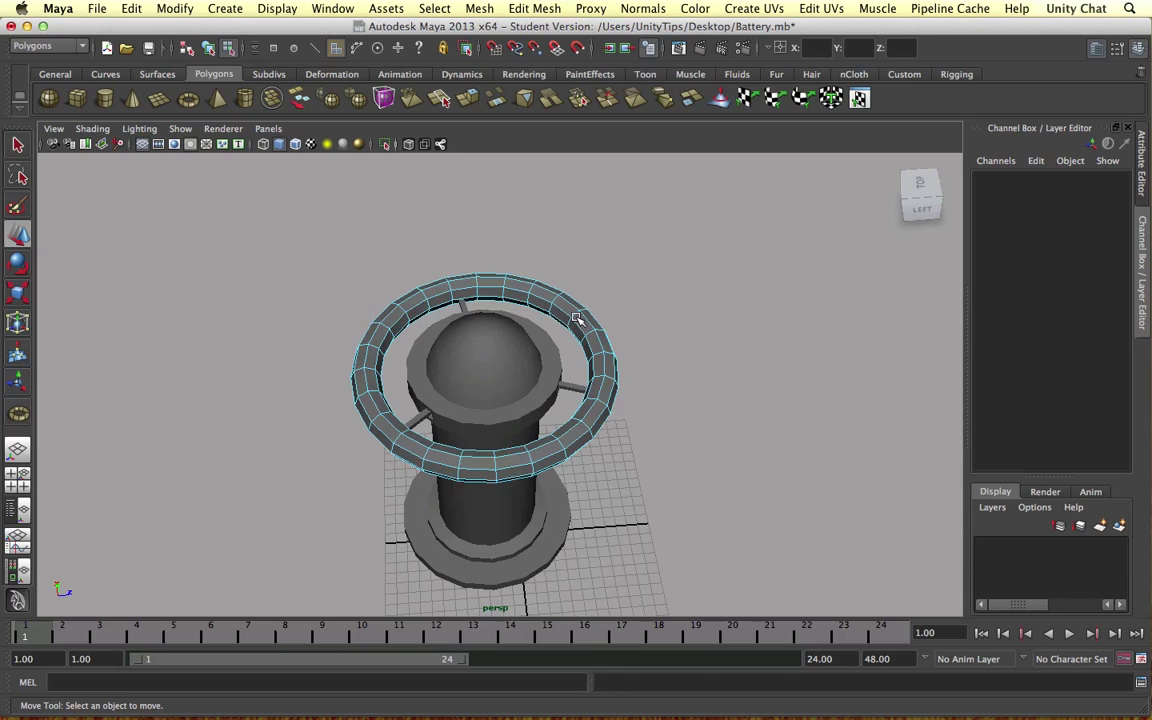
key("F8")
left_click_drag(632, 388, 619, 352, "alt")
left_click(594, 338)
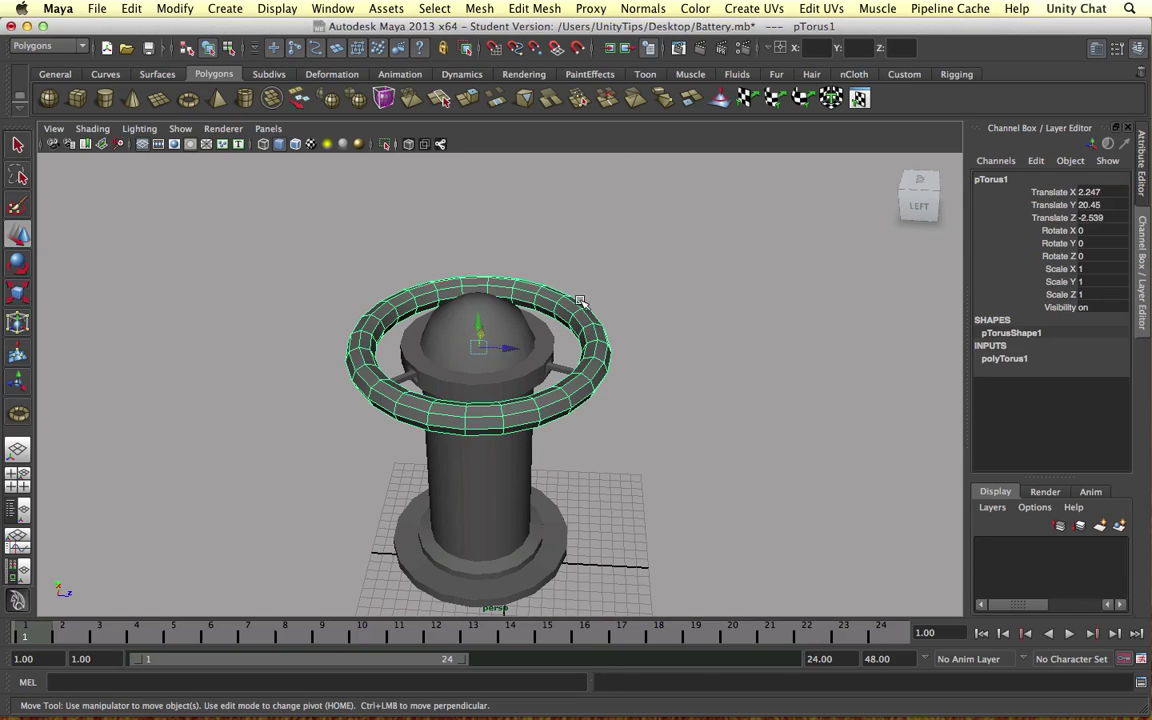
left_click(643, 8)
left_click(684, 179)
left_click(681, 262)
left_click_drag(681, 262, 565, 318, "alt")
- Adjust the torus's section radius and reduce its overall radius so the ring fits the ends of the arms
left_click(565, 318)
left_click(1013, 371)
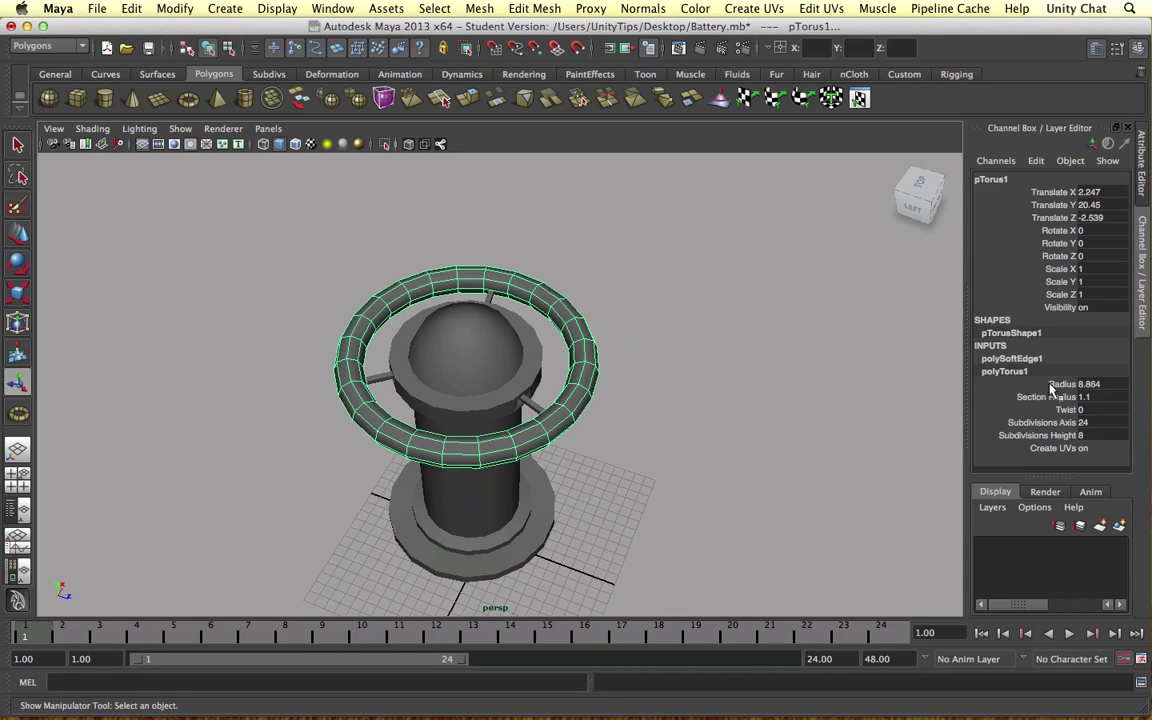
left_click(1050, 397)
middle_click_drag(697, 300, 776, 329)
left_click(1062, 384)
middle_click_drag(915, 380, 626, 321)
left_click(652, 332)
- Insert two edge loops around the lower column, one just above the base flange and one higher up
left_click_drag(652, 332, 447, 324, "alt")
right_click_drag(447, 324, 520, 312, "alt")
scroll(532, 275, "up", 3)
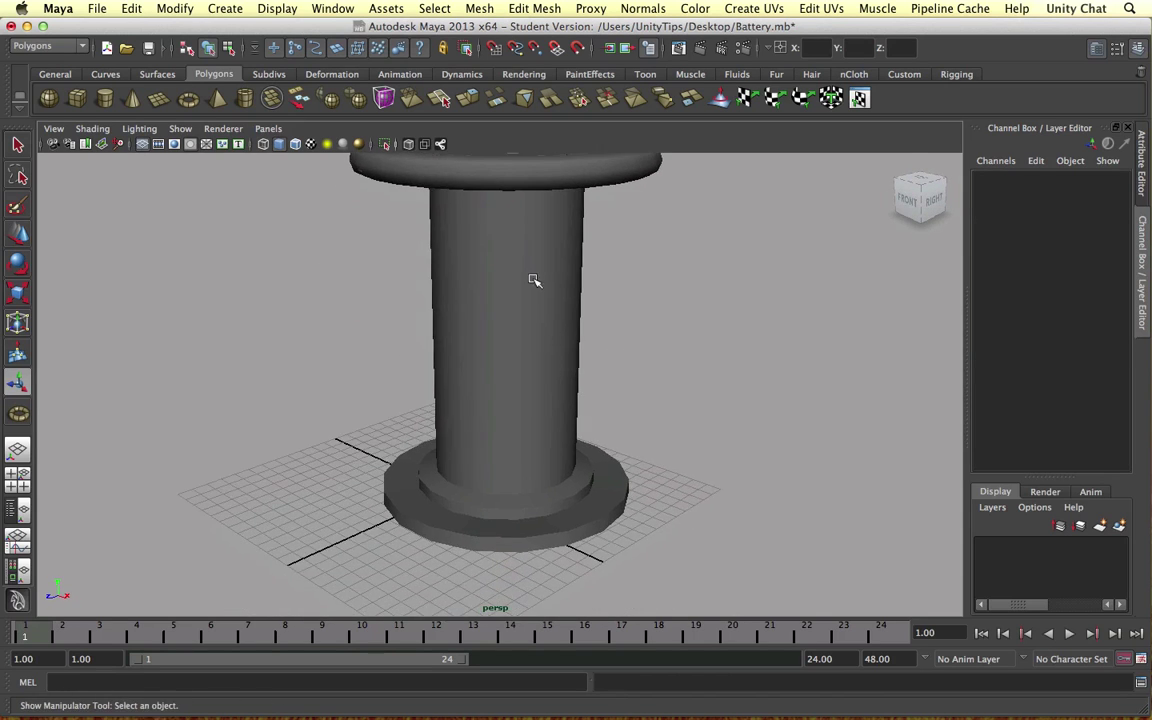
scroll(532, 296, "down", 5)
scroll(527, 303, "up", 6)
left_click(545, 399)
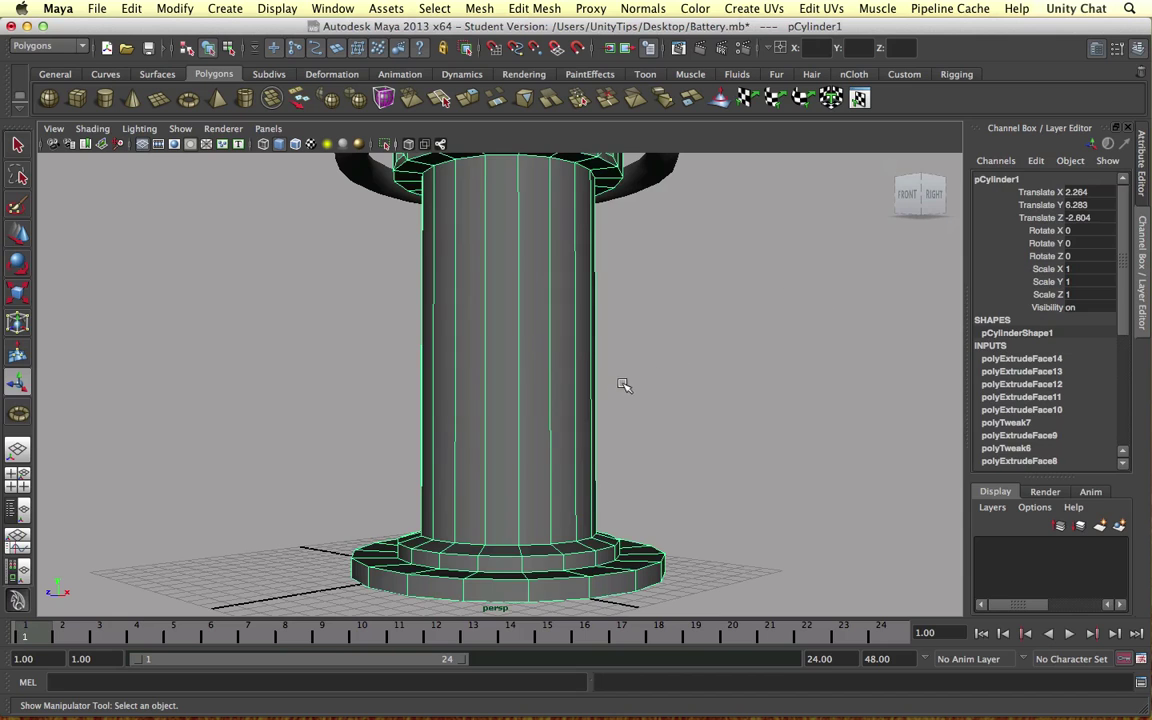
left_click(522, 8)
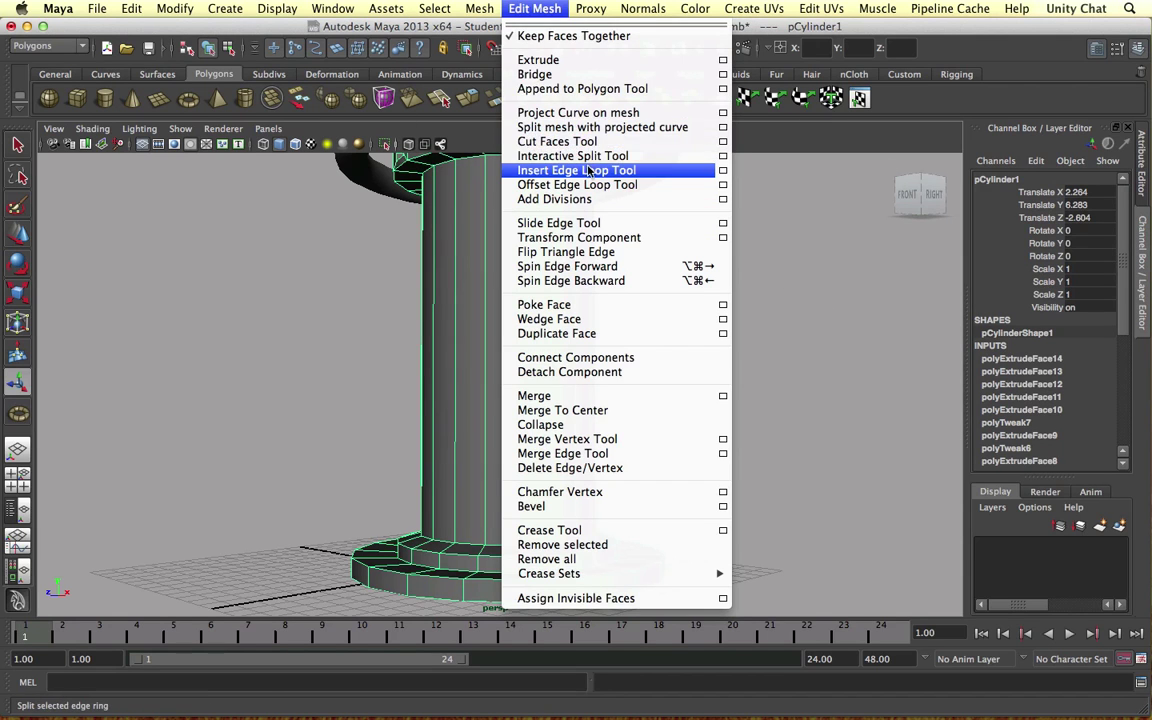
left_click(531, 158)
left_click_drag(524, 443, 524, 459)
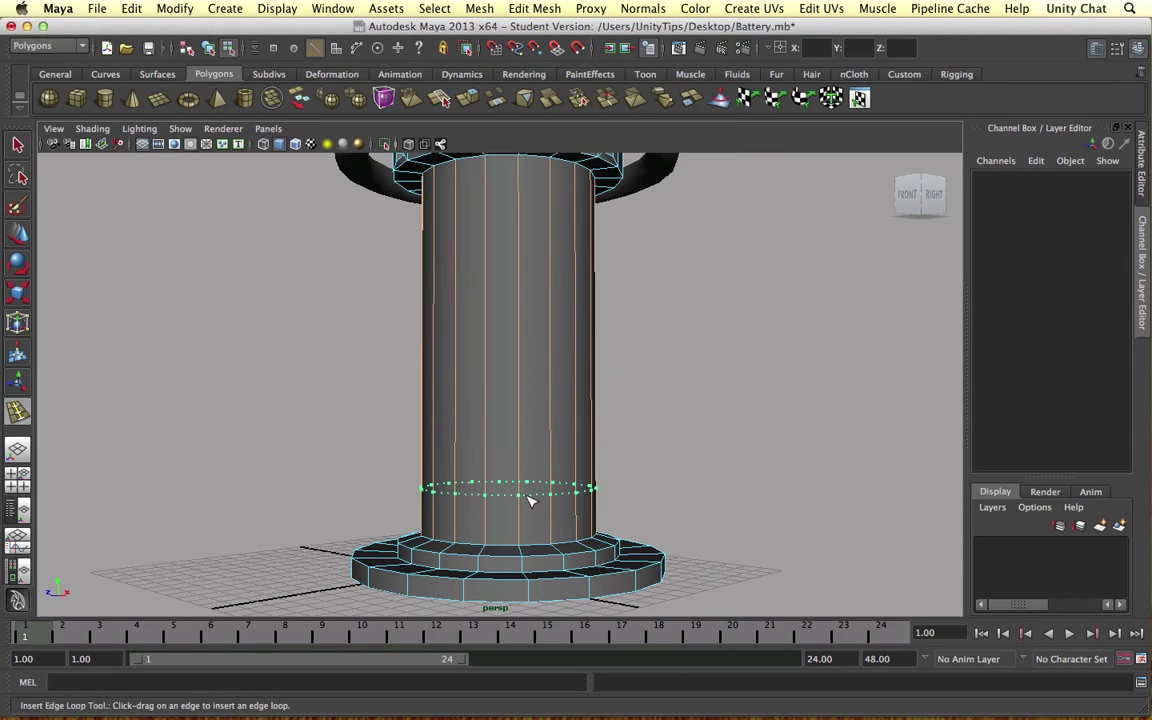
left_click_drag(530, 531, 529, 530)
left_click_drag(524, 422, 517, 421)
key("w")
right_click_drag(529, 427, 532, 472)
left_click_drag(594, 409, 604, 360, "alt")
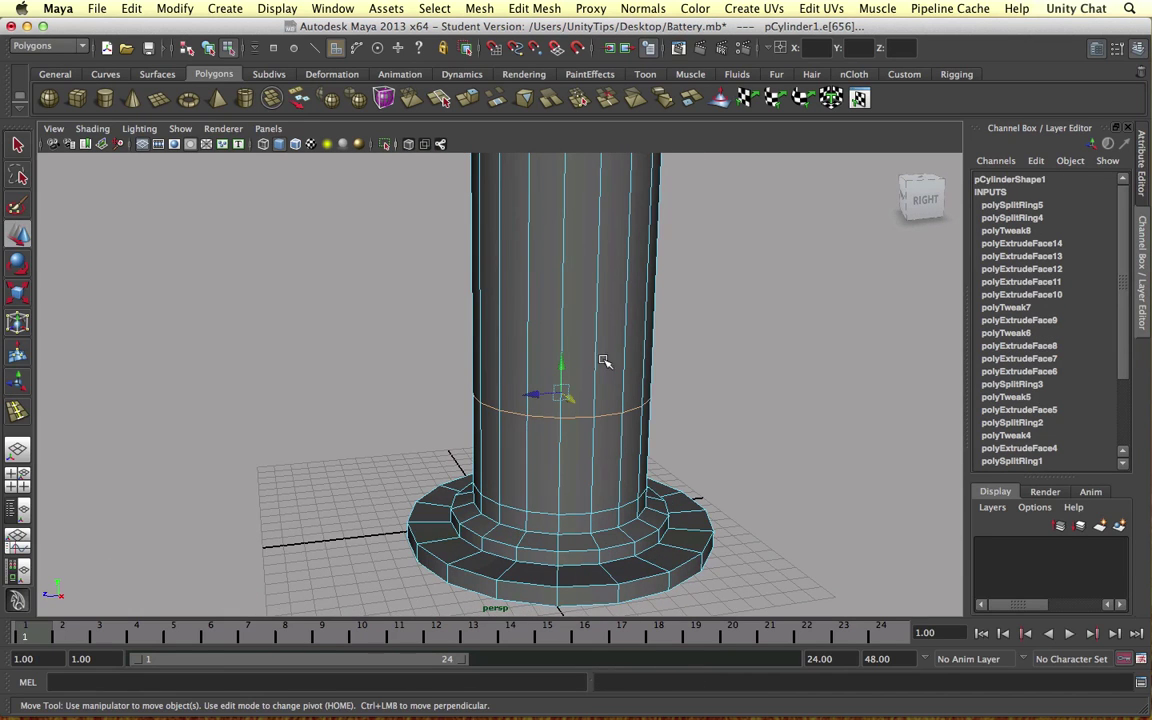
left_click(543, 437, "shift")
left_click(585, 466, "shift")
left_click(605, 466, "shift")
left_click_drag(577, 448, 615, 432, "alt")
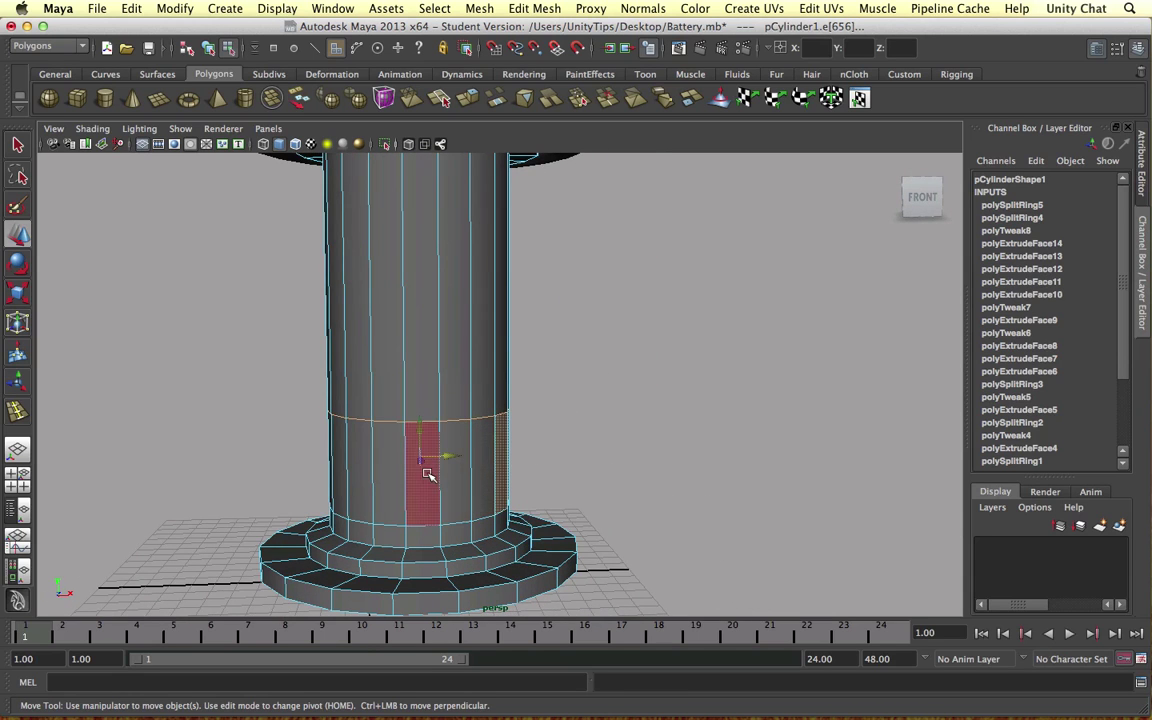
left_click_drag(270, 468, 445, 499, "alt")
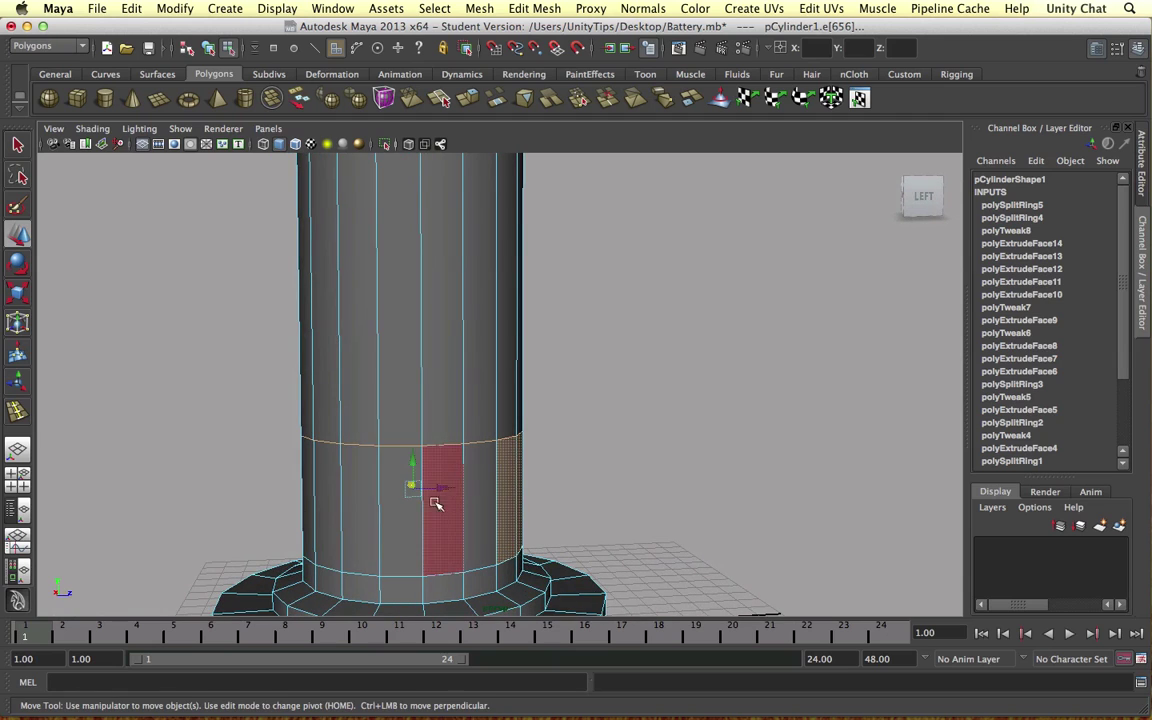
left_click_drag(321, 500, 645, 488, "alt")
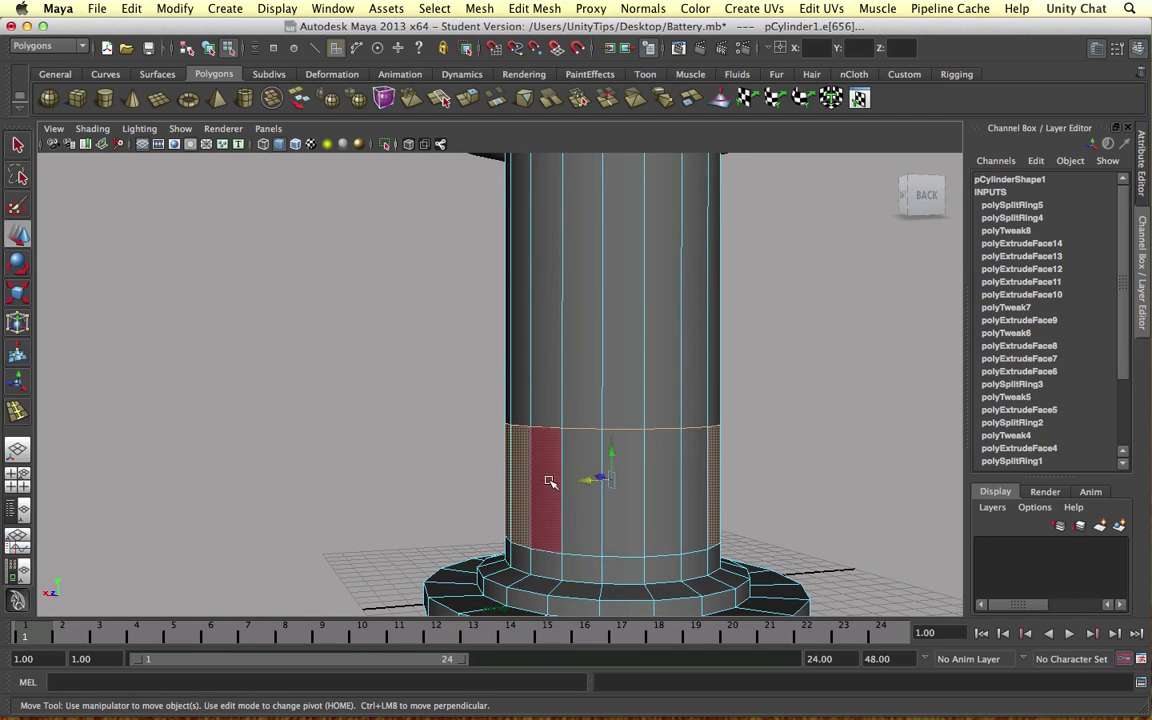
- Select three evenly spaced pairs of adjacent faces around the column in the band between the two new edge loops
left_click(653, 486)
left_click(626, 516, "shift")
left_click(563, 514, "shift")
left_click_drag(563, 514, 553, 476, "alt")
left_click(548, 472, "shift")
left_click(508, 478, "shift")
left_click(495, 475, "shift")
left_click_drag(460, 470, 730, 467, "alt")
left_click_drag(412, 473, 502, 467, "alt")
left_click(340, 474, "shift")
scroll(563, 467, "down", 5)
left_click_drag(608, 458, 518, 472, "alt")
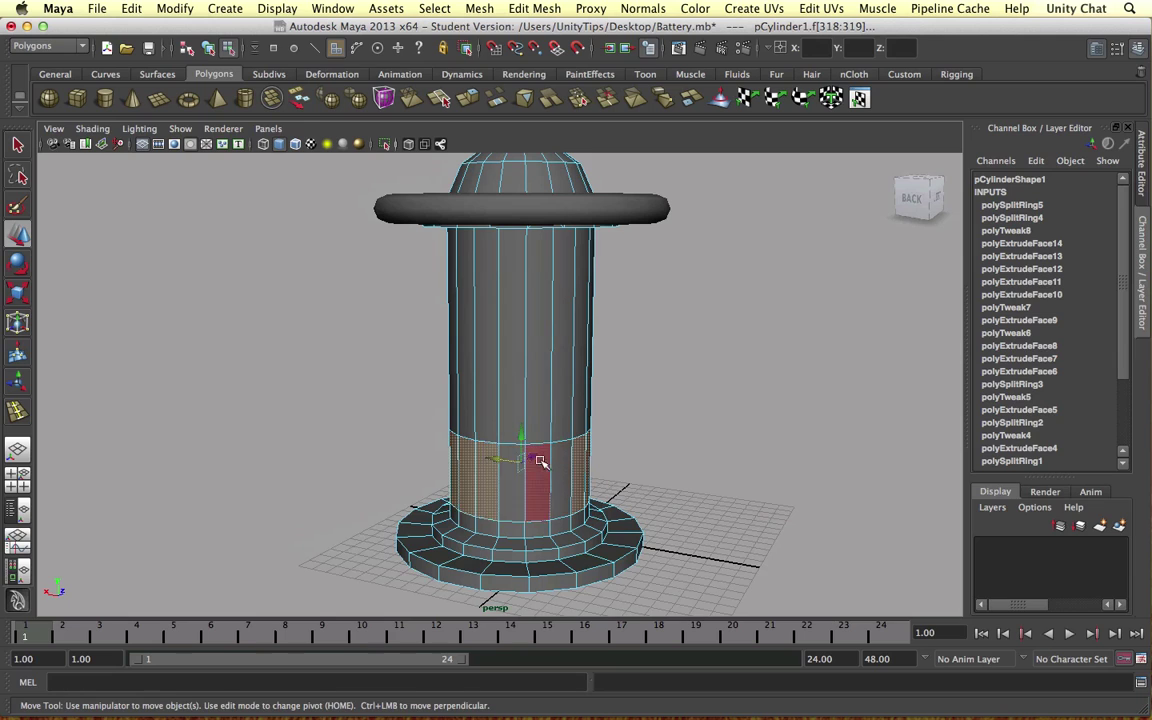
- Extrude the three selected face pairs and scale them down uniformly to sink recesses into the column
right_click_drag(487, 481, 477, 506, "shift")
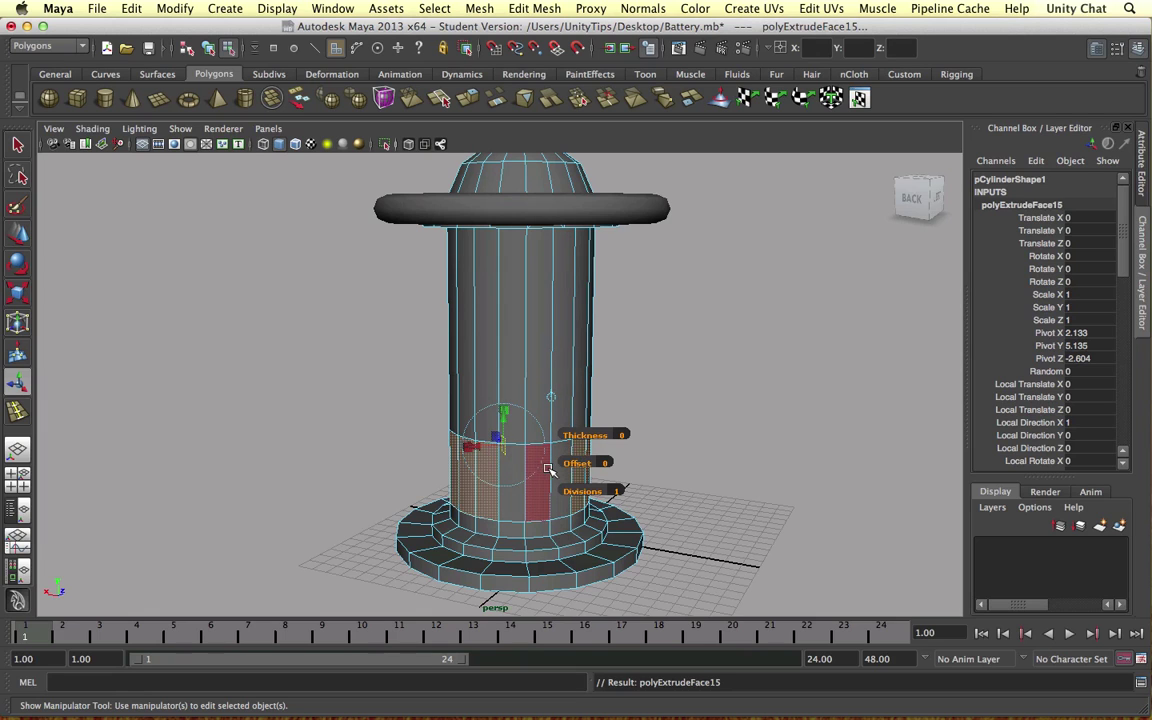
left_click_drag(553, 401, 503, 463, "alt")
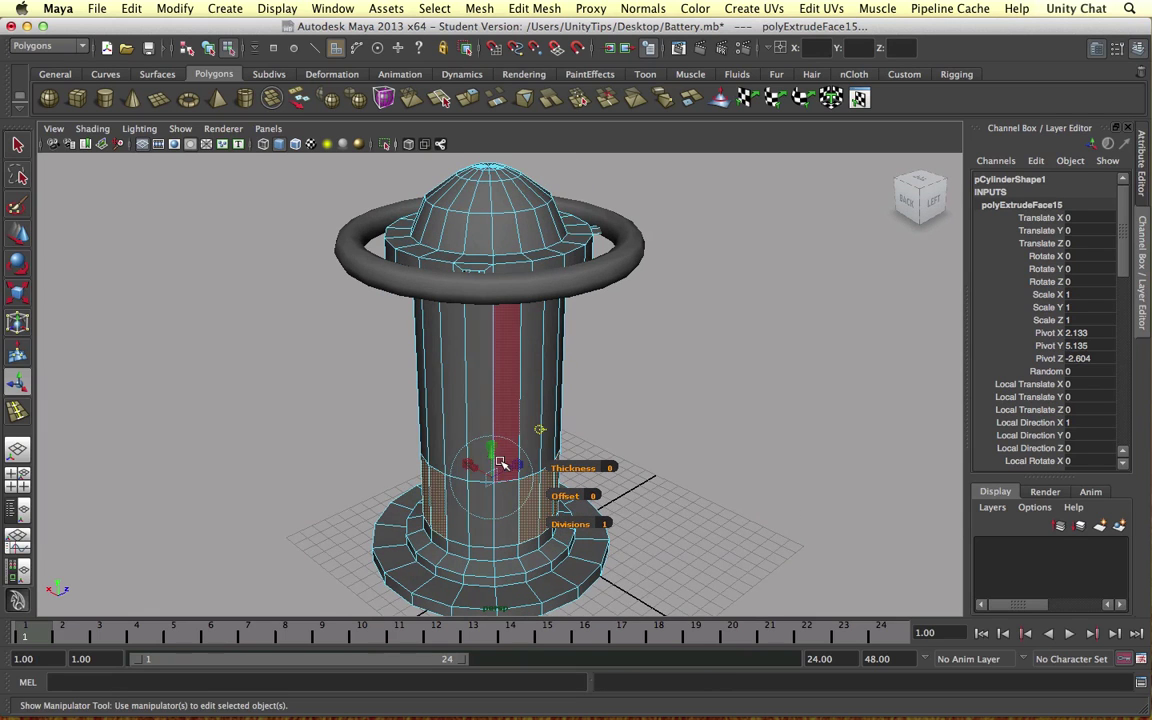
left_click(491, 447)
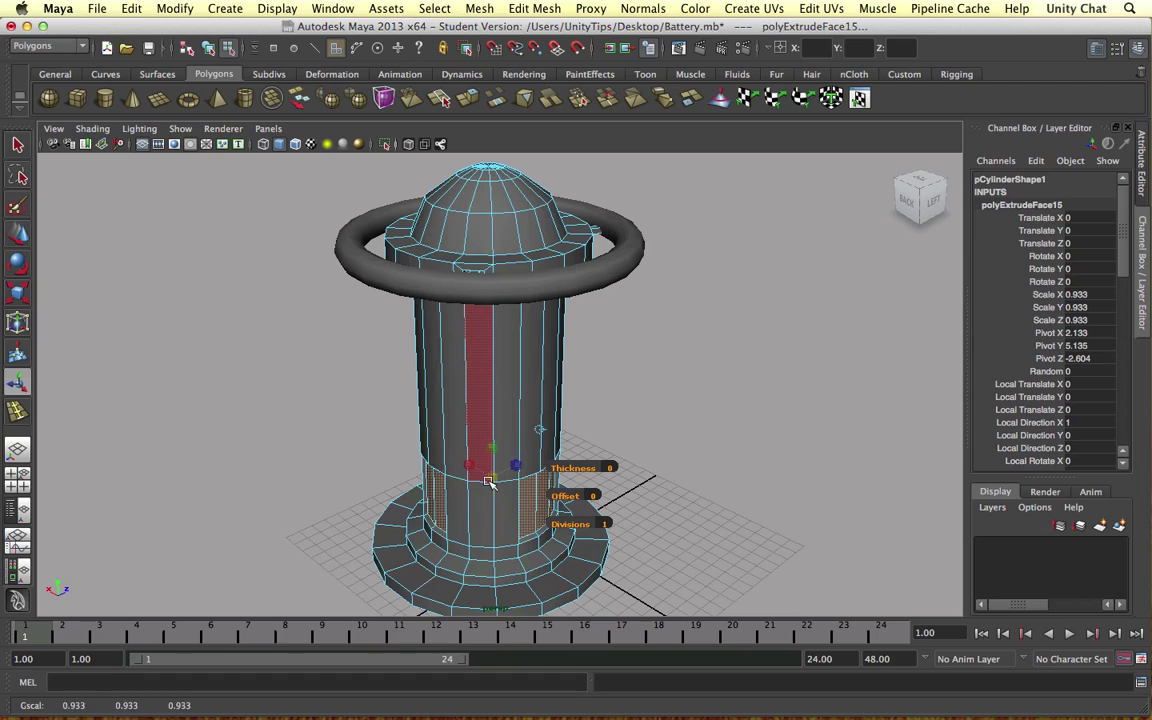
left_click_drag(477, 490, 478, 409, "alt")
left_click(578, 424)
- Select the vertices along the upper edge of the recesses, move them downward, and return to object mode
right_click(503, 398)
right_click_drag(505, 396, 470, 386)
left_click_drag(503, 378, 507, 350, "alt")
mouse_move(414, 373)
left_mouse_down()
mouse_move(572, 412)
mouse_move(497, 438)
left_mouse_up()
key("w")
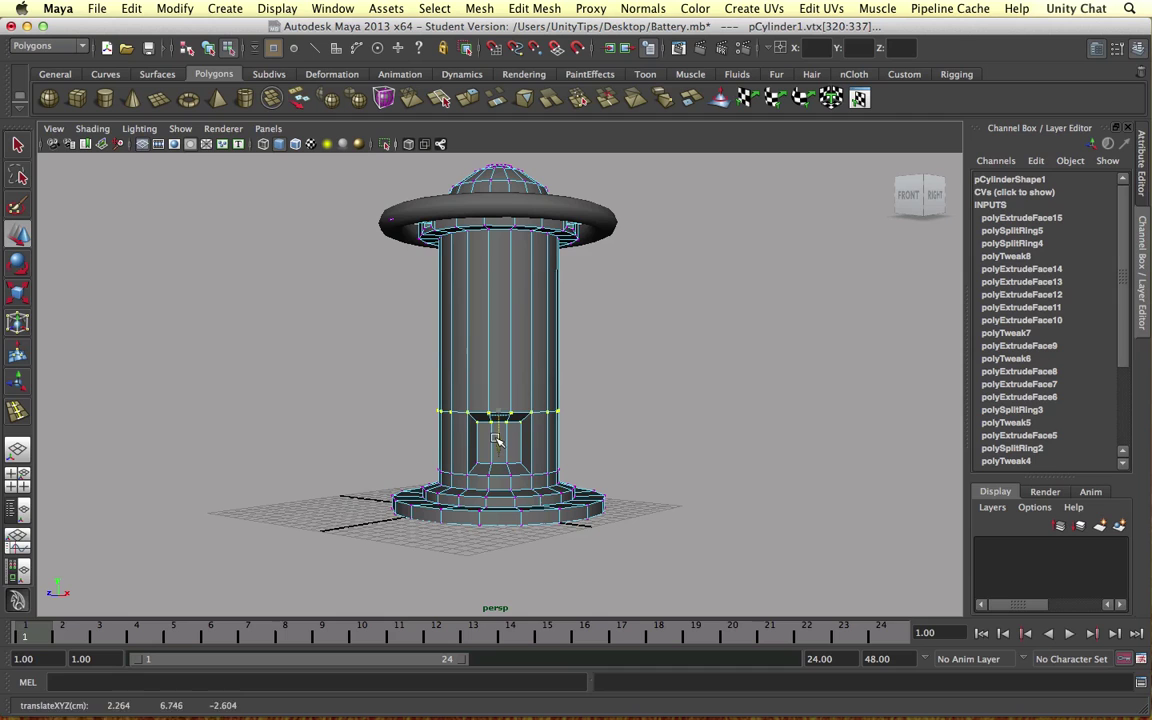
left_click(666, 436)
left_click_drag(659, 415, 597, 428, "alt")
scroll(622, 416, "down", 5)
right_click_drag(527, 350, 609, 326)
mouse_move(643, 324)
left_mouse_down("alt")
mouse_move(424, 301)
mouse_move(447, 329)
mouse_move(586, 306)
mouse_move(689, 334)
mouse_move(722, 328)
left_mouse_up("alt")
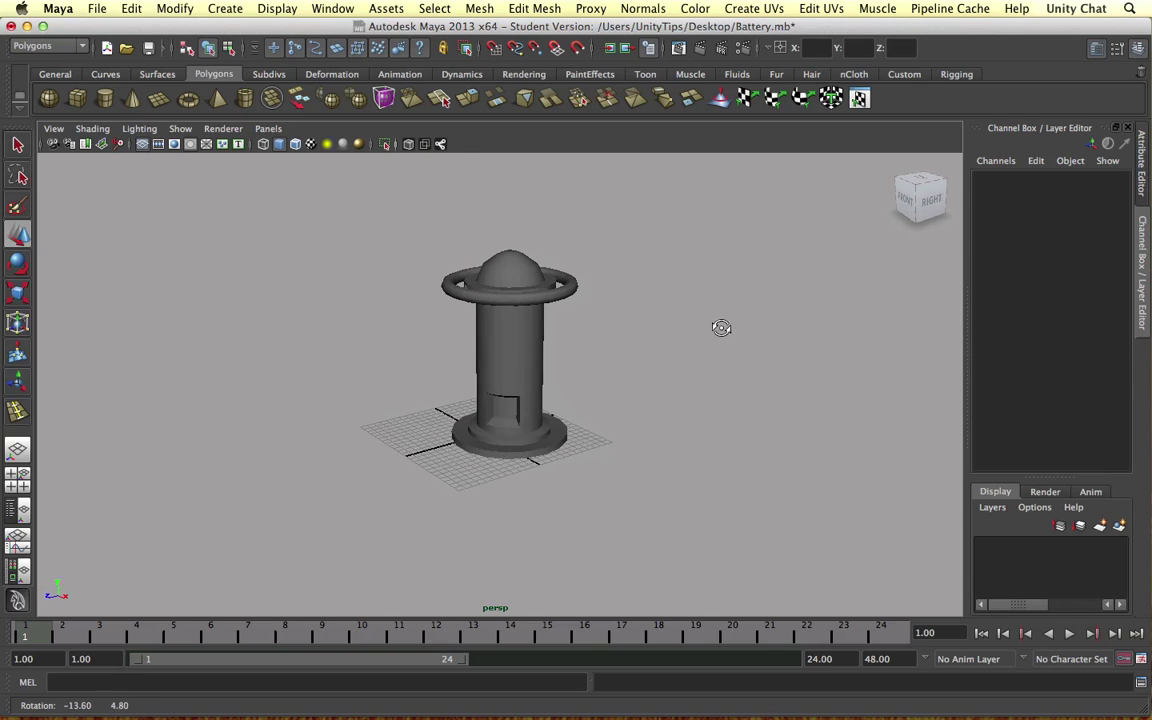
- Hide the grid in the perspective view and select the column for work on its underside
scroll(593, 390, "up", 5)
left_click_drag(398, 393, 676, 268, "alt")
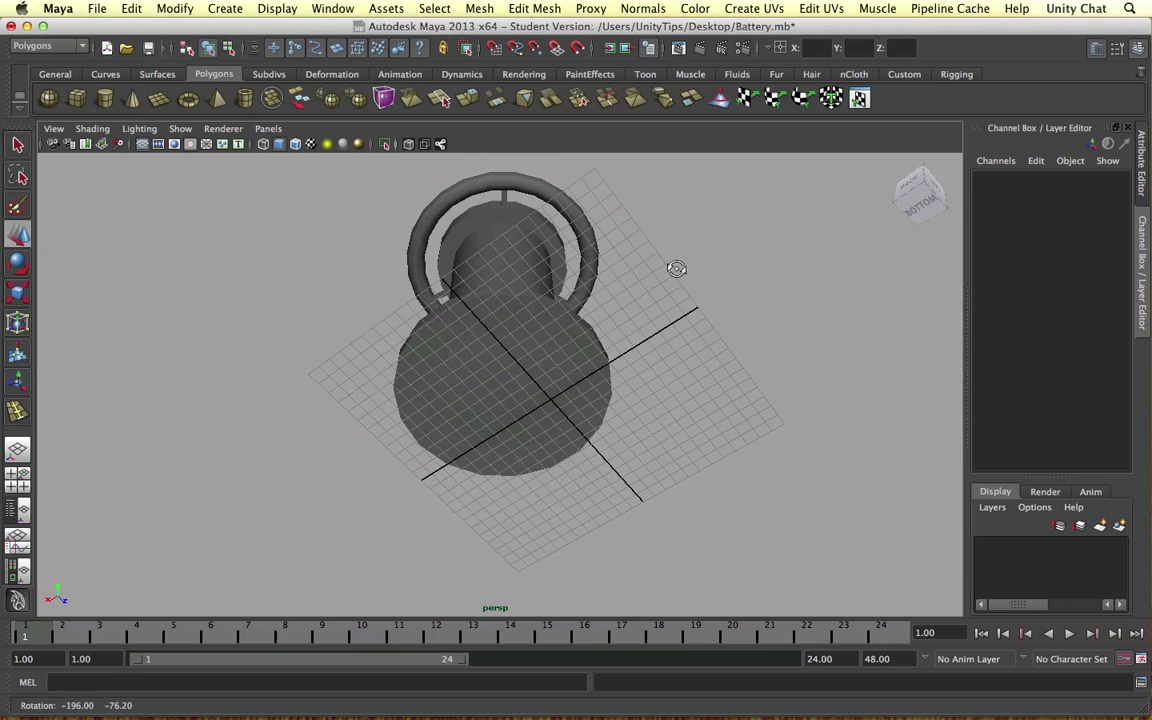
left_click(190, 132)
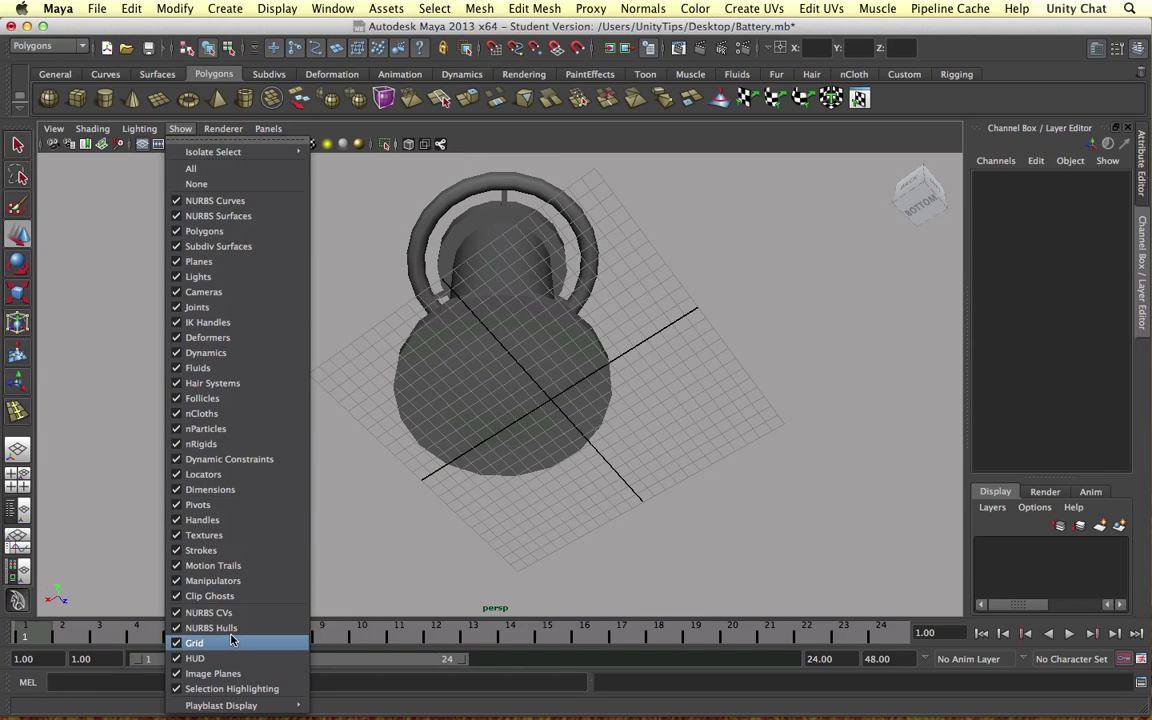
left_click(231, 640)
left_click(490, 402)
scroll(493, 390, "up", 2)
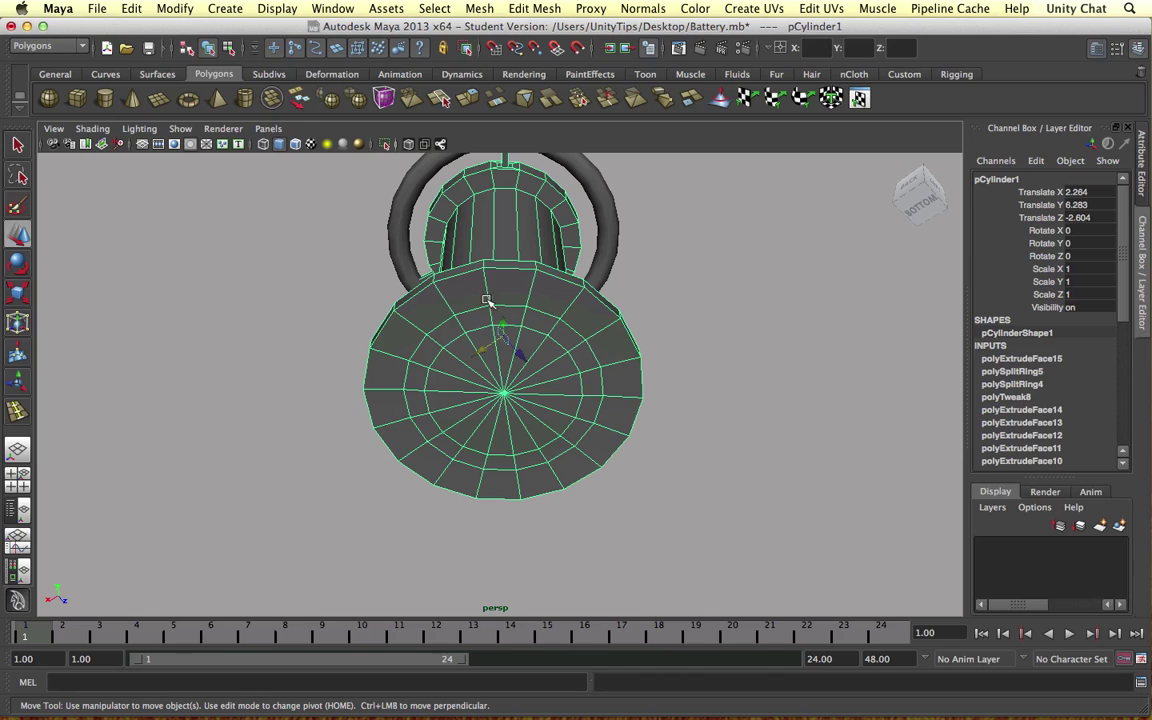
- Paint-select the faces on the underside of the column's base and delete them
left_click(17, 207)
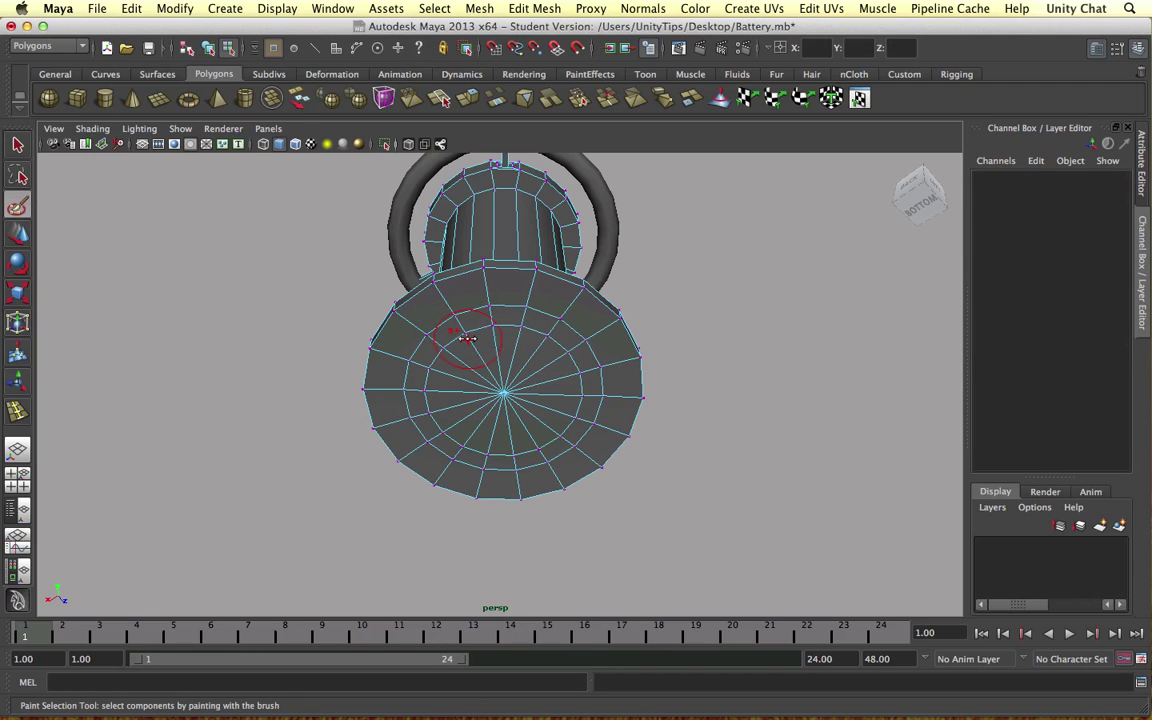
left_click_drag(570, 368, 566, 366)
right_click_drag(470, 352, 469, 390)
mouse_move(440, 365)
left_mouse_down()
mouse_move(549, 341)
mouse_move(452, 378)
mouse_move(518, 288)
mouse_move(545, 412)
mouse_move(507, 458)
mouse_move(385, 385)
mouse_move(437, 313)
mouse_move(514, 301)
mouse_move(545, 395)
mouse_move(650, 311)
mouse_move(586, 342)
mouse_move(442, 327)
mouse_move(566, 442)
mouse_move(600, 380)
mouse_move(482, 402)
mouse_move(430, 430)
mouse_move(500, 340)
mouse_move(522, 360)
mouse_move(571, 303)
mouse_move(581, 250)
mouse_move(406, 442)
mouse_move(453, 468)
mouse_move(538, 453)
mouse_move(553, 437)
mouse_move(620, 445)
left_mouse_up()
key("Delete")
key("Delete")
- Return to object mode, select the ring, and create a display layer named Light
scroll(452, 318, "up", 3)
key("w")
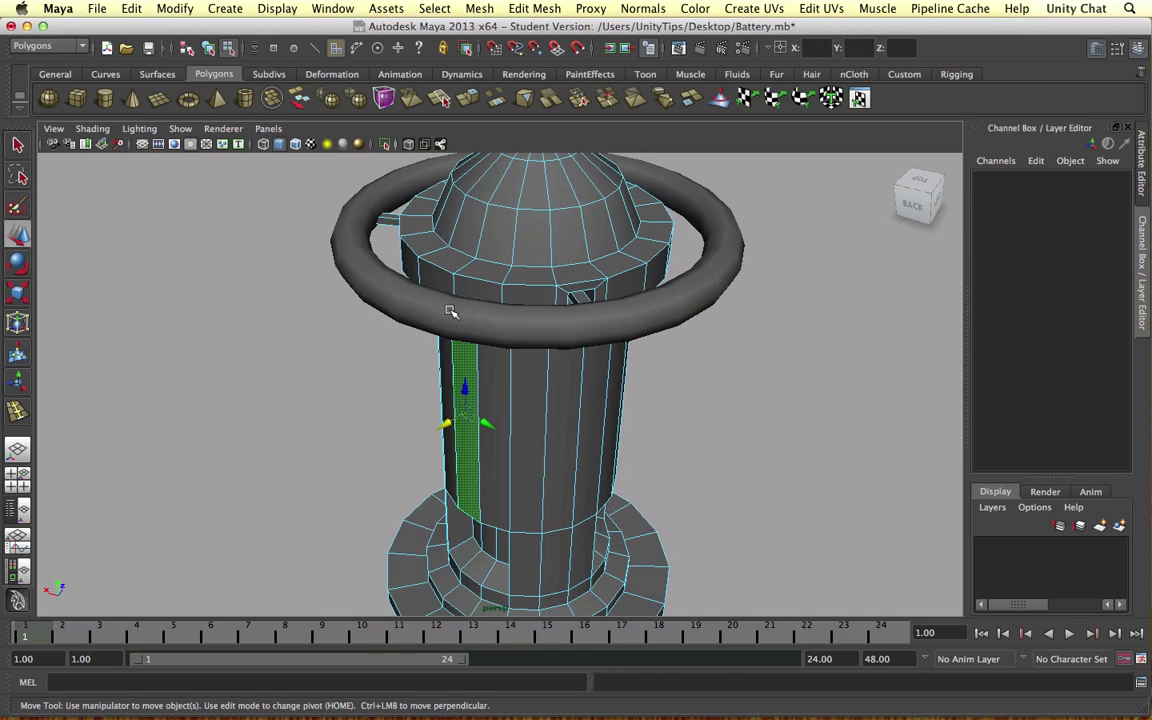
left_click(420, 300)
right_click(383, 276)
left_click(455, 256)
left_click(368, 270)
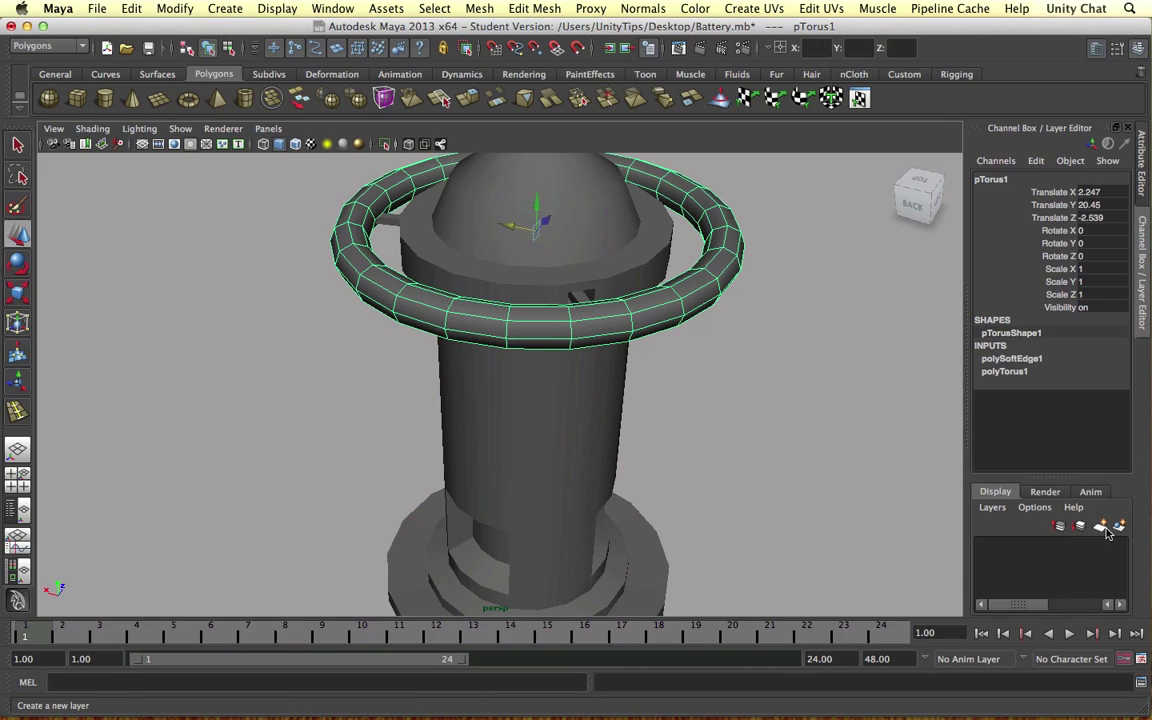
left_click(1047, 547)
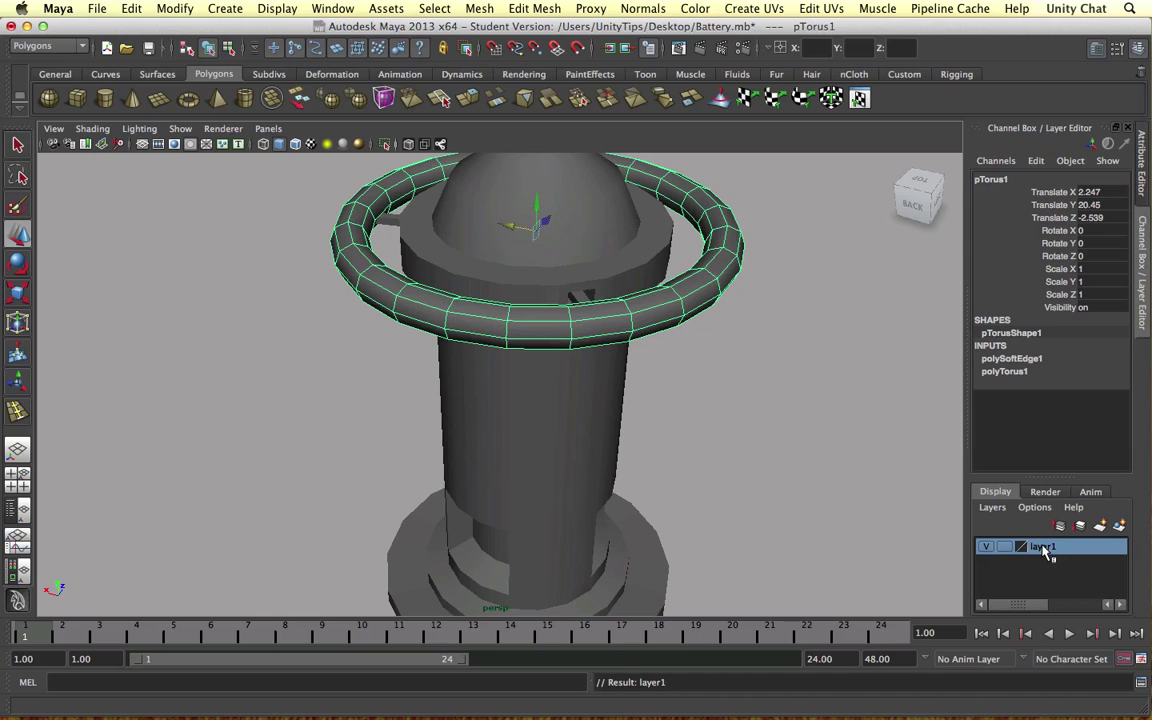
double_click(1047, 550)
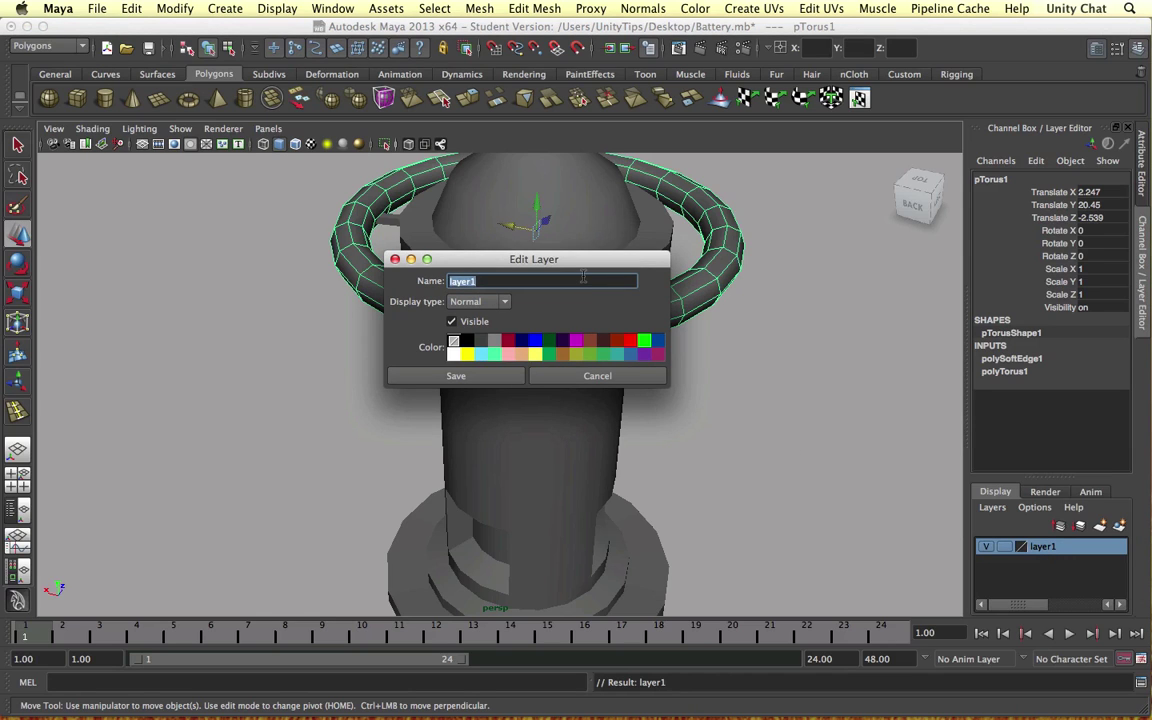
left_click(466, 375)
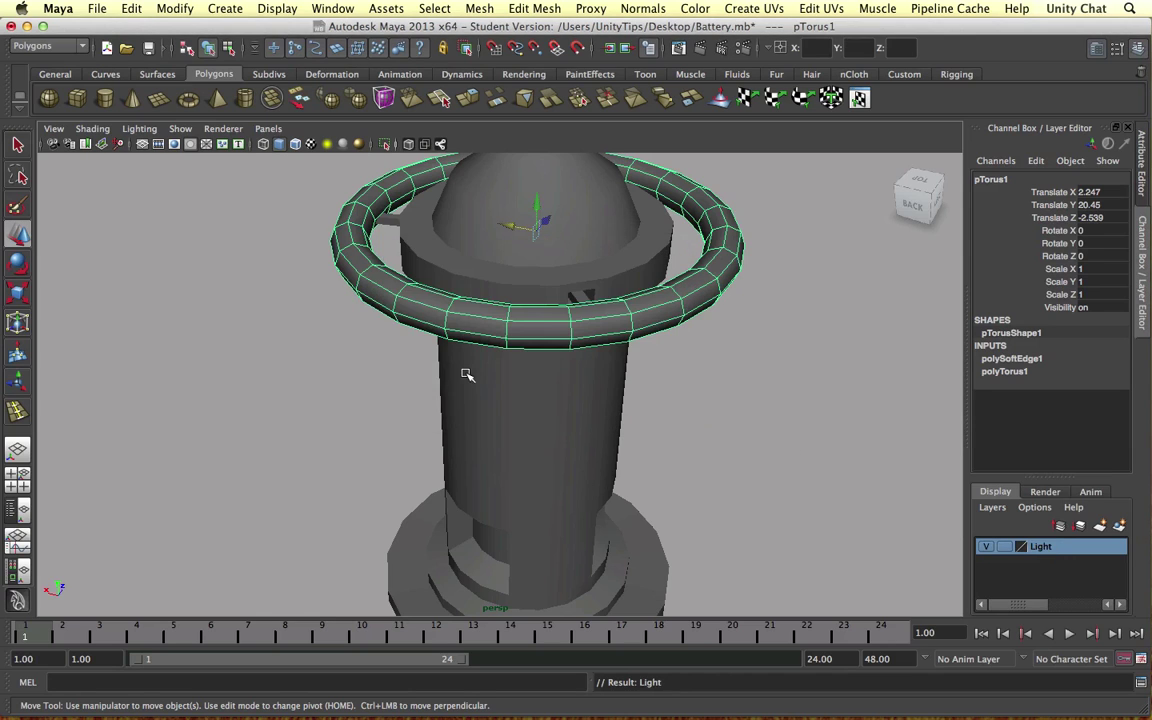
- Add the ring to the Light layer and set the layer's display type to template
right_click(1050, 556)
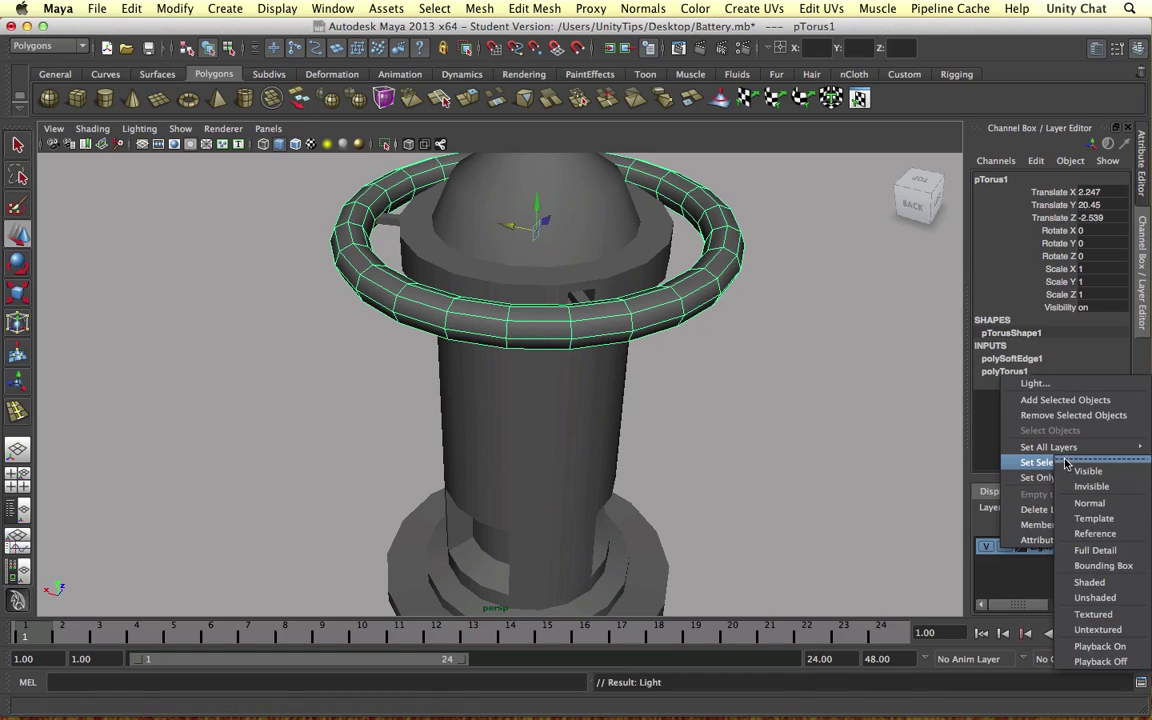
left_click(1062, 400)
left_click(1005, 546)
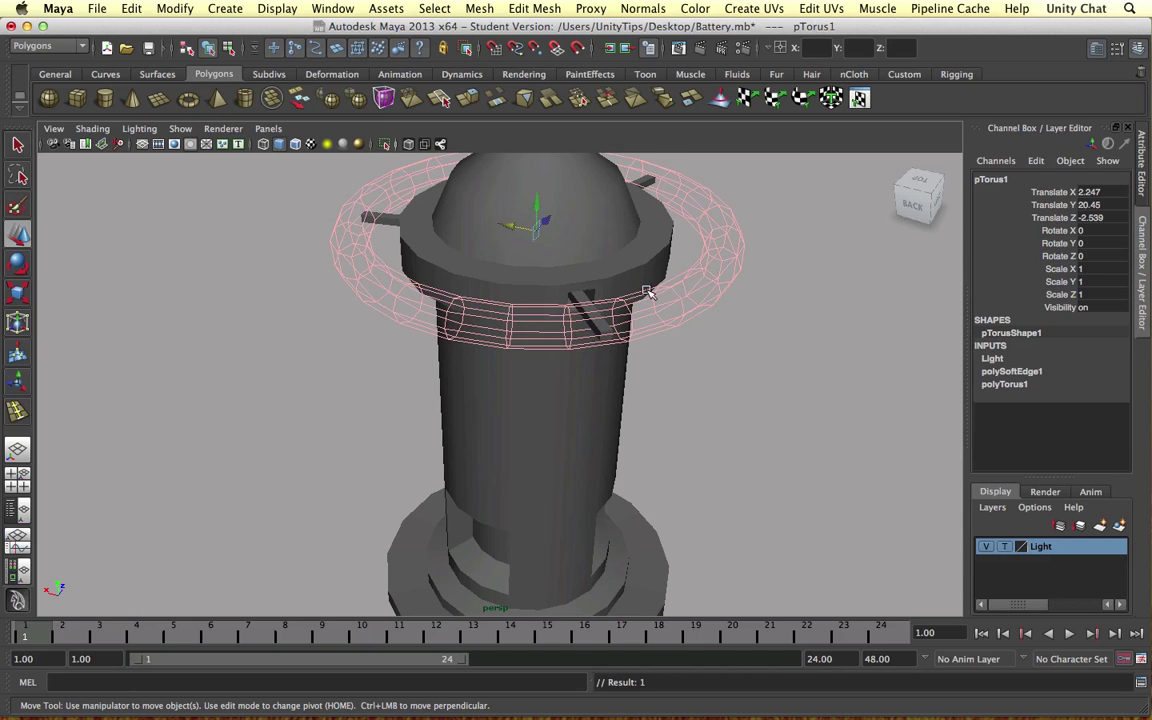
- Select the end face of the nearest collar arm where it meets the ring and delete it
left_click(721, 366)
middle_click_drag(654, 313, 635, 331, "alt")
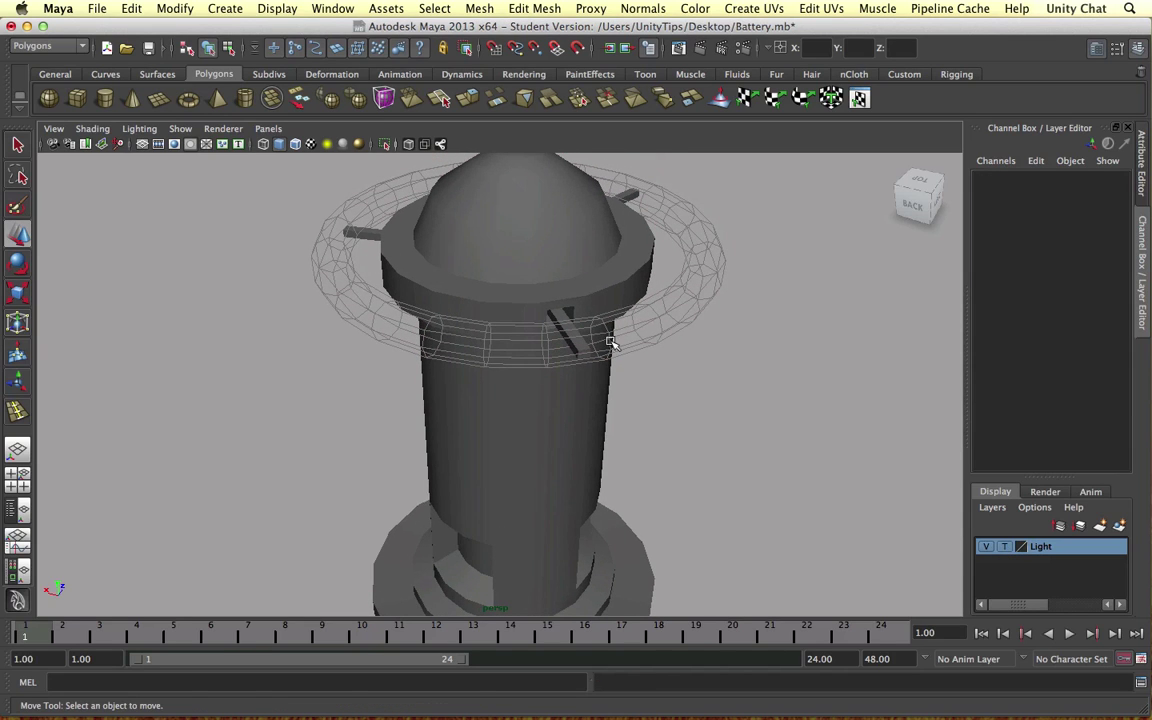
left_click(588, 342)
right_click(590, 353)
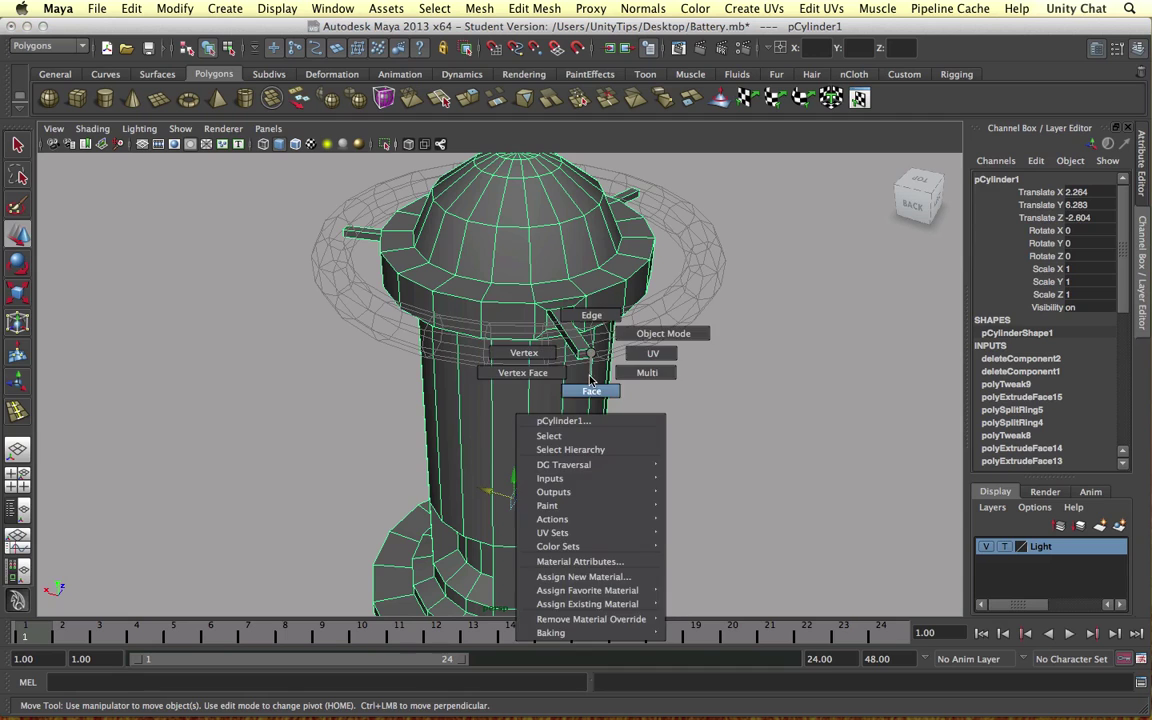
left_click(590, 380)
left_click(596, 358)
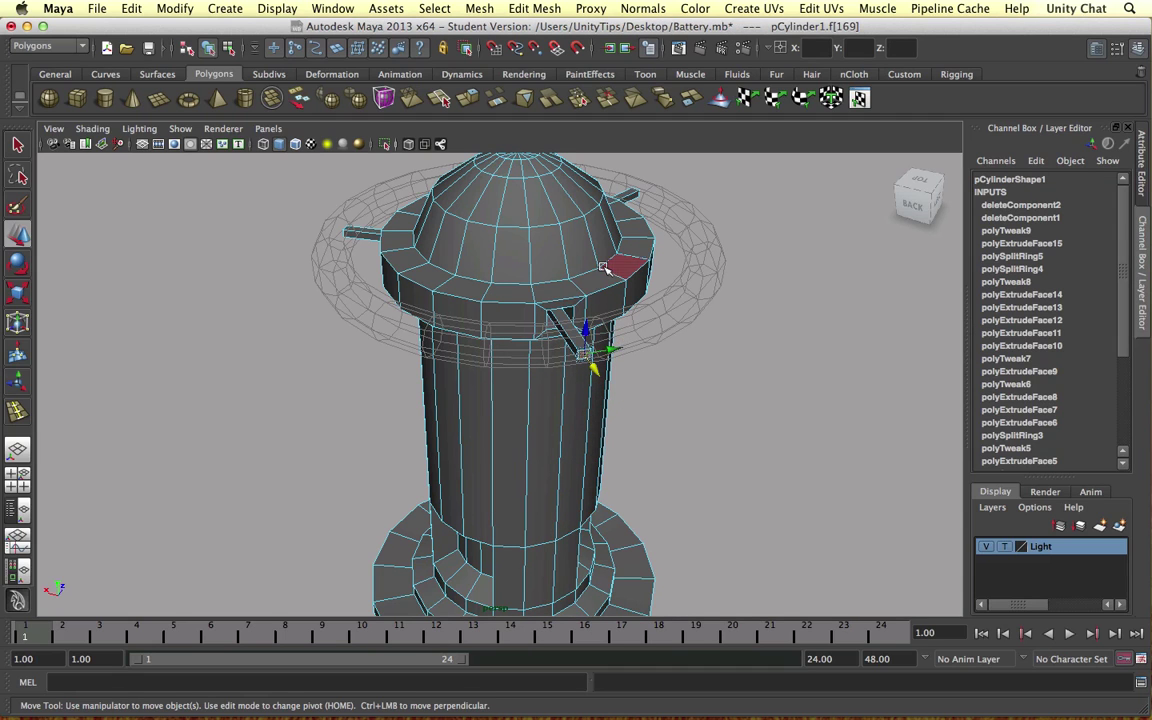
left_click(570, 260)
- Delete the end faces of the other two collar arms
left_click_drag(558, 330, 620, 268, "alt")
left_click(619, 262)
left_click(442, 247)
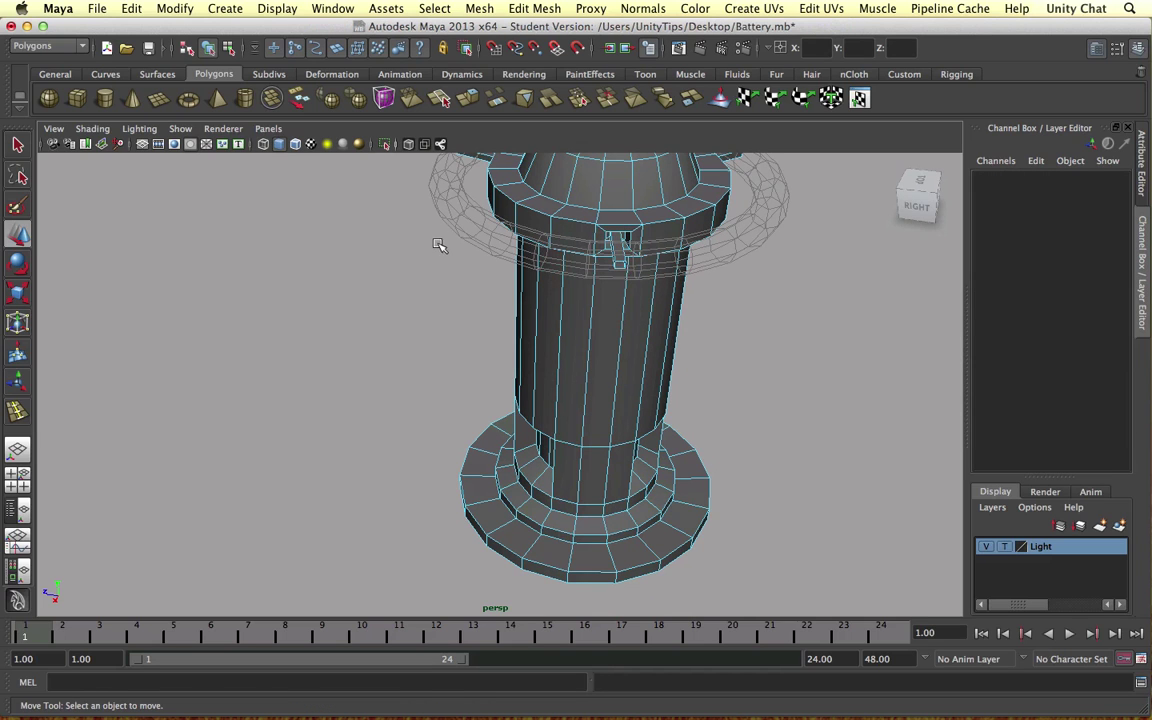
left_click_drag(447, 247, 485, 237, "alt")
middle_click_drag(485, 237, 580, 293, "alt")
right_click_drag(440, 257, 528, 276, "alt")
left_click_drag(532, 283, 590, 332, "alt")
middle_click_drag(481, 267, 548, 366, "alt")
left_click(565, 277)
left_click(770, 245)
right_click_drag(765, 245, 605, 262, "alt")
left_click_drag(668, 241, 436, 209, "alt")
- Return the Light layer from template to normal display
left_click(1003, 547)
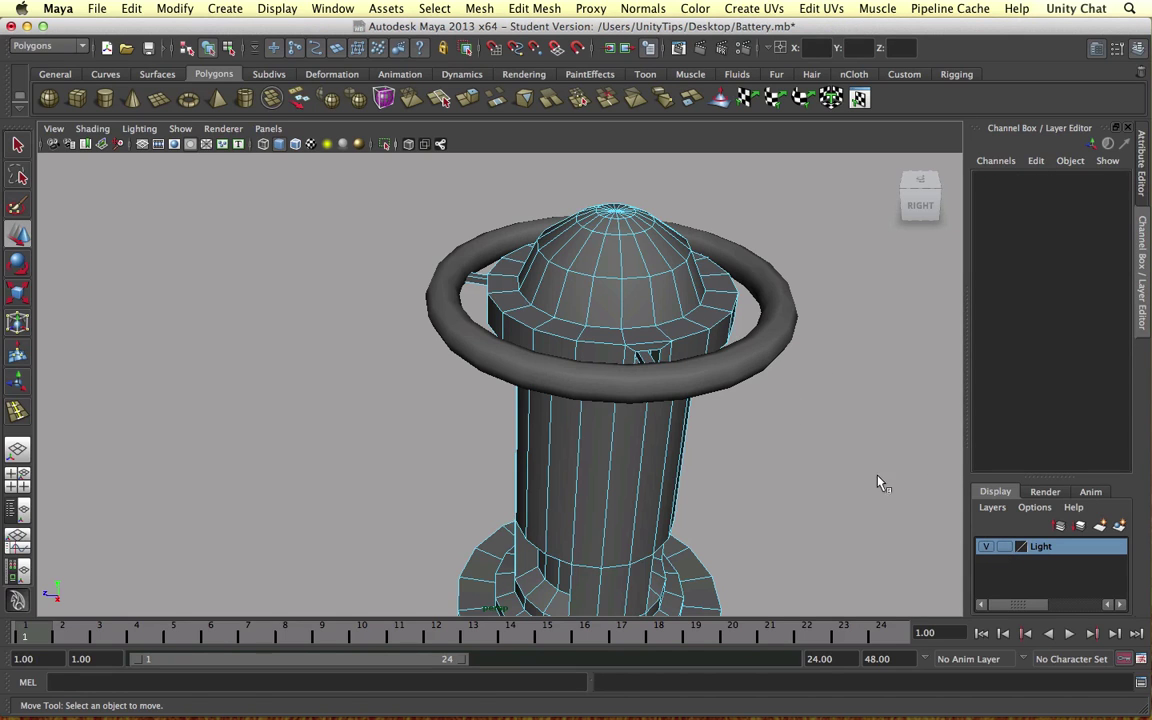
left_click(686, 320)
scroll(760, 360, "down", 6)
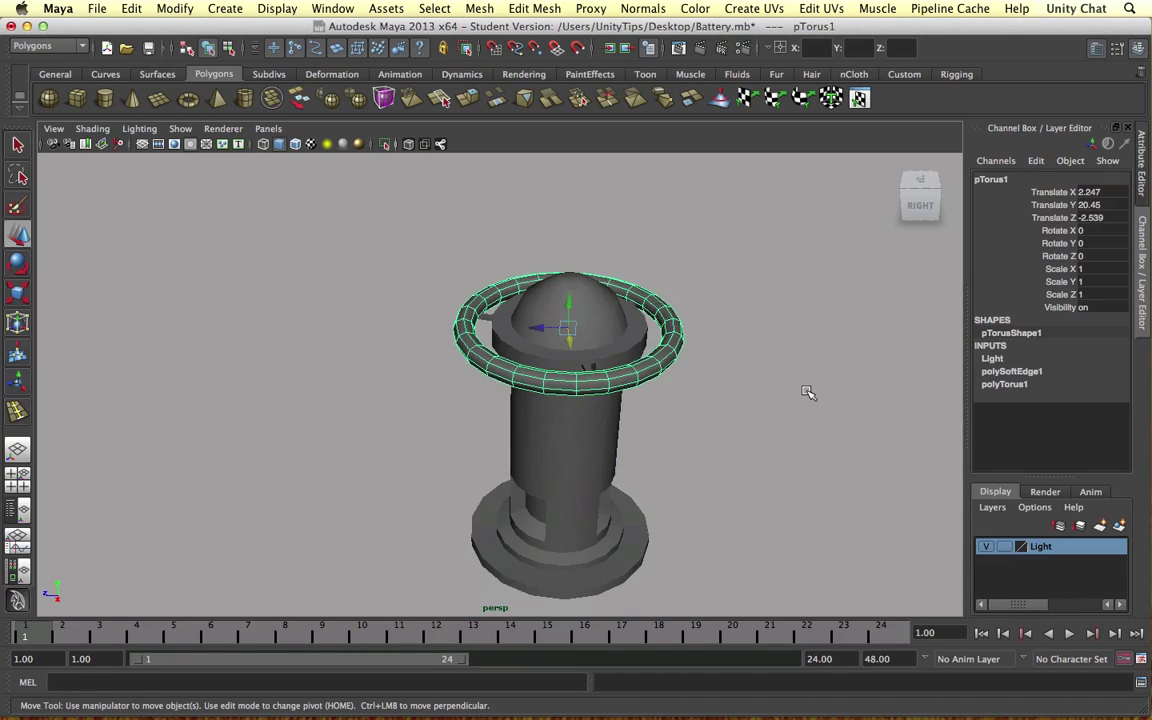
left_click(741, 346)
- Save the scene, accepting the student version notice
left_click_drag(707, 388, 599, 398, "alt")
key("super+s")
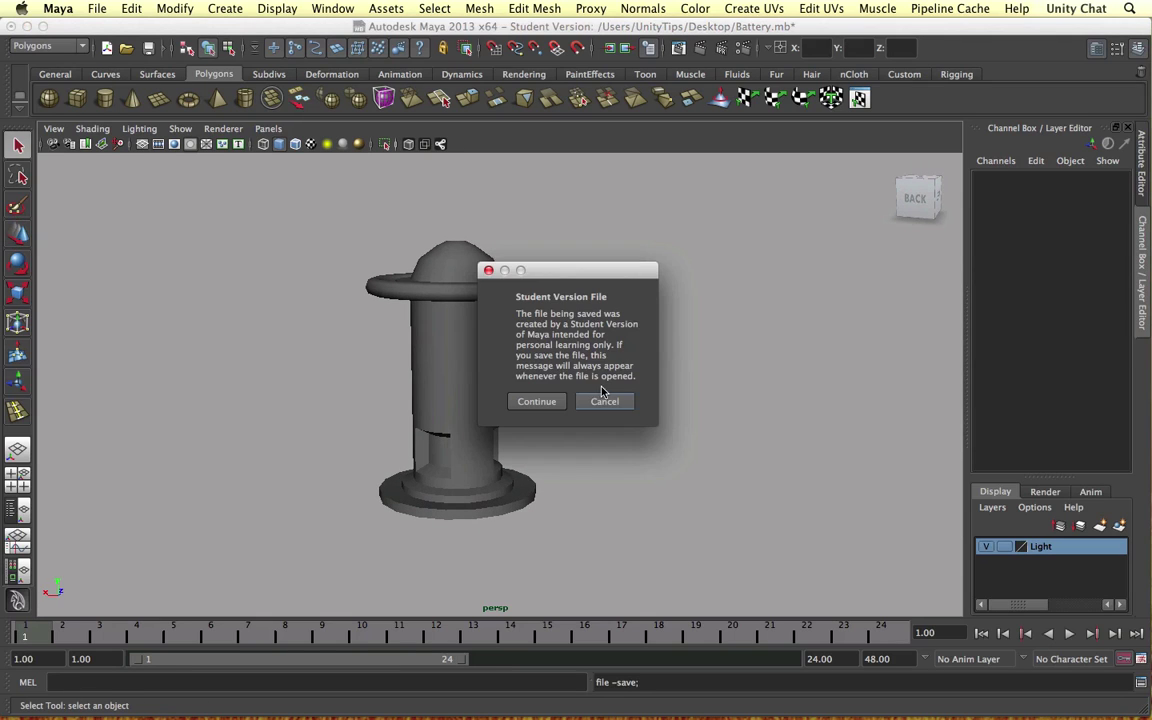
left_click(536, 401)
left_click_drag(425, 328, 399, 344, "alt")
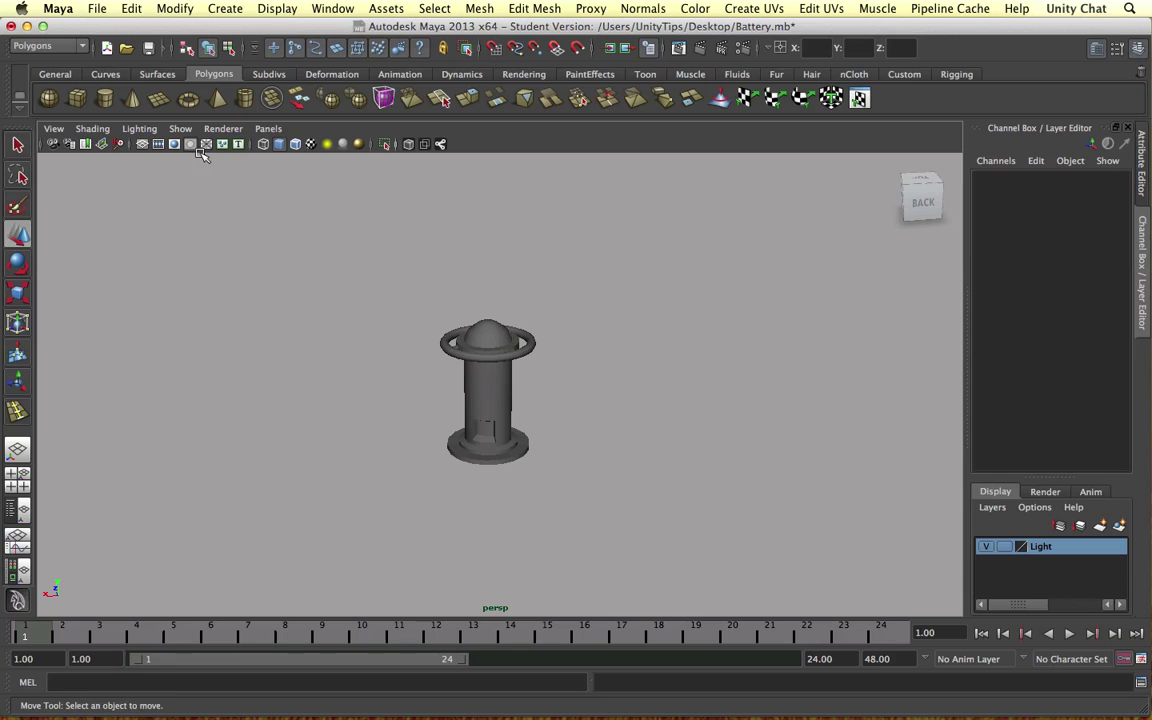
- Show the grid again and move the column and ring together to one side of the grid
left_click(186, 133)
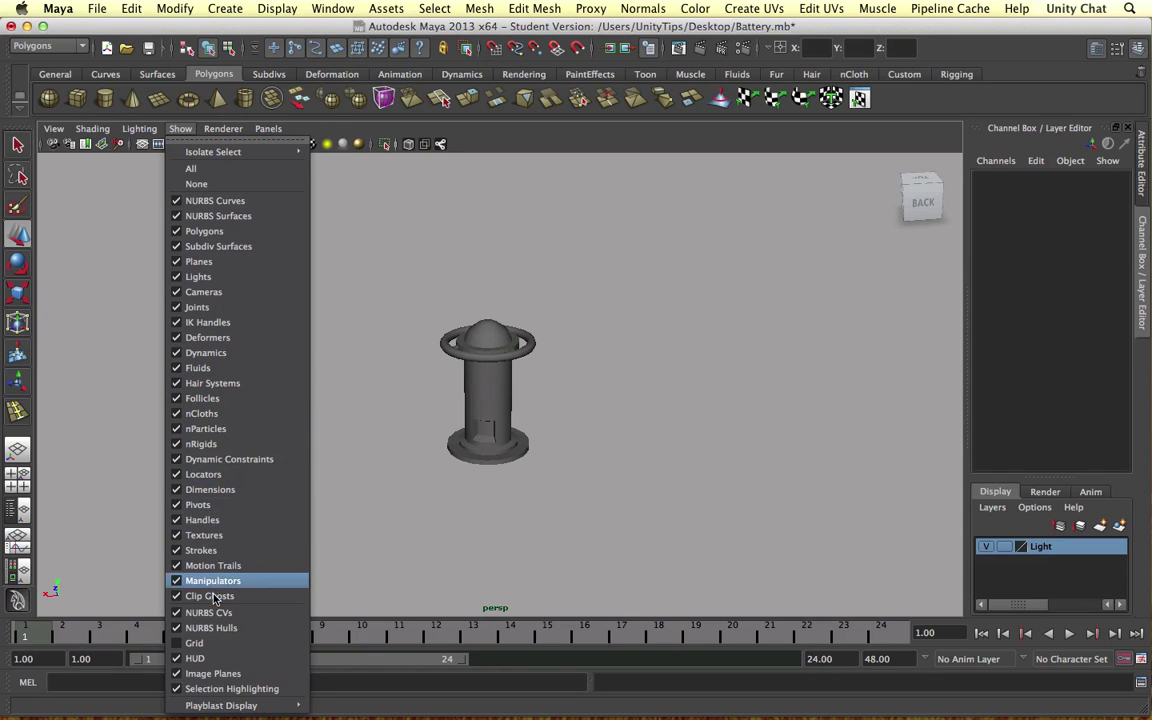
left_click(212, 643)
left_click(490, 390)
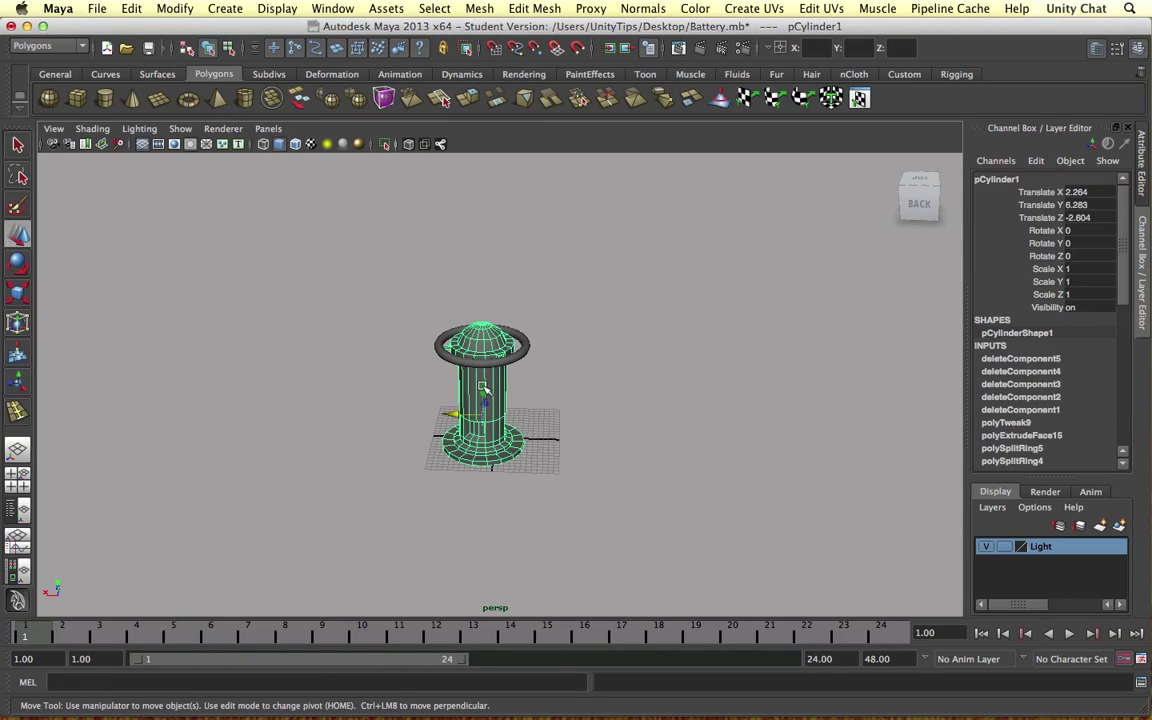
left_click_drag(389, 291, 572, 475)
left_click_drag(456, 345, 421, 345)
right_click_drag(496, 287, 558, 316, "alt")
left_click_drag(558, 316, 526, 324, "alt")
left_click(526, 310)
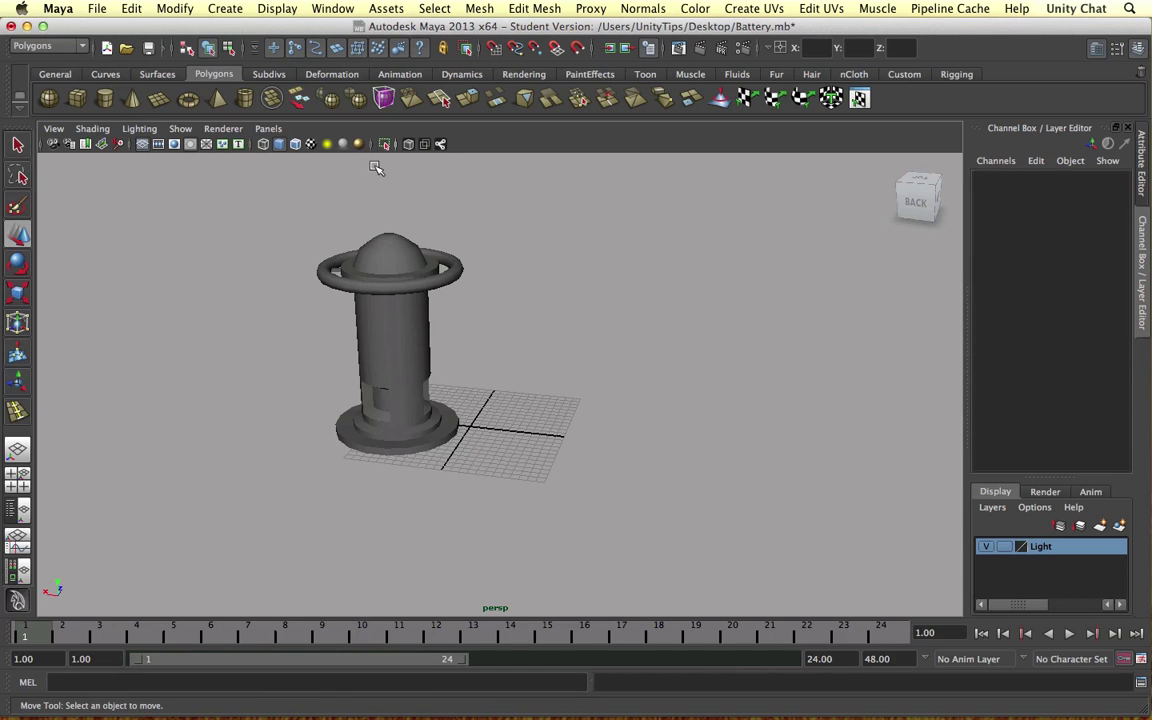
- Draw a winding S-shaped curve on the ground beside the column with the Pencil Curve Tool
left_click(277, 9)
mouse_move(226, 9)
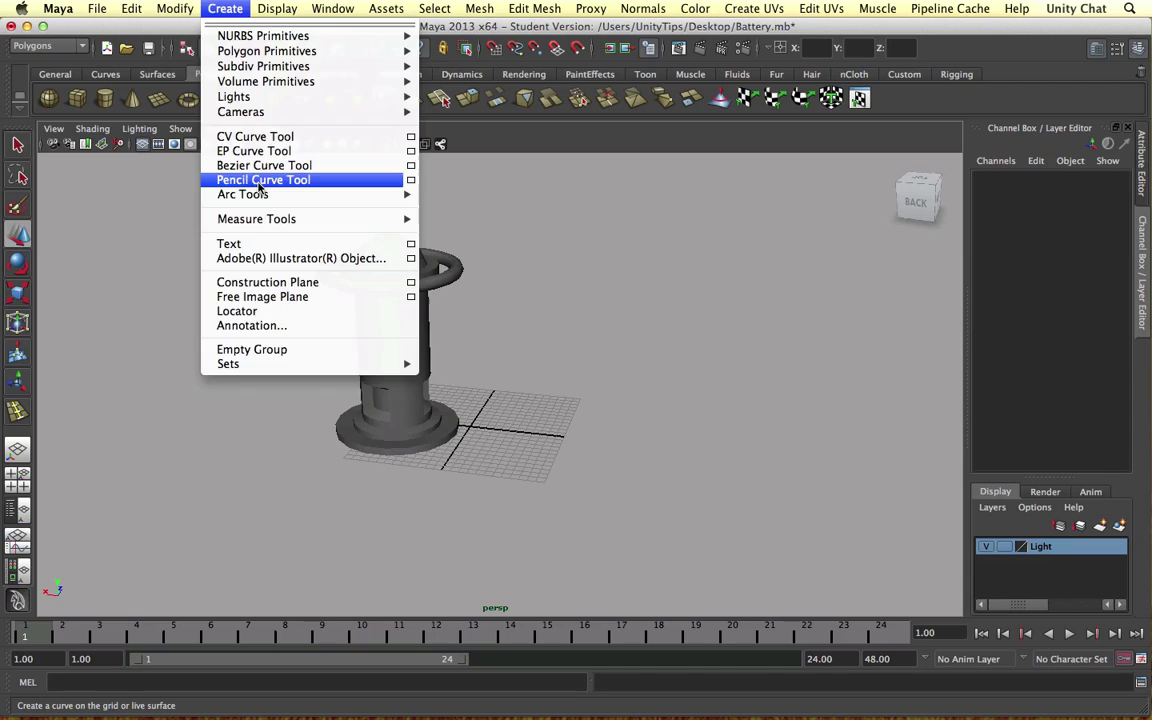
left_click(258, 186)
mouse_move(473, 231)
left_mouse_down("alt")
mouse_move(496, 257)
mouse_move(605, 313)
left_mouse_up("alt")
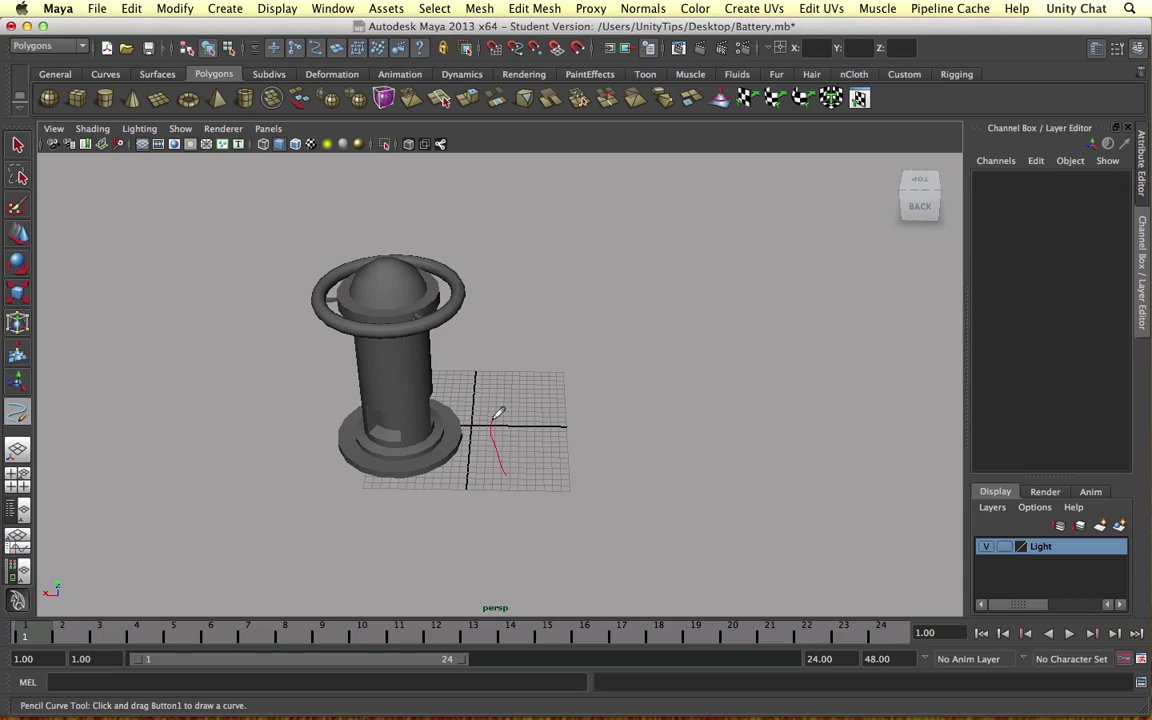
left_click_drag(679, 306, 679, 307)
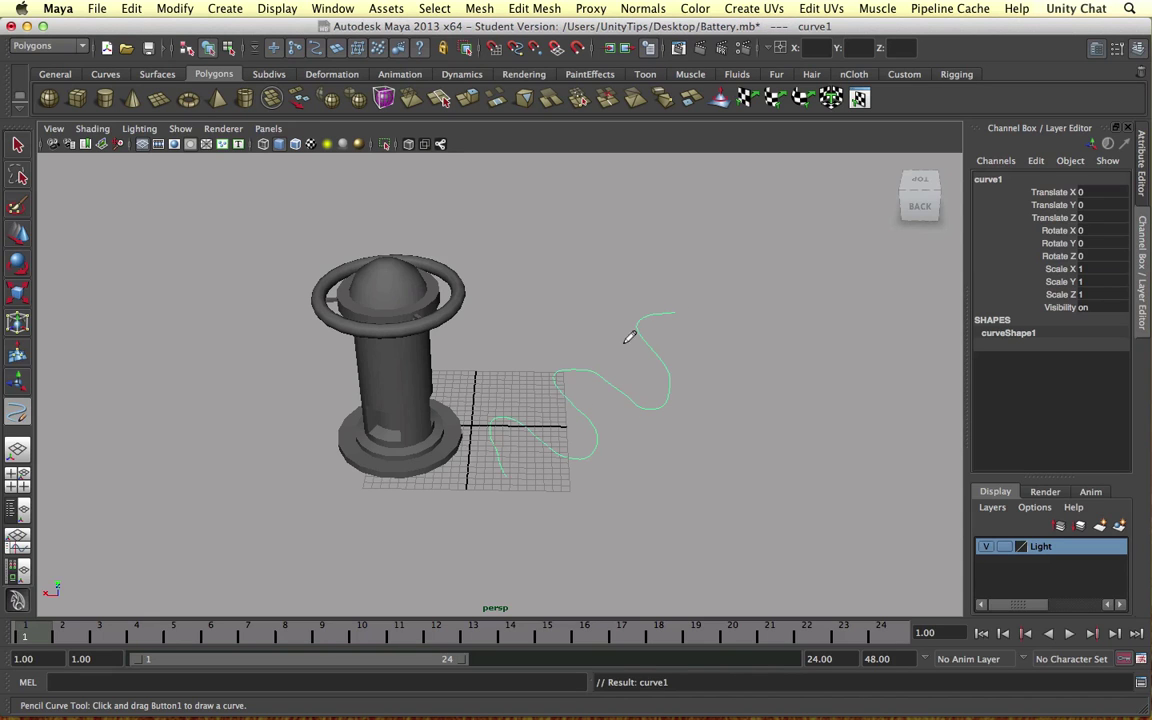
- Try to raise a group of edit points along the middle of the curve
key("w")
left_click_drag(625, 391, 620, 371, "alt")
scroll(620, 372, "up", 5)
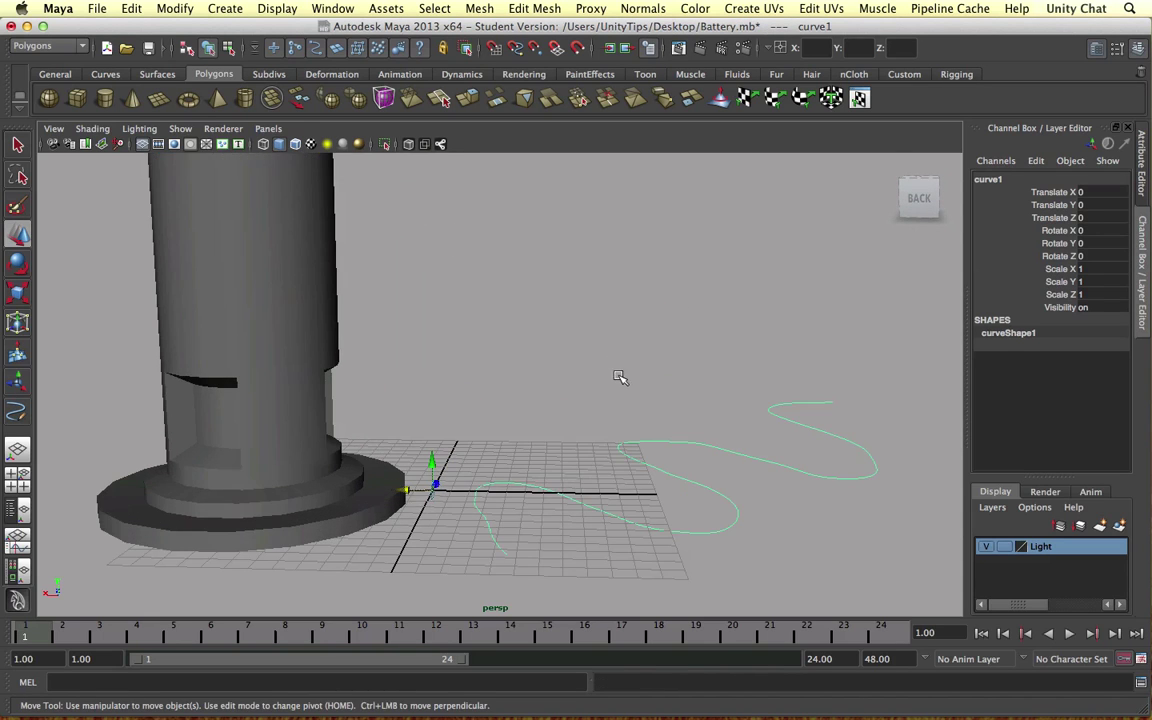
scroll(620, 390, "down", 4)
right_click_drag(646, 423, 648, 462)
left_click_drag(538, 380, 719, 470)
left_click_drag(642, 401, 641, 389)
key("super+z")
left_click(592, 385)
right_click_drag(605, 419, 602, 394)
right_click(595, 438)
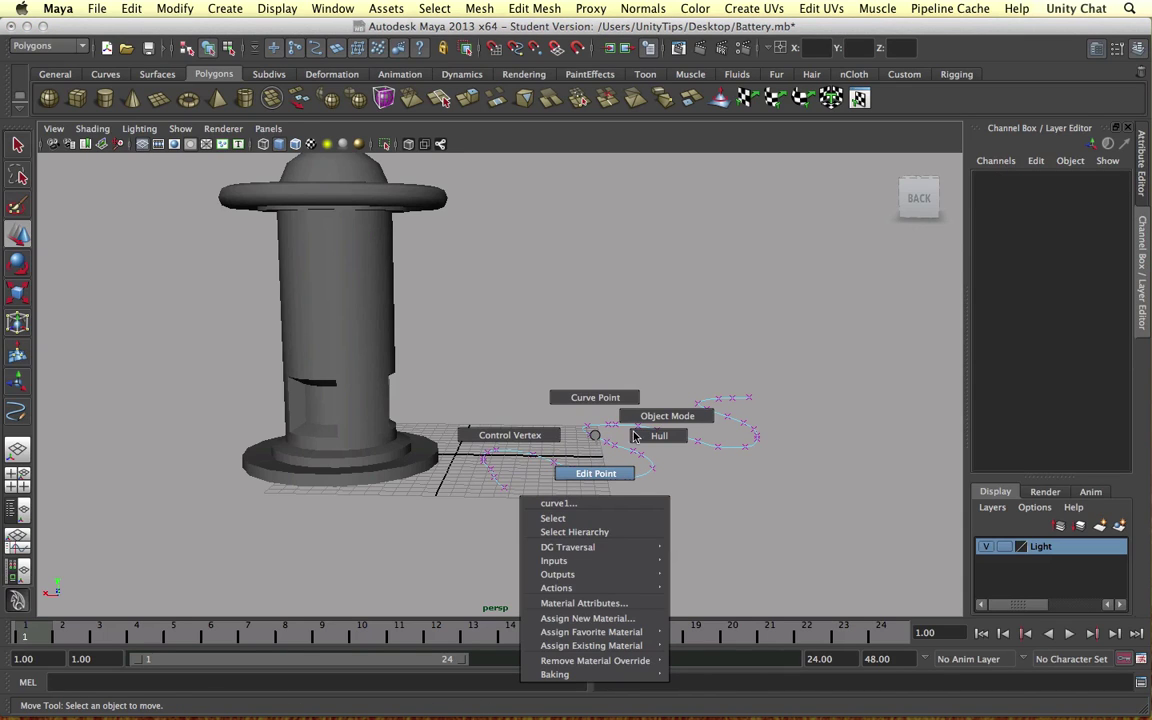
right_click_drag(635, 436, 660, 416)
left_click(628, 423)
scroll(628, 423, "down", 5)
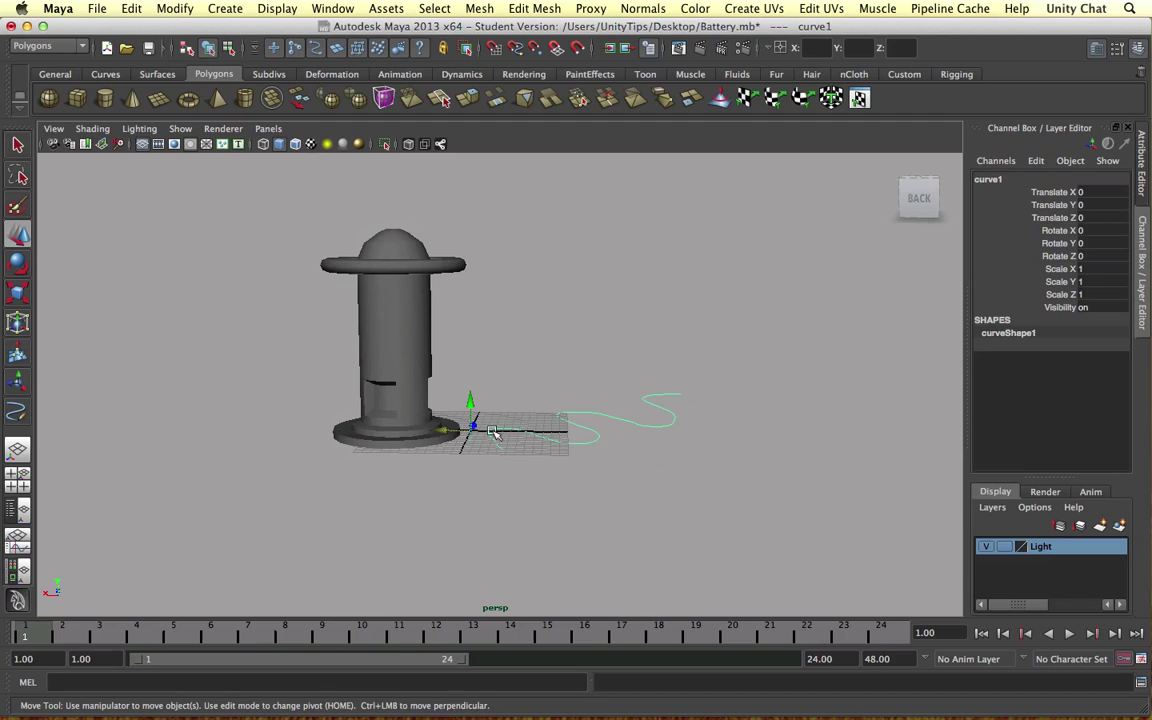
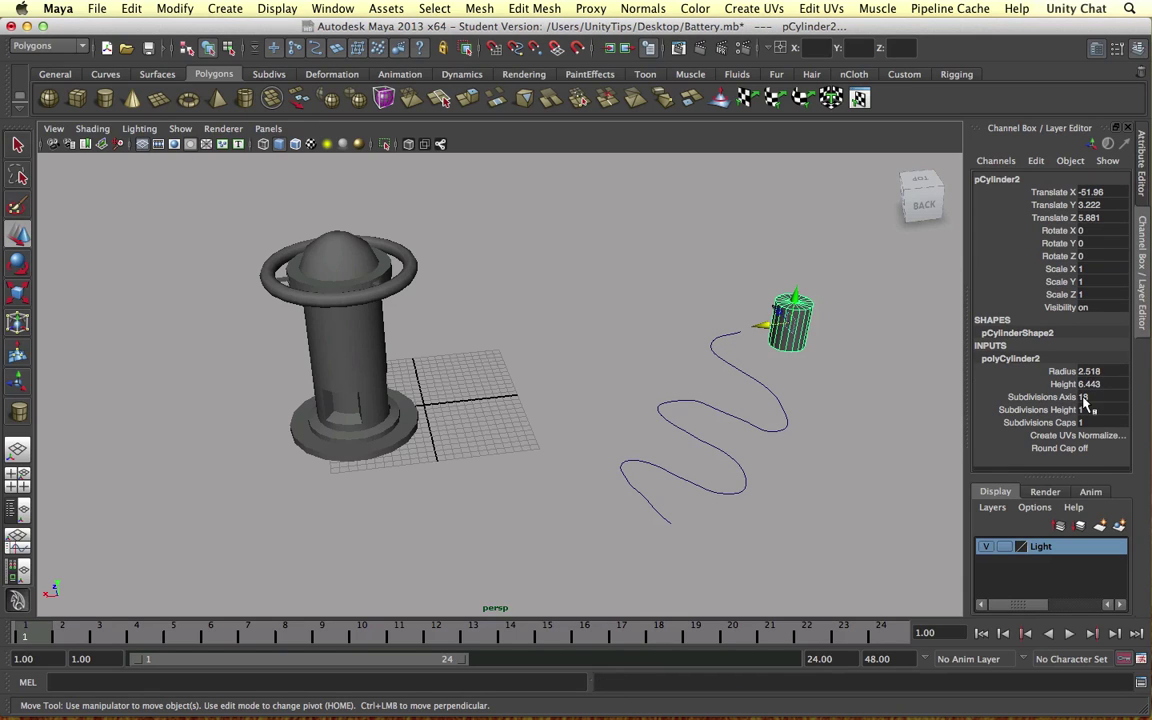
- Set the new cylinder's axis subdivisions to 8
double_click(1084, 397)
type("8")
key("Return")
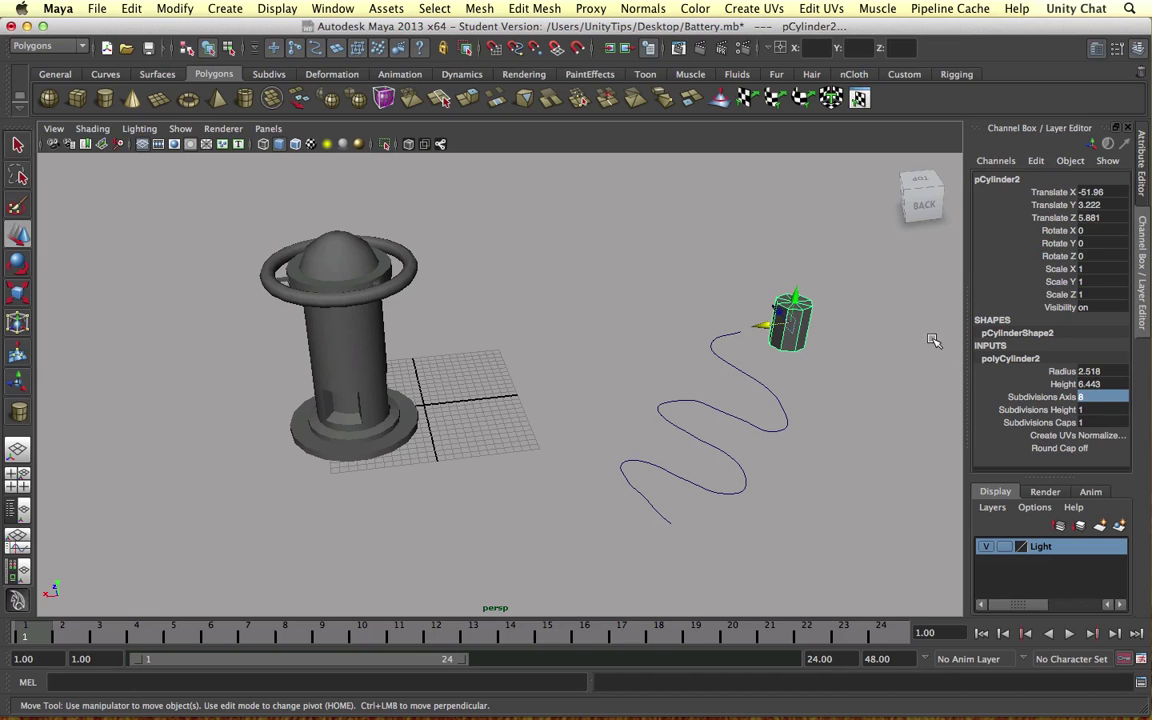
- Lay the cylinder on its side with Rotate X at 90 and turn it to about -83 degrees in Y
left_click_drag(848, 315, 838, 309, "alt")
middle_click_drag(838, 309, 748, 299, "alt")
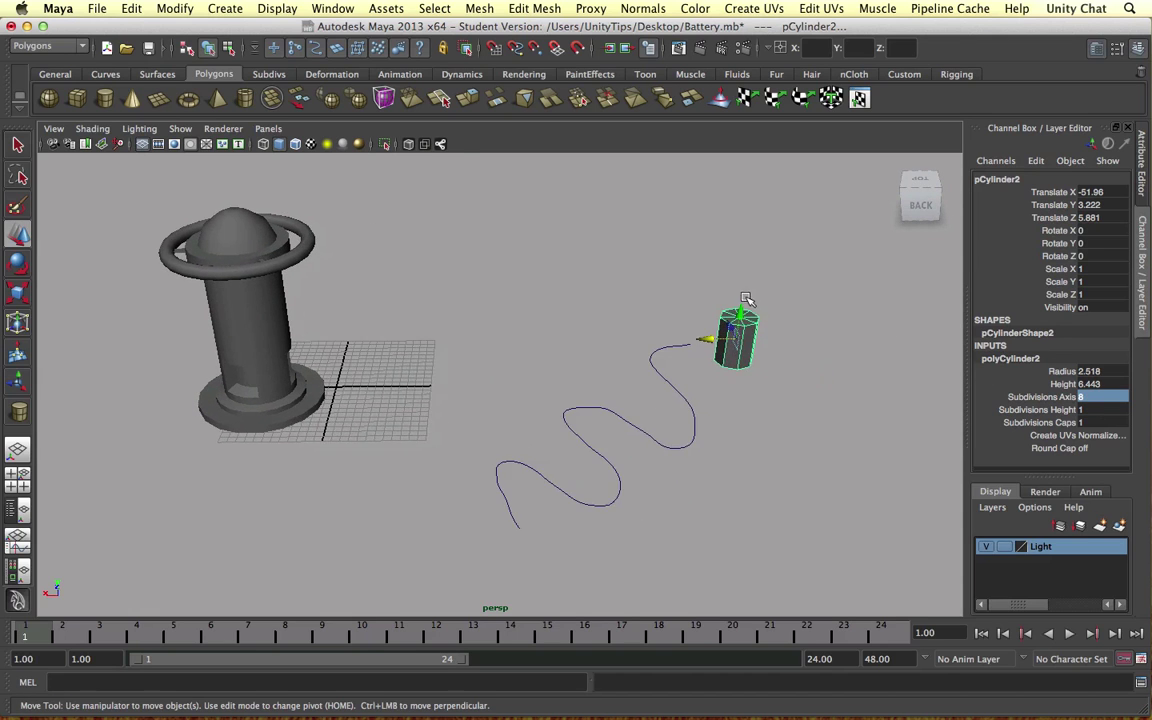
scroll(750, 301, "up", 4)
double_click(1100, 231)
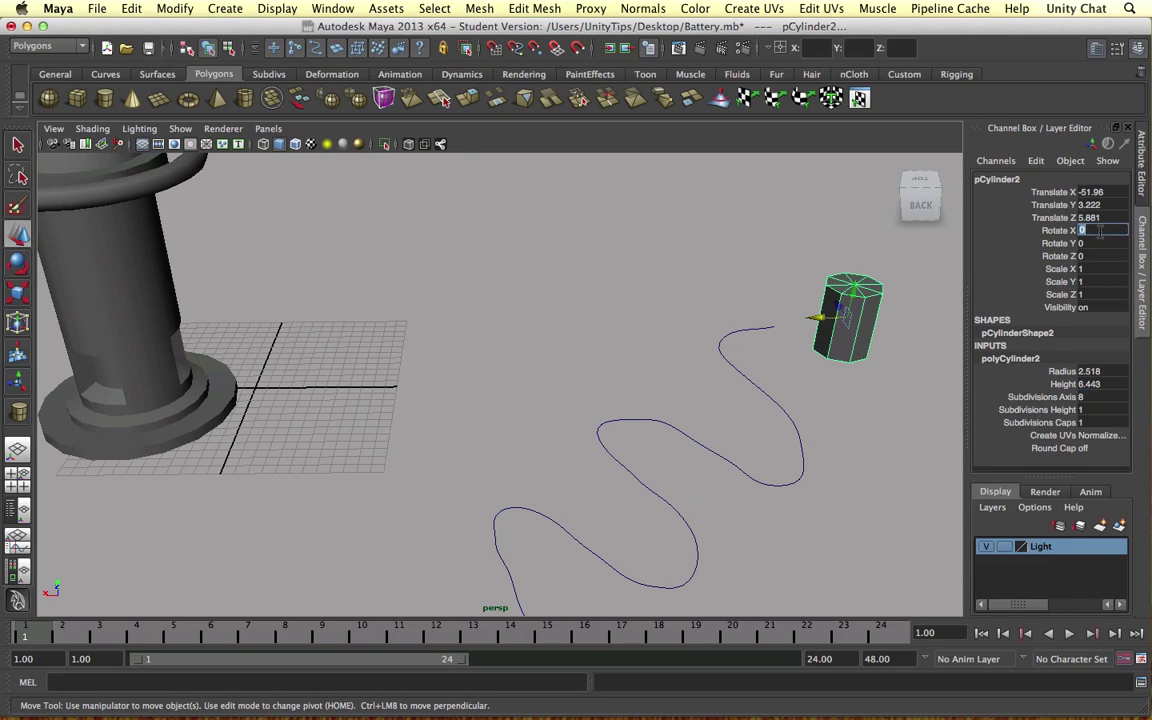
type("90")
key("Return")
key("e")
left_click_drag(767, 303, 712, 293)
scroll(808, 330, "up", 2)
scroll(808, 330, "up", 2)
- Move the cylinder to the end of the curve and align its cap with the curve's end point
key("w")
scroll(879, 311, "down", 6)
left_click_drag(695, 340, 673, 340)
left_click(668, 381)
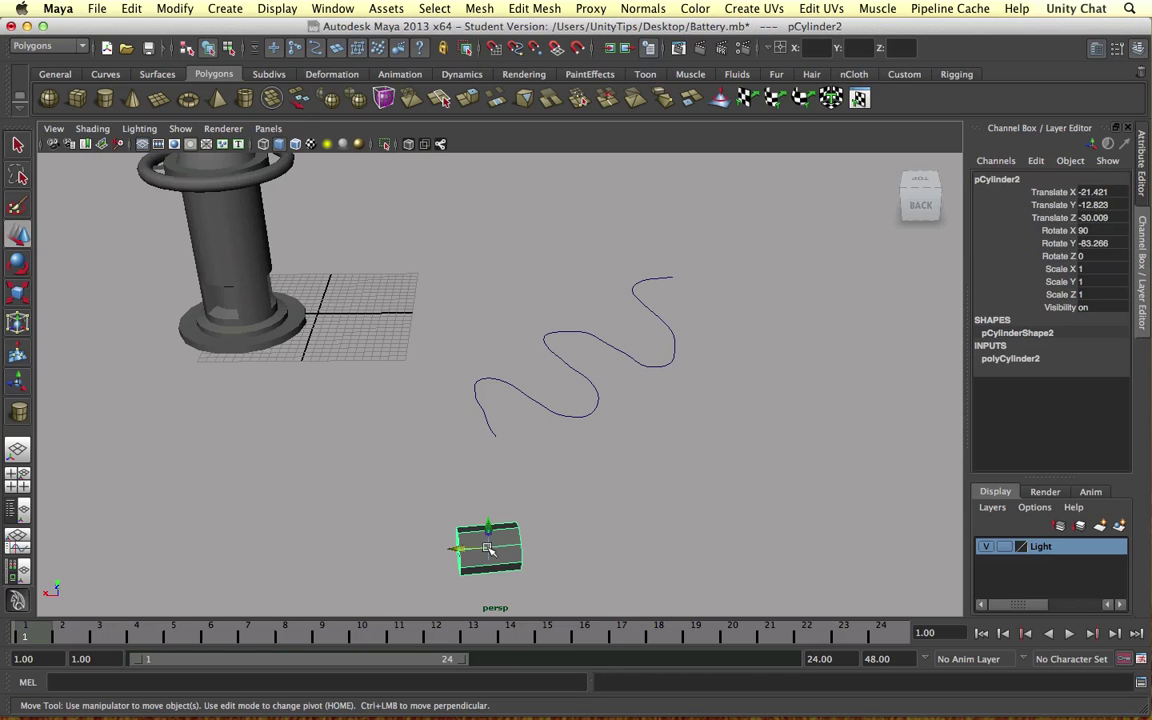
key("e")
left_click_drag(444, 515, 606, 400)
key("w")
left_click_drag(687, 446, 687, 330)
right_click_drag(687, 330, 794, 344, "alt")
key("e")
mouse_move(875, 337)
left_mouse_down()
mouse_move(860, 328)
mouse_move(888, 322)
mouse_move(876, 322)
left_mouse_up()
key("ctrl+z")
key("w")
left_click_drag(795, 355, 828, 375, "alt")
left_click_drag(908, 300, 908, 295)
- Select all eight triangular faces of the cylinder cap that faces the curve
left_click_drag(738, 289, 836, 314, "alt")
right_click_drag(828, 300, 839, 322)
scroll(845, 317, "up", 5)
left_click_drag(845, 317, 803, 337, "alt")
middle_click_drag(803, 337, 545, 448, "alt")
left_click(704, 343)
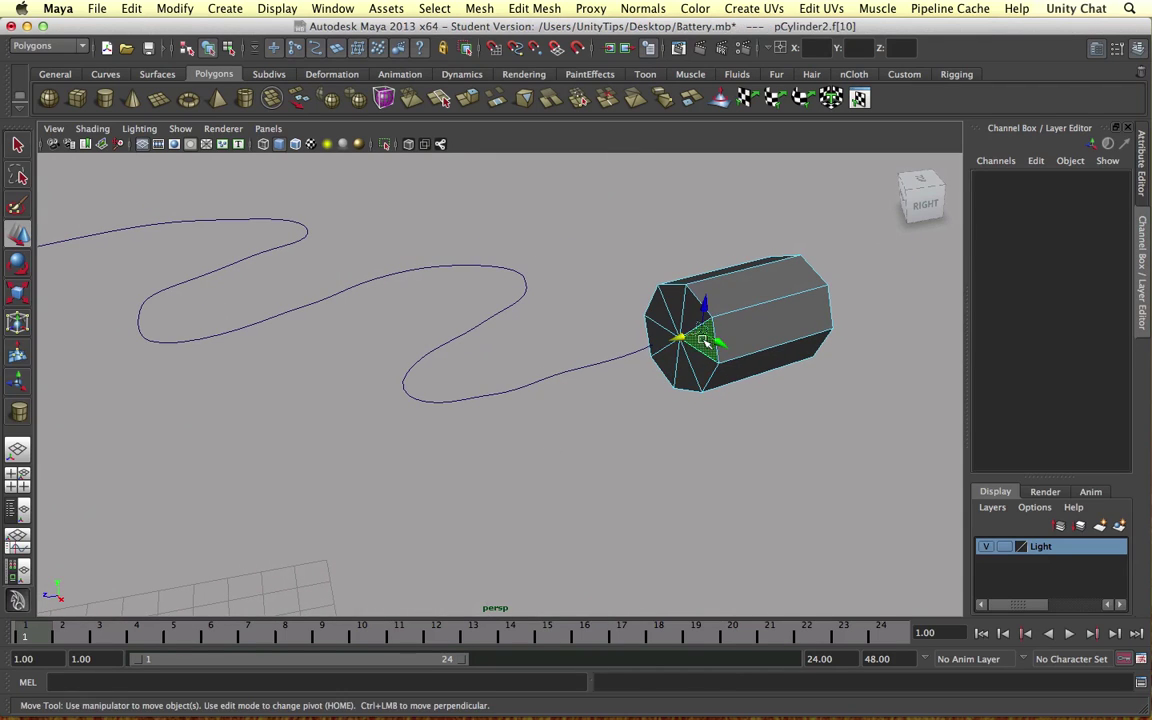
left_click(677, 308, "shift")
left_click(656, 315, "shift")
key("q")
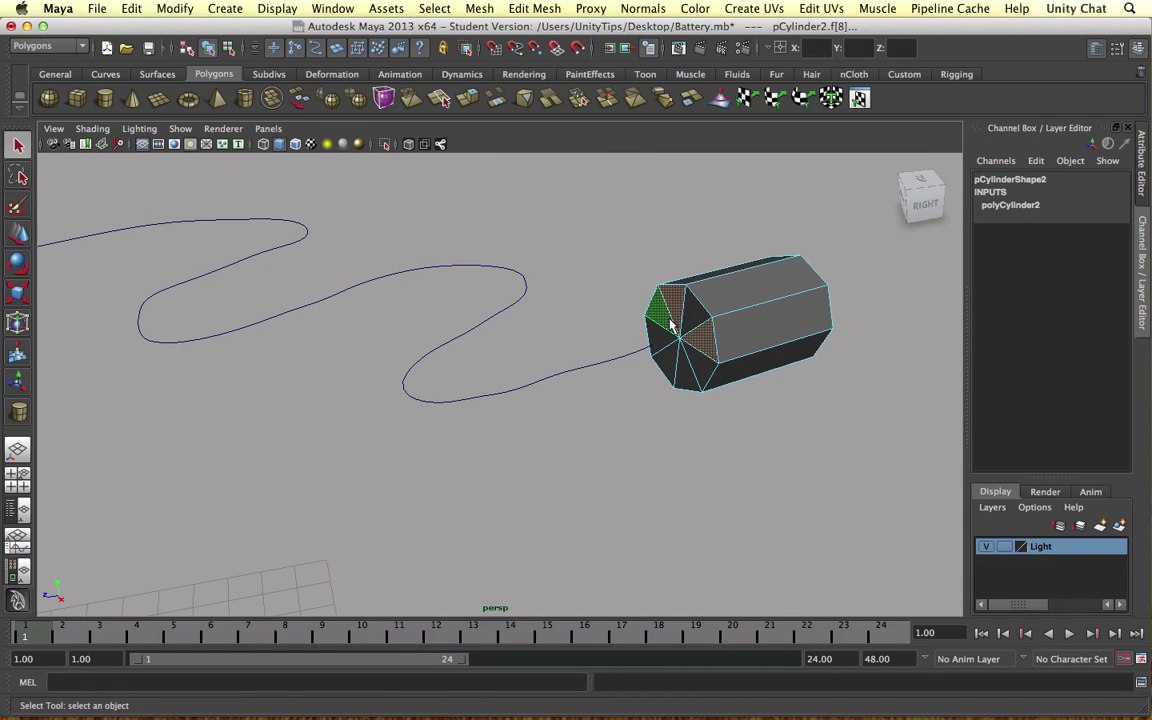
left_click(686, 312, "shift")
left_click(684, 373, "shift")
left_click(701, 364, "shift")
left_click(657, 363, "shift")
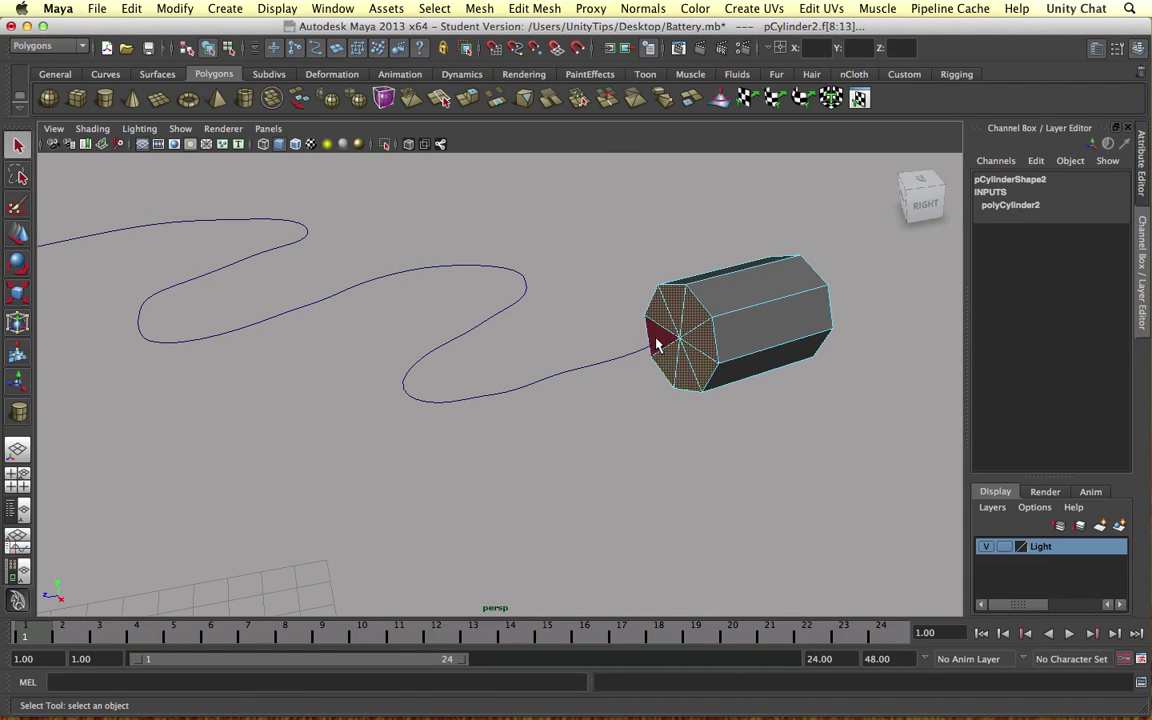
left_click(653, 338, "shift")
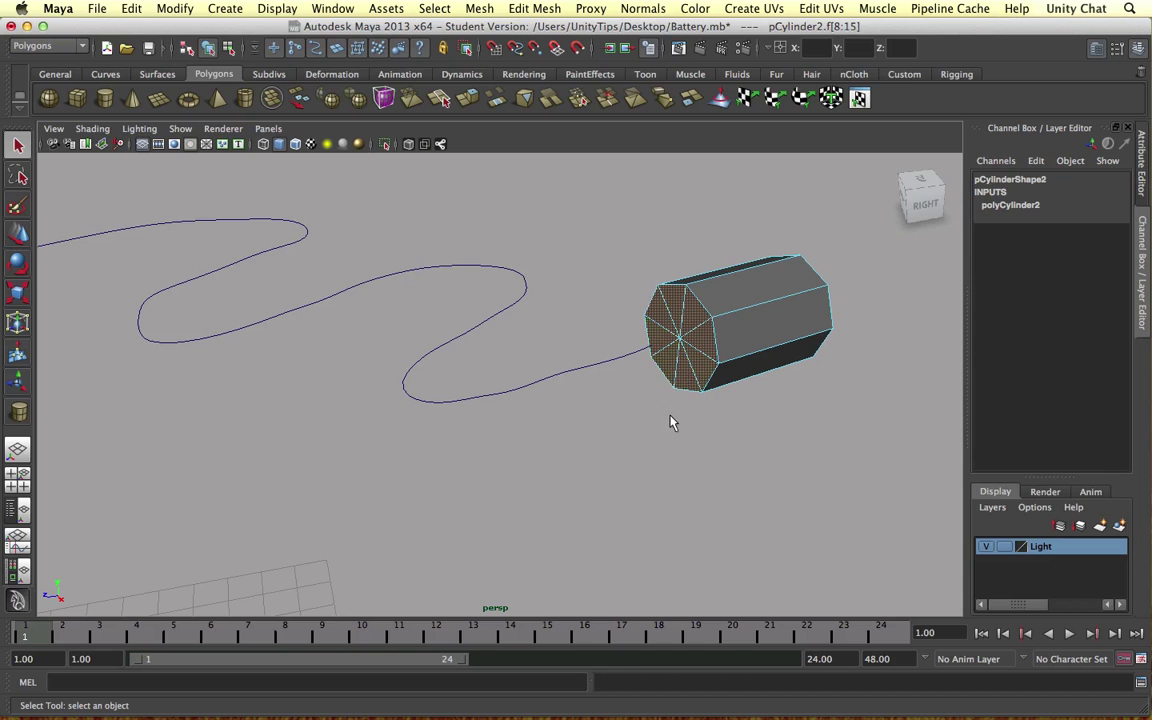
- Add the curve to the selection and extrude the cap faces along it
left_click(600, 369, "shift")
left_click(537, 8)
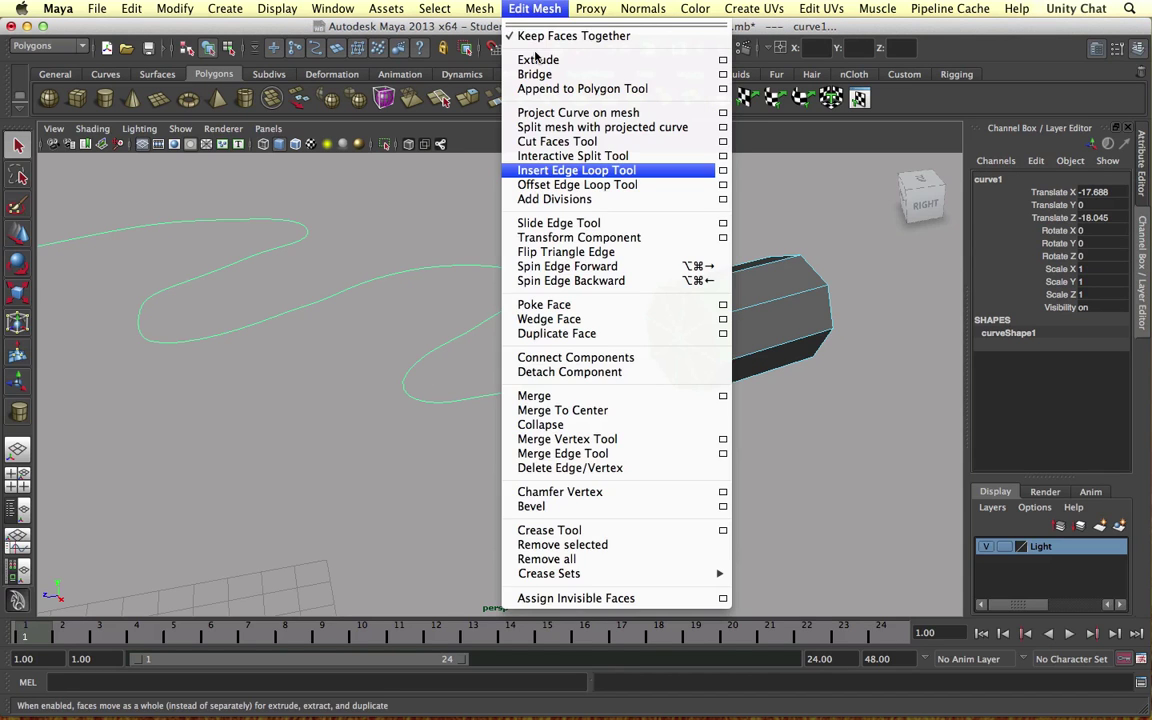
left_click(540, 59)
left_click_drag(630, 244, 577, 246, "alt")
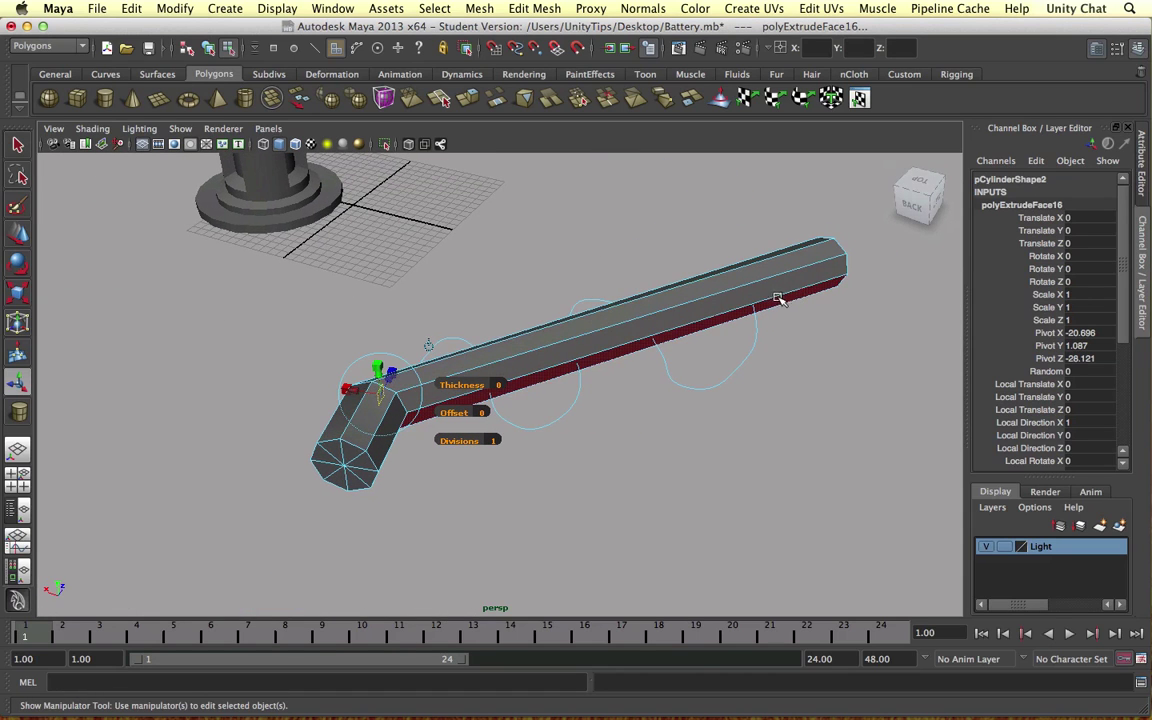
- Set the extrusion's divisions to 50 so the tube follows the curve
scroll(1050, 365, "down", 5)
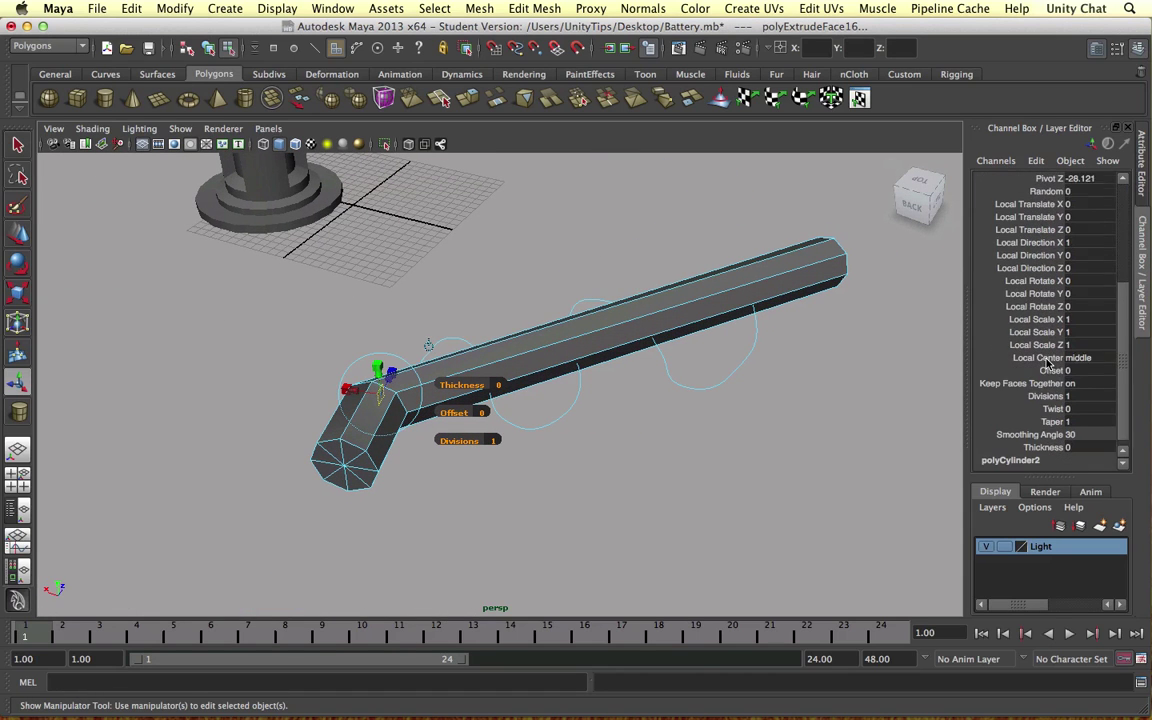
scroll(1050, 365, "down", 1)
left_click(1047, 389)
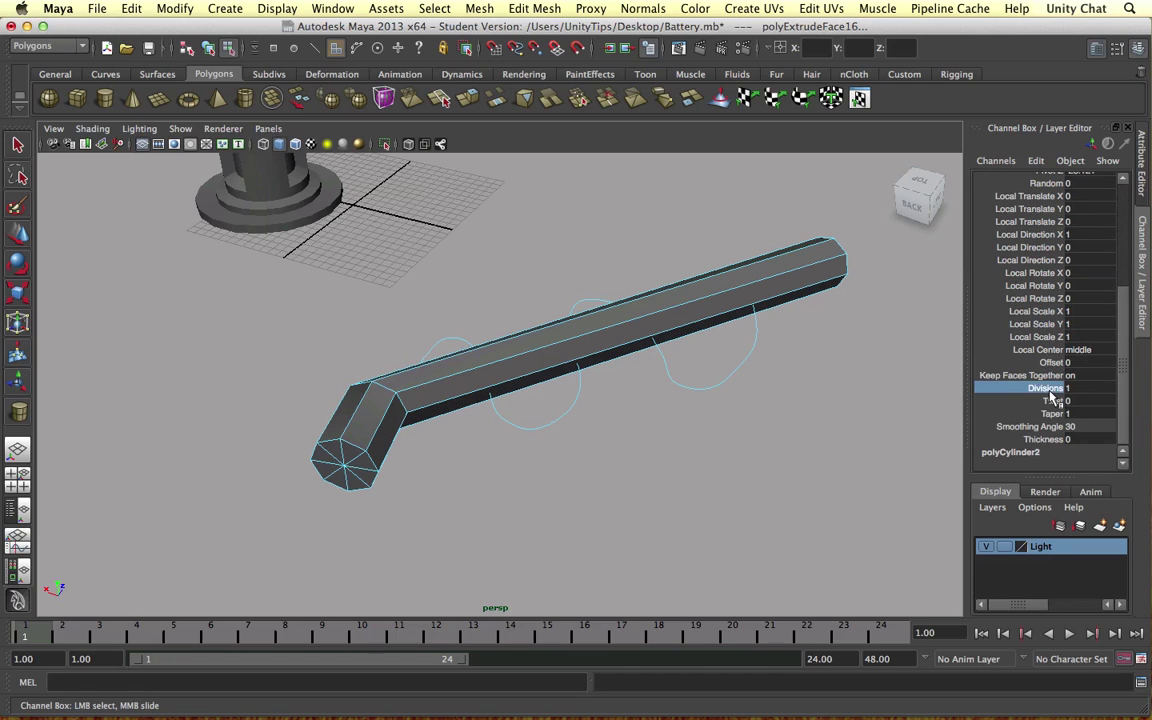
middle_click_drag(640, 371, 831, 362)
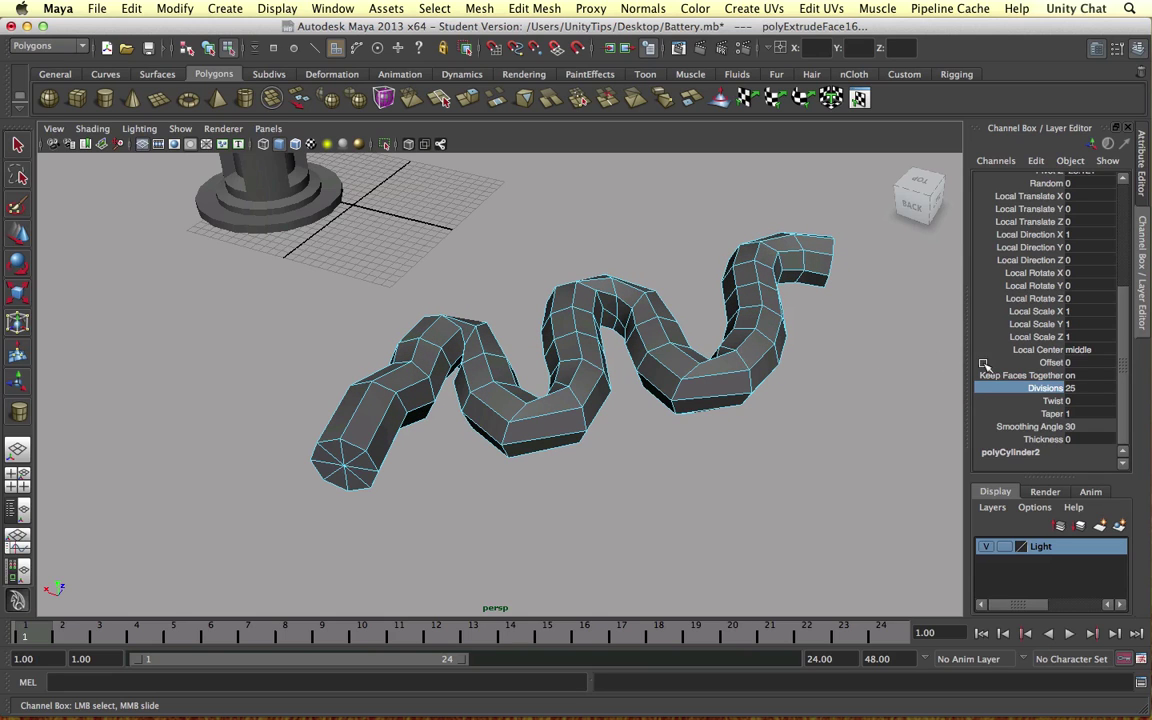
left_click(1089, 387)
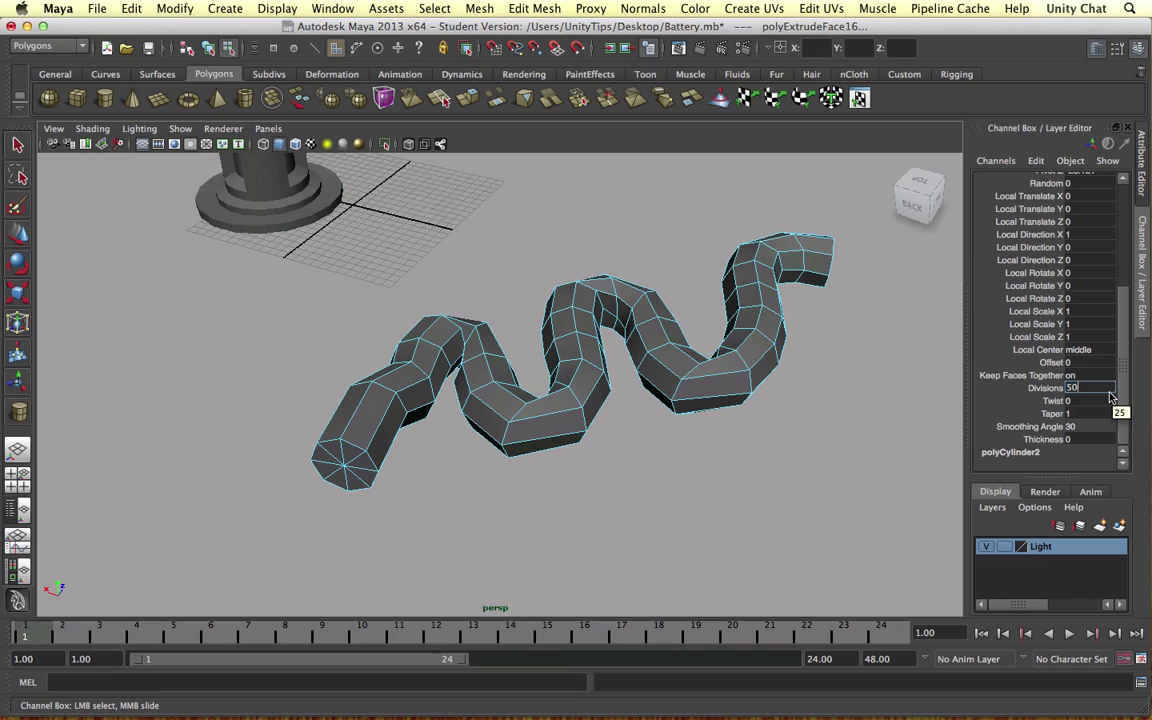
type("50")
key("Return")
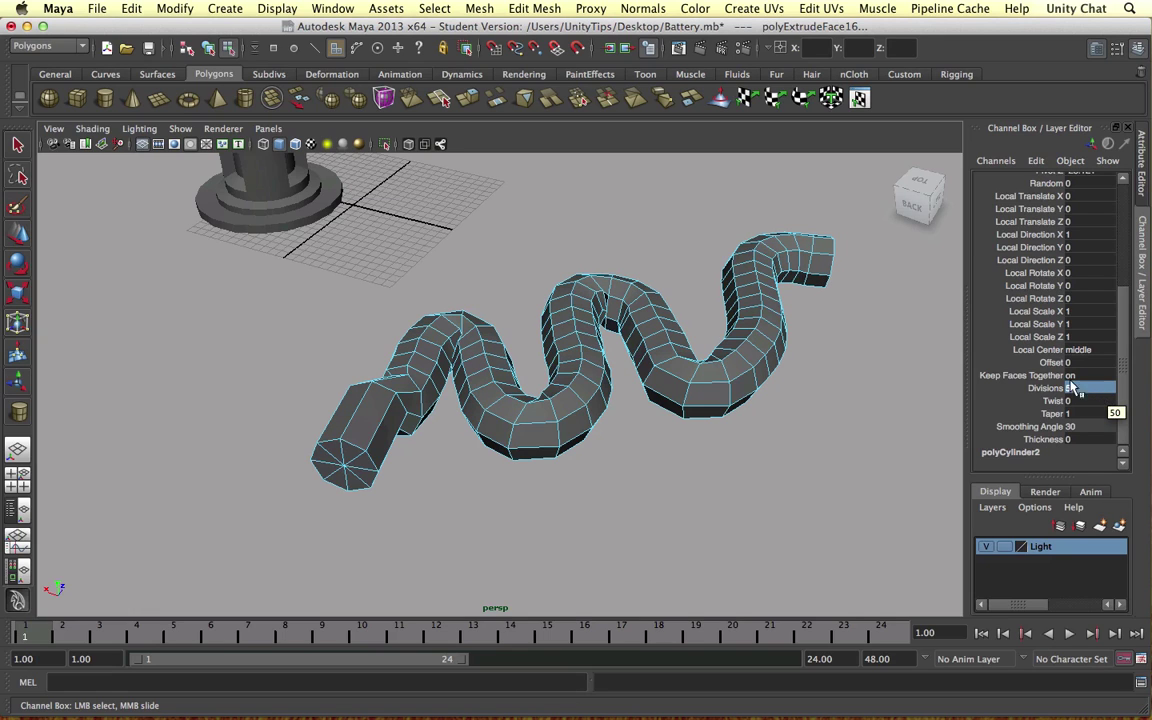
- Reduce the source cylinder's radius to 0.718 to thin the whole tube
left_click(1030, 452)
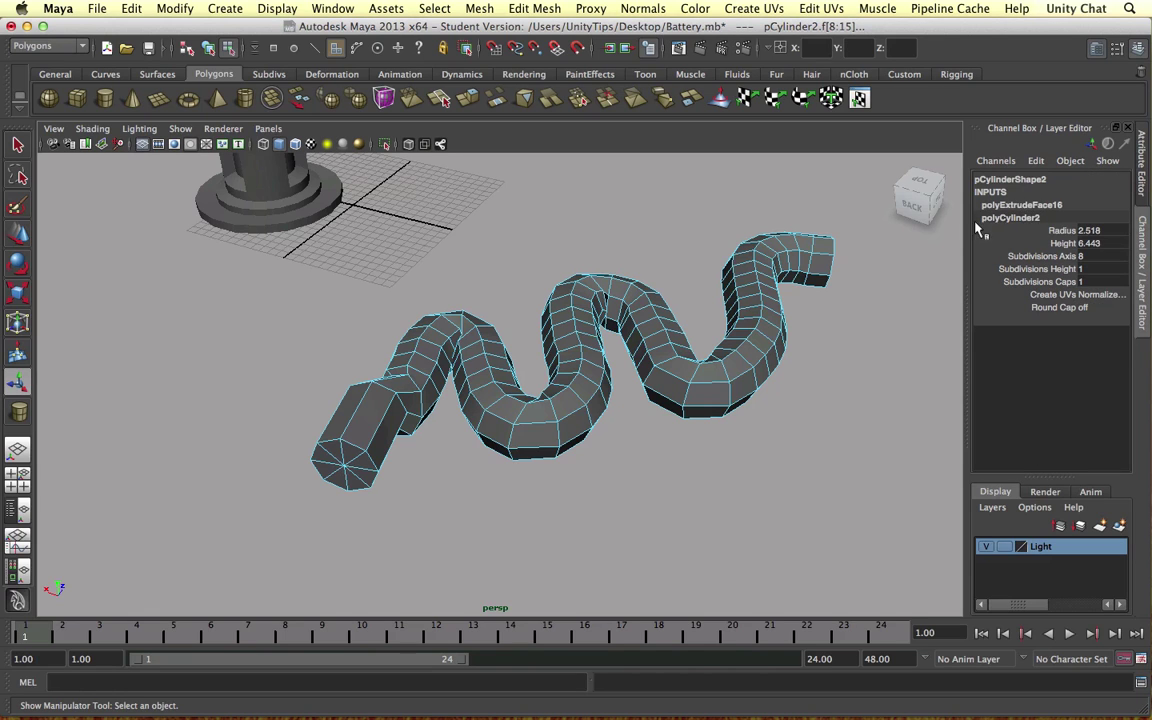
left_click(1076, 231)
middle_click_drag(759, 307, 740, 310)
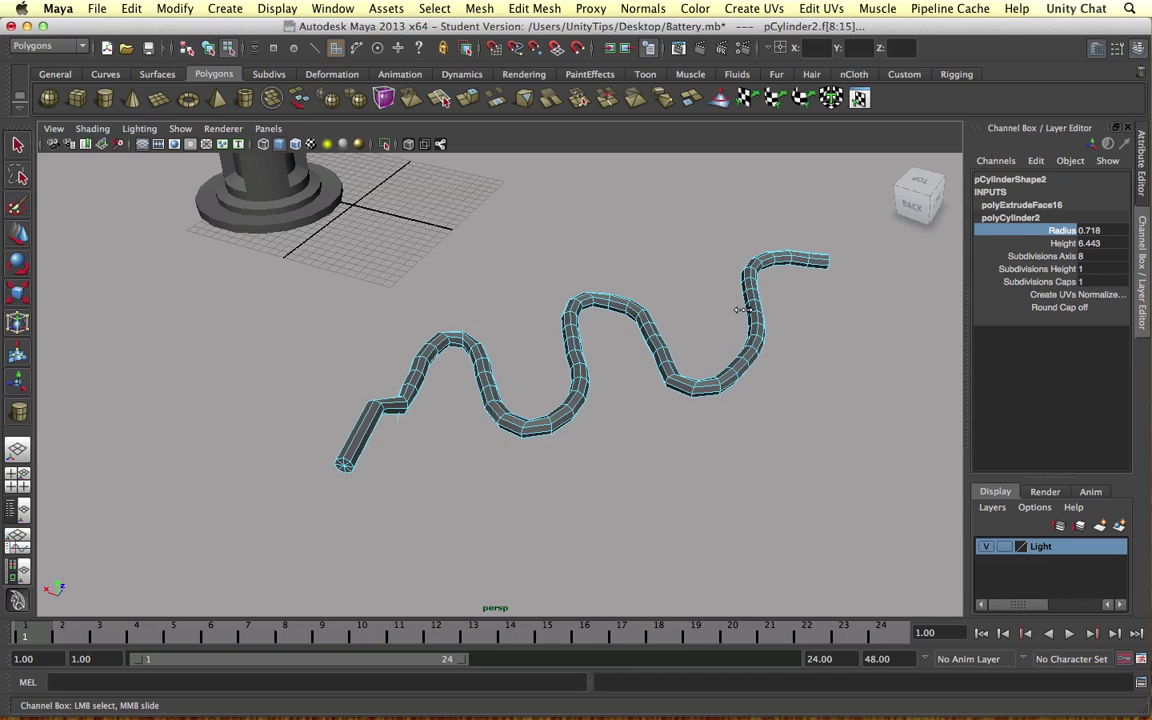
- Select the vertices where the cylinder meets the extruded tube and rotate that ring to straighten the joint
right_click_drag(360, 424, 285, 382)
left_click_drag(368, 414, 388, 396)
key("w")
left_click(420, 451)
scroll(405, 385, "up", 4)
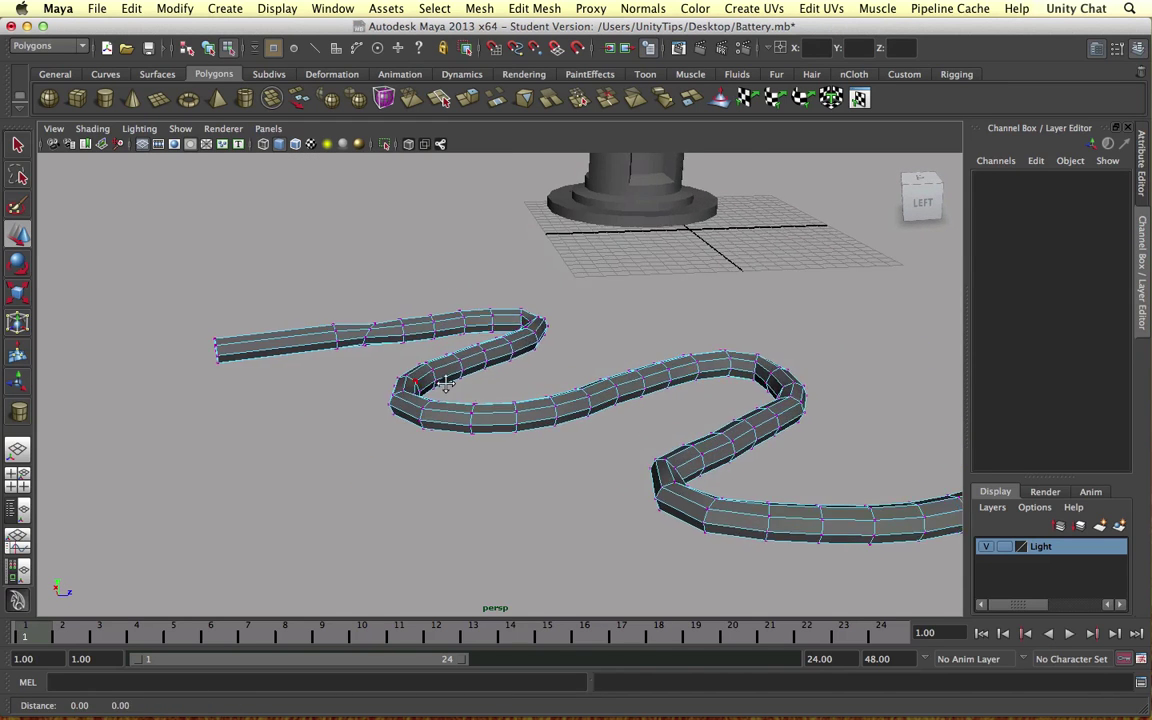
middle_click_drag(420, 380, 516, 412, "alt")
left_click_drag(428, 310, 468, 378)
key("e")
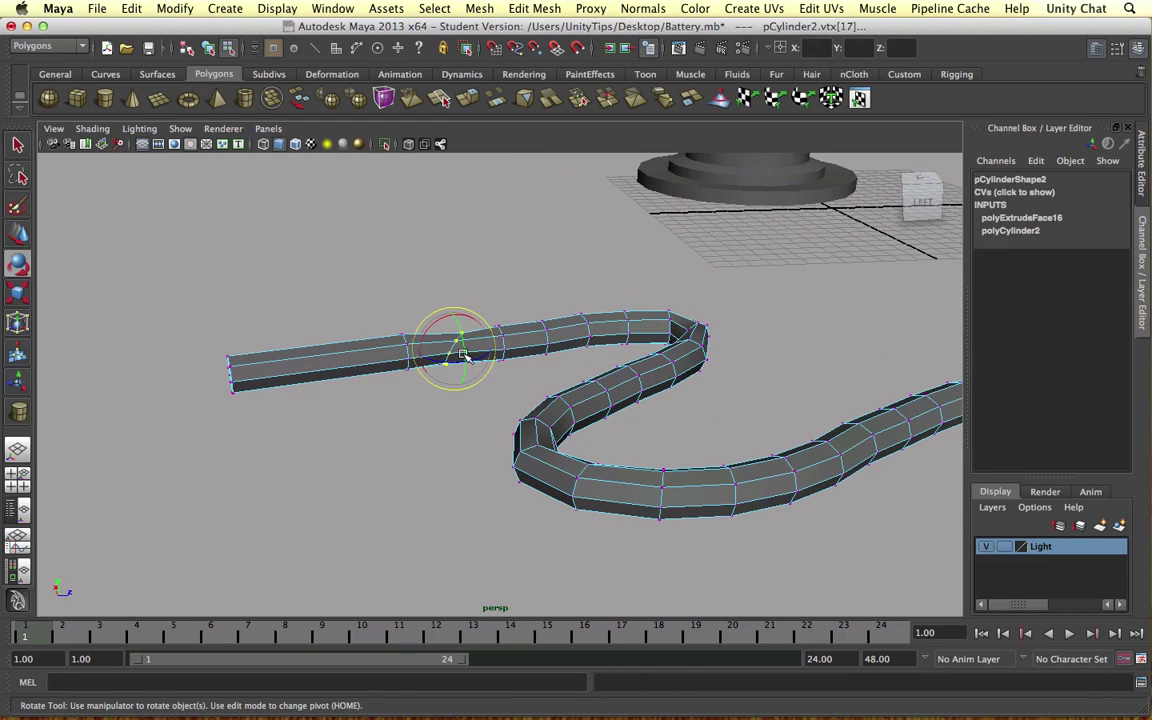
left_click_drag(437, 329, 400, 320)
- Shift the vertices of the original cylinder section sideways to line it up with the extruded tube
key("w")
left_click_drag(206, 298, 442, 470)
left_click_drag(312, 368, 306, 341)
left_click(279, 358)
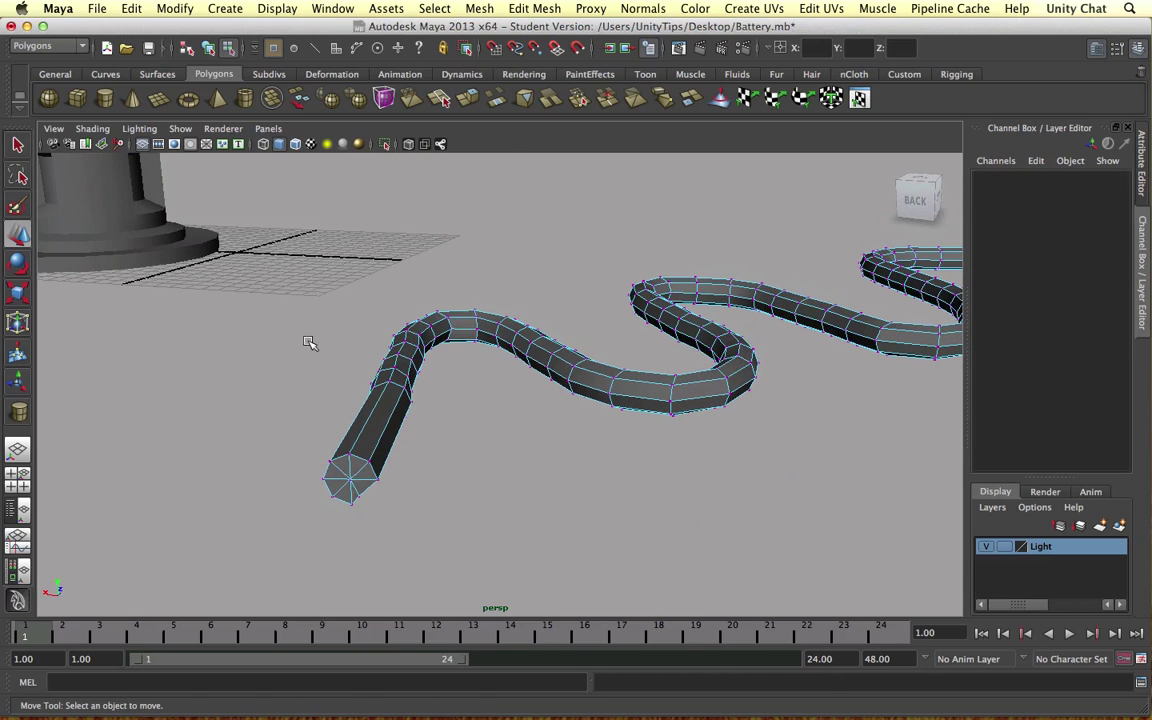
key("ctrl+z")
key("ctrl+z")
left_click(358, 495, "shift")
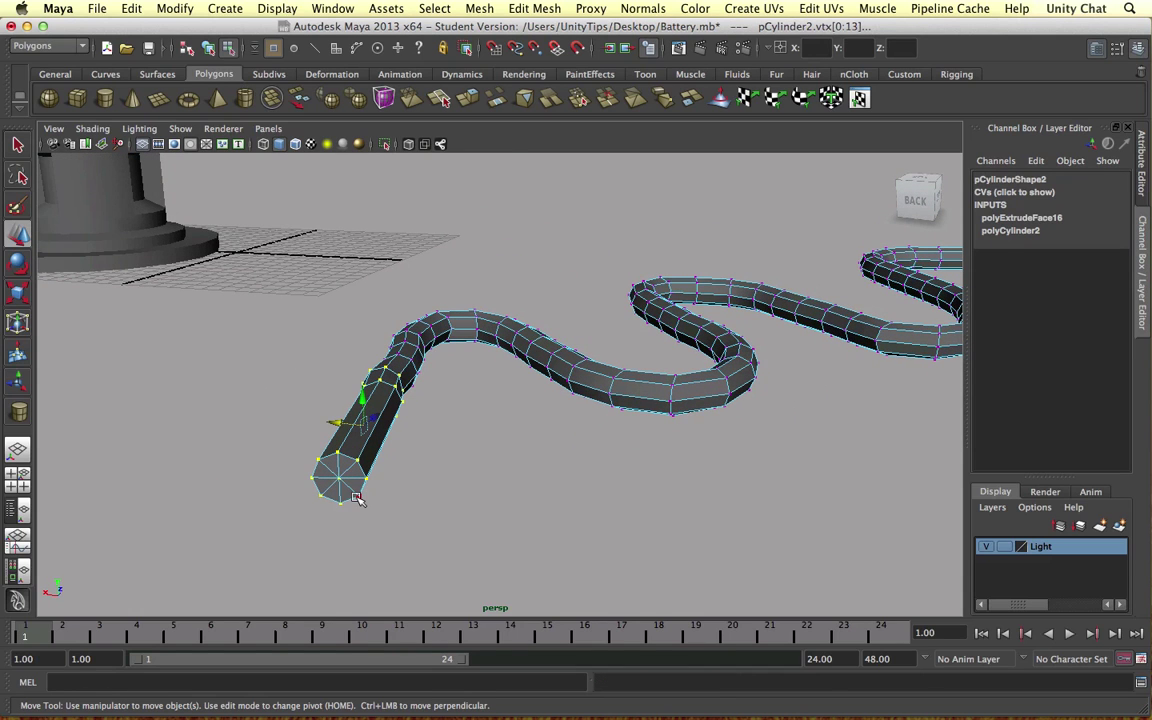
left_click(338, 417)
key("ctrl+z")
left_click_drag(332, 421, 341, 423)
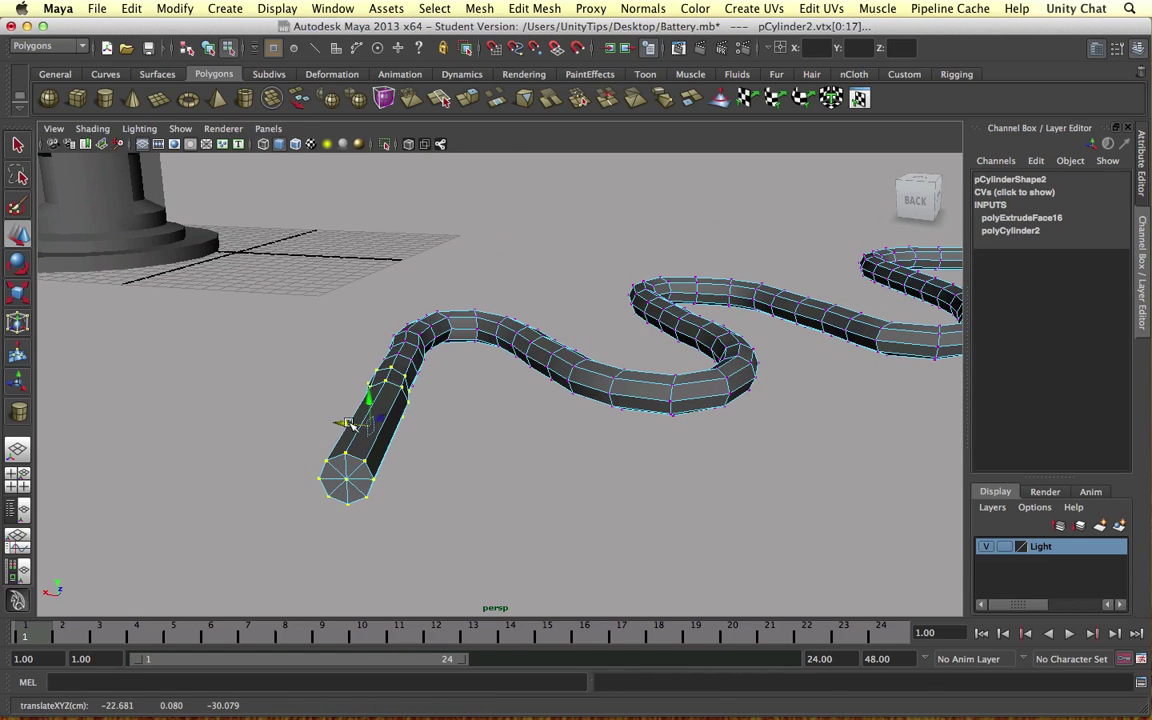
left_click(445, 412)
- Return to object selection and move the tube along X toward the battery building, to about X -7.585
left_click_drag(447, 412, 419, 427, "alt")
scroll(530, 419, "down", 10)
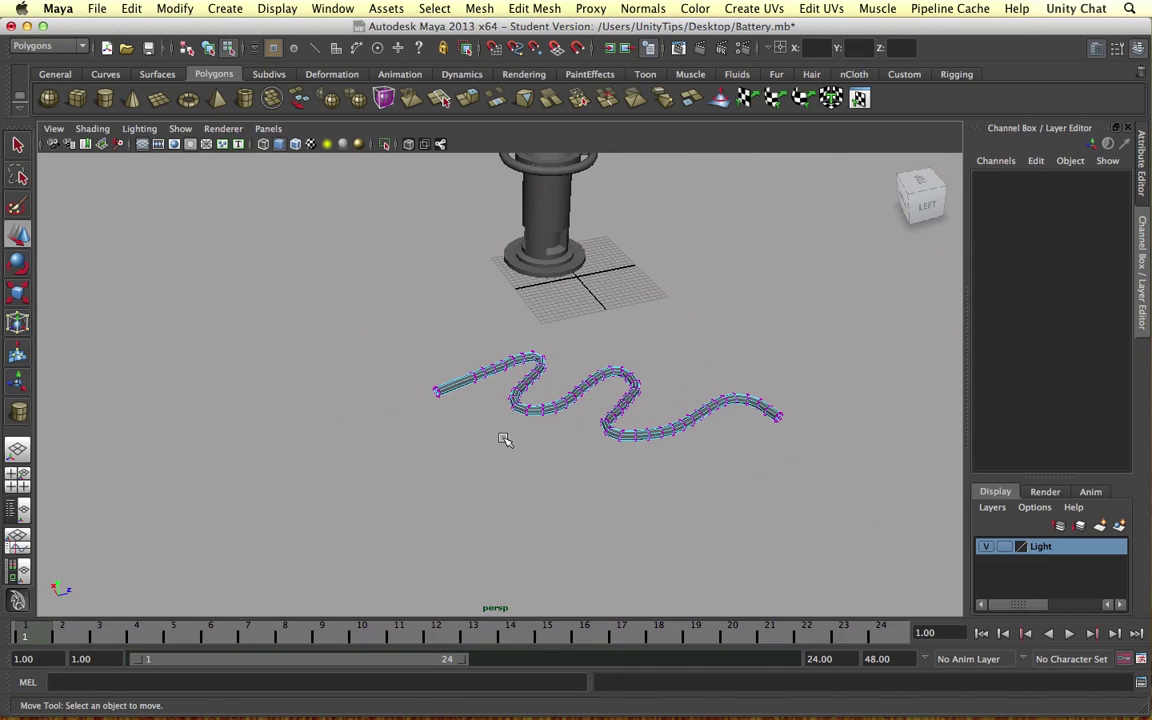
scroll(503, 420, "up", 4)
left_click_drag(540, 408, 540, 393, "alt")
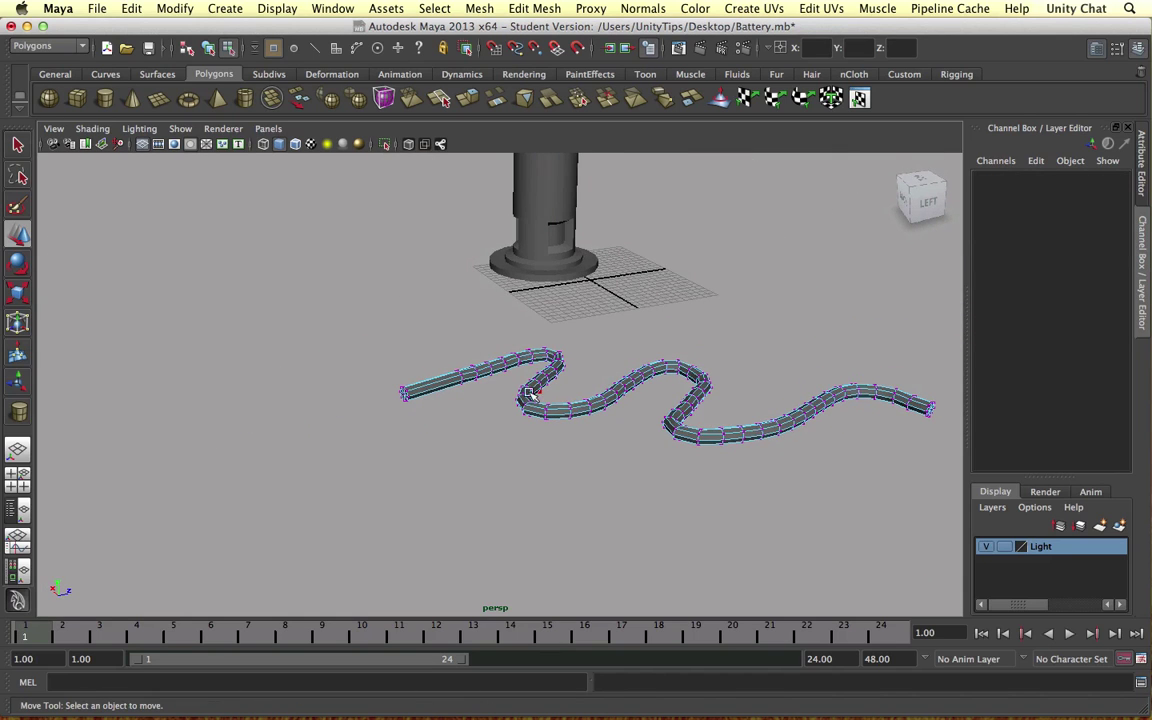
right_click_drag(482, 362, 519, 353)
left_click(453, 379)
left_click_drag(453, 380, 557, 389, "alt")
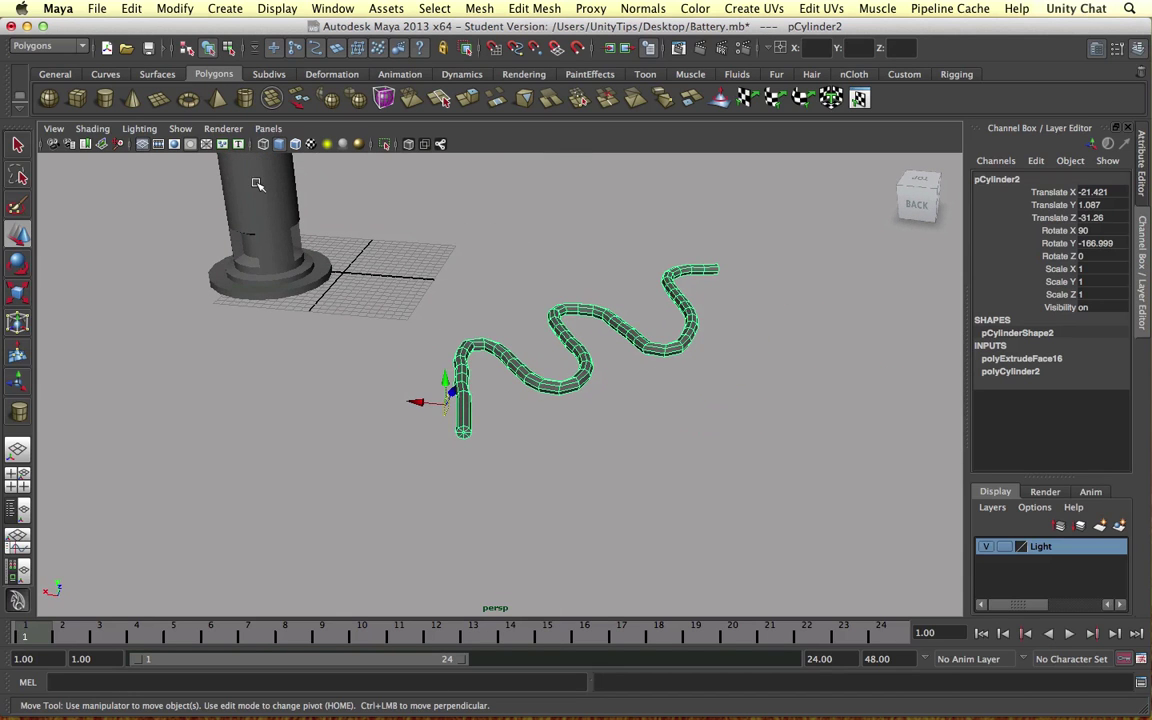
left_click_drag(420, 401, 322, 382)
- Fit the tube's end into the opening at the building's base, at about X 12.736, Y 5.804, Z 1.799
left_click(308, 270, "shift")
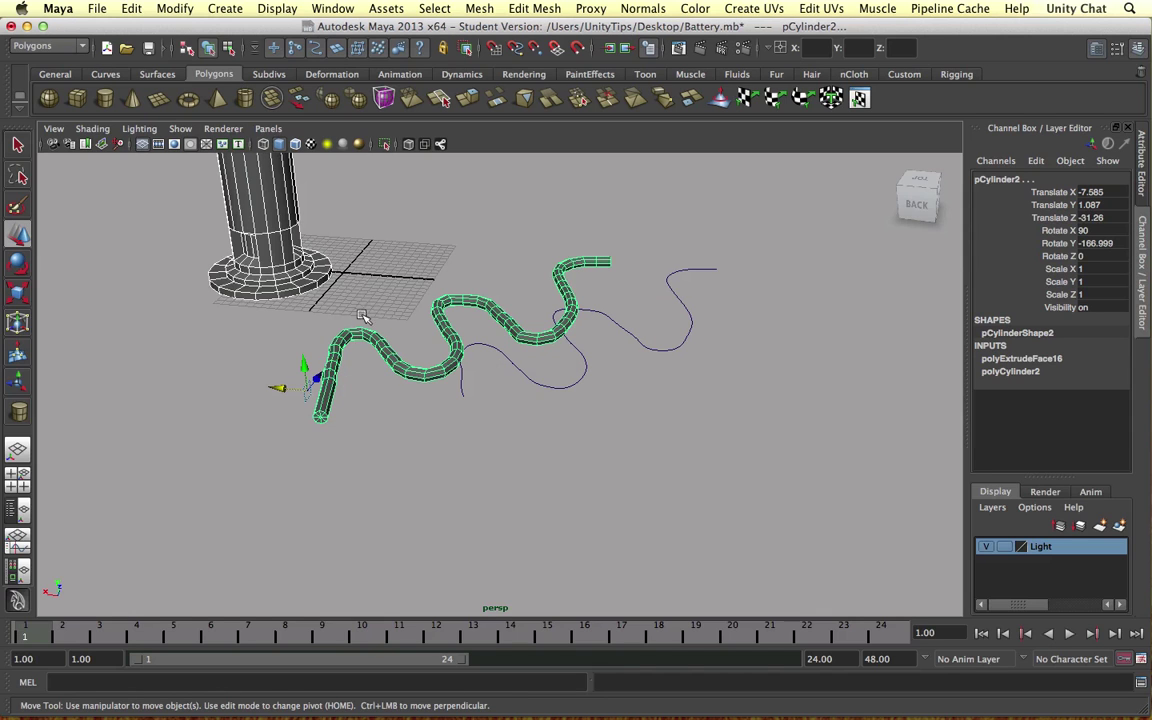
left_click(352, 334)
left_click_drag(319, 376, 292, 282)
middle_click_drag(538, 274, 443, 291, "alt")
left_click_drag(443, 290, 873, 387, "alt")
left_click_drag(873, 387, 774, 464, "alt")
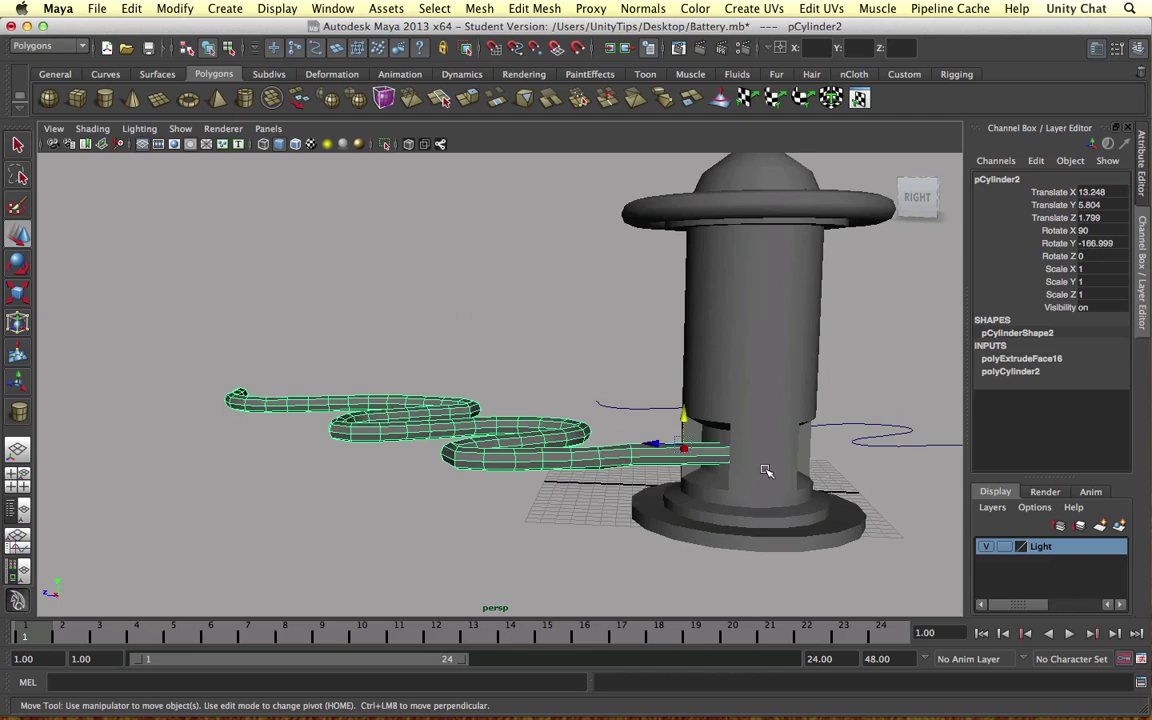
left_click_drag(694, 468, 828, 452, "alt")
left_click_drag(905, 418, 899, 428)
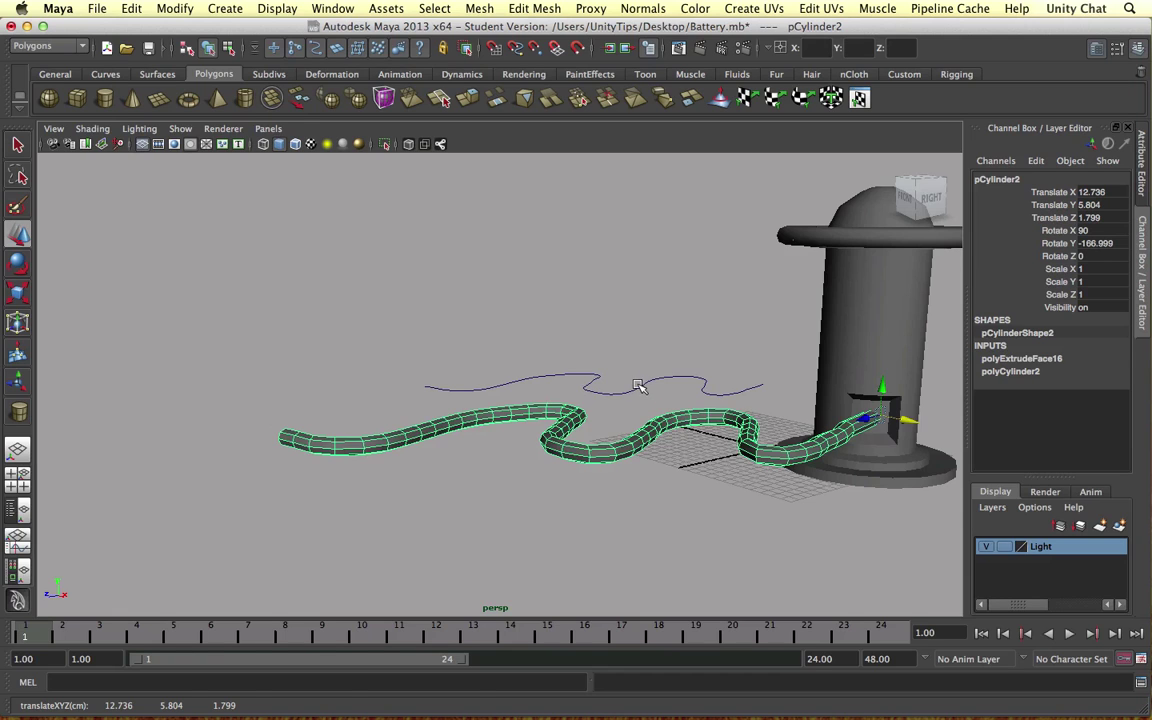
- Select the curve's edit points 7 to 38 and lower them so the tube drops toward the ground
left_click(639, 386)
right_click_drag(640, 388, 625, 427)
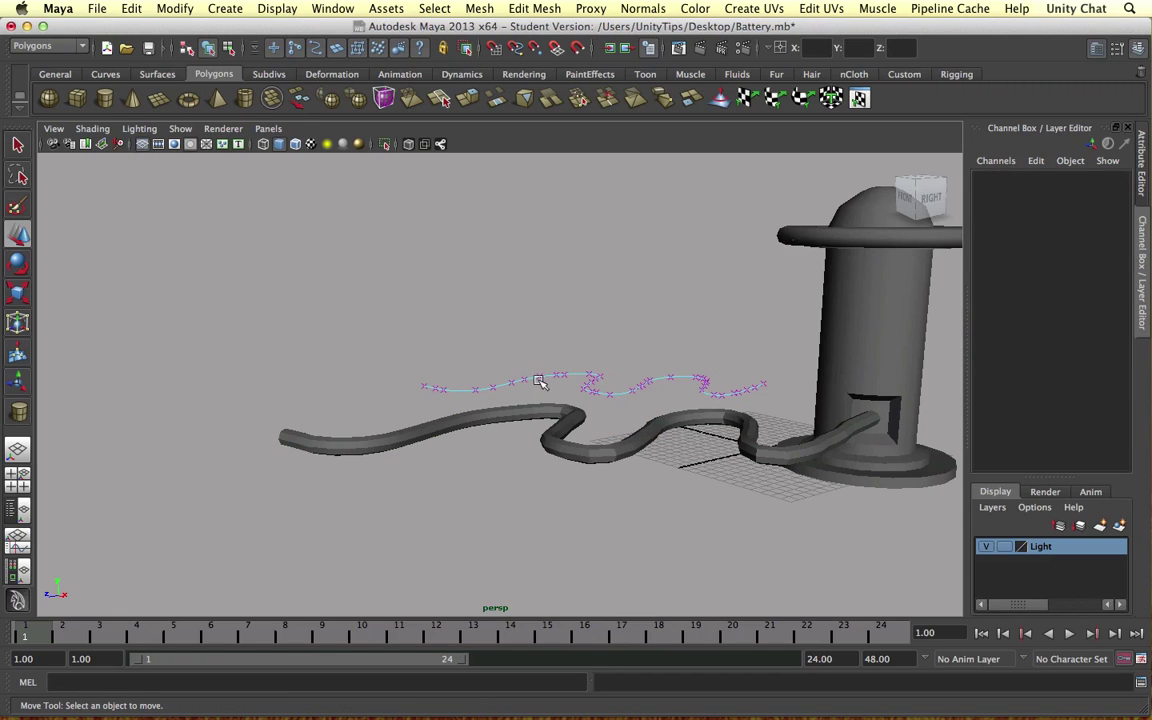
left_click_drag(707, 405, 713, 408)
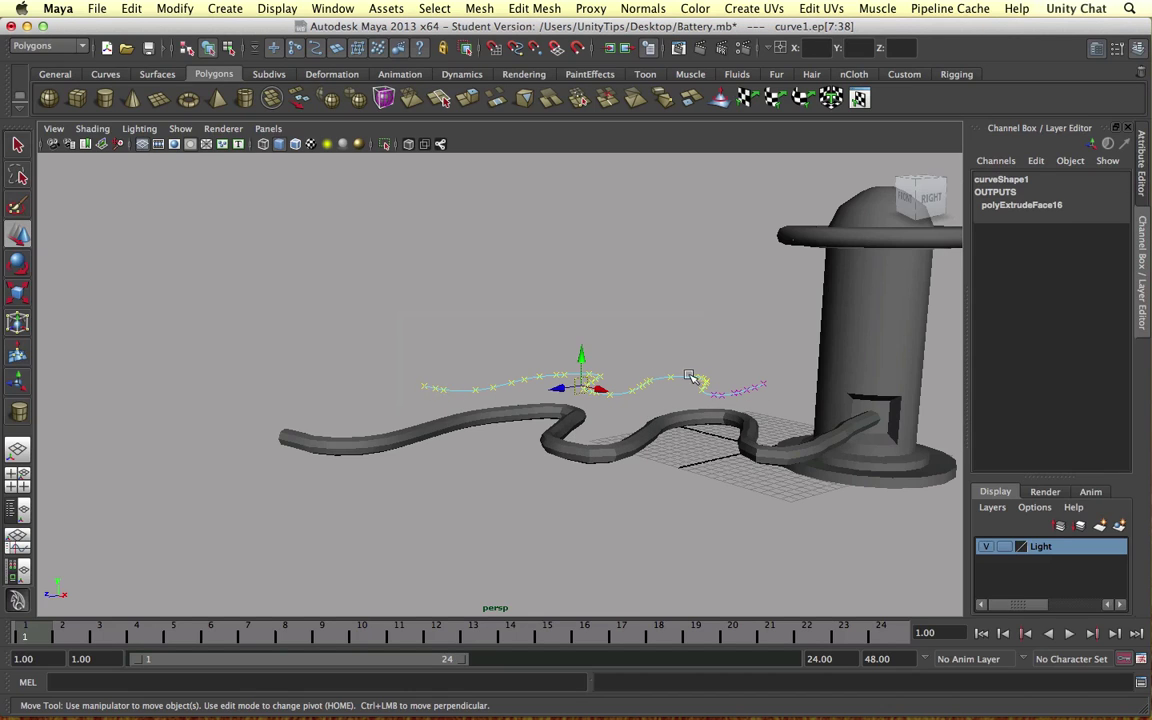
left_click_drag(580, 354, 586, 381)
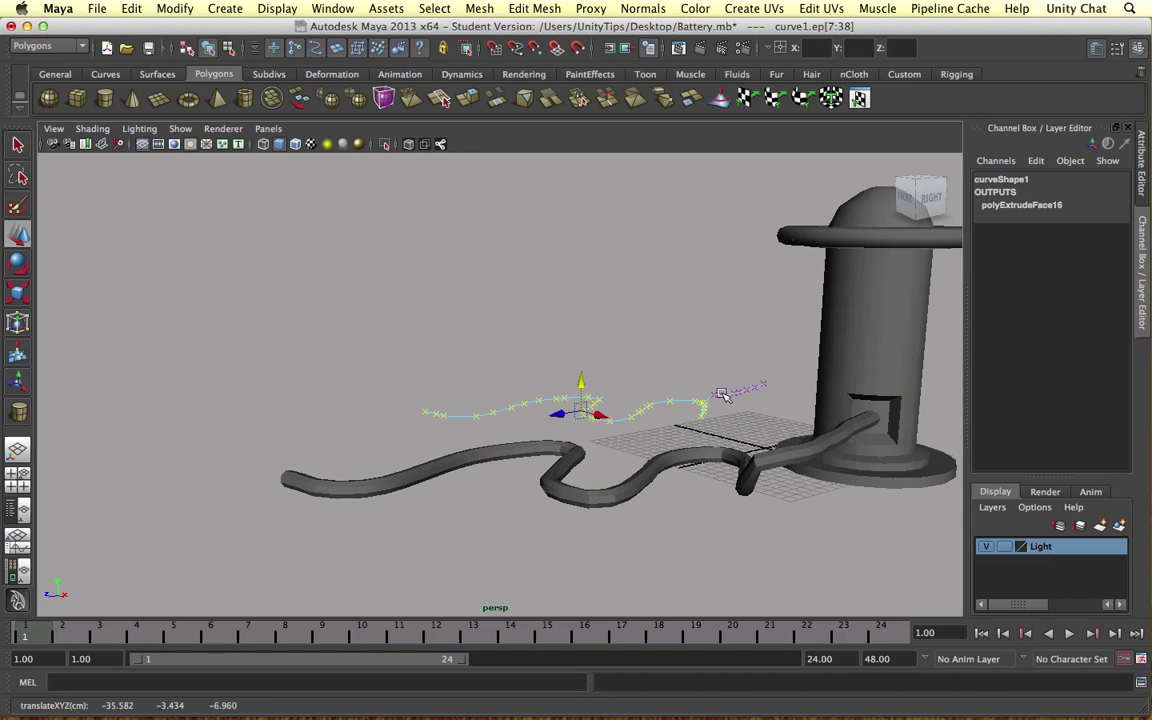
- Adjust the single edit point at the kink in the curve to smooth the tube's drop
middle_click_drag(745, 403, 677, 404, "alt")
scroll(677, 424, "up", 5)
left_click_drag(678, 425, 712, 424, "alt")
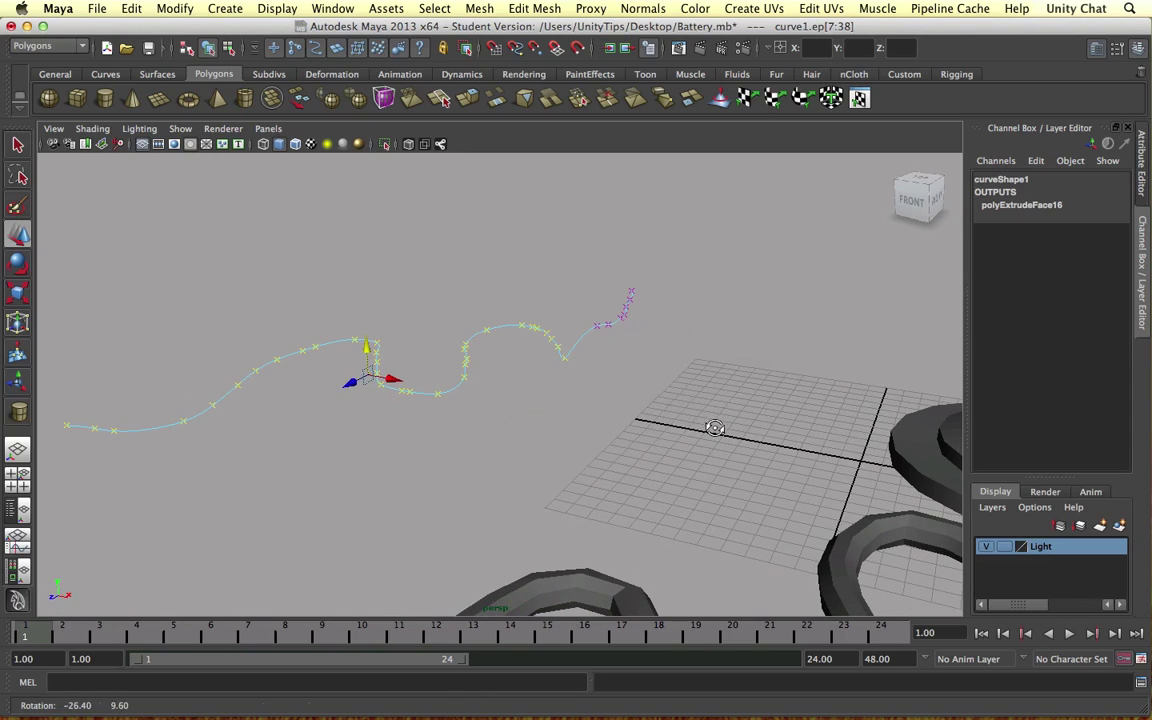
mouse_move(616, 340)
left_mouse_down()
mouse_move(604, 312)
mouse_move(603, 343)
mouse_move(598, 311)
mouse_move(610, 347)
mouse_move(600, 348)
mouse_move(612, 353)
left_mouse_up()
left_click(580, 315)
right_click_drag(612, 353, 440, 326, "alt")
left_click_drag(440, 326, 735, 265, "alt")
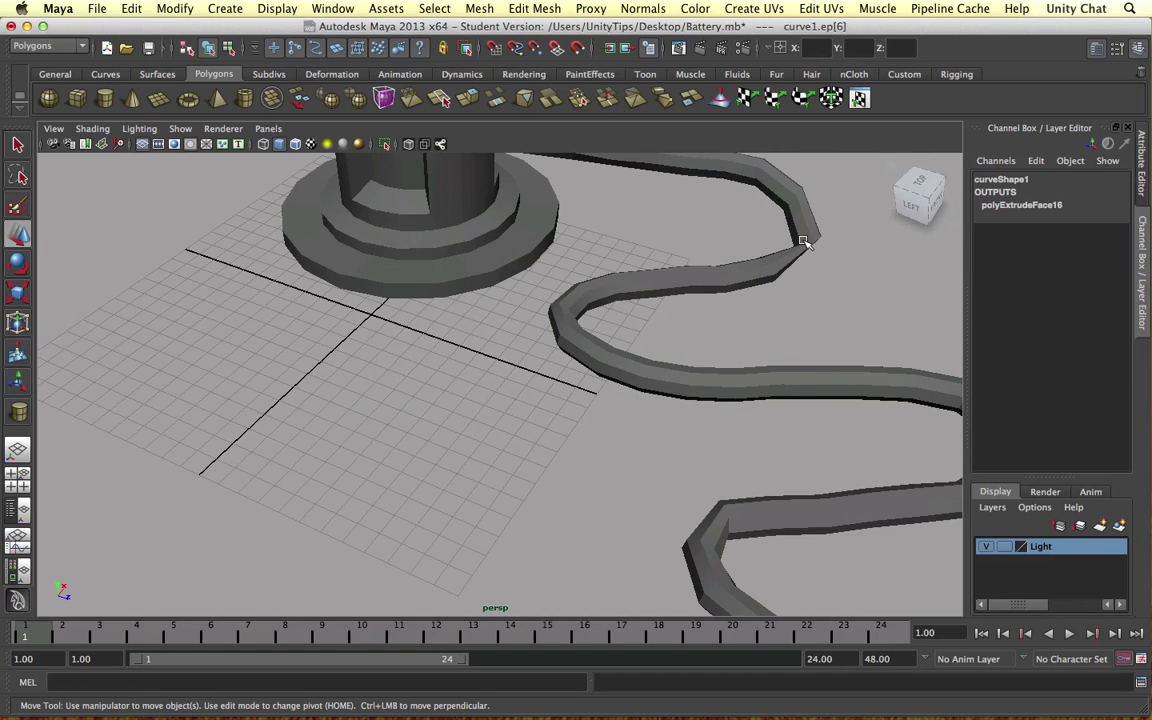
- Set the tube's extrusion divisions to 75
left_click(803, 242)
right_click_drag(803, 242, 780, 299, "alt")
left_click_drag(340, 414, 476, 394, "alt")
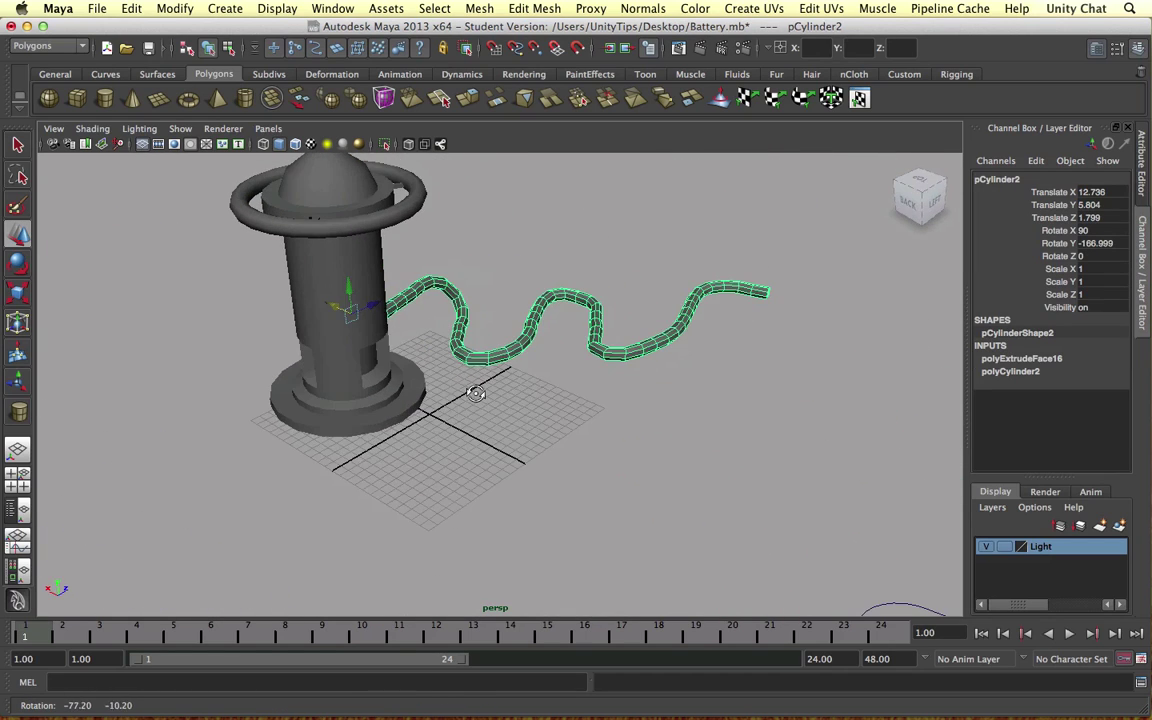
left_click(1036, 365)
scroll(1038, 375, "down", 5)
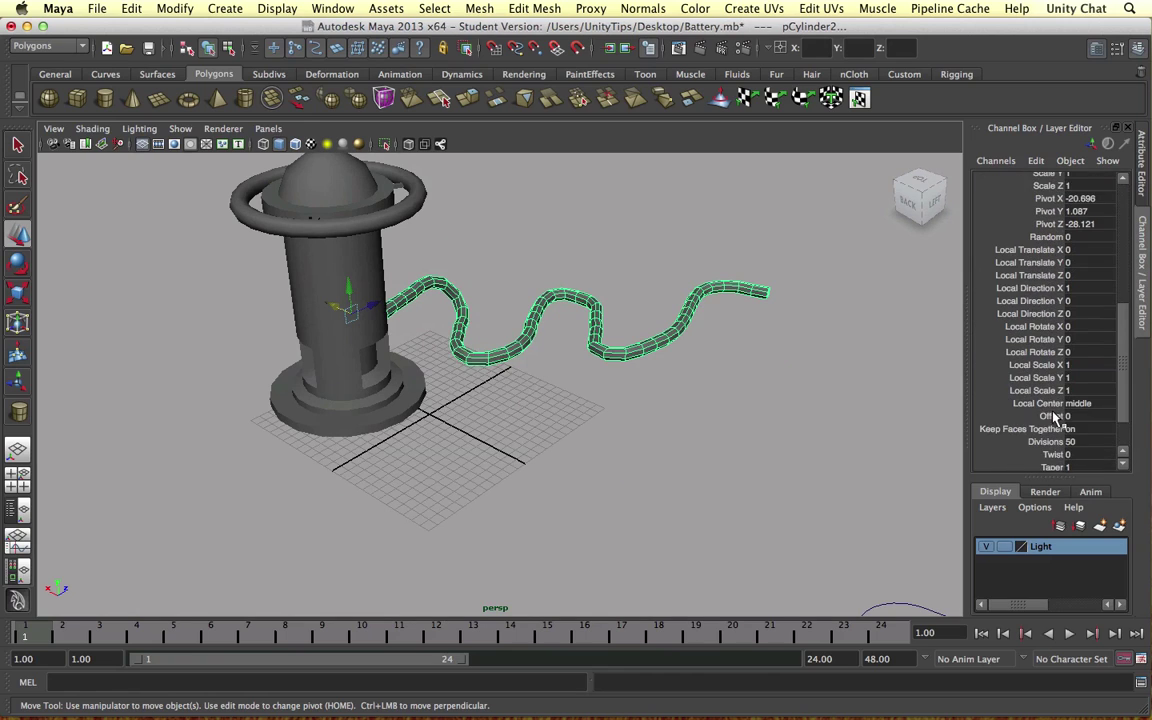
left_click(1040, 388)
middle_click_drag(780, 366, 710, 366)
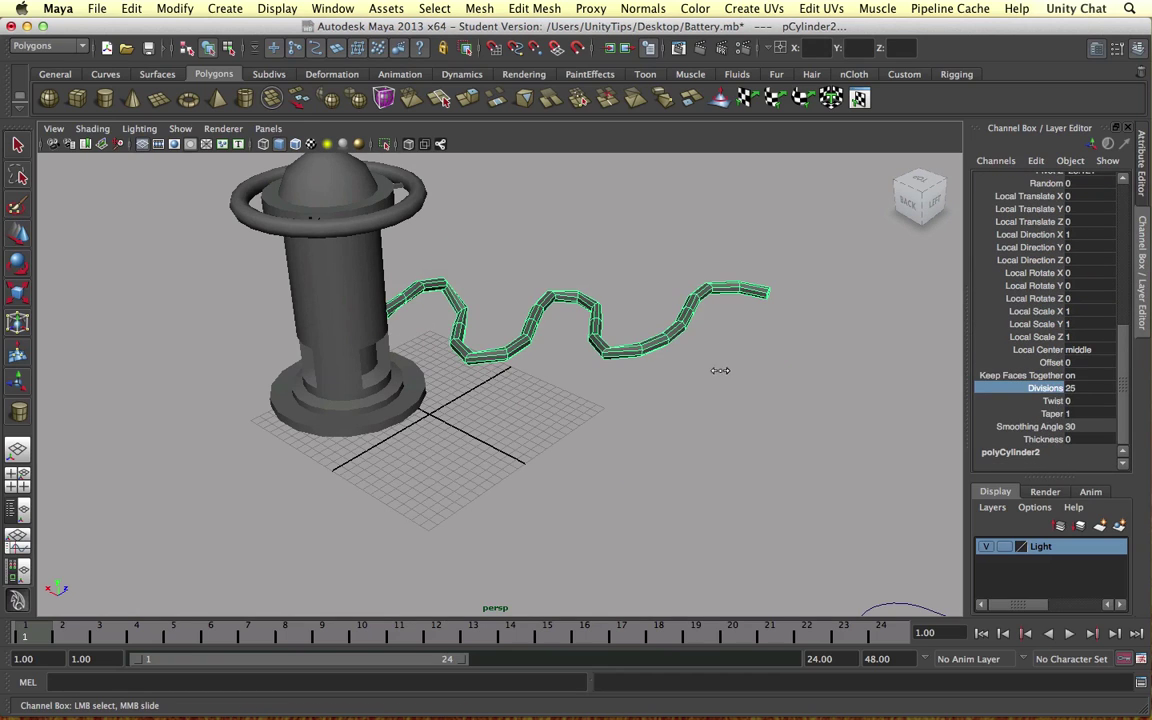
left_click(1090, 387)
type("75")
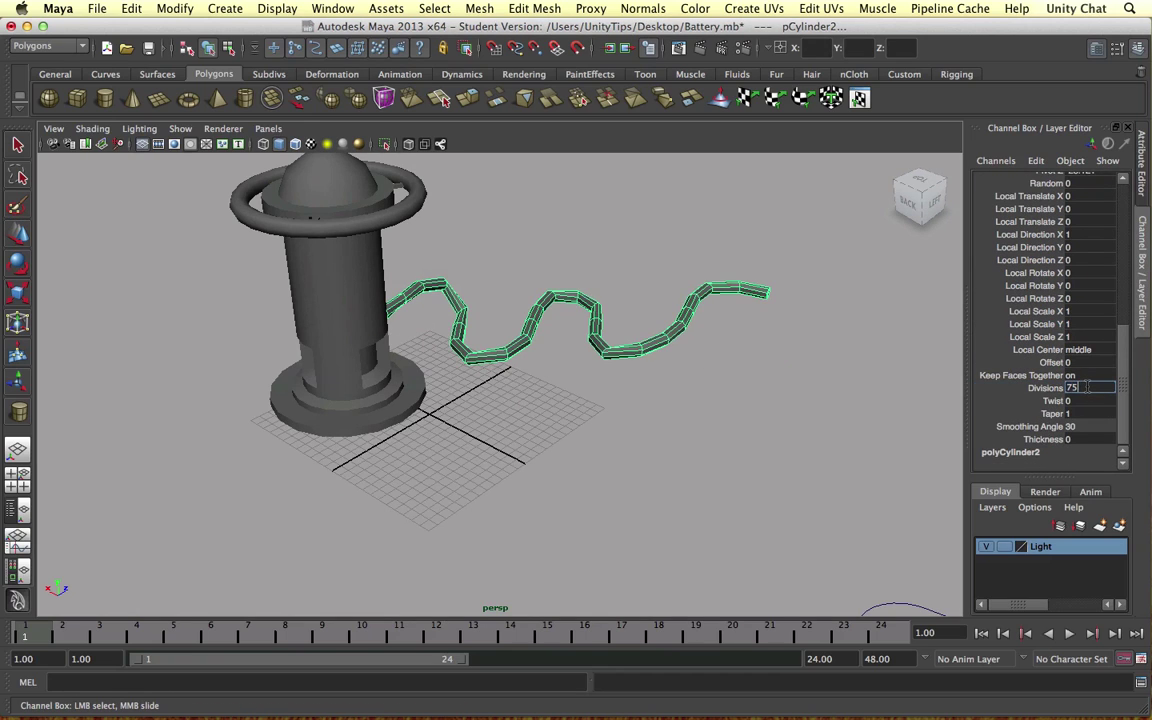
key("Return")
- Soften the edges of the tube for smooth shading and deselect it
left_click(720, 357)
left_click_drag(720, 357, 581, 320, "alt")
left_click(600, 343)
left_click(664, 8)
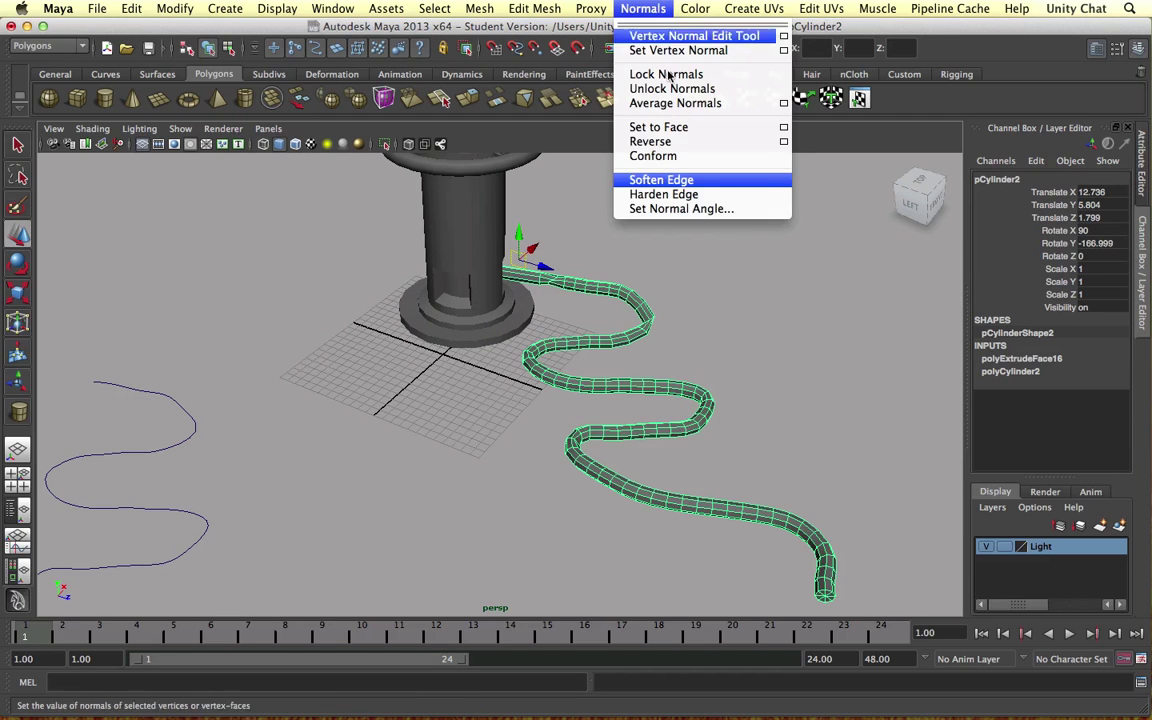
left_click(661, 179)
left_click(733, 309)
left_click_drag(495, 277, 599, 278, "alt")
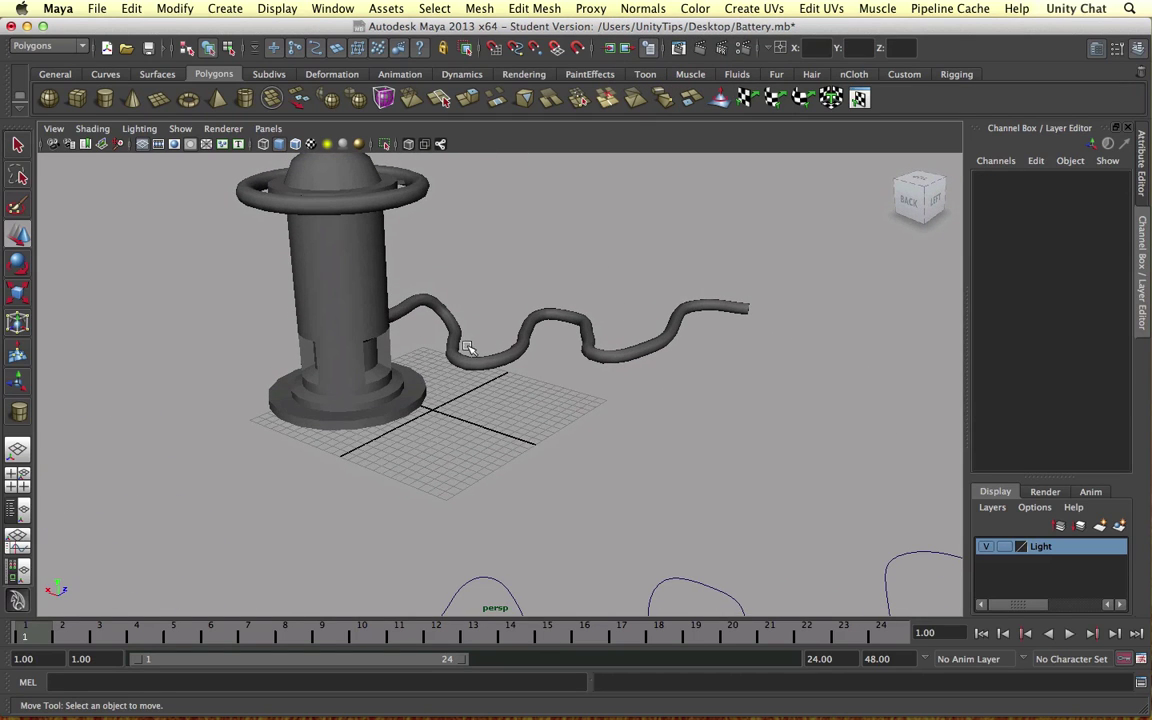
scroll(711, 405, "down", 5)
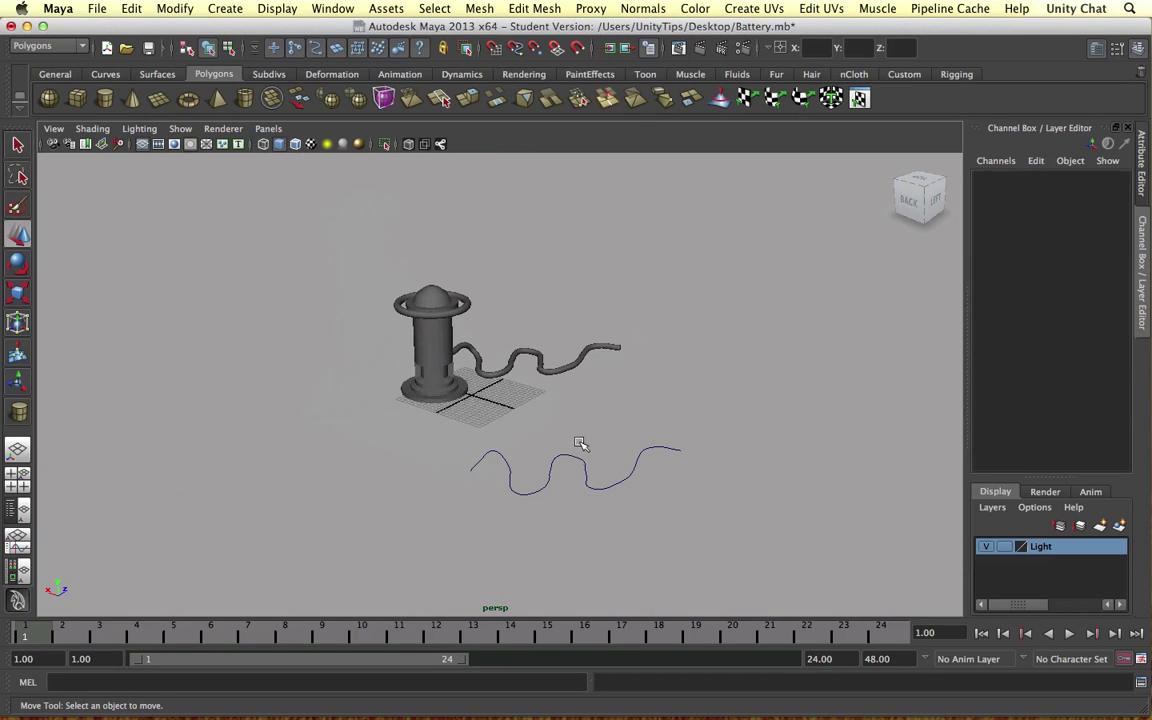
scroll(578, 394, "up", 5)
left_click_drag(581, 394, 504, 384, "alt")
scroll(578, 352, "up", 4)
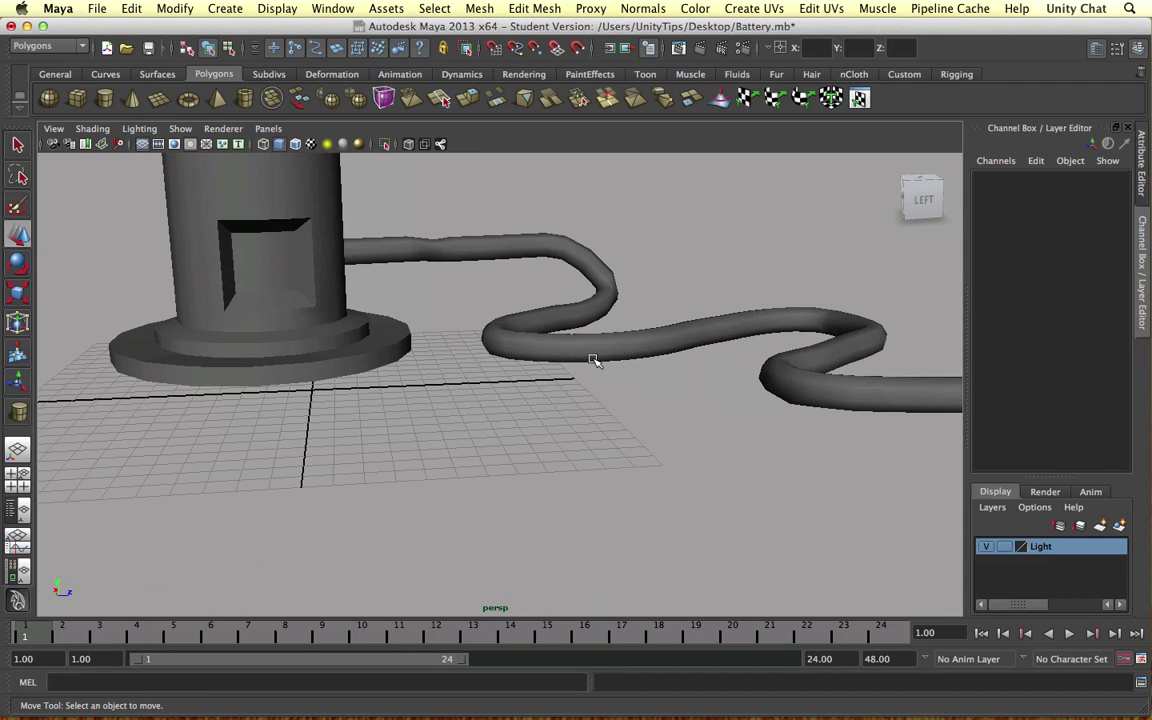
middle_click_drag(585, 320, 545, 340, "alt")
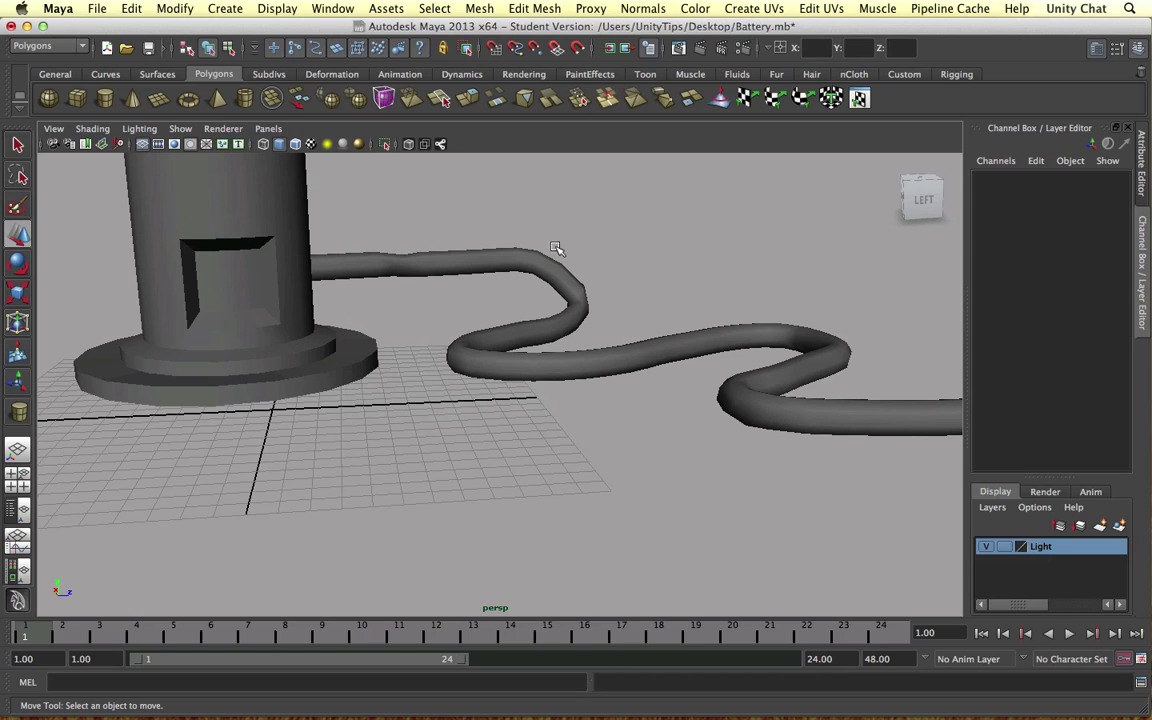
left_click(600, 355)
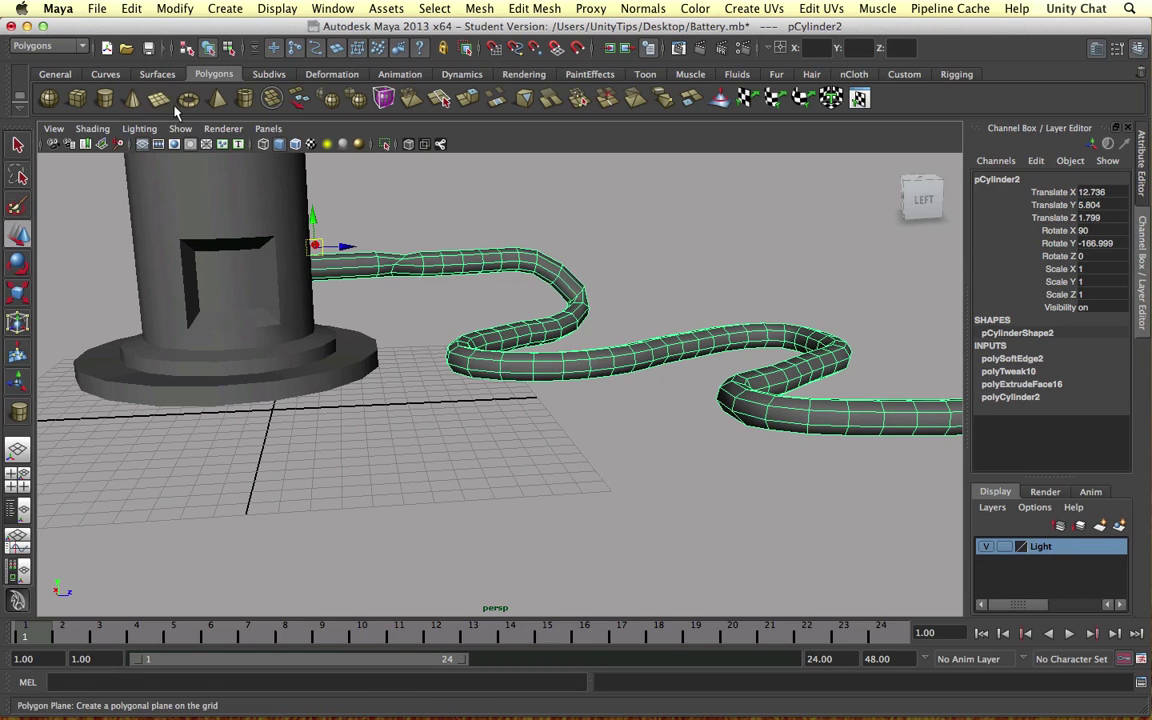
left_click(404, 355)
- Create a polygon torus on the grid beside the cable and set its Rotate X to 90
left_click(187, 99)
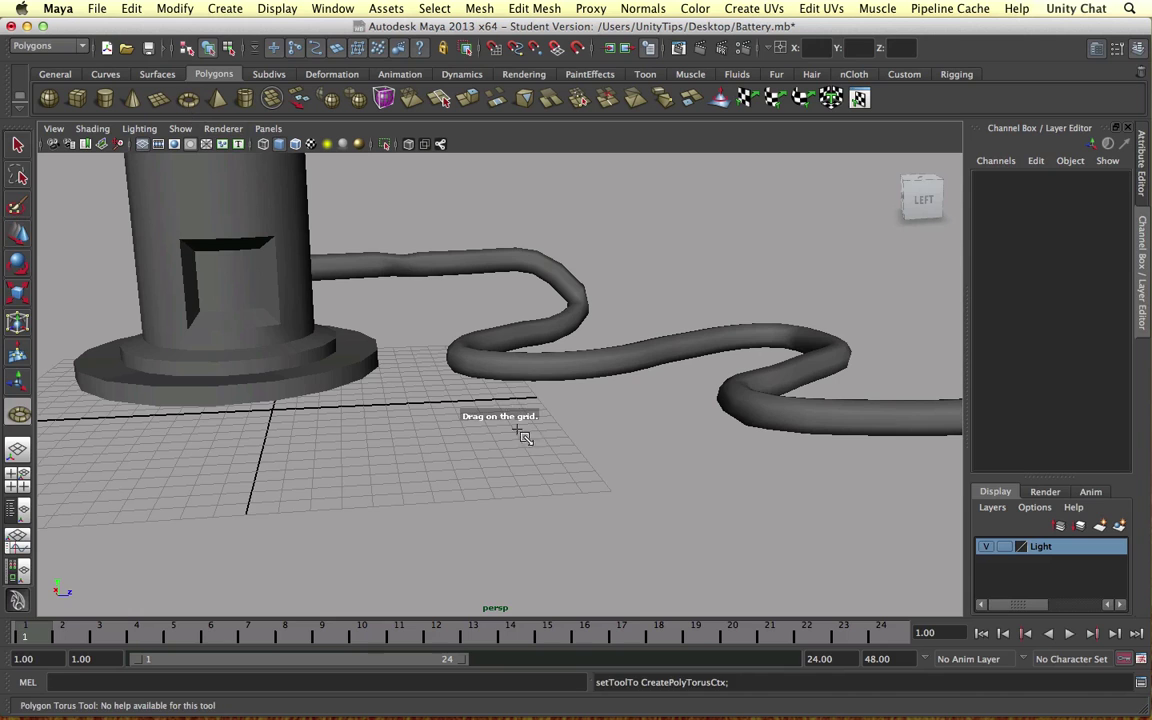
mouse_move(528, 462)
left_mouse_down()
mouse_move(493, 482)
mouse_move(512, 462)
left_mouse_up()
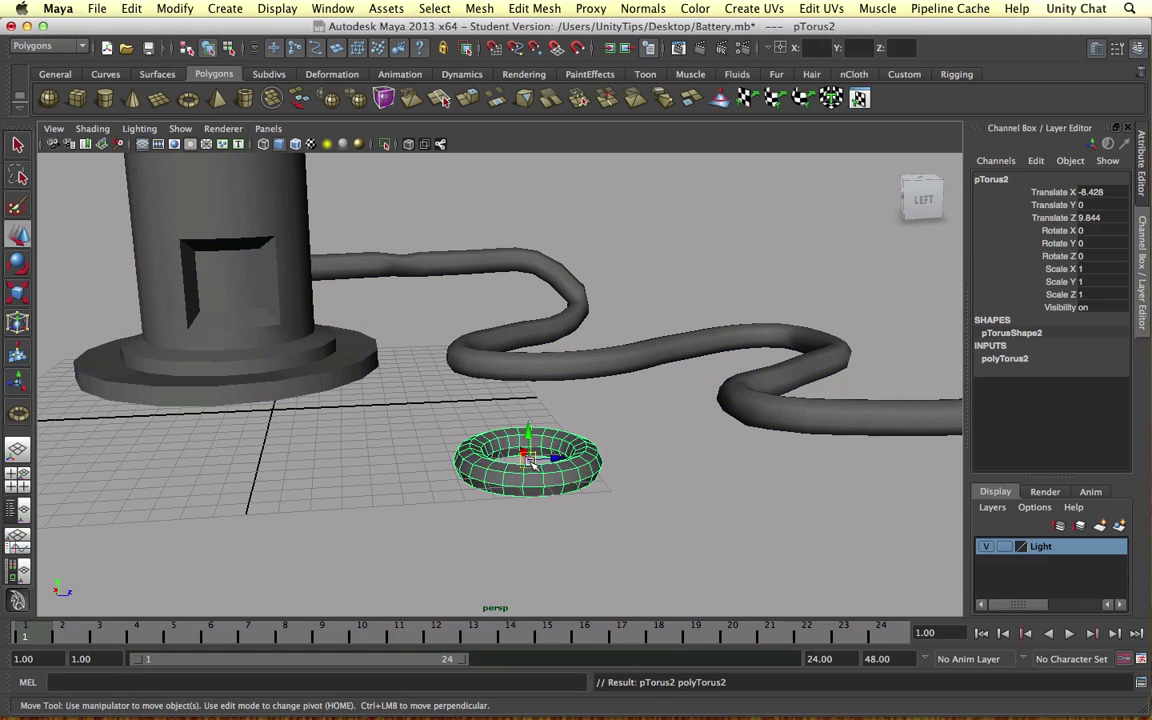
left_click(1094, 230)
key("Return")
left_click_drag(543, 365, 670, 388, "alt")
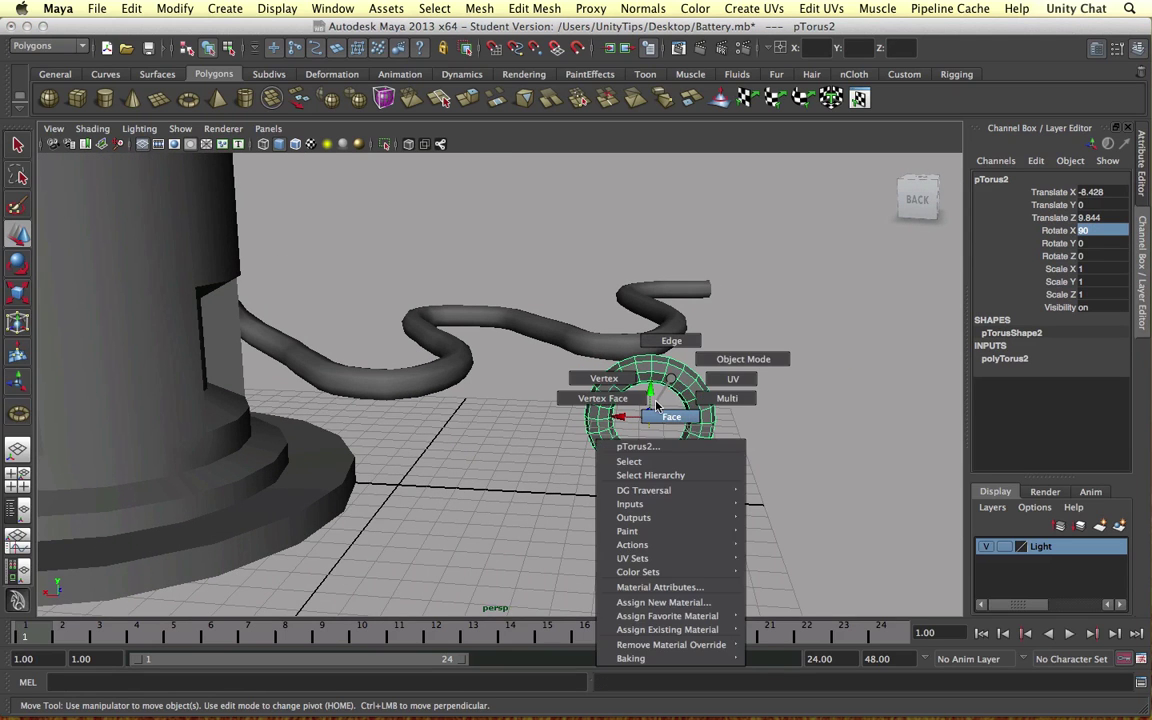
- Delete the faces of the torus's lower half to leave a half ring
right_click_drag(656, 405, 668, 414)
left_click_drag(778, 520, 624, 401)
key("Delete")
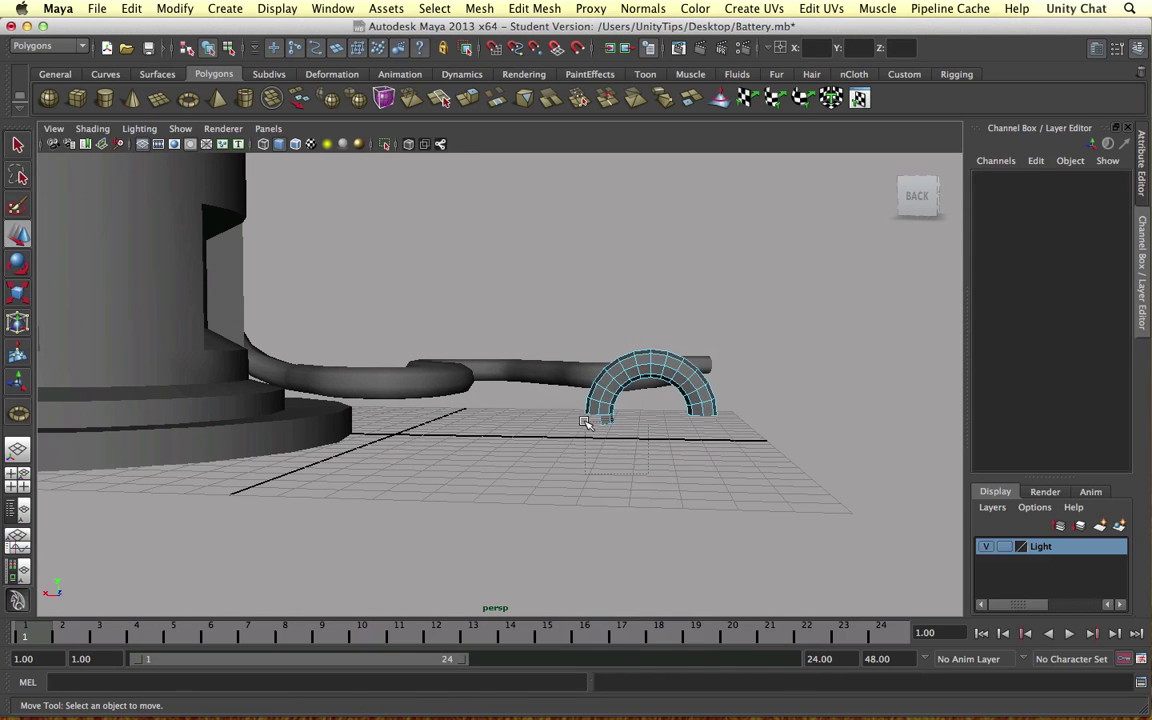
- Return the half ring to object mode and set its Rotate X to -90 so it opens upward
left_click_drag(586, 419, 660, 375, "alt")
right_click_drag(658, 374, 728, 352)
key("e")
left_click_drag(651, 425, 648, 499)
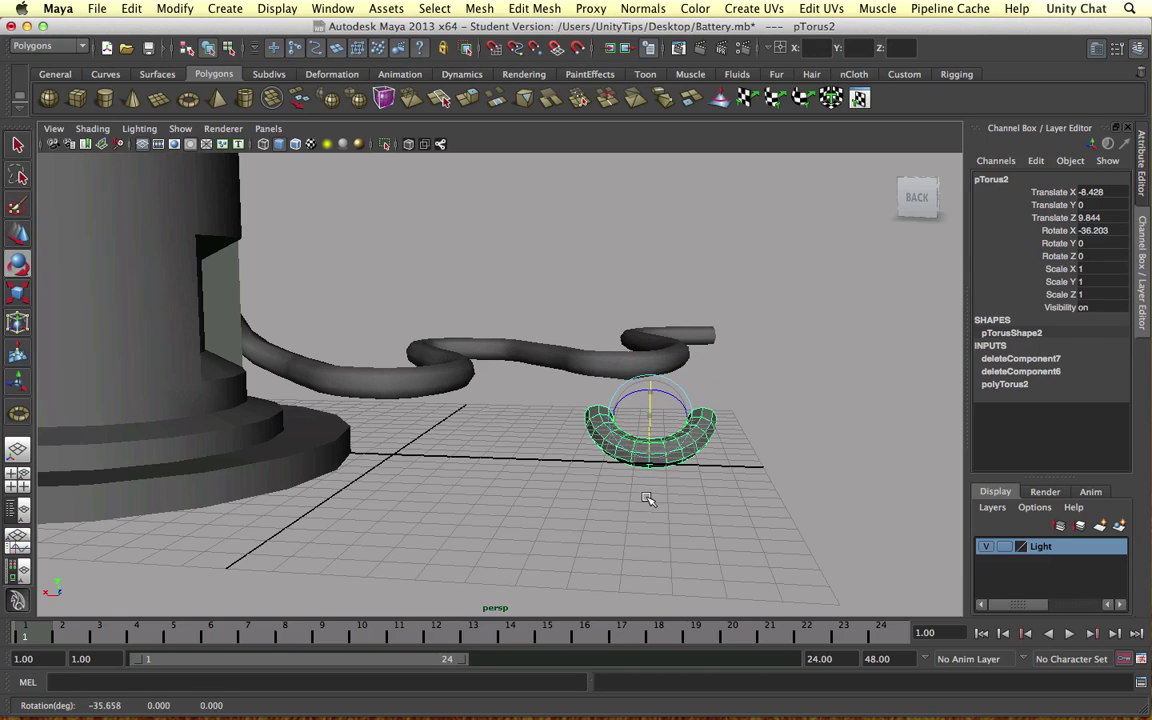
type("0")
key("Return")
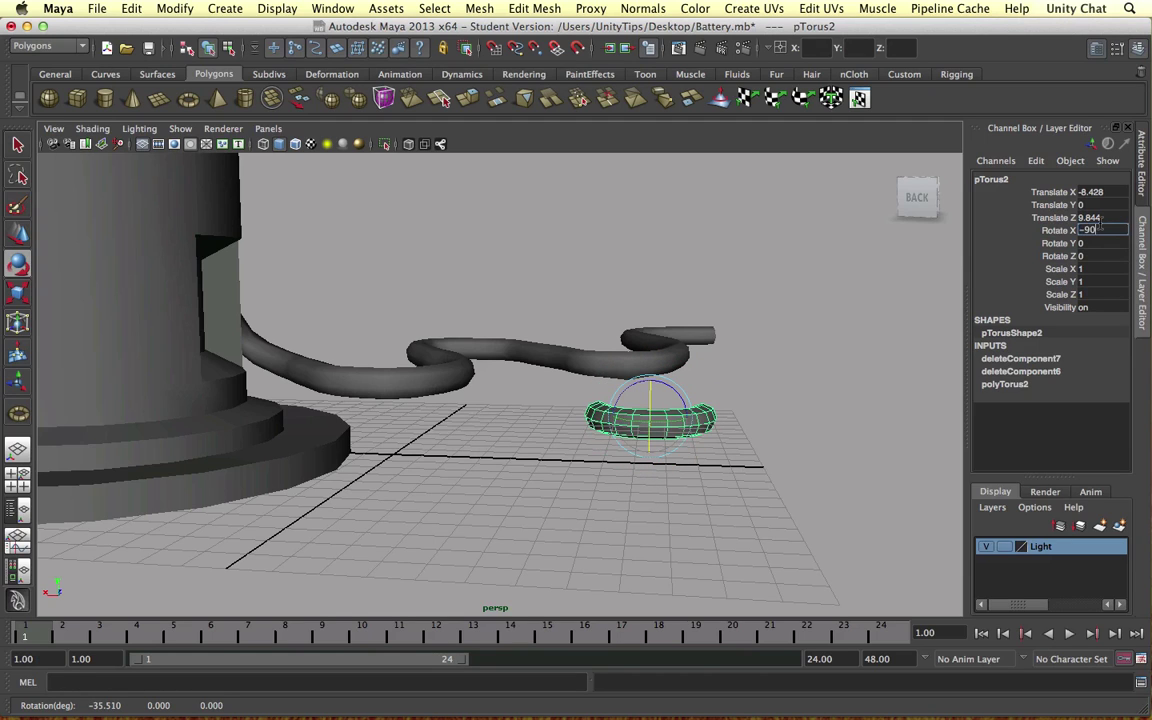
key("Return")
- Select the border edge loops at both open ends of the half ring and fill the holes
left_click_drag(682, 364, 599, 407, "alt")
left_click(599, 408)
scroll(599, 408, "up", 5)
middle_click_drag(619, 414, 604, 330, "alt")
left_click(607, 405)
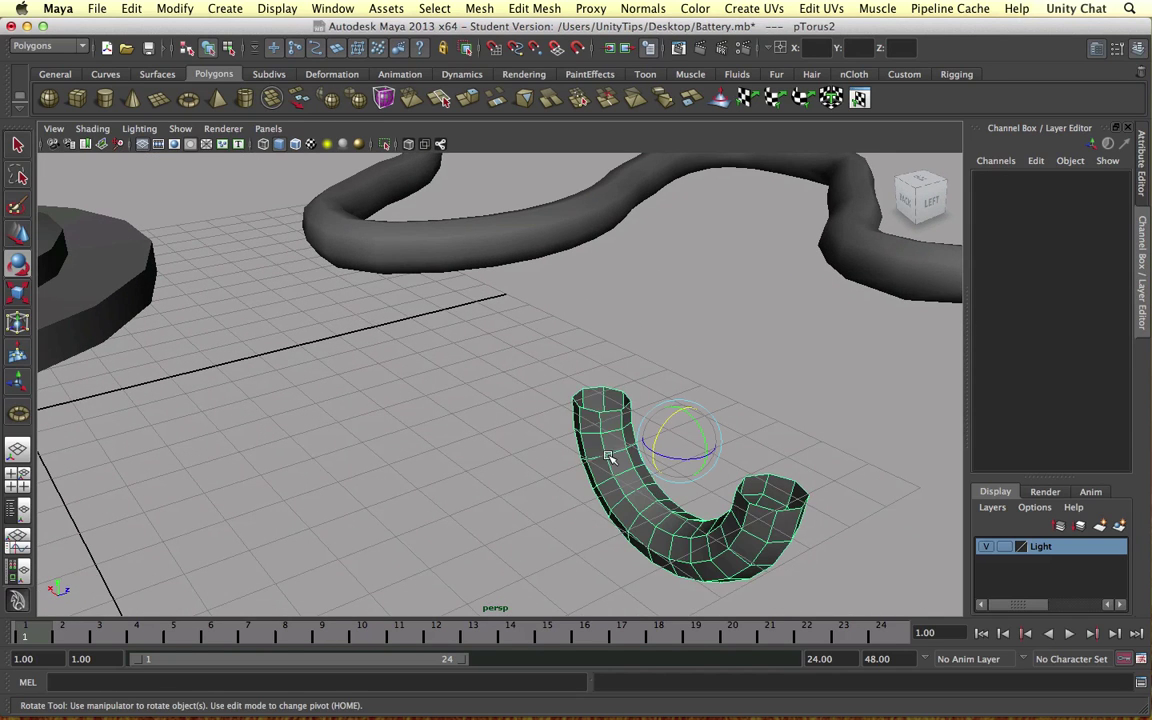
right_click(608, 415)
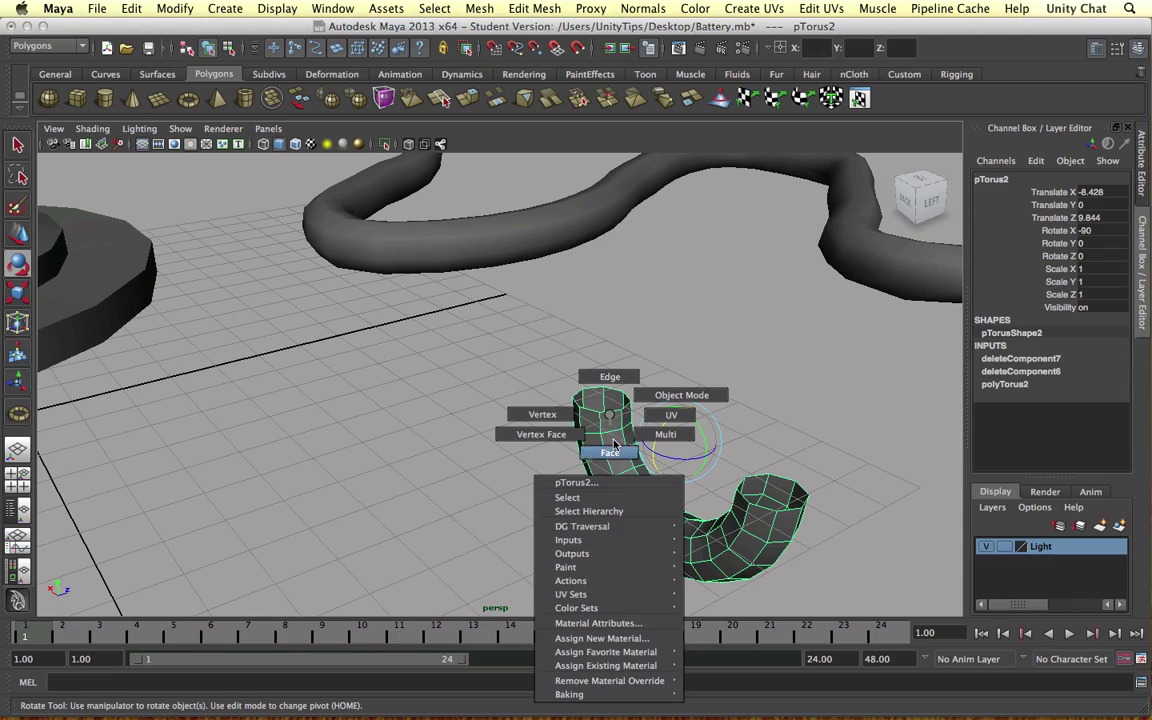
right_click_drag(613, 443, 611, 450)
right_click_drag(609, 405, 585, 397)
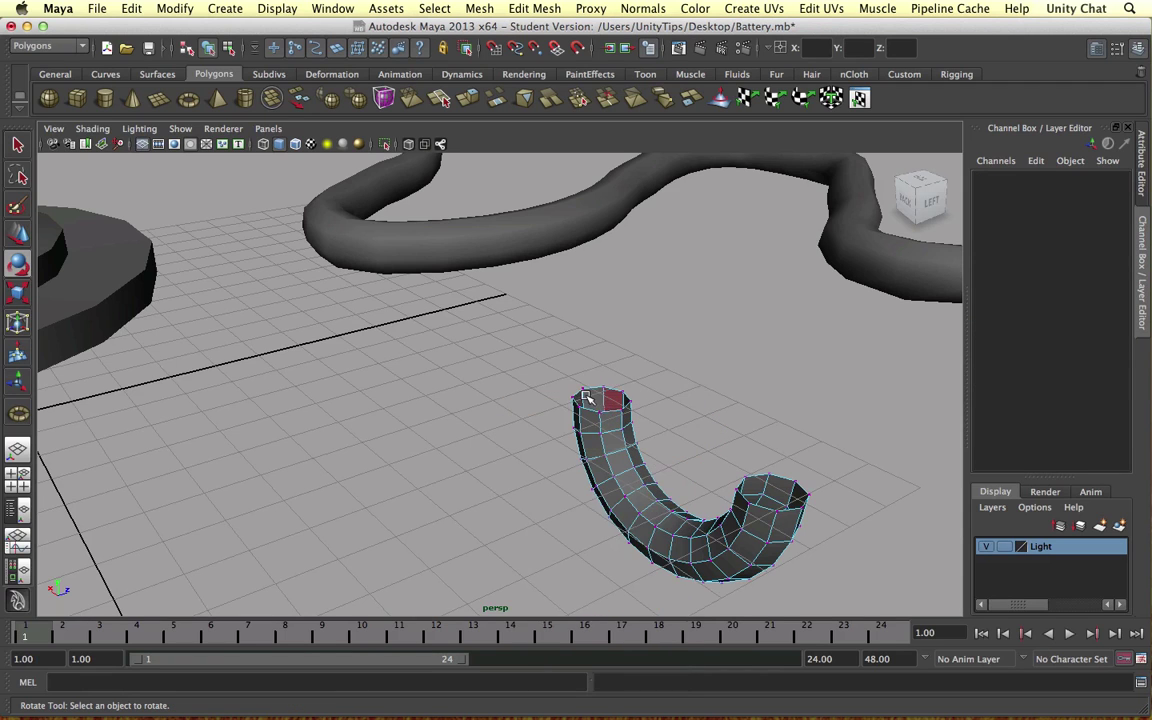
scroll(650, 400, "up", 3)
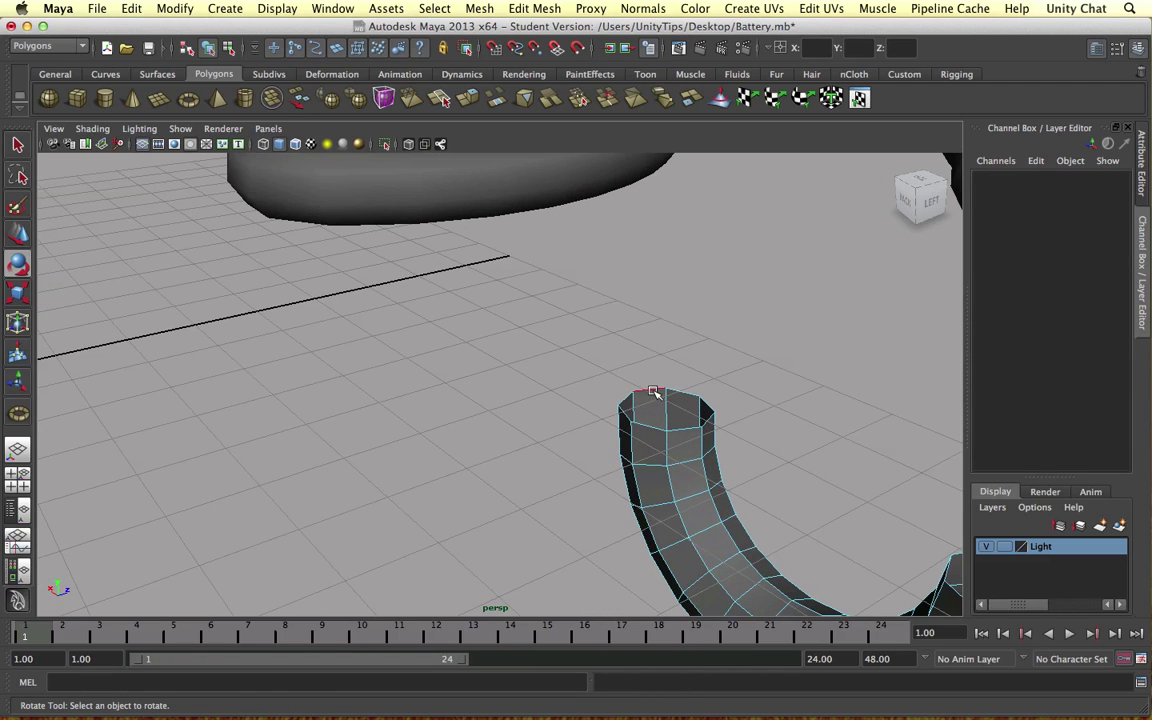
double_click(652, 392)
key("f")
double_click(783, 483, "shift")
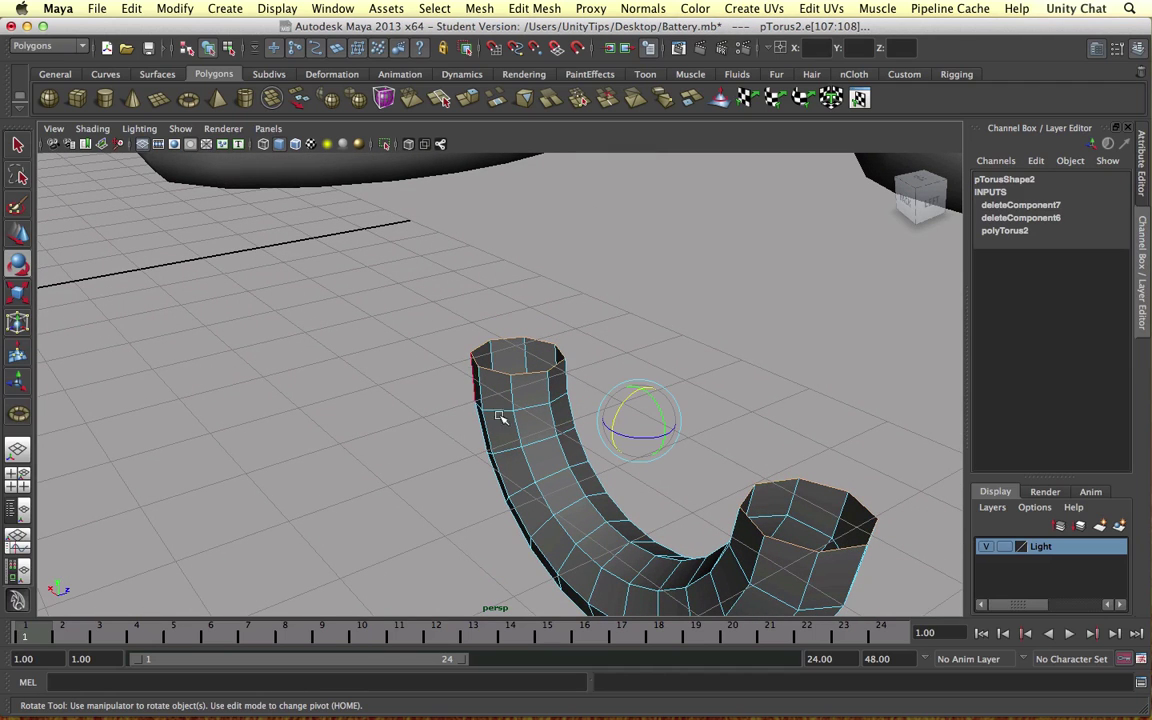
right_click_drag(786, 483, 762, 637, "shift")
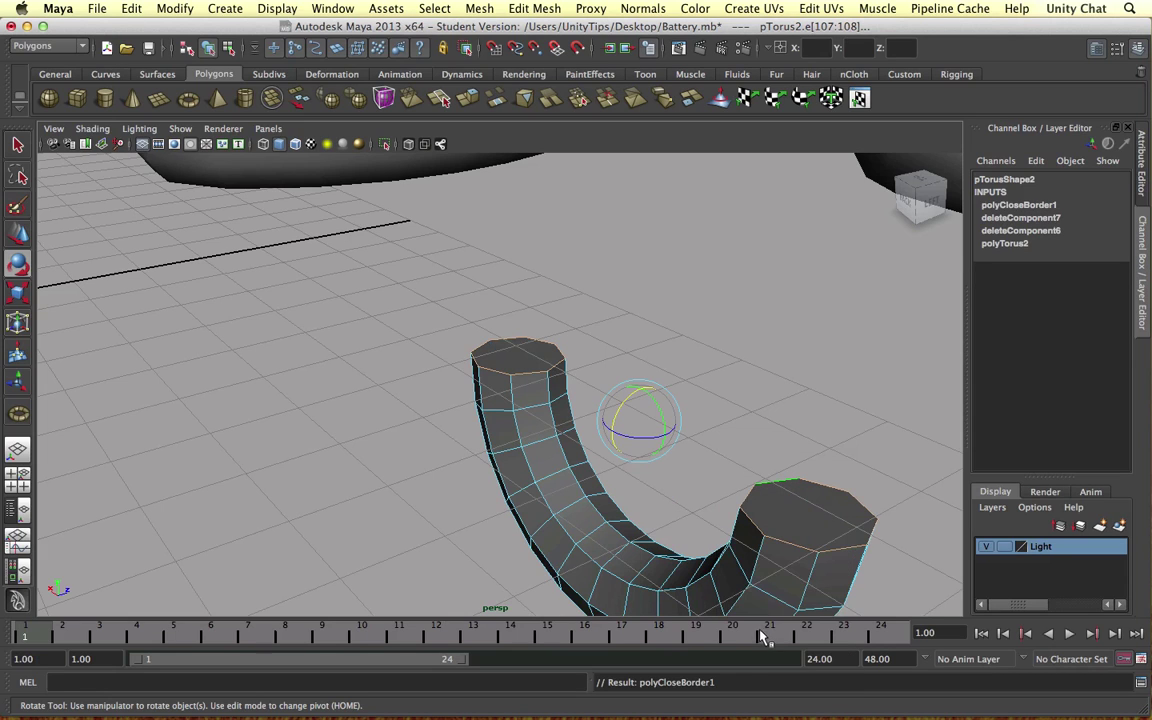
- Poke the two cap faces of the half ring so each gets a center vertex
right_click_drag(812, 506, 800, 466)
left_click(810, 519)
left_click(515, 352, "shift")
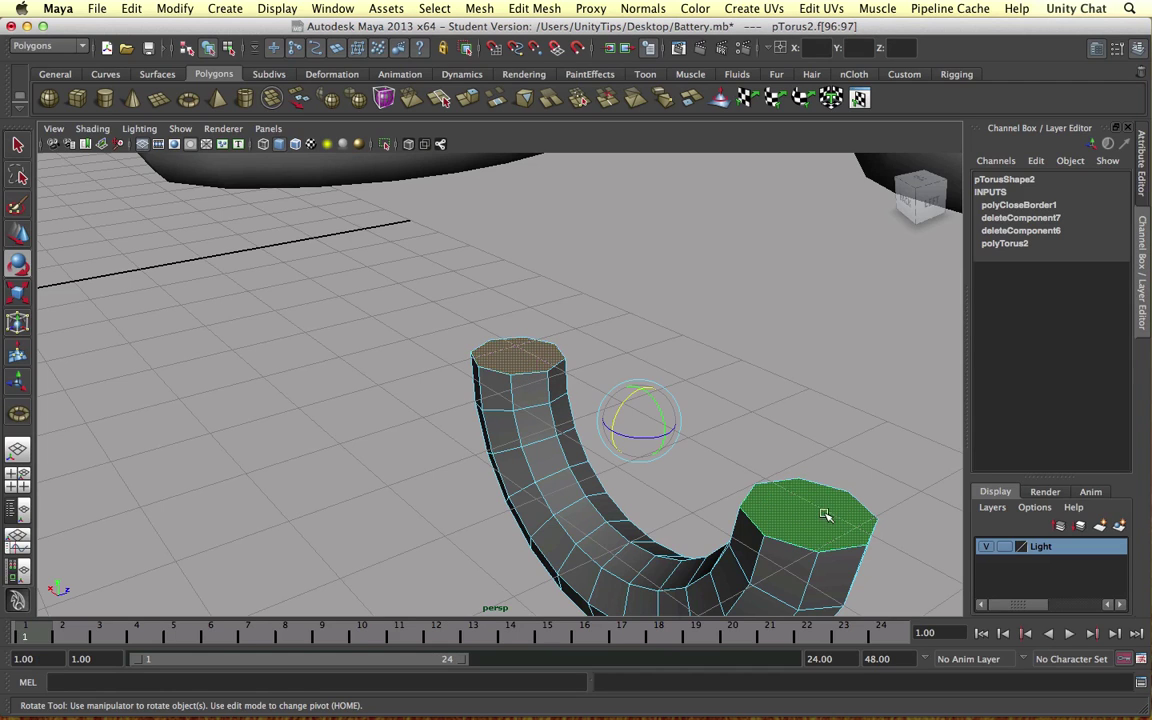
right_click_drag(795, 470, 849, 472, "shift")
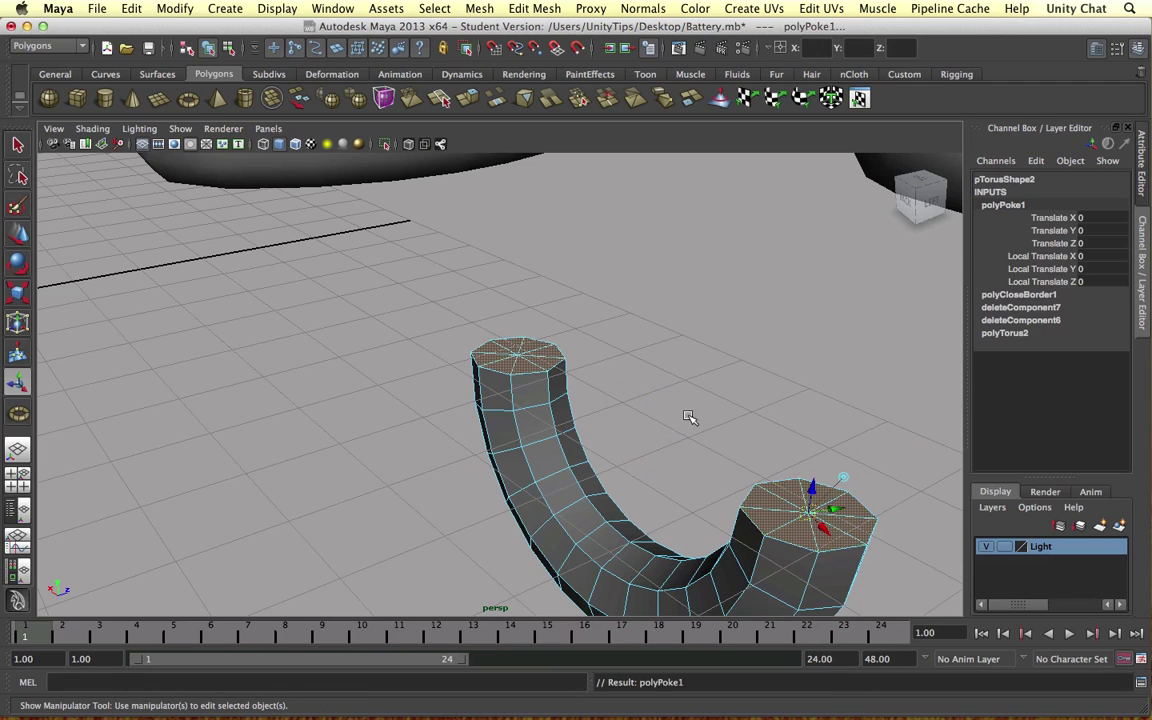
left_click(562, 352)
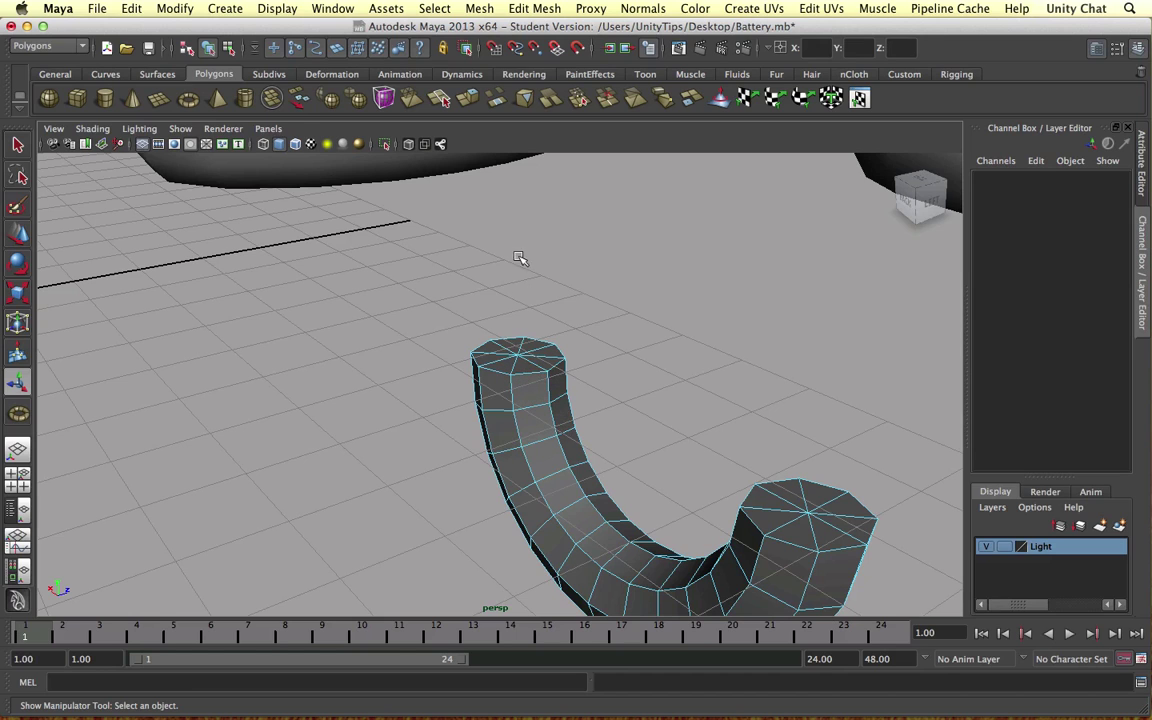
left_click(533, 8)
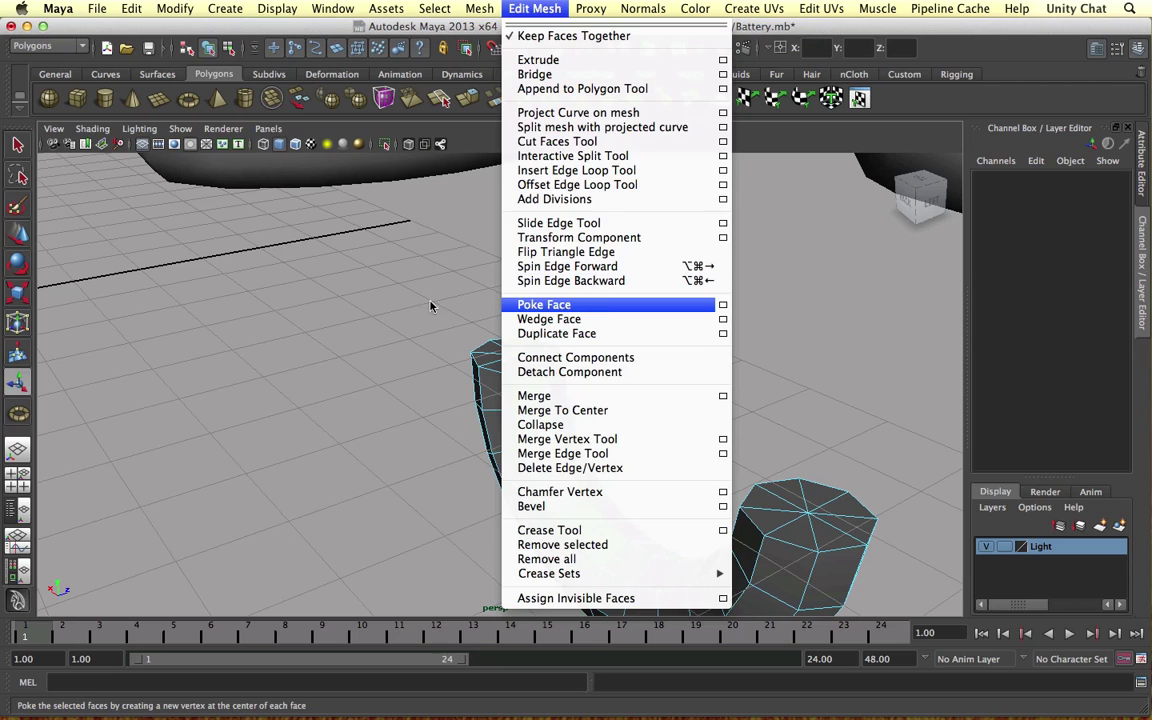
left_click(479, 308)
- Extrude the poked cap faces at one end of the half ring upward twice to form a tapered tip
right_click_drag(545, 360, 527, 394)
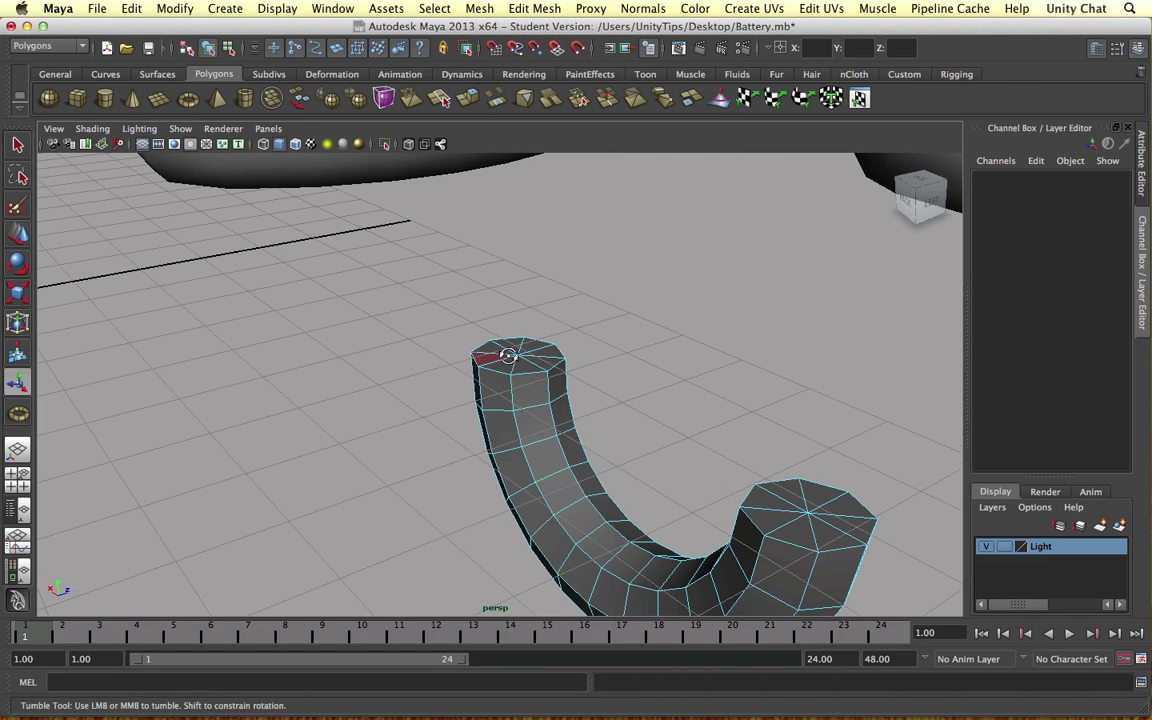
left_click_drag(527, 394, 566, 362, "alt")
left_click(576, 360)
left_click(604, 356, "shift")
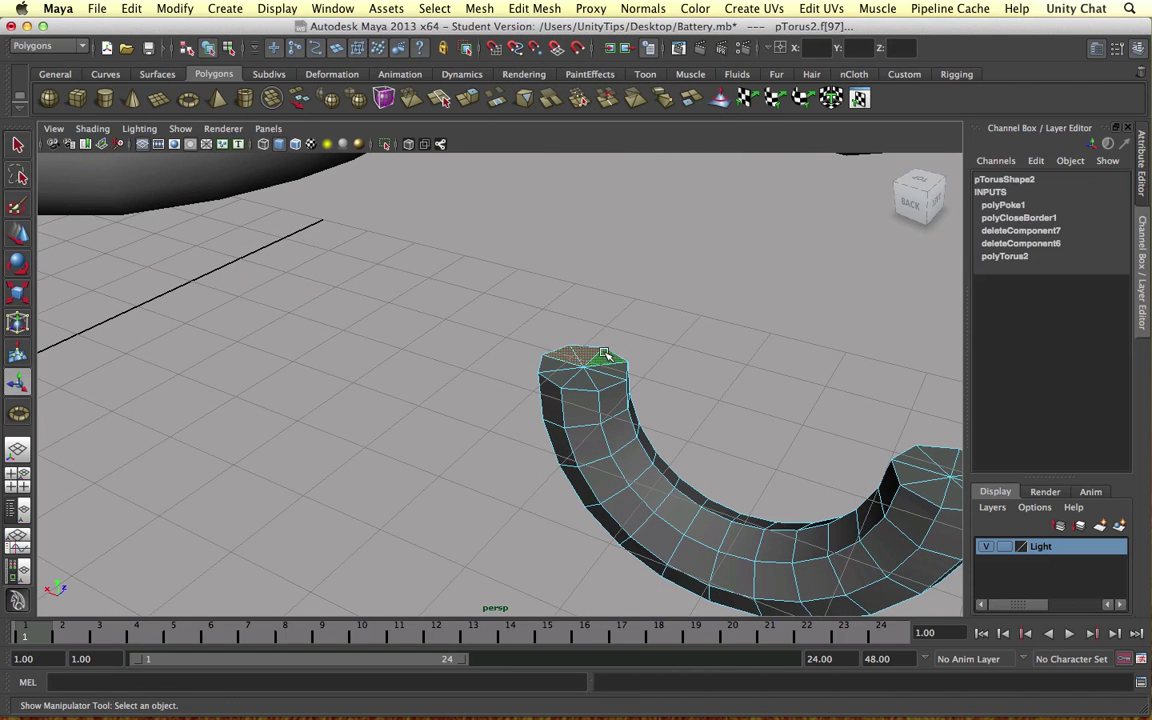
right_click_drag(576, 358, 594, 394, "shift")
left_click_drag(585, 328, 490, 298)
key("g")
middle_click_drag(750, 313, 560, 271, "alt")
- Extrude the cap faces at the half ring's other end about 2.18 units upward into a straight post
left_click(700, 408)
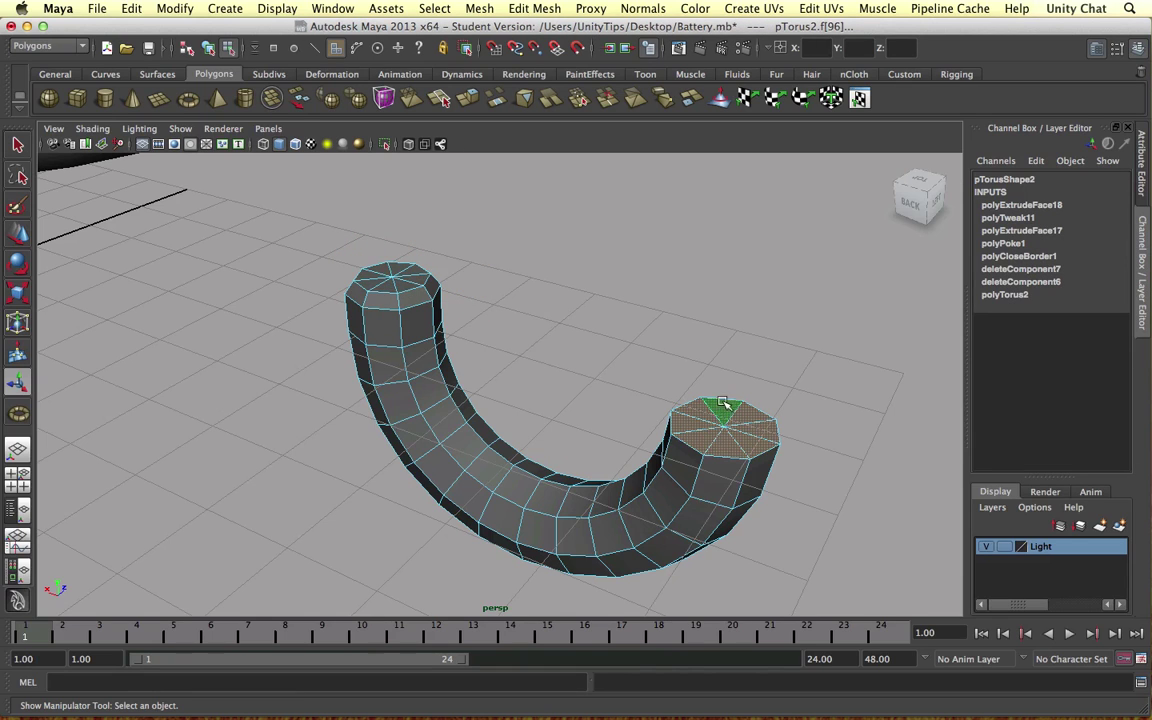
left_click_drag(650, 381, 732, 366, "alt")
right_click_drag(793, 349, 794, 363, "shift")
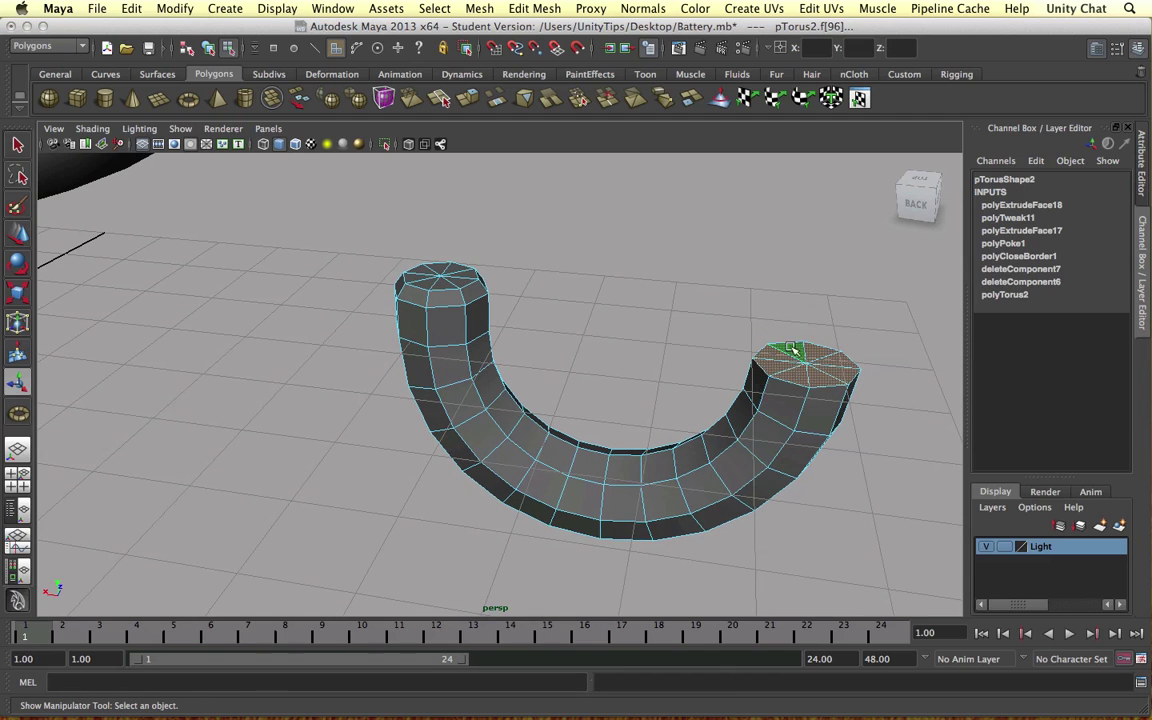
left_click_drag(818, 328, 844, 147)
middle_click_drag(845, 250, 738, 304, "alt")
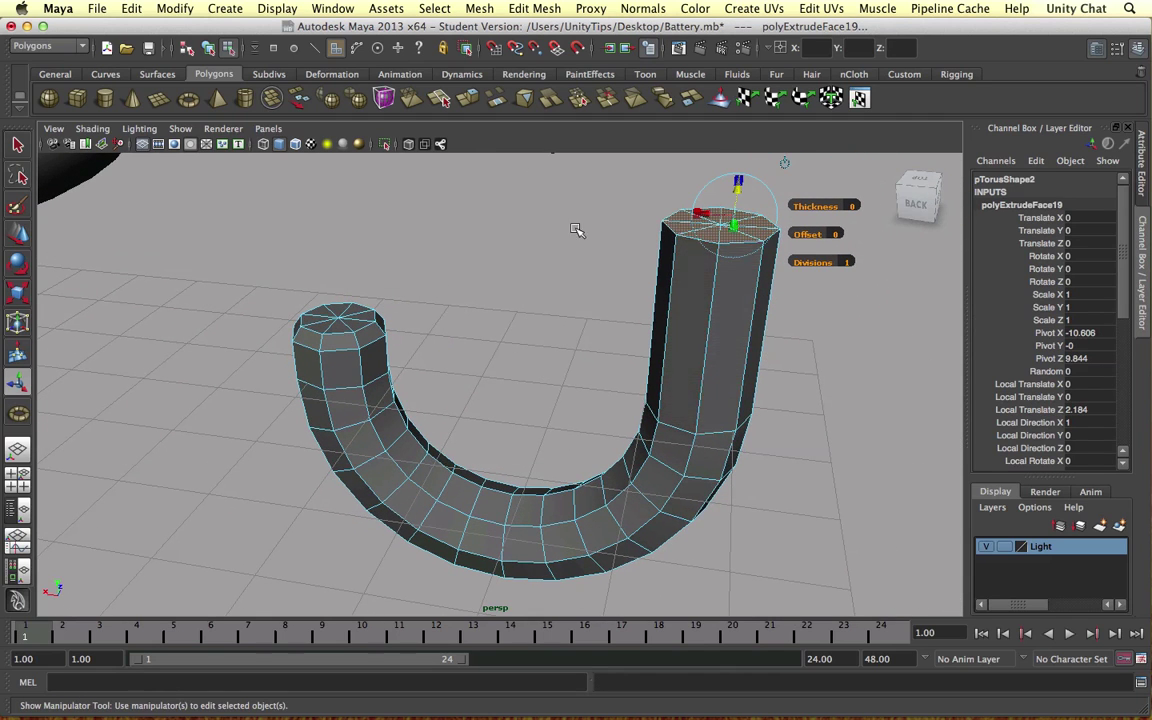
- Insert two edge loops around the straight post, one near its middle and one below
left_click(530, 8)
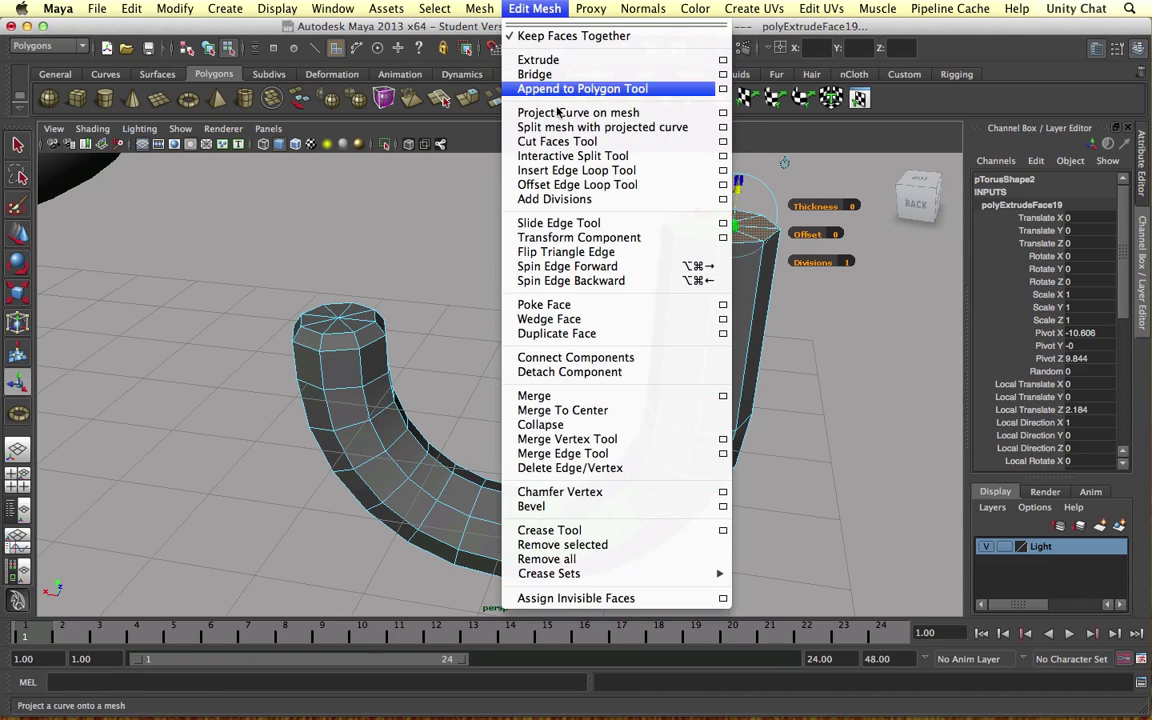
left_click(578, 171)
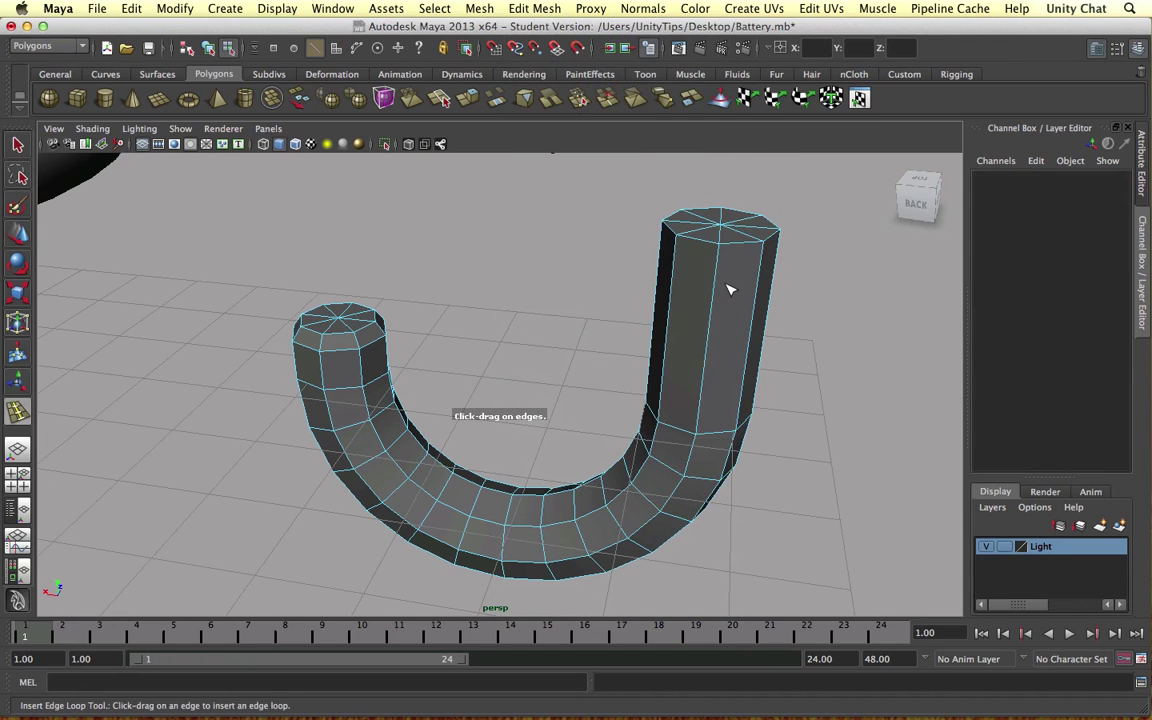
left_click_drag(722, 289, 716, 289)
left_click_drag(707, 344, 705, 364)
- Extrude the post's inner faces between the loops about 5.02 units across the opening and flatten the bar's end with Scale X -0.01
left_click_drag(629, 347, 748, 342, "alt")
key("w")
right_click_drag(760, 211, 749, 246)
left_click(768, 218)
left_click(744, 210, "shift")
left_click_drag(772, 236, 706, 270, "alt")
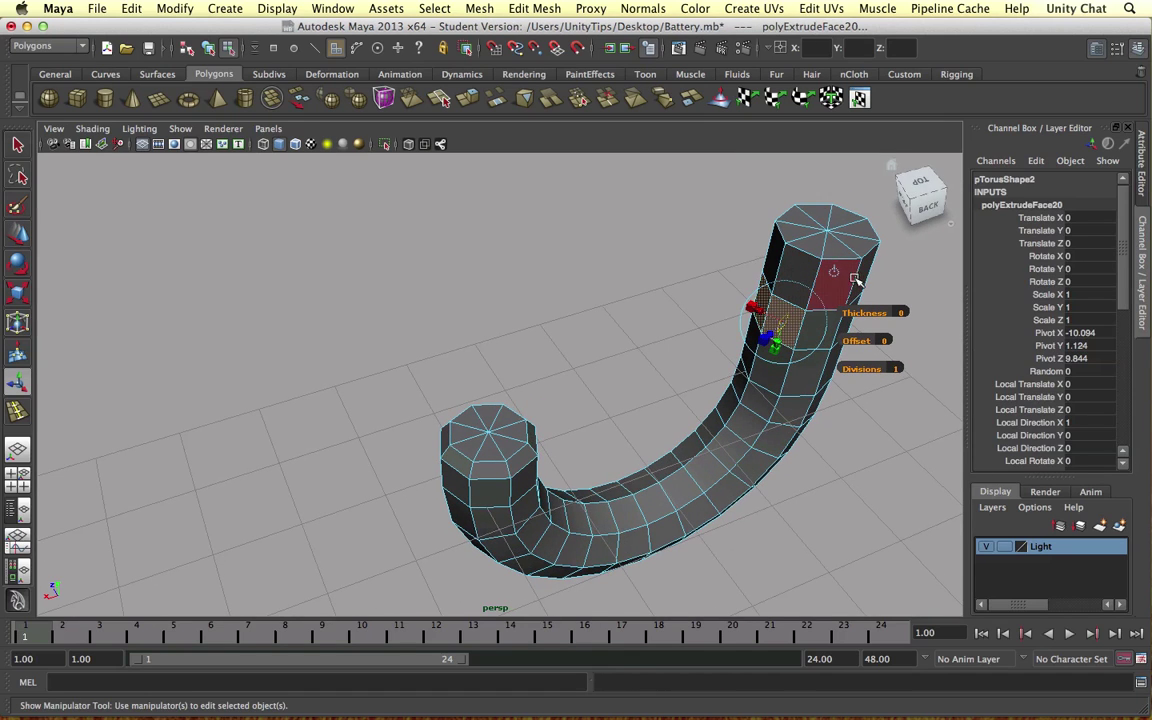
left_click_drag(750, 306, 348, 396)
left_click_drag(489, 306, 454, 296, "alt")
mouse_move(311, 266)
left_mouse_down()
mouse_move(405, 264)
mouse_move(337, 307)
left_mouse_up()
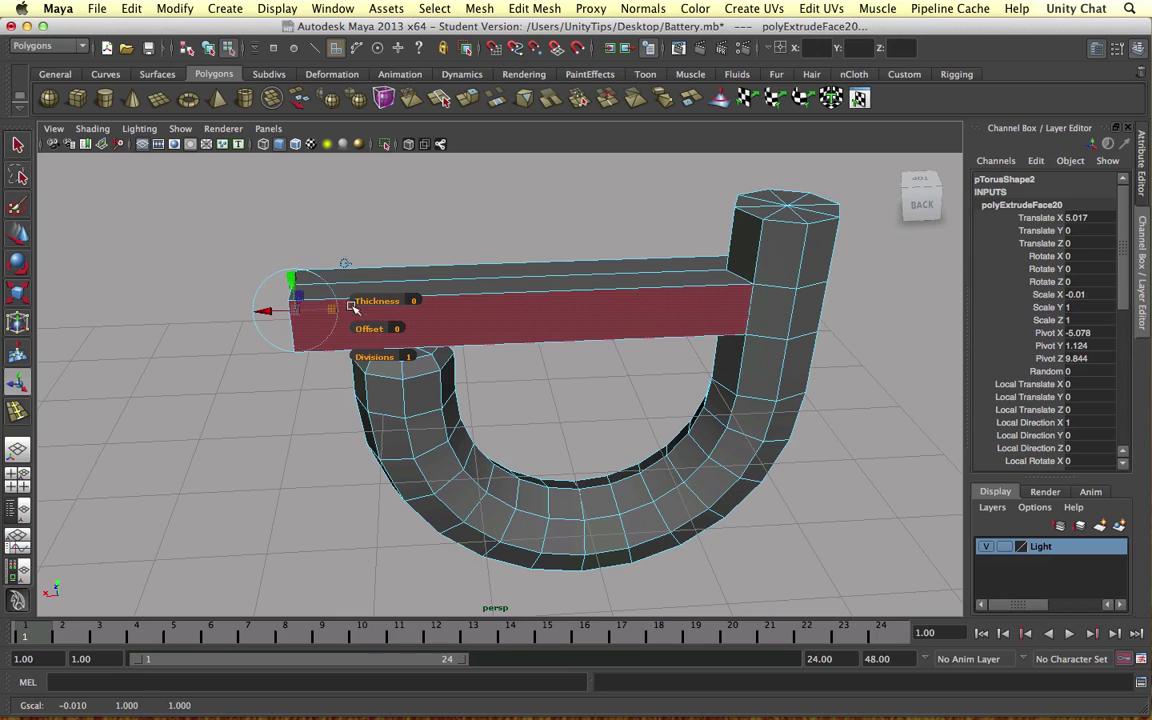
- Delete the tapered tip from the half ring's short end beneath the horizontal bar
left_click_drag(438, 347, 391, 275, "alt")
right_click(421, 321)
left_click(478, 329)
right_click(368, 283)
left_click(368, 283)
left_click_drag(494, 273, 494, 273)
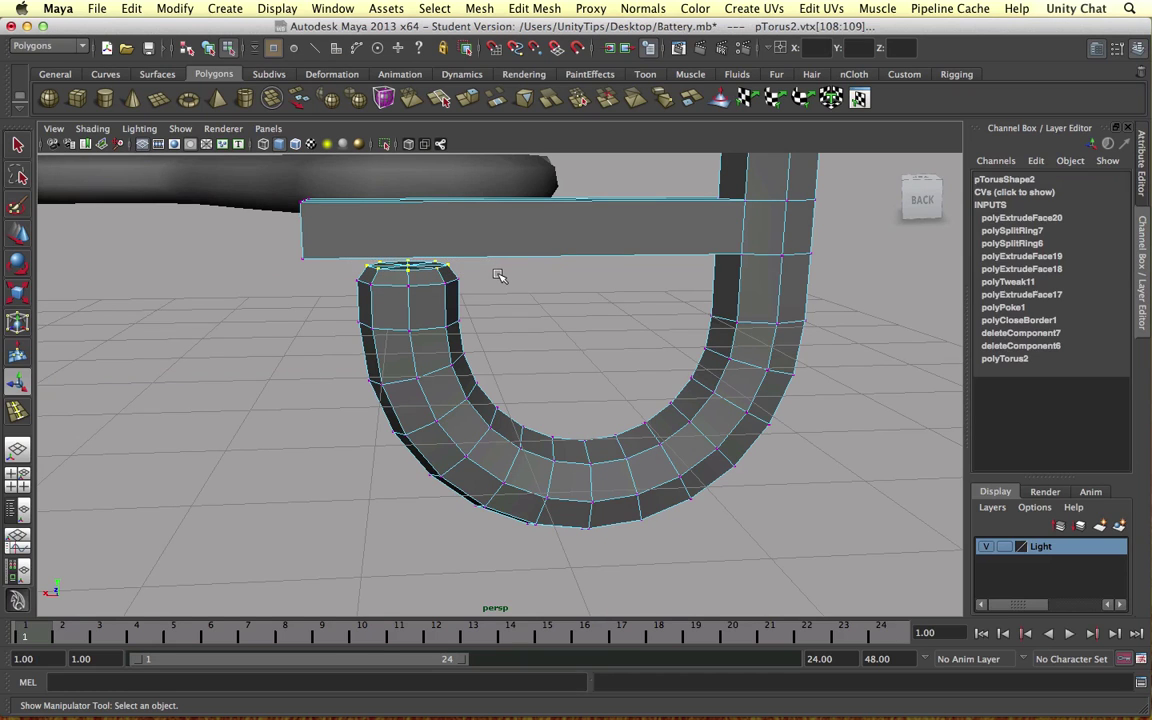
key("Delete")
right_click_drag(436, 272, 436, 310)
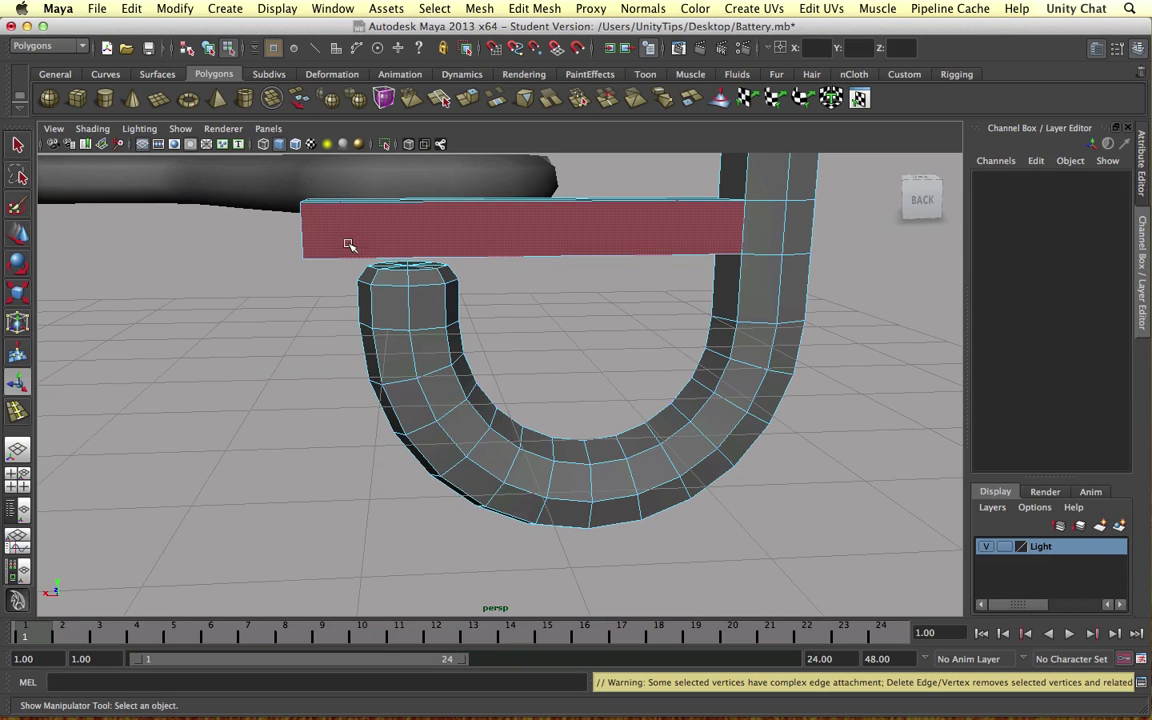
left_click(355, 238)
left_click(450, 270)
left_click_drag(483, 275, 488, 266, "alt")
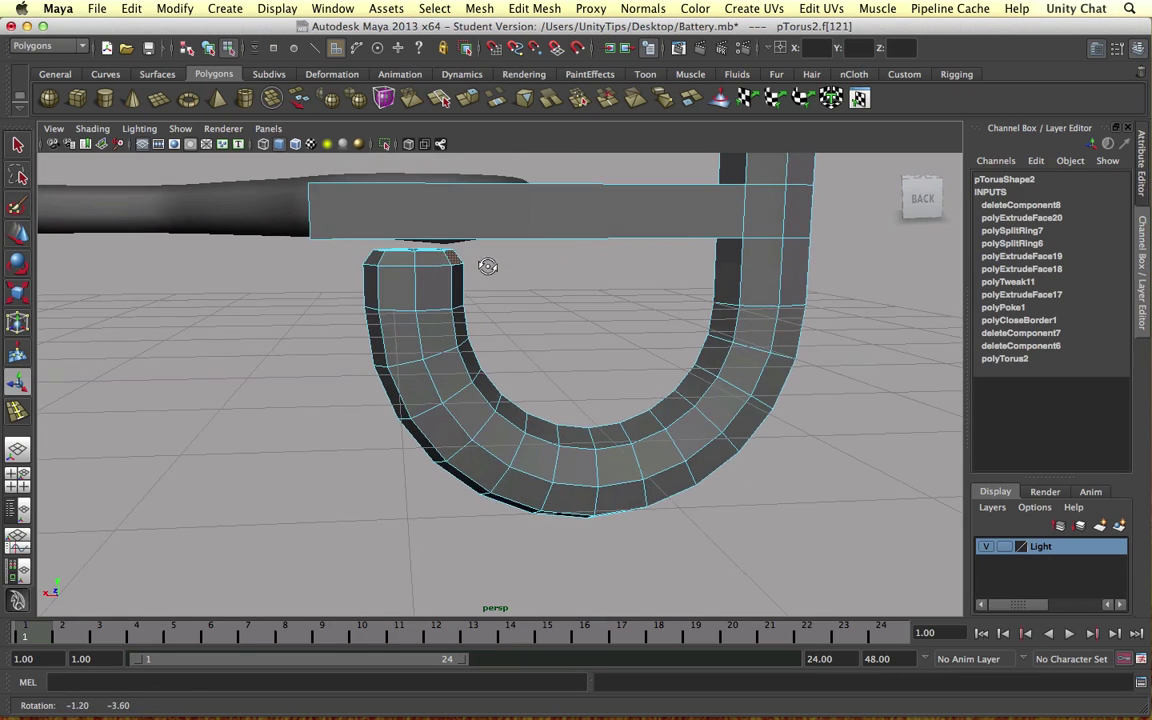
key("Delete")
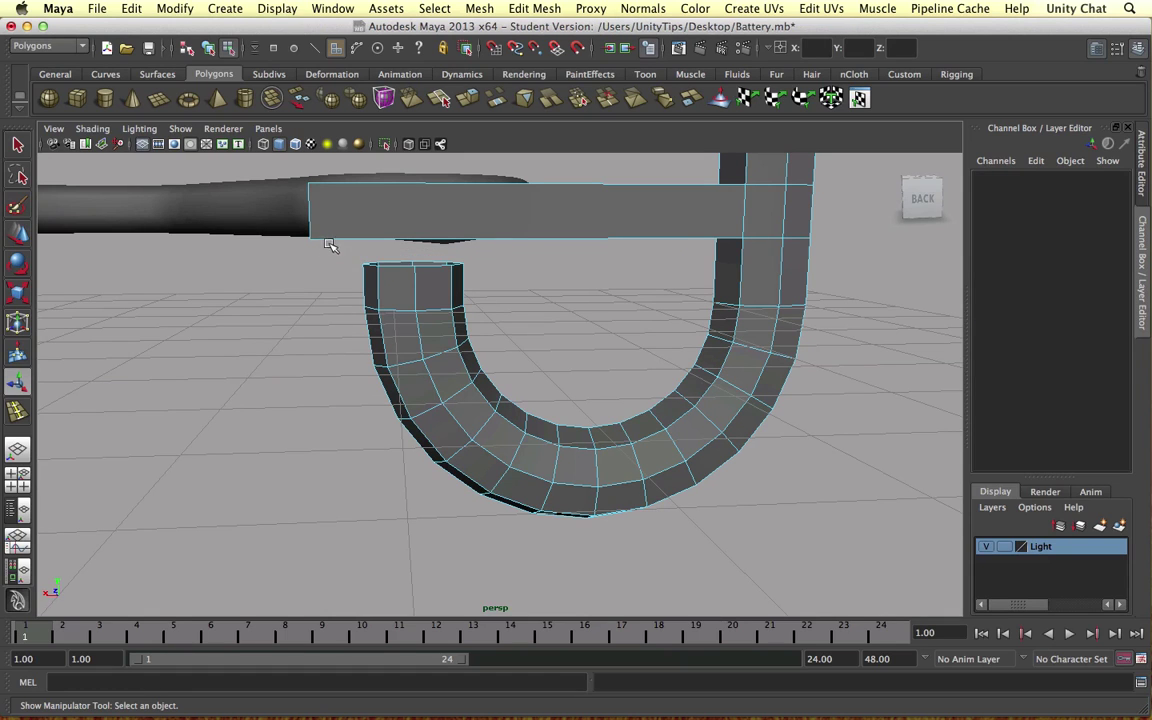
- Raise the vertices at the half ring's short end to the bar's underside and narrow them along X to about 0.65
right_click_drag(366, 261, 300, 259)
left_click_drag(342, 248, 485, 282)
key("w")
left_click_drag(413, 233, 420, 206)
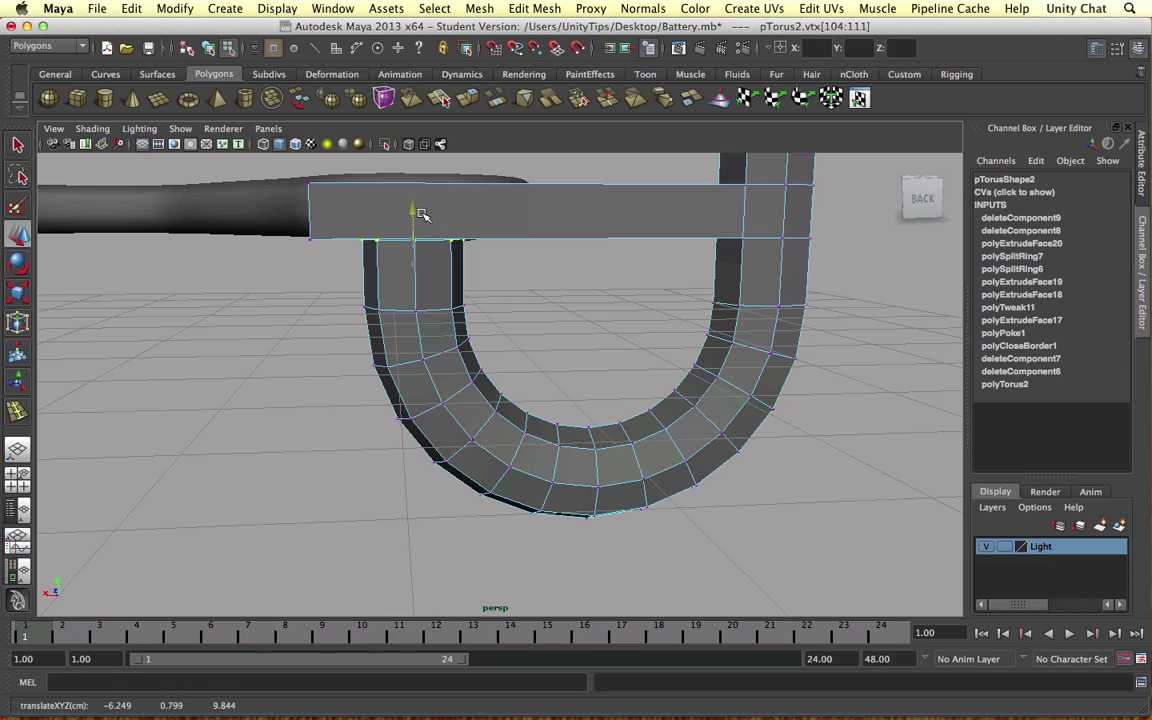
left_click_drag(345, 192, 458, 257, "alt")
key("r")
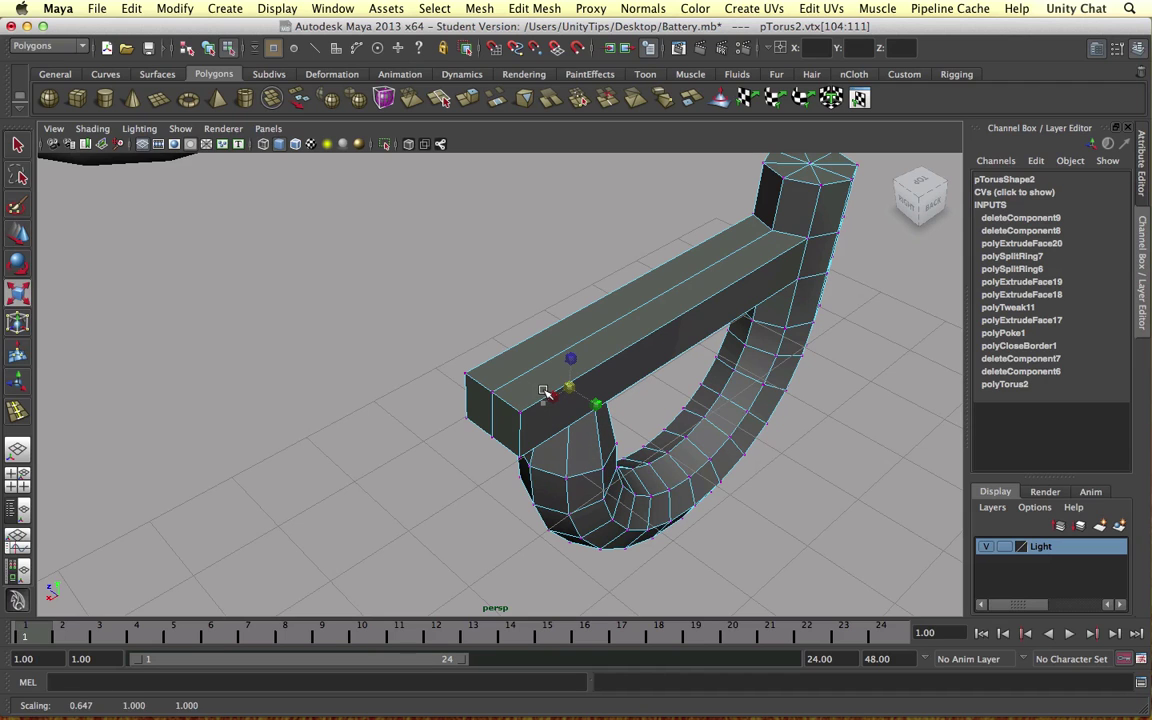
left_click_drag(624, 401, 542, 381, "alt")
right_click_drag(405, 370, 399, 330)
left_click(397, 370)
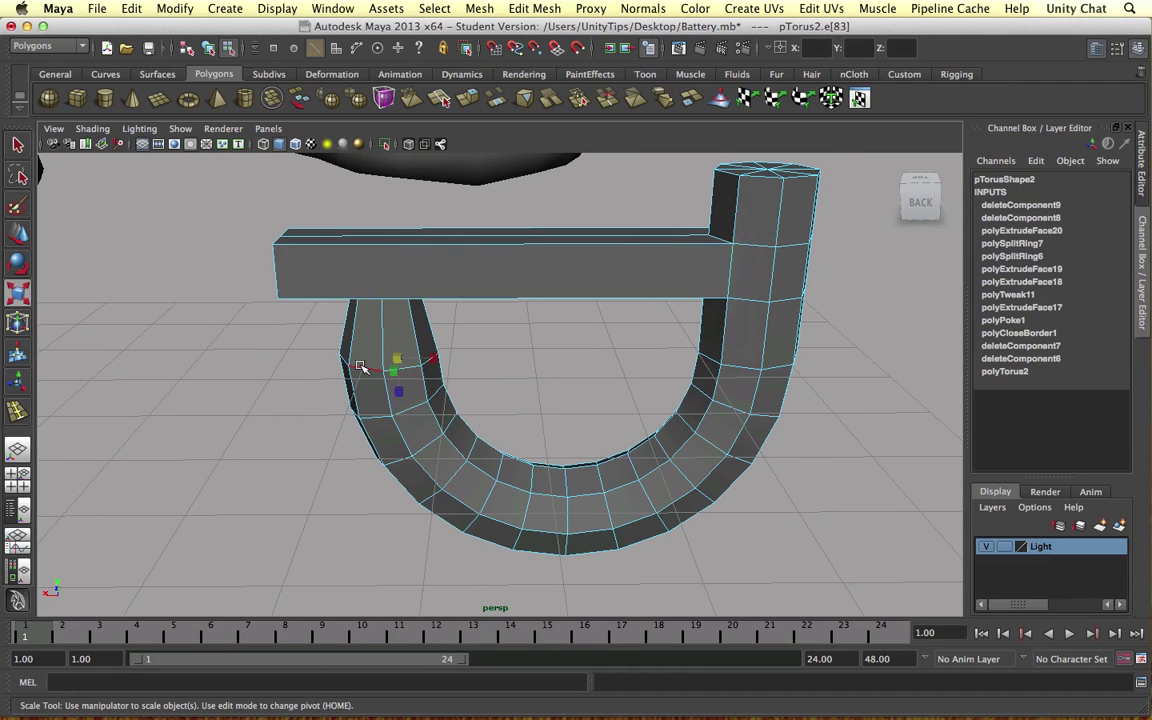
left_click(360, 367)
right_click(368, 369, "shift")
left_click_drag(388, 353, 451, 334)
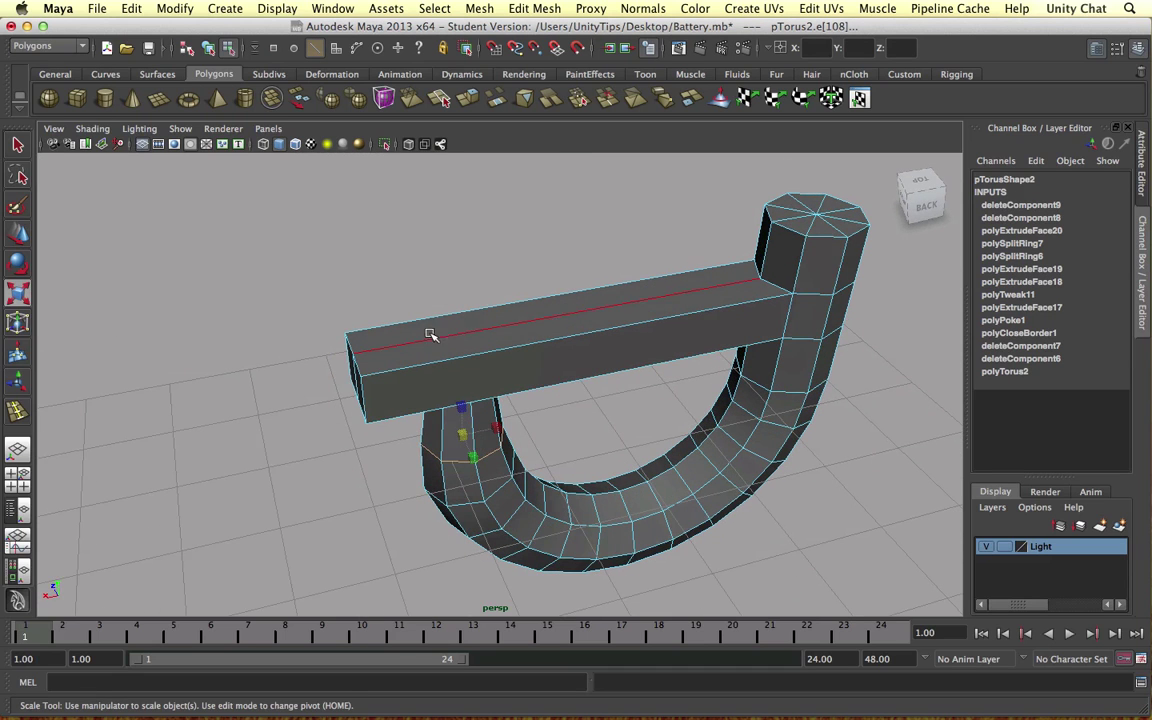
left_click(482, 8)
left_click(482, 8)
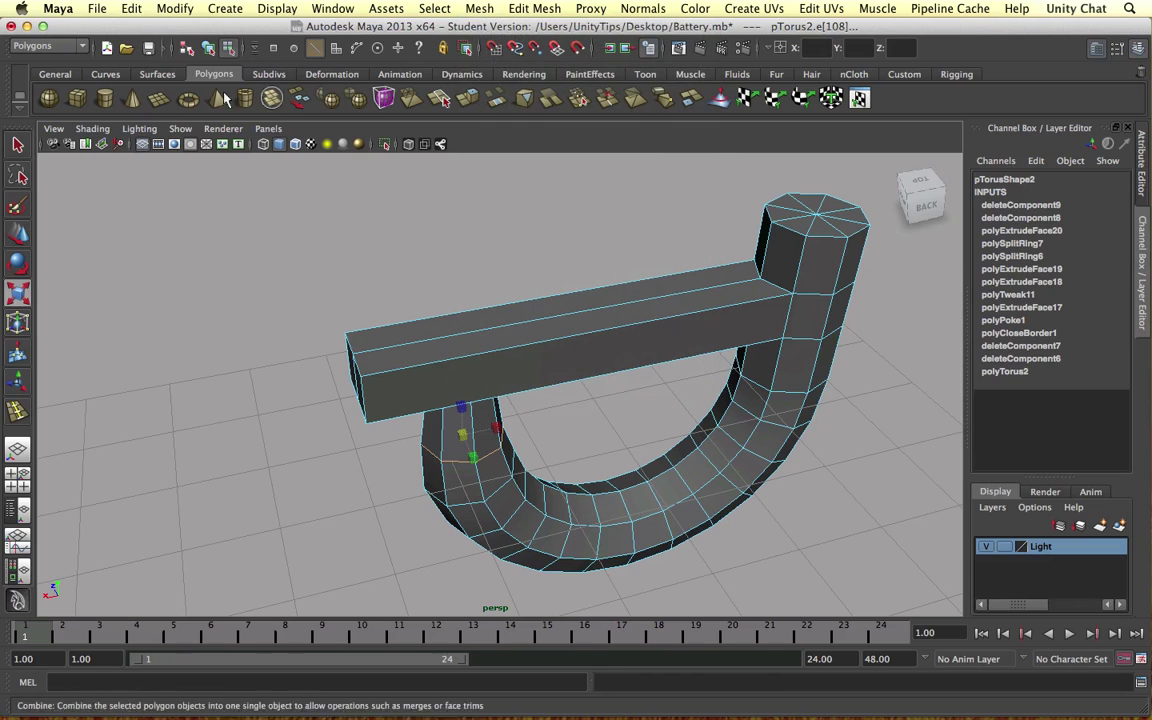
- Create a small polygon cylinder near the crossbar's free end
left_click(104, 97)
left_click_drag(287, 383, 361, 352)
key("w")
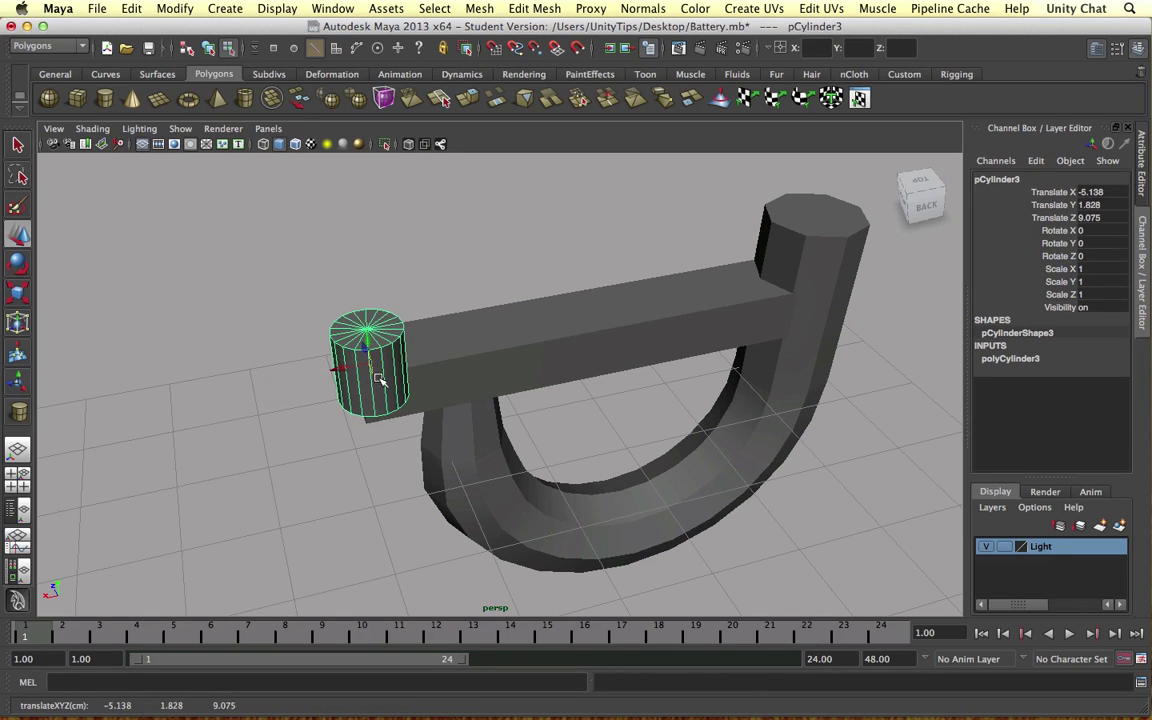
- Move the cylinder onto the crossbar's free end above the half ring, at Translate X -6.224 and Translate Z 9.949
left_click(293, 322)
left_click_drag(293, 322, 567, 322, "alt")
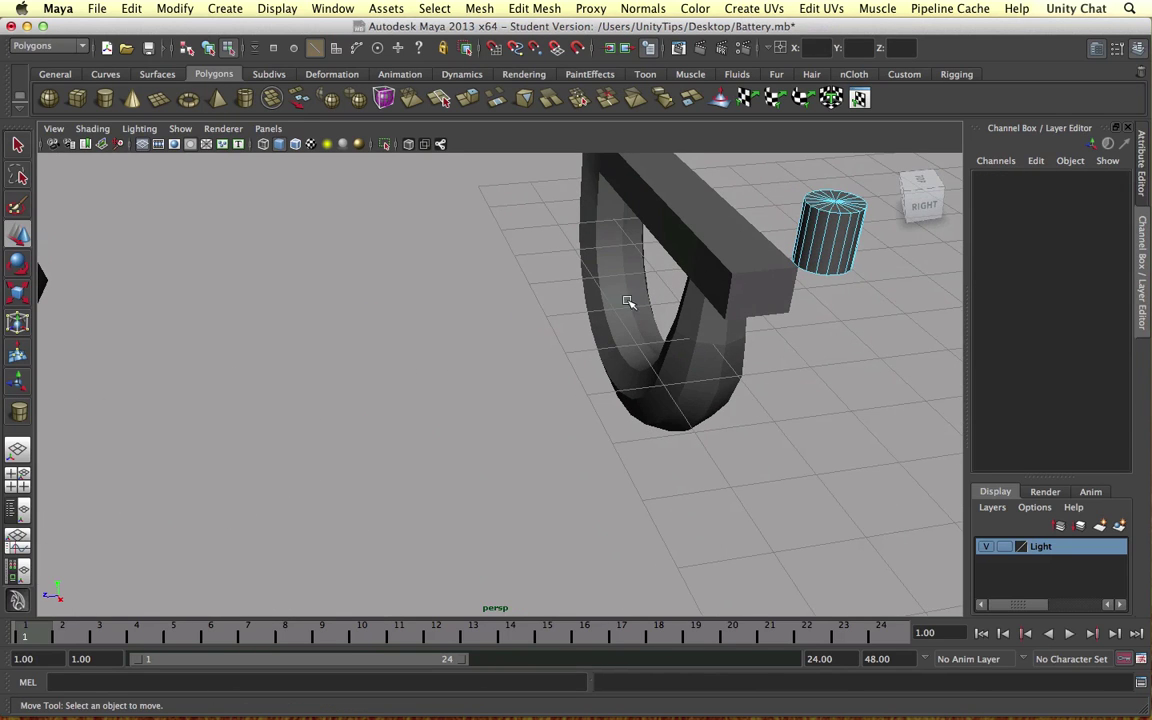
right_click(826, 208)
left_click(807, 242)
left_click_drag(807, 242, 734, 241)
left_click_drag(843, 231, 564, 261, "alt")
left_click_drag(194, 244, 355, 258)
left_click_drag(352, 195, 368, 195)
- Lower the cylinder's top vertices so that only a short stub rises above the crossbar
right_click_drag(368, 190, 345, 152)
left_click_drag(318, 154, 486, 187)
middle_click_drag(486, 187, 494, 240, "alt")
mouse_move(402, 191)
left_mouse_down()
mouse_move(403, 231)
mouse_move(398, 216)
left_mouse_up()
left_click(505, 236)
- Extrude the four faces at the underside of the half ring downward with Translate Y -3.9 to form a stem
middle_click_drag(568, 314, 532, 252, "alt")
left_click_drag(538, 330, 522, 193, "alt")
left_click(512, 257)
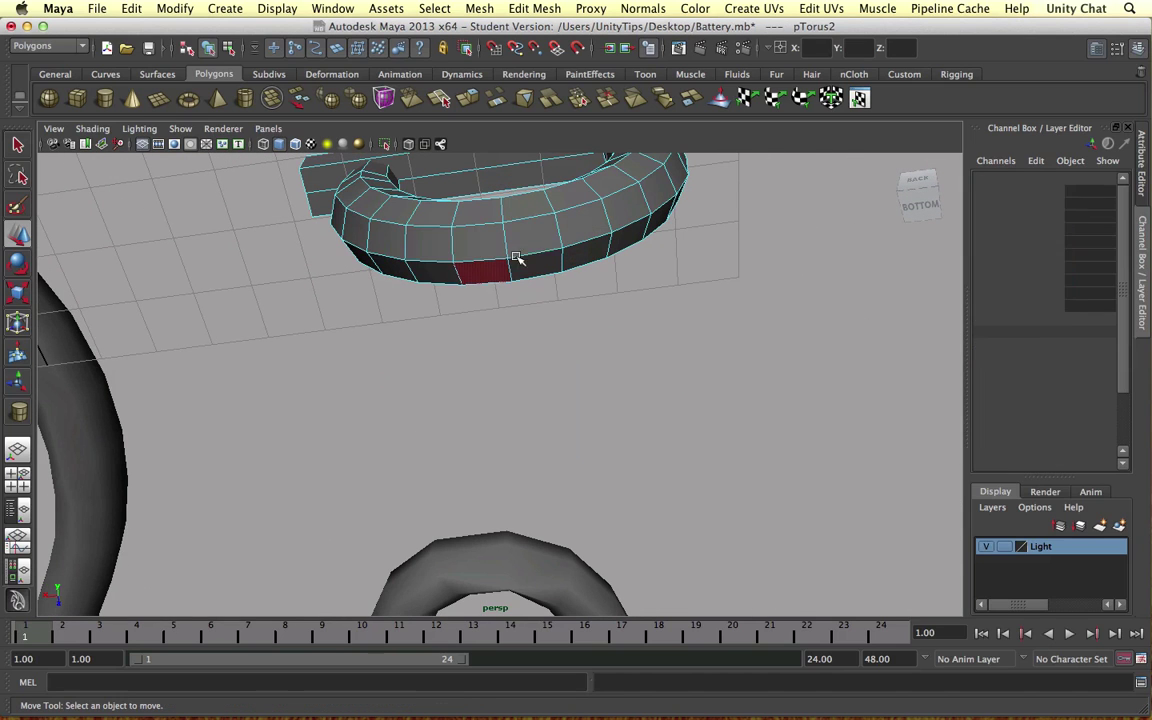
left_click(528, 243)
left_click(477, 242, "shift")
left_click(488, 274, "shift")
left_click(532, 268, "shift")
right_click_drag(483, 249, 470, 278, "shift")
left_click_drag(470, 278, 503, 491, "alt")
middle_click_drag(515, 485, 476, 340, "alt")
scroll(468, 352, "down", 8)
left_click_drag(476, 371, 465, 436)
- Undo the accidental rotation of the extruded stem faces
left_click(478, 400)
key("super+z")
scroll(480, 412, "up", 5)
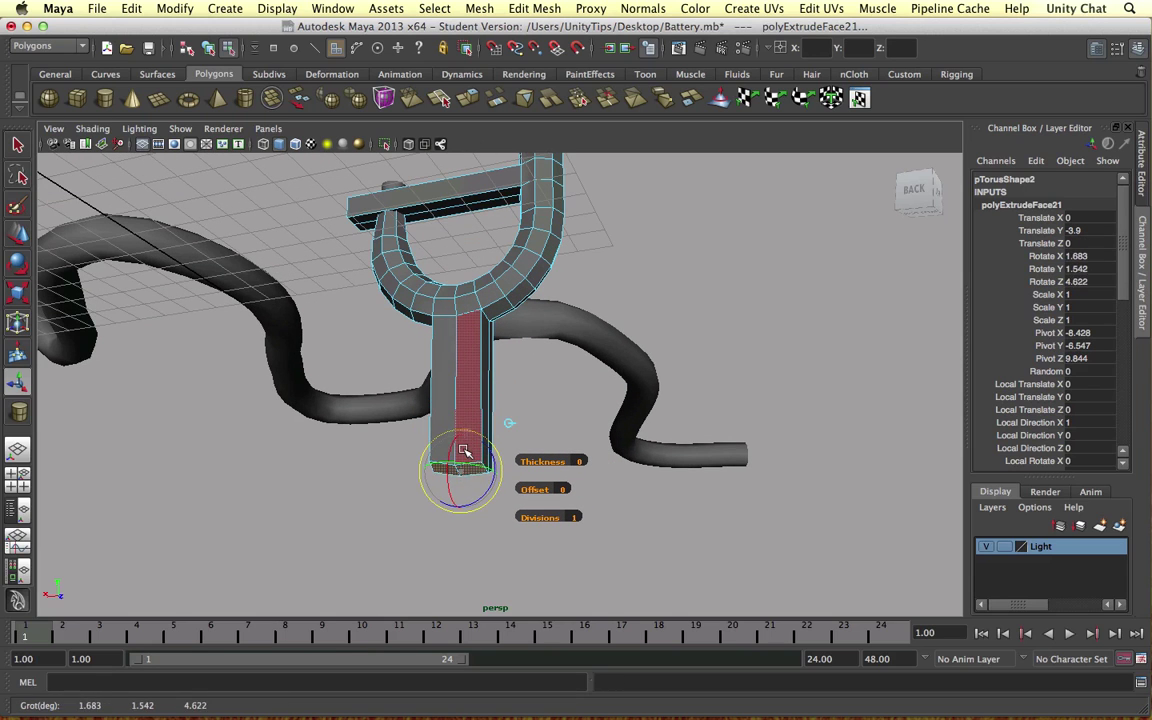
key("super+z")
- Flatten the stem's lower end by scaling the extruded faces along Y, and return to object mode
scroll(478, 435, "up", 5)
middle_click_drag(478, 435, 527, 353, "alt")
key("equal")
key("equal")
key("equal")
key("equal")
key("equal")
key("equal")
key("equal")
key("equal")
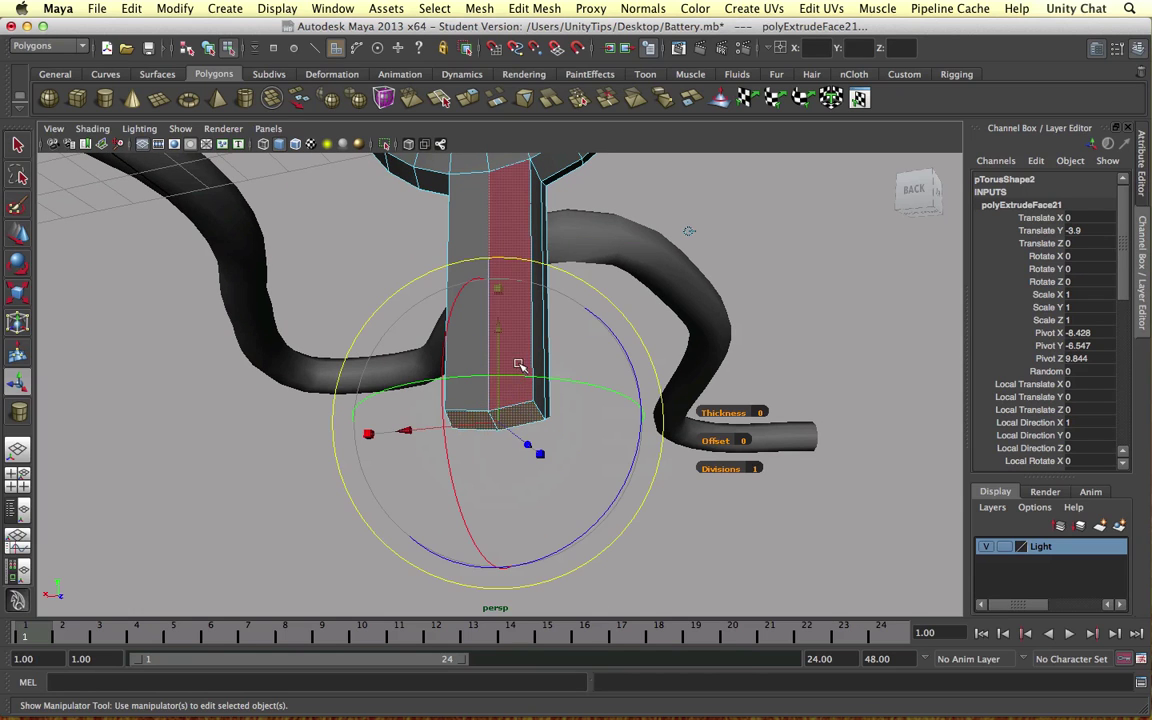
left_click(498, 289)
left_click_drag(504, 377, 503, 442)
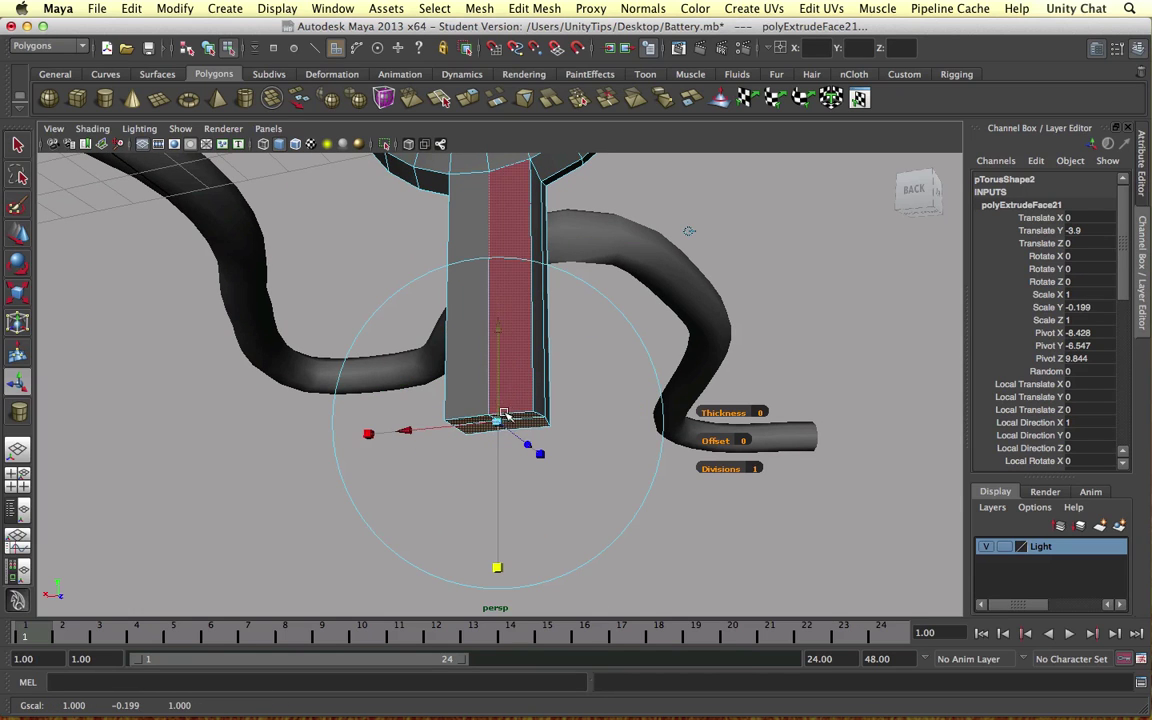
left_click_drag(498, 566, 500, 532)
left_click_drag(499, 452, 499, 573)
left_click_drag(498, 479, 491, 444)
left_click_drag(437, 332, 520, 251, "alt")
right_click(521, 218)
right_click_drag(521, 218, 600, 198)
left_click(690, 220)
- Apply Soften Edge to the curved faces of the half ring and return to object mode
scroll(697, 224, "down", 4)
left_click_drag(697, 224, 551, 235, "alt")
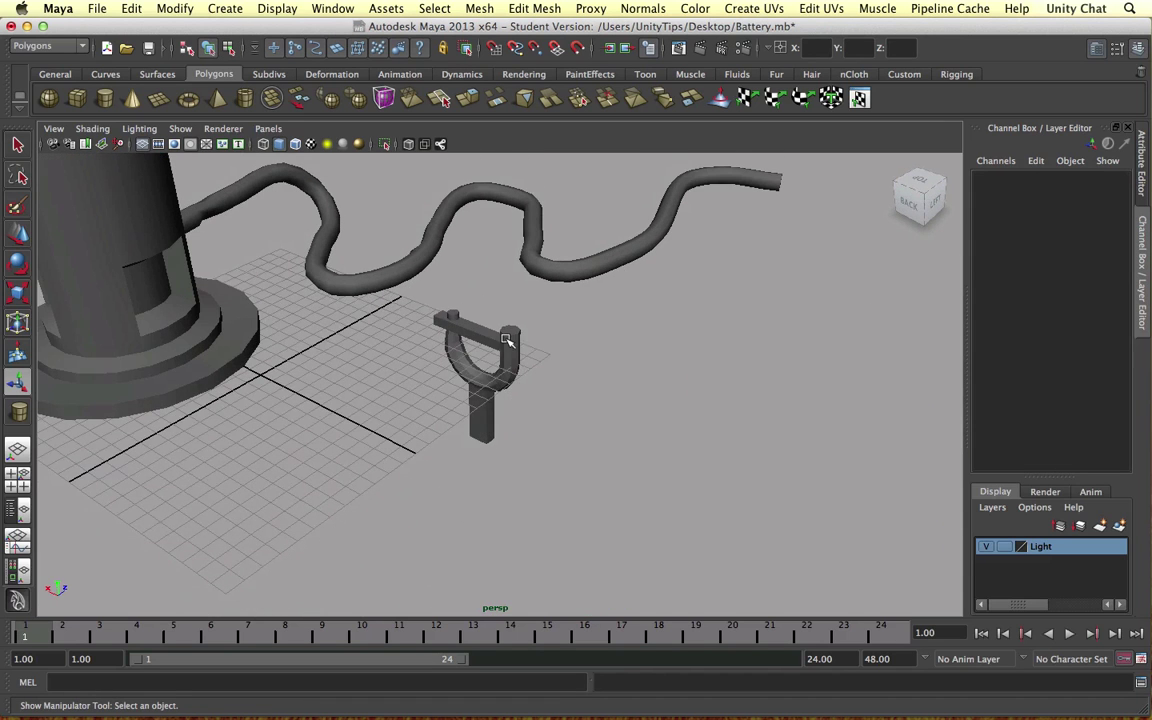
left_click(507, 341)
left_click_drag(507, 341, 540, 338, "alt")
right_click(541, 340)
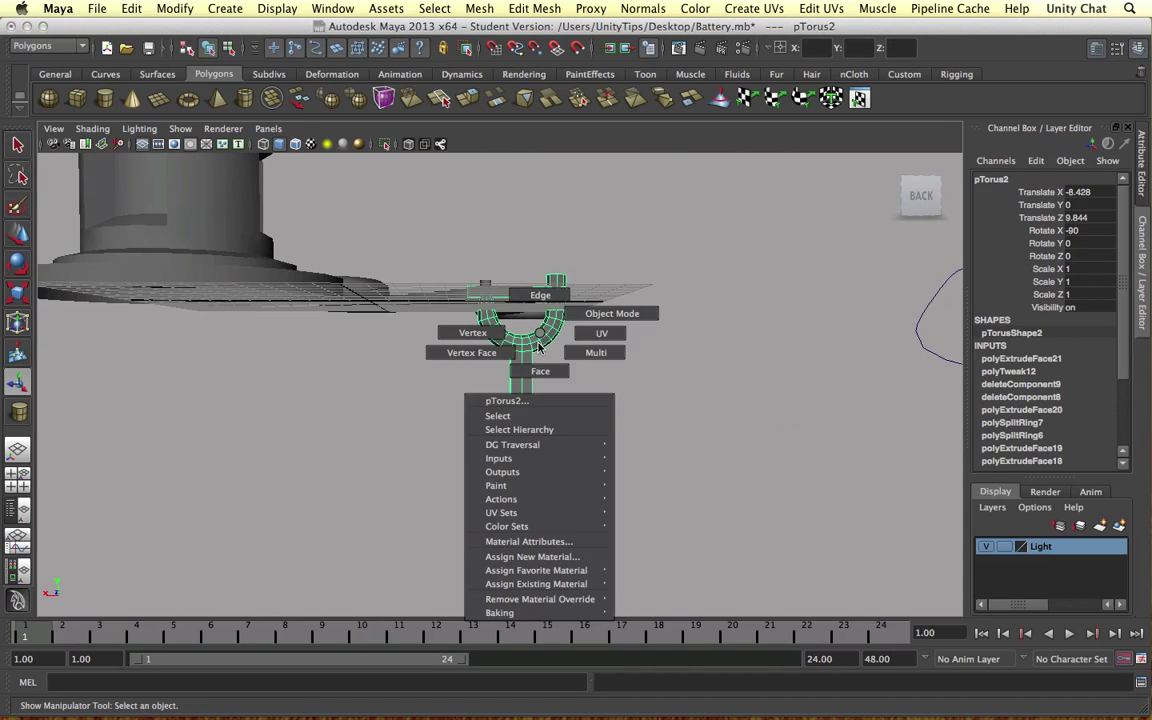
left_click(559, 357)
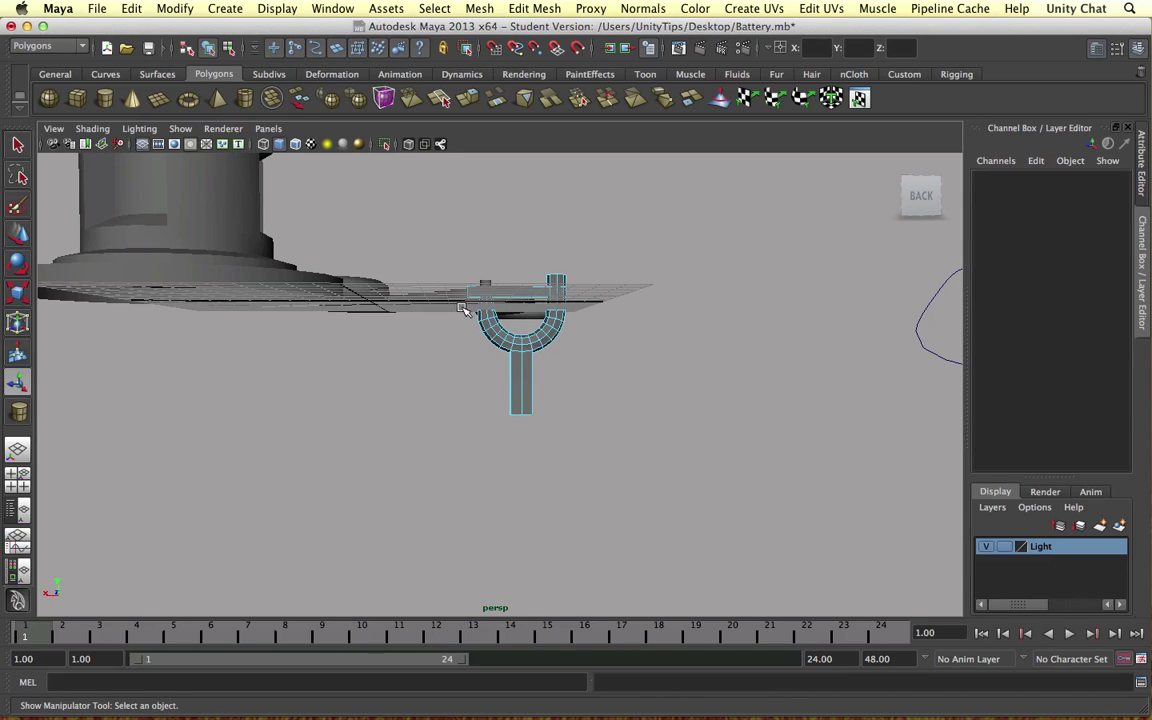
left_click_drag(630, 340, 632, 342)
left_click(643, 8)
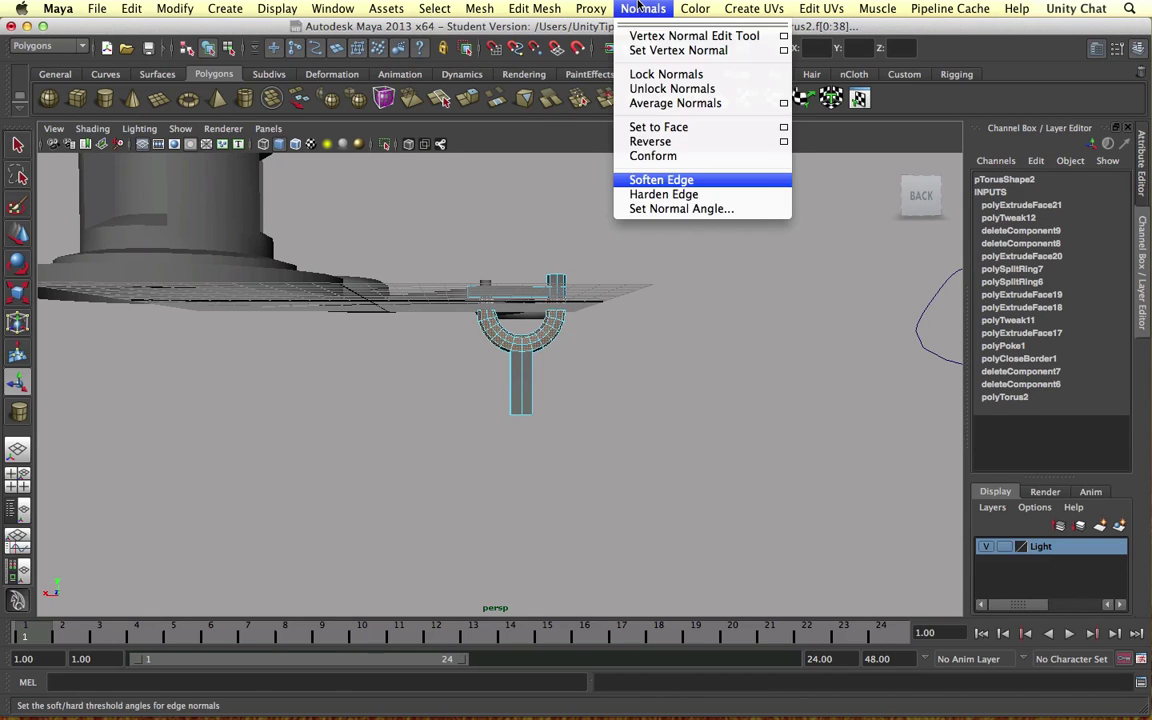
left_click(672, 180)
key("w")
right_click_drag(546, 350, 616, 318)
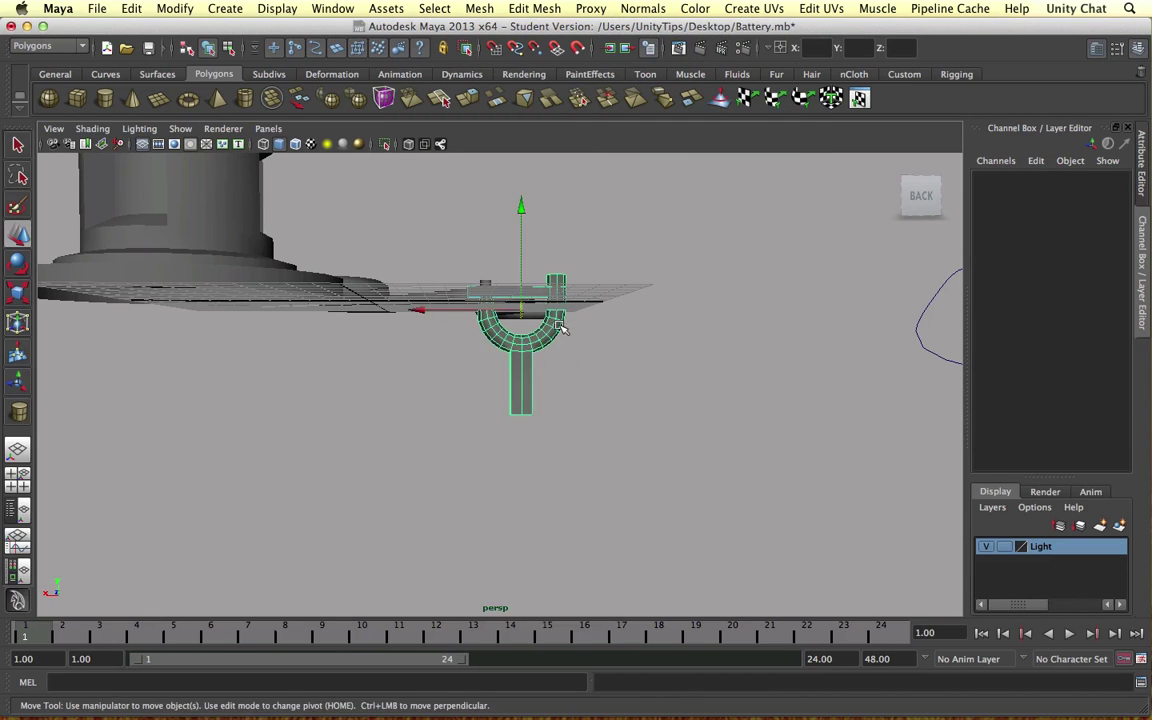
- Combine the half-ring connector and the small cylinder into one mesh
left_click_drag(616, 318, 725, 255, "alt")
key("z")
left_click(446, 309)
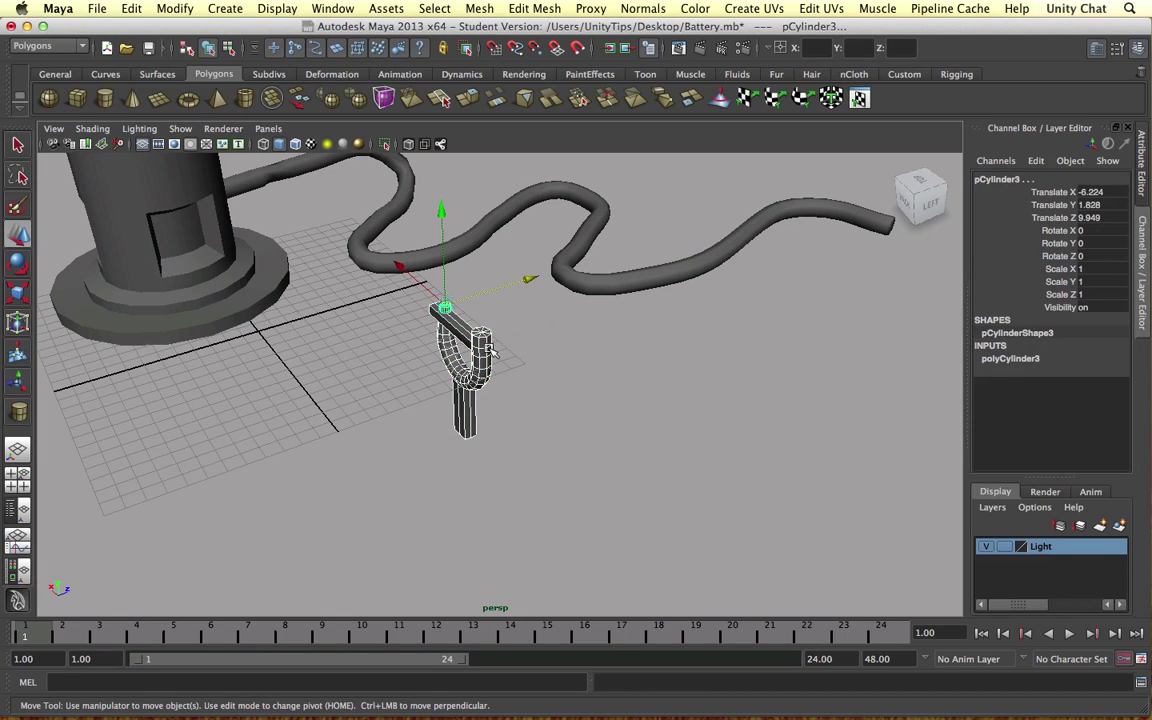
left_click(479, 8)
left_click(478, 31)
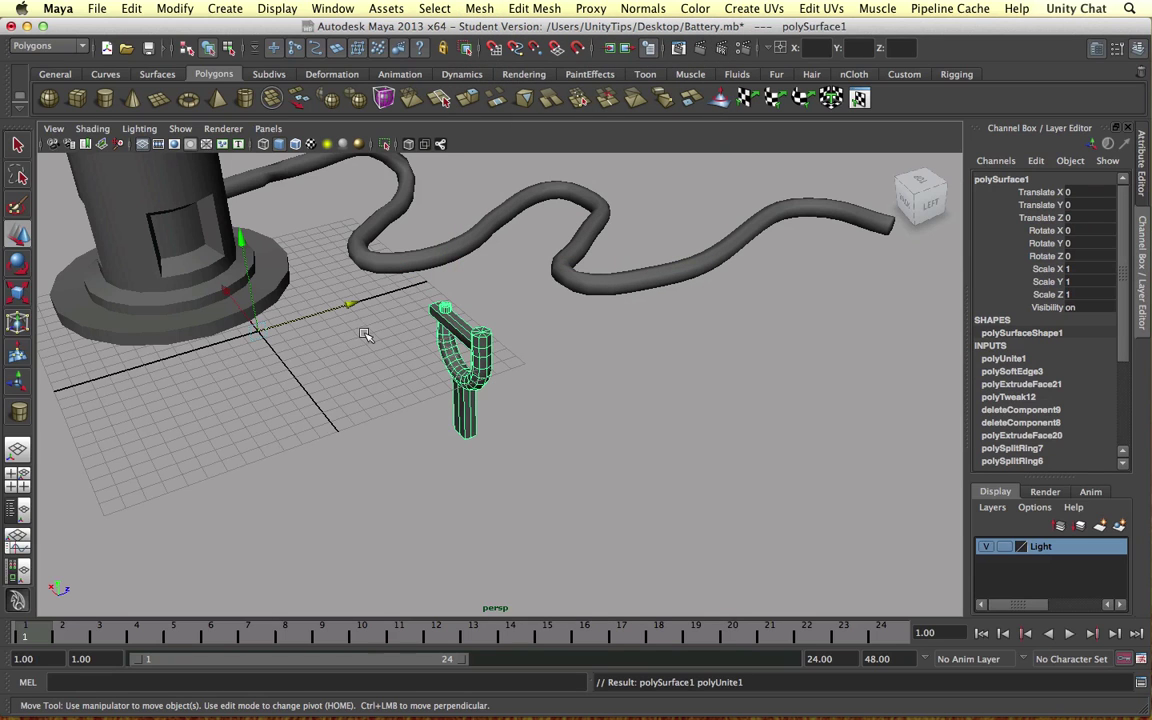
- Shift the combined connector's pivot onto the piece and place it around the cable at Translate Y 1.444, Translate Z 18.713
middle_click_drag(454, 337, 464, 338)
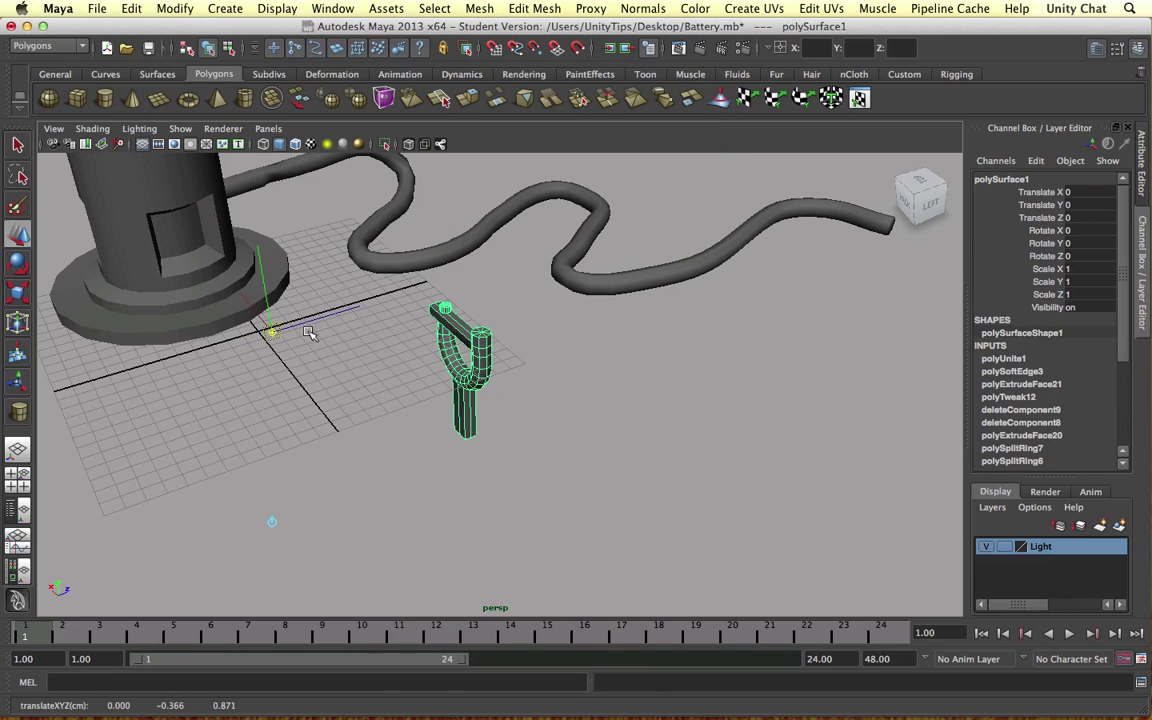
key("Home")
left_click_drag(489, 325, 533, 312)
middle_click_drag(536, 310, 718, 207)
left_click_drag(718, 207, 719, 204)
left_click_drag(692, 264, 682, 223, "alt")
middle_click_drag(715, 288, 584, 334, "alt")
left_click(600, 335)
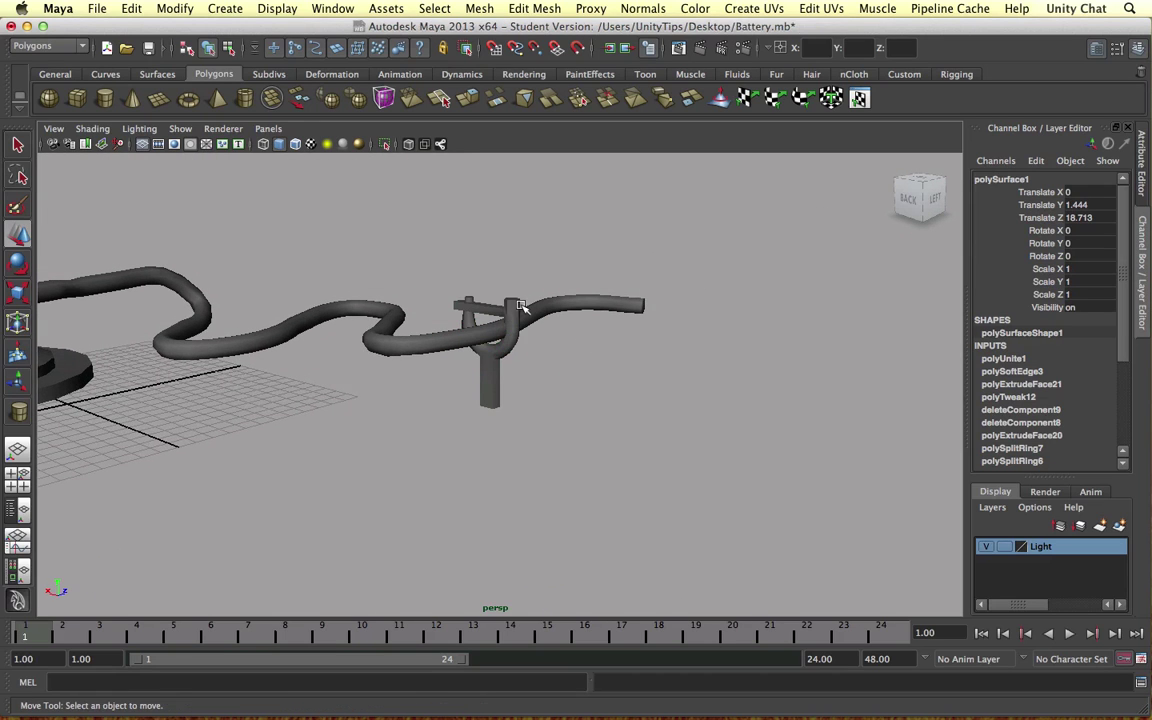
- Create a large polygon box near the cable's end at about X -29.24, Y 4.898, Z 26.198
left_click(80, 100)
left_click_drag(733, 373, 743, 212)
middle_click_drag(725, 273, 748, 322, "alt")
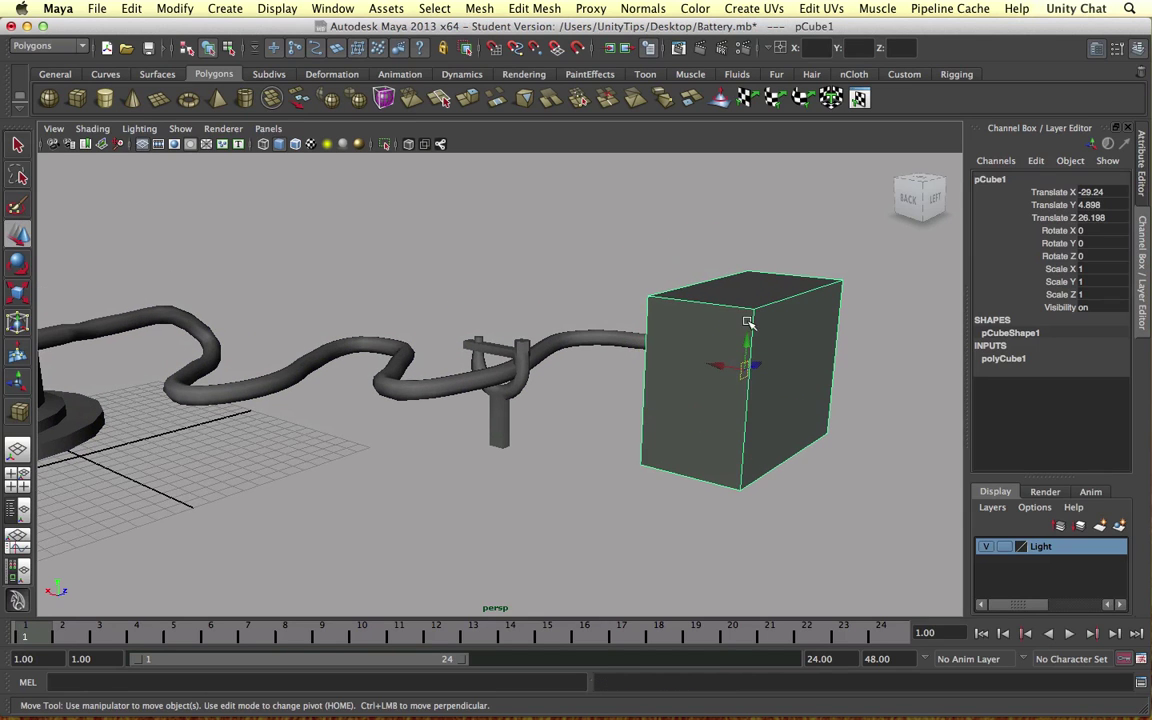
left_click_drag(762, 344, 678, 333, "alt")
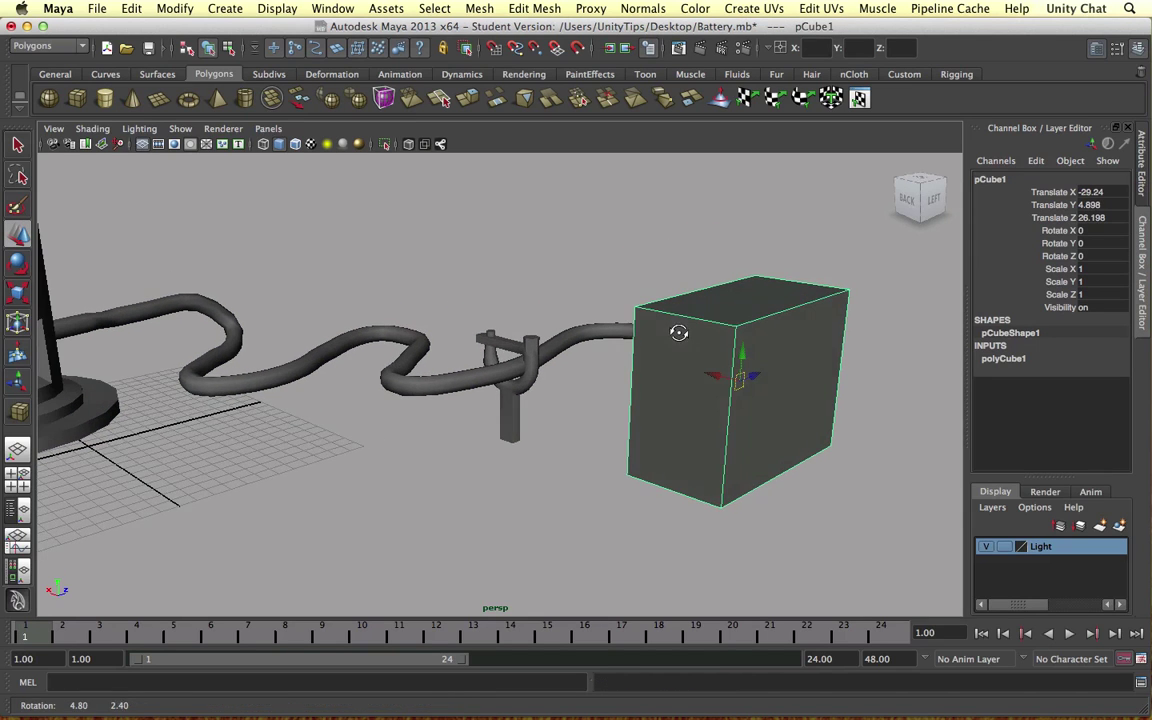
- Bevel the box's top and vertical edges, and move the box to Translate Z 31.935
right_click(696, 316)
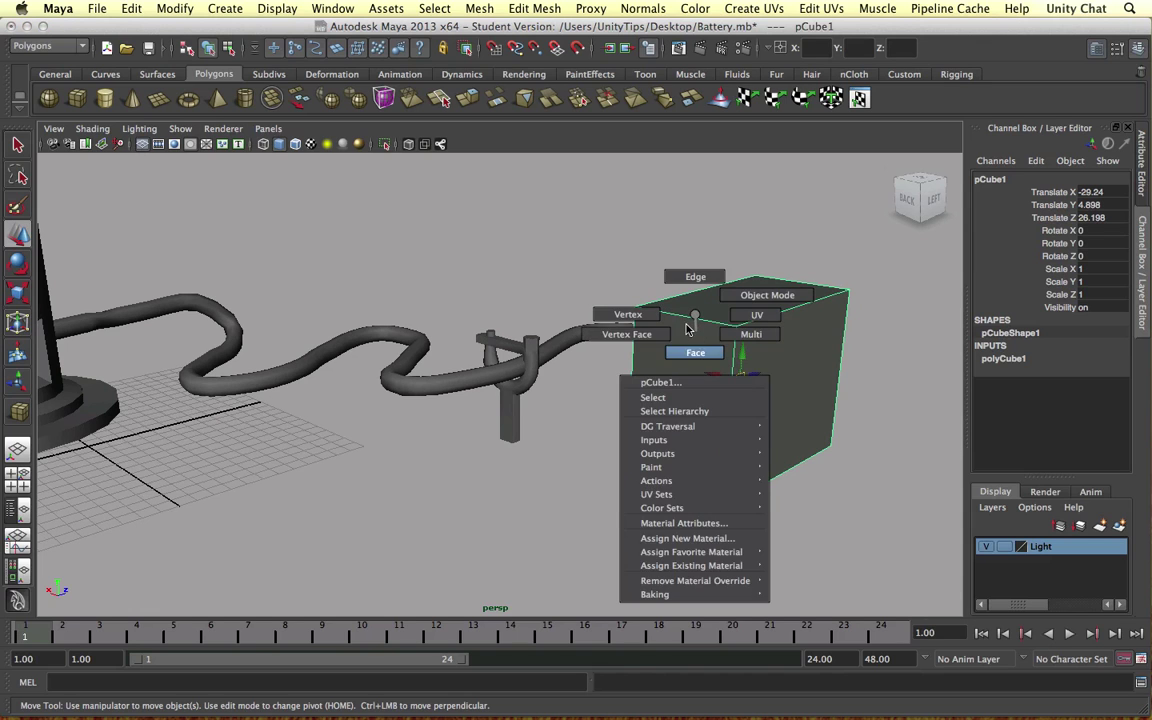
right_click_drag(692, 331, 702, 284)
left_click_drag(703, 285, 763, 268, "alt")
left_click_drag(674, 241, 645, 368)
left_click_drag(763, 284, 352, 399, "alt")
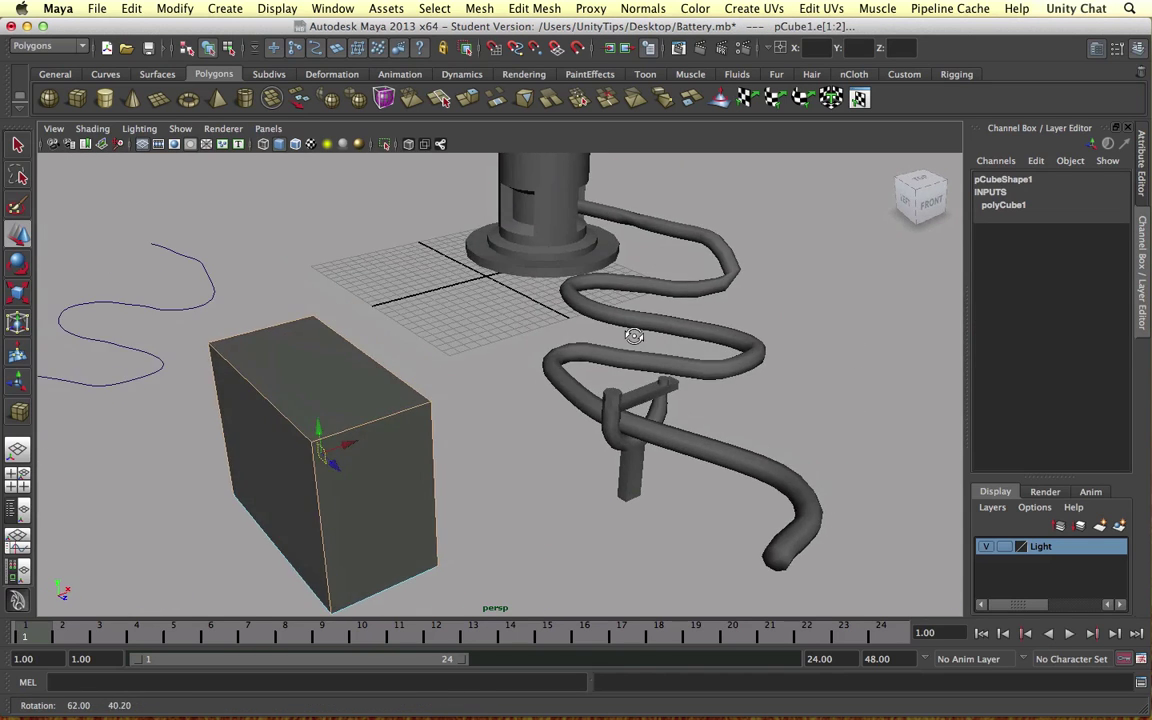
right_click(352, 399, "shift")
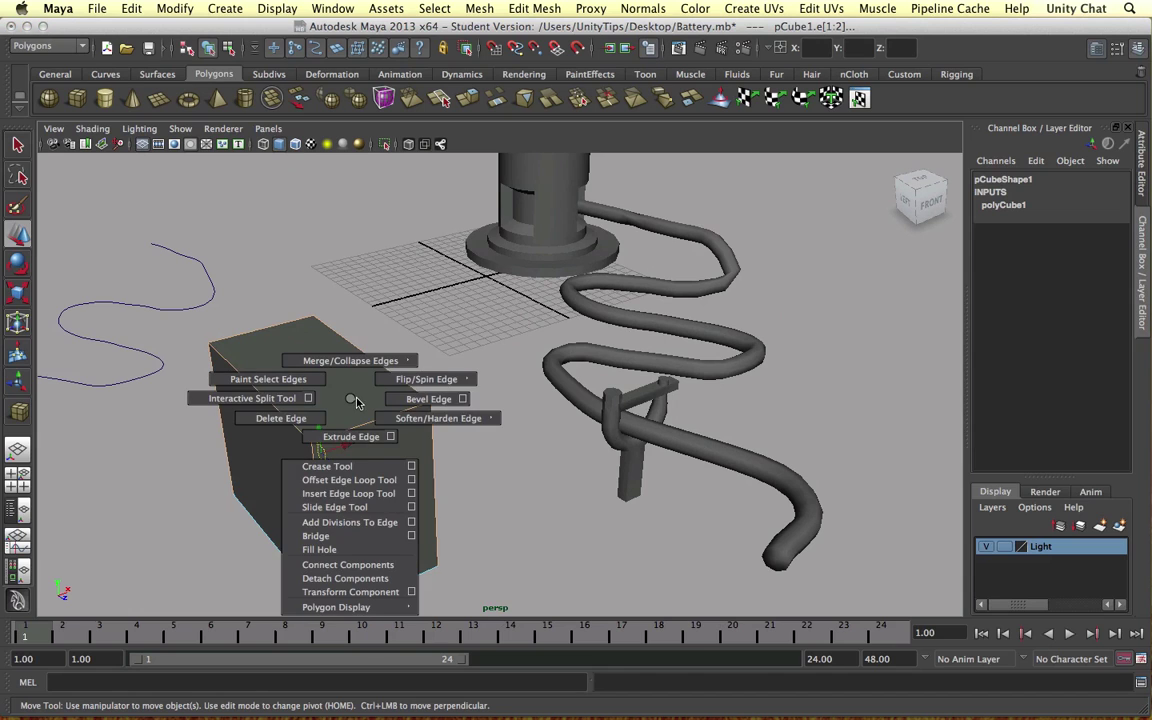
left_click(410, 398)
left_click_drag(458, 365, 476, 360, "alt")
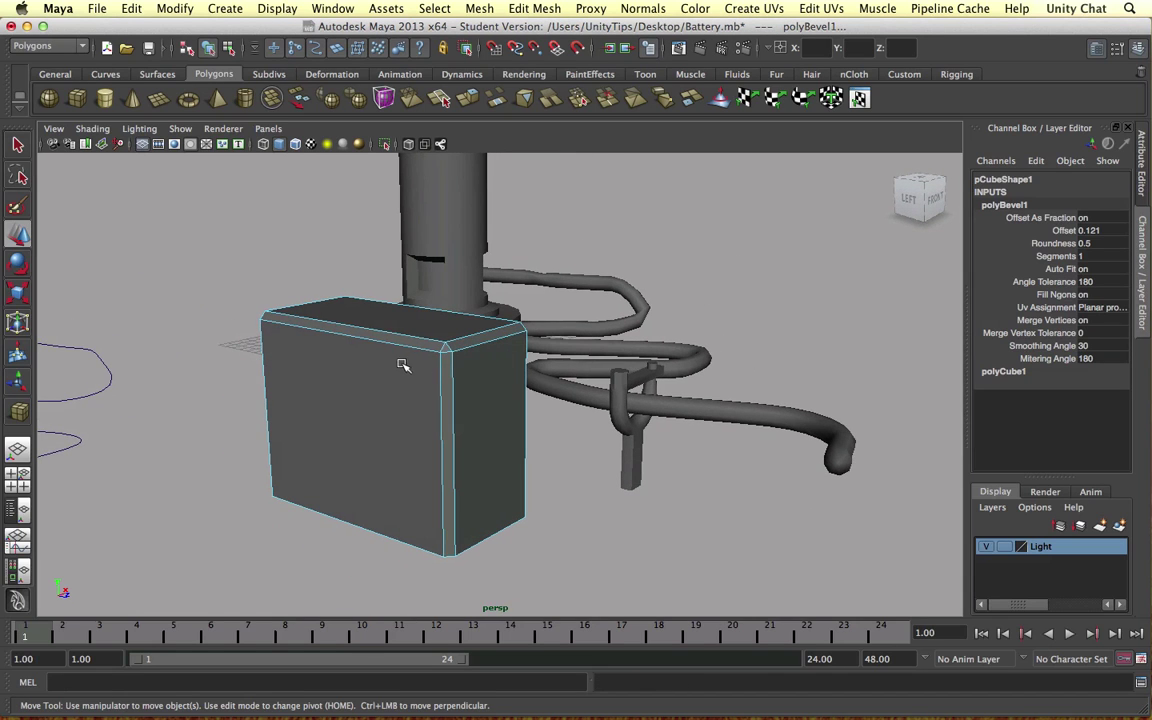
right_click_drag(401, 362, 463, 334)
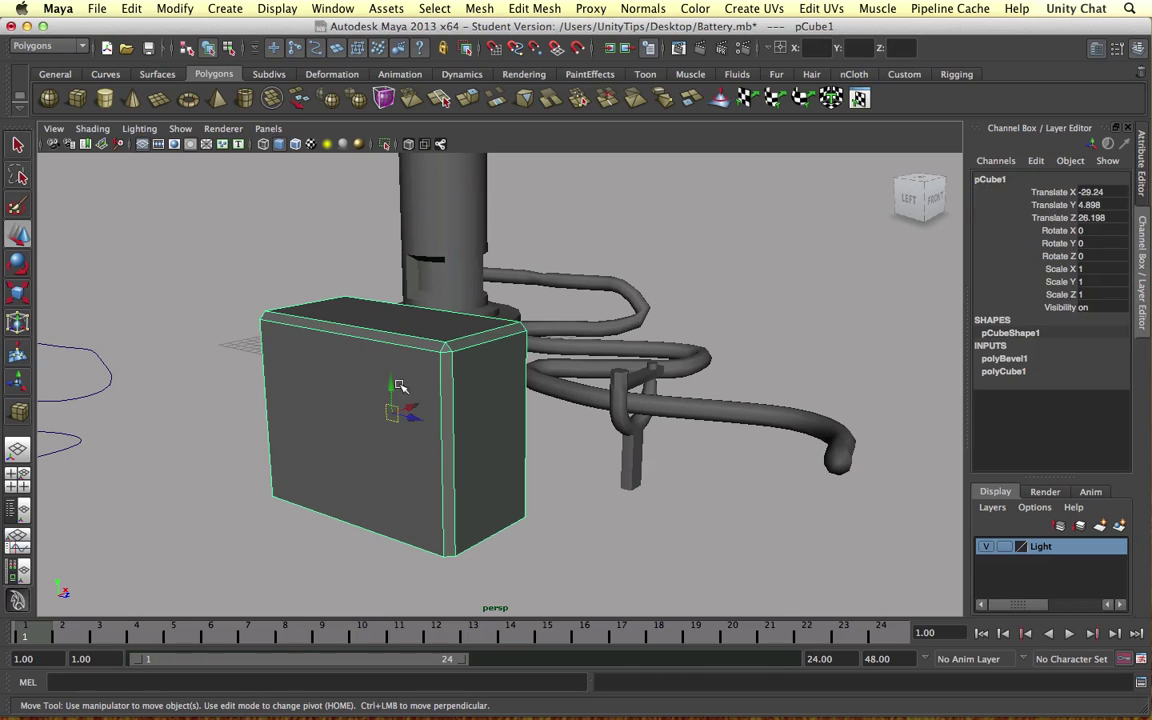
left_click_drag(436, 425, 594, 401)
- Set the box's bevel Offset to 0.221 and Segments to 3
left_click(1004, 358)
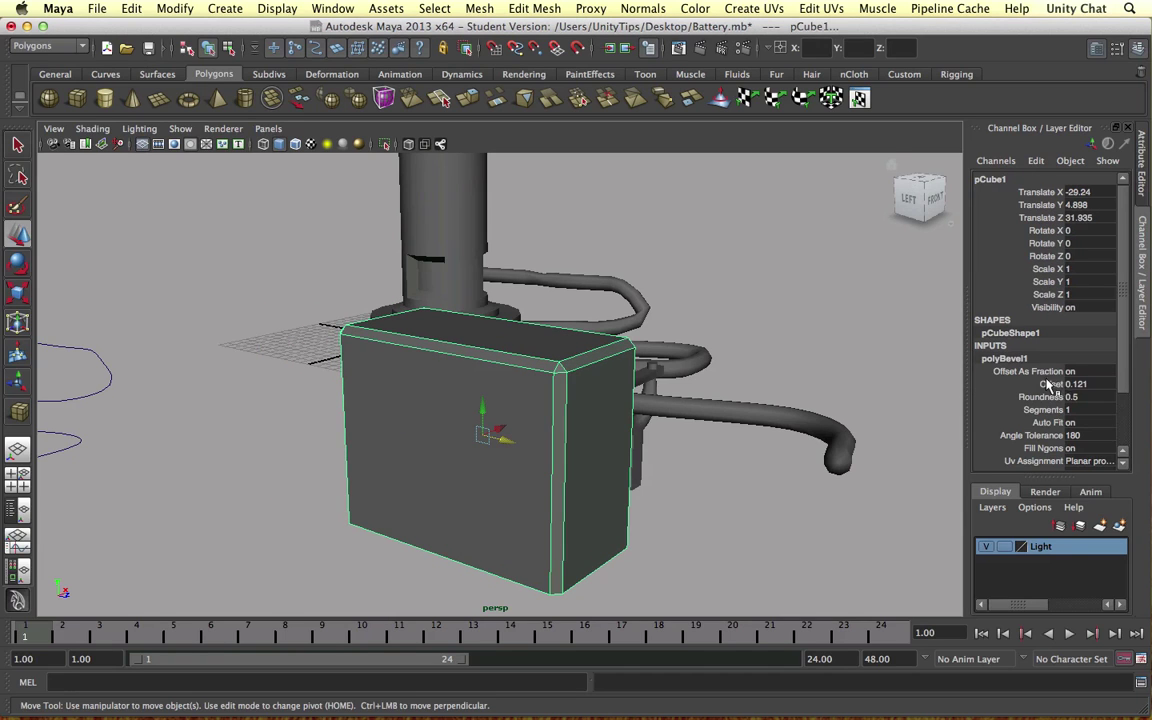
left_click(1053, 384)
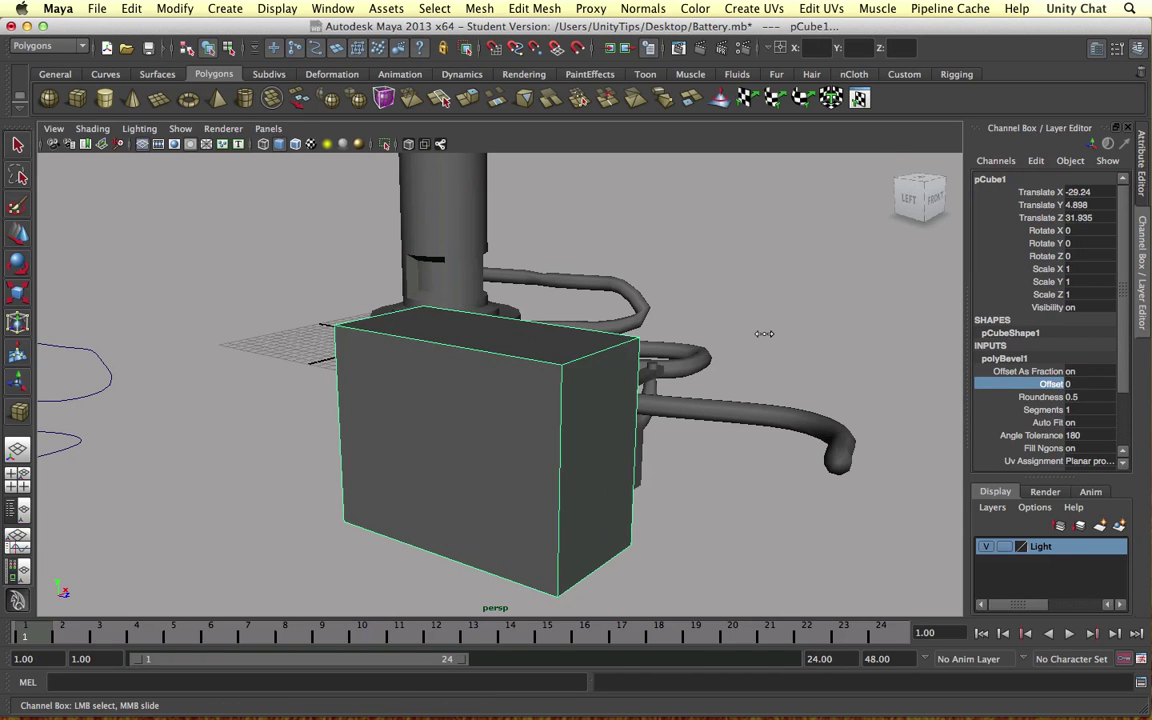
middle_click_drag(765, 333, 790, 343)
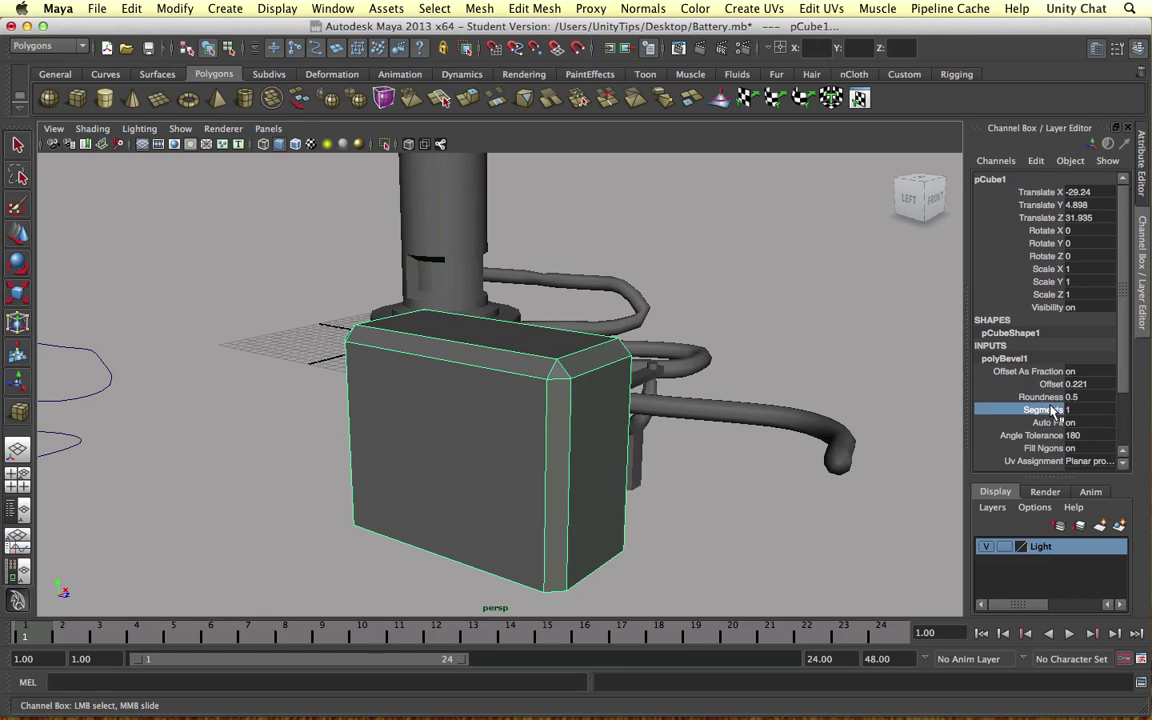
middle_click_drag(766, 338, 779, 337)
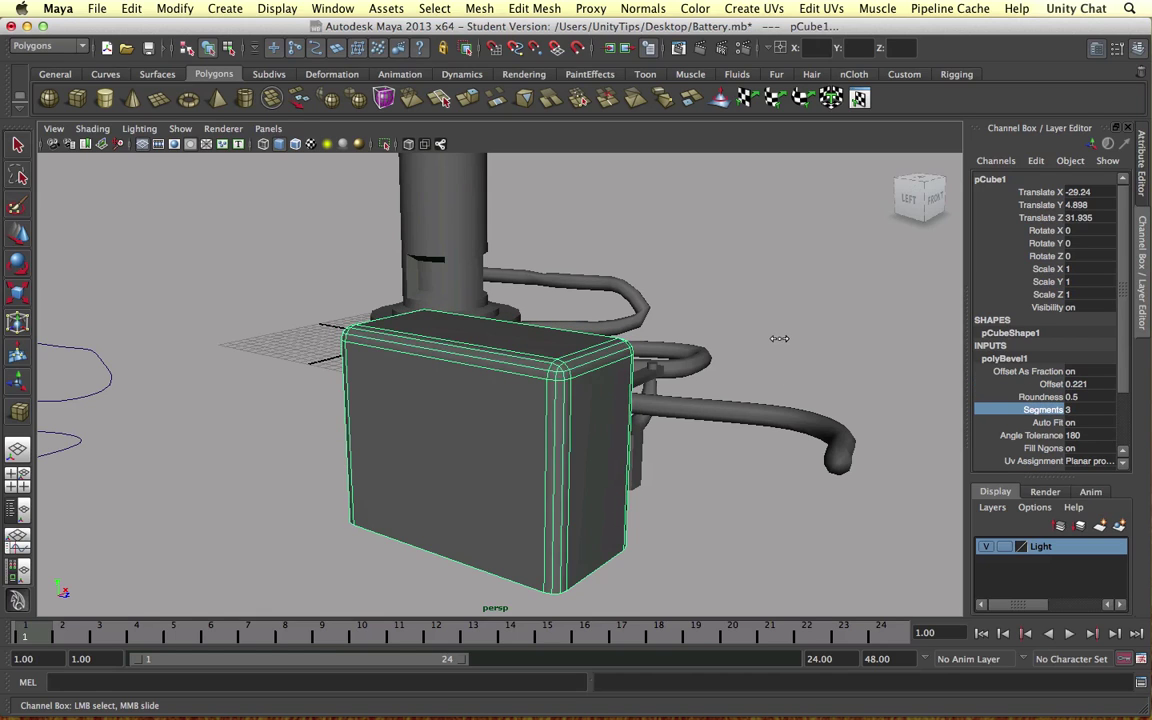
key("w")
left_click(770, 333)
- Move the rounded box onto the free end of the cable, lower it slightly, and clear the selection
right_click(542, 344)
left_click_drag(751, 329, 680, 350, "alt")
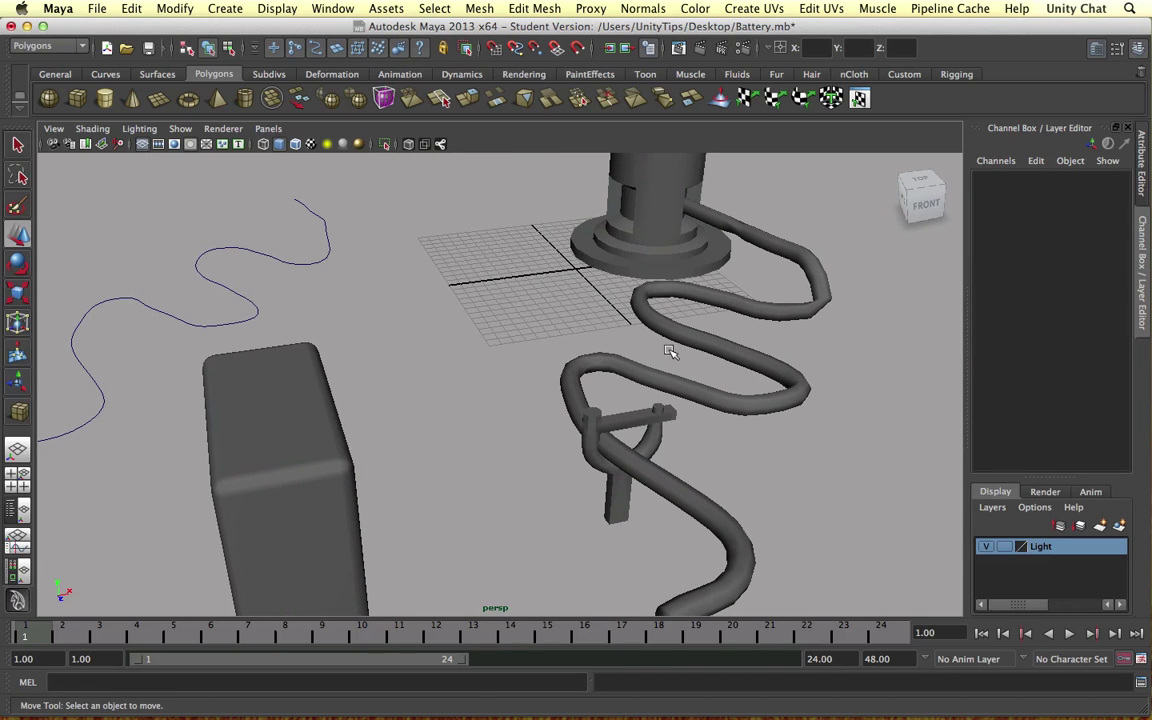
left_click(227, 381)
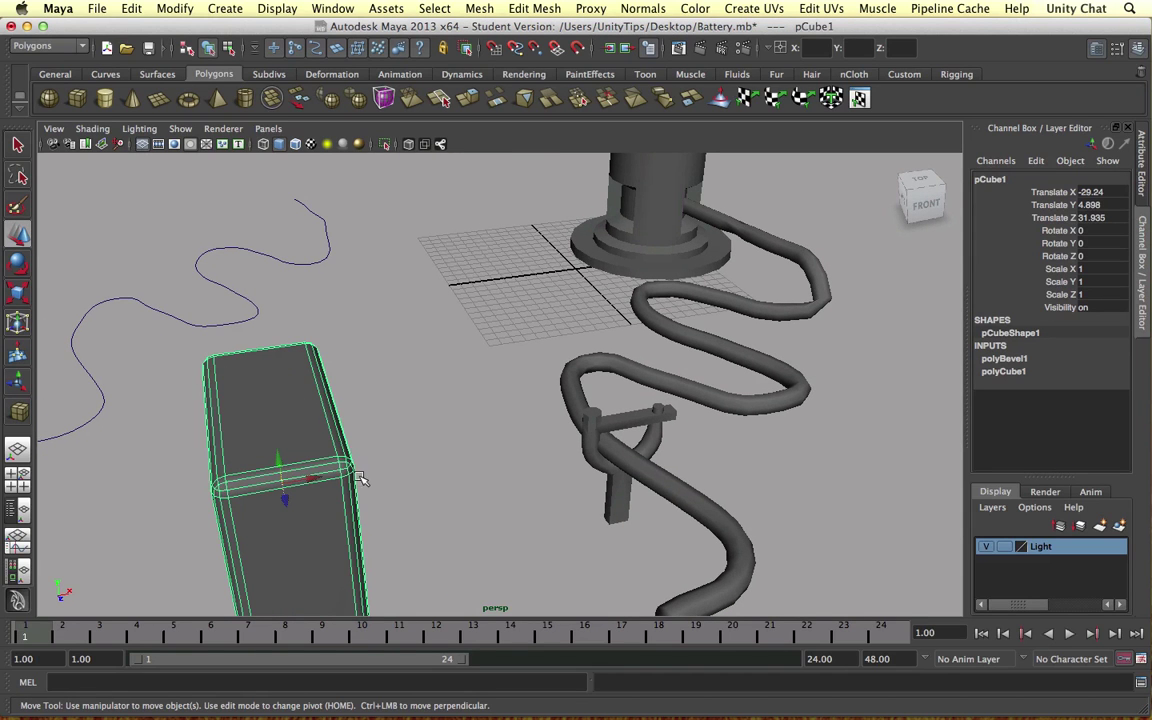
left_click_drag(520, 418, 510, 404, "alt")
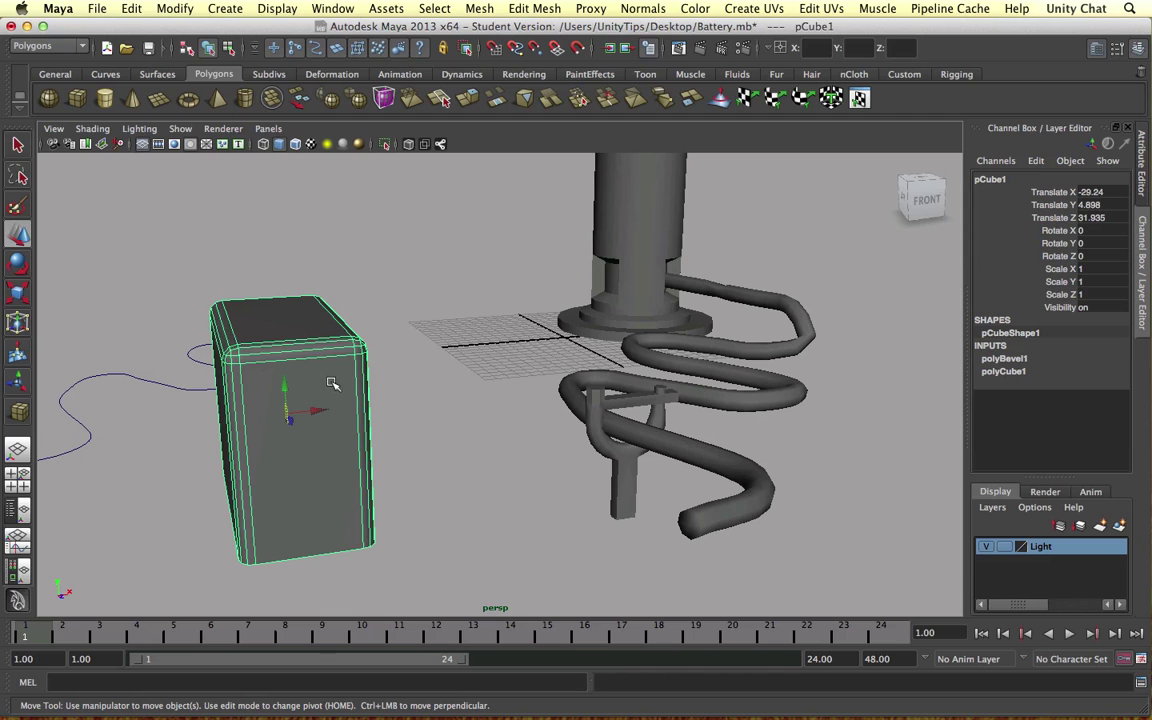
left_click_drag(252, 332, 586, 398, "alt")
left_click_drag(538, 438, 756, 414)
mouse_move(337, 169)
left_mouse_down()
mouse_move(358, 203)
mouse_move(327, 227)
mouse_move(340, 177)
mouse_move(341, 188)
left_mouse_up()
scroll(468, 262, "down", 5)
scroll(468, 262, "down", 10)
left_click(545, 296)
left_click_drag(512, 280, 300, 297, "alt")
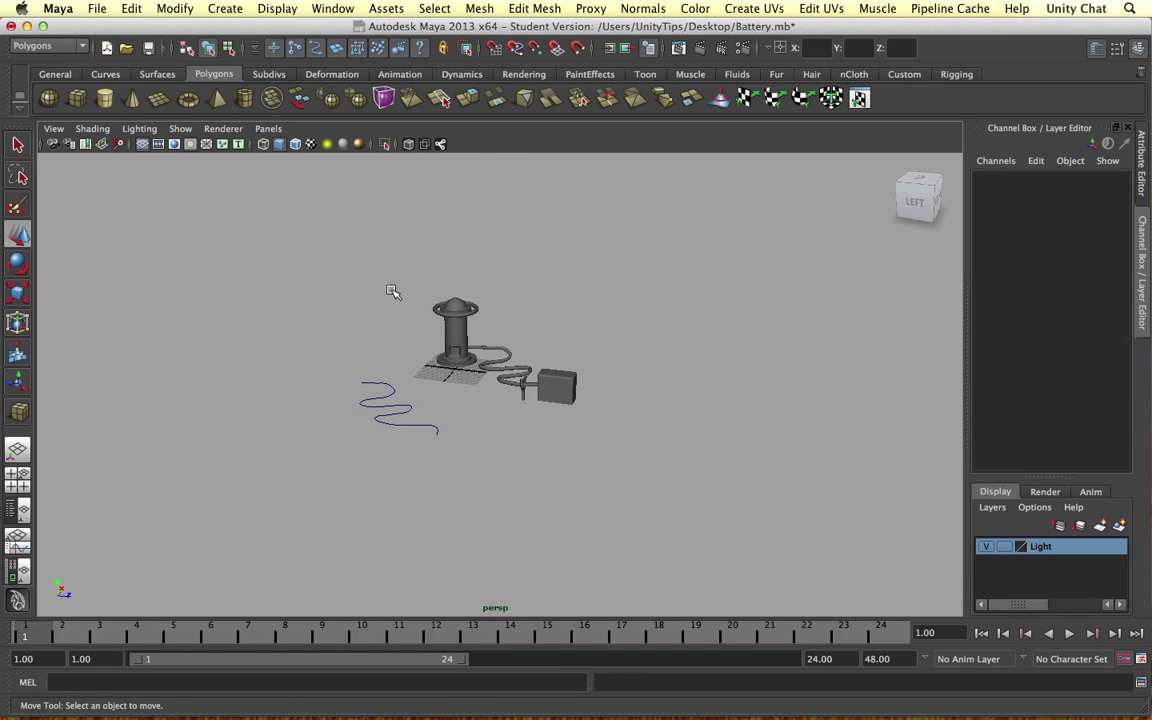
- Switch to Unity and examine up close how the Hook1 clamp holds the cable of the BatteryCell model
scroll(377, 291, "up", 3)
key("ctrl+Left")
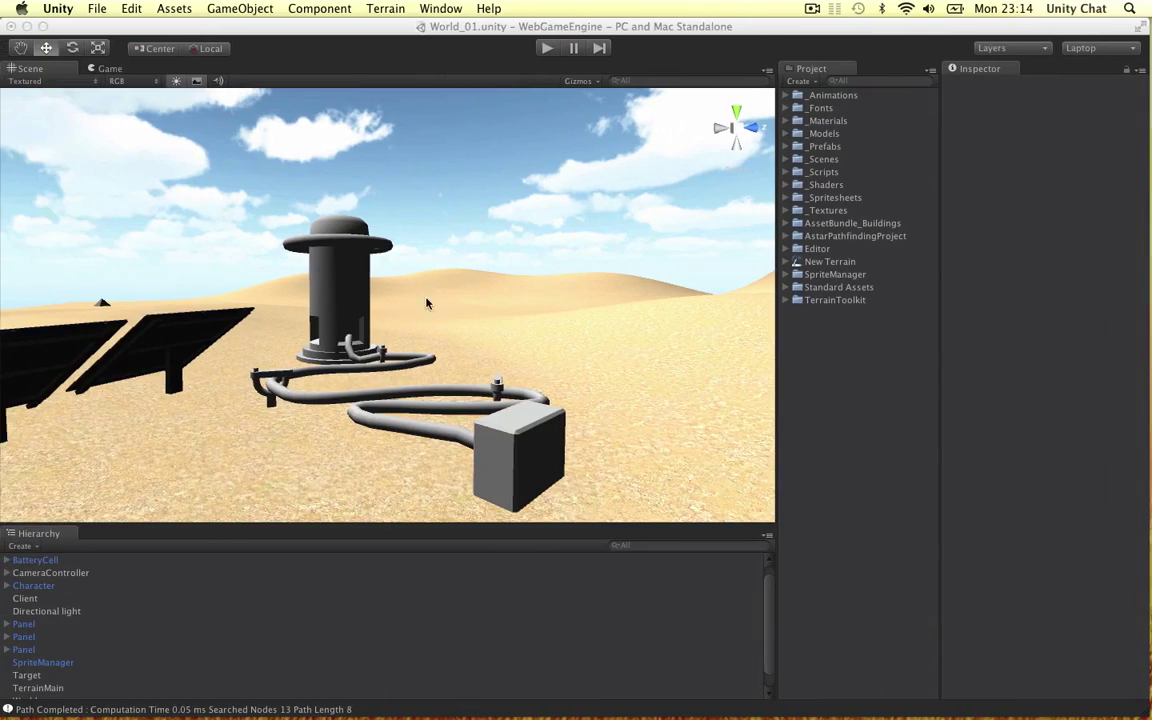
left_click(364, 276)
scroll(482, 369, "up", 2)
left_click_drag(245, 396, 333, 398, "alt")
left_click(550, 393)
key("f")
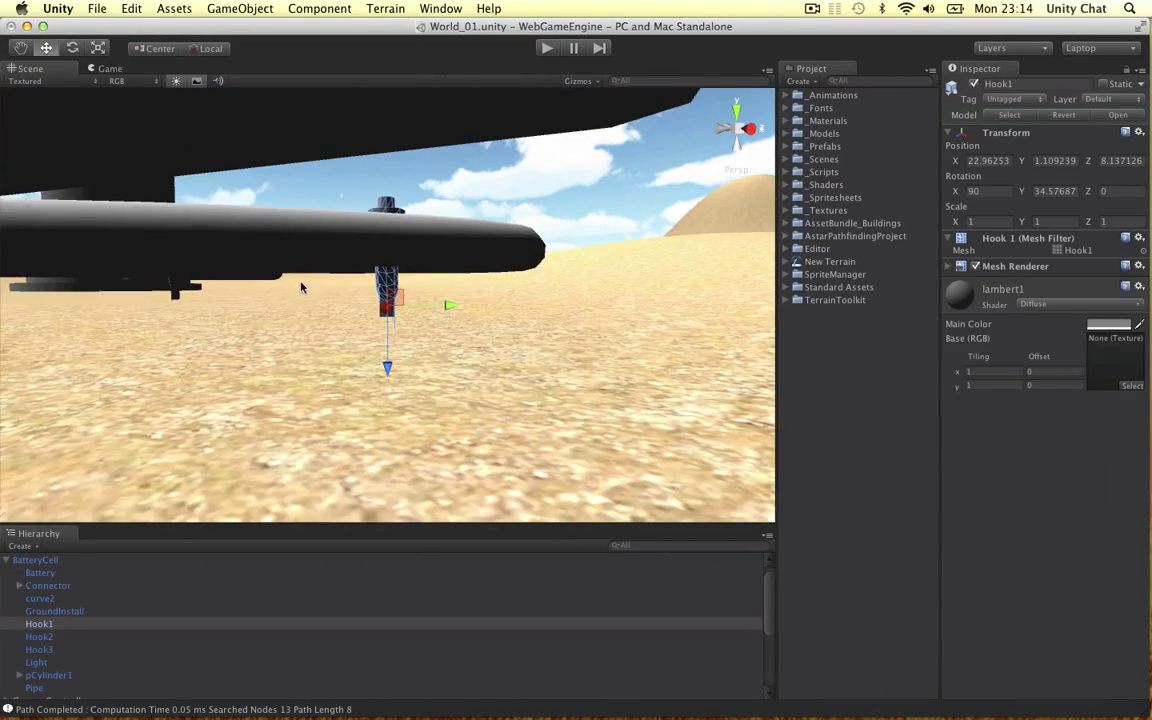
left_click_drag(390, 302, 395, 328, "alt")
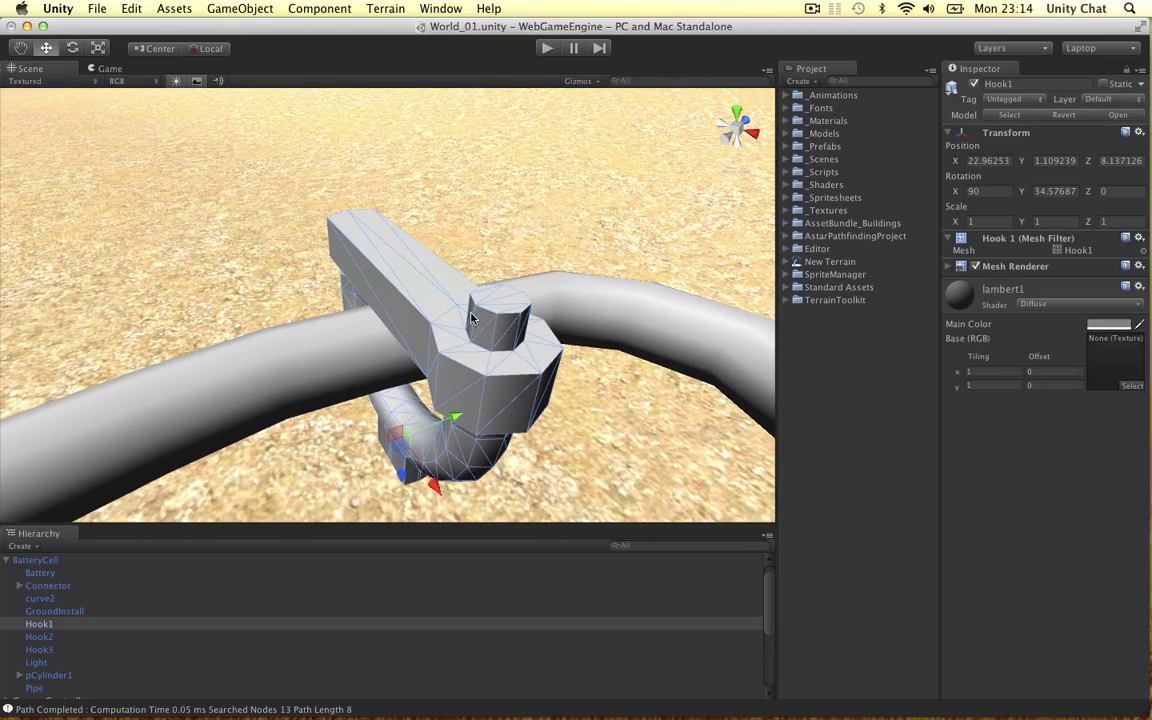
left_click_drag(508, 331, 392, 233, "alt")
scroll(392, 233, "down", 3)
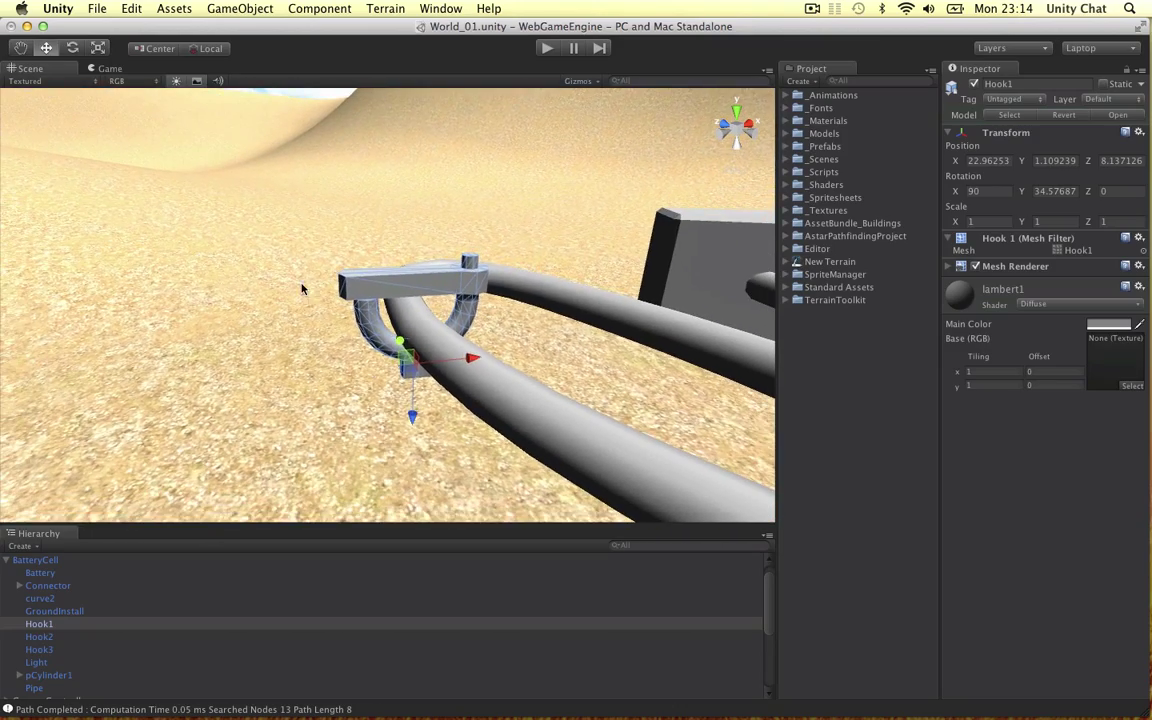
- Examine the whole battery building, its cable and end box beside the solar panels on the desert terrain
scroll(461, 309, "down", 6)
left_click_drag(461, 310, 393, 270, "alt")
left_click(304, 254)
left_click_drag(304, 254, 339, 267, "alt")
left_click(201, 211)
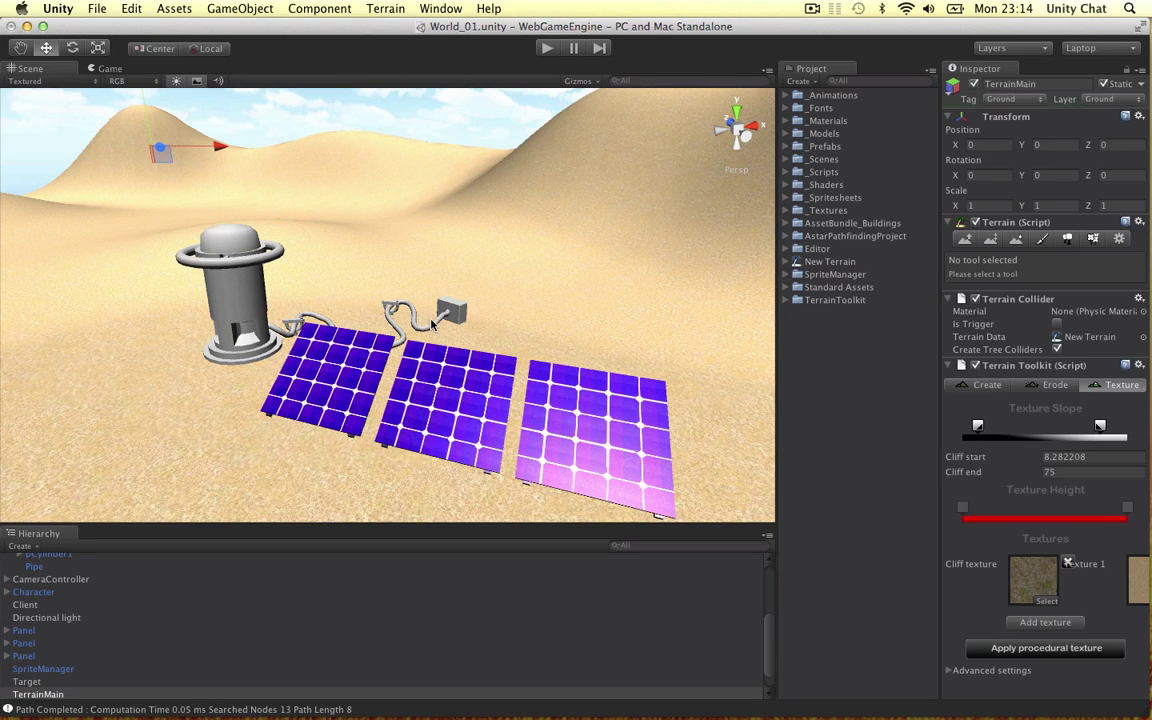
scroll(465, 275, "down", 4)
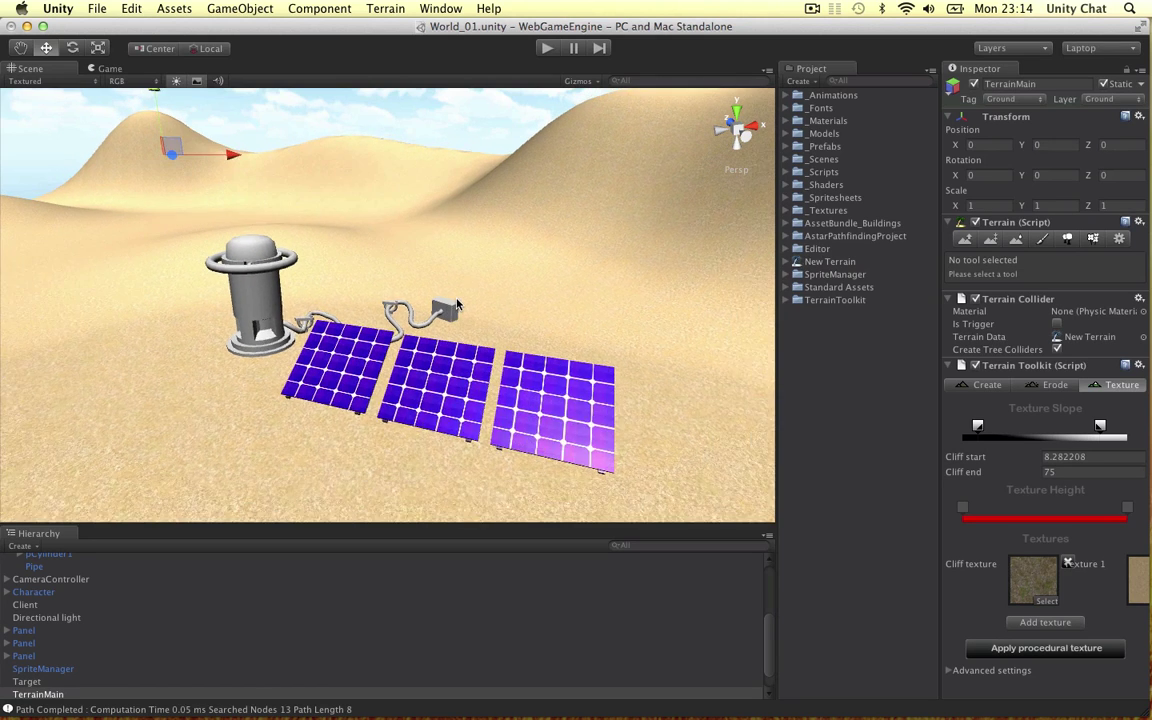